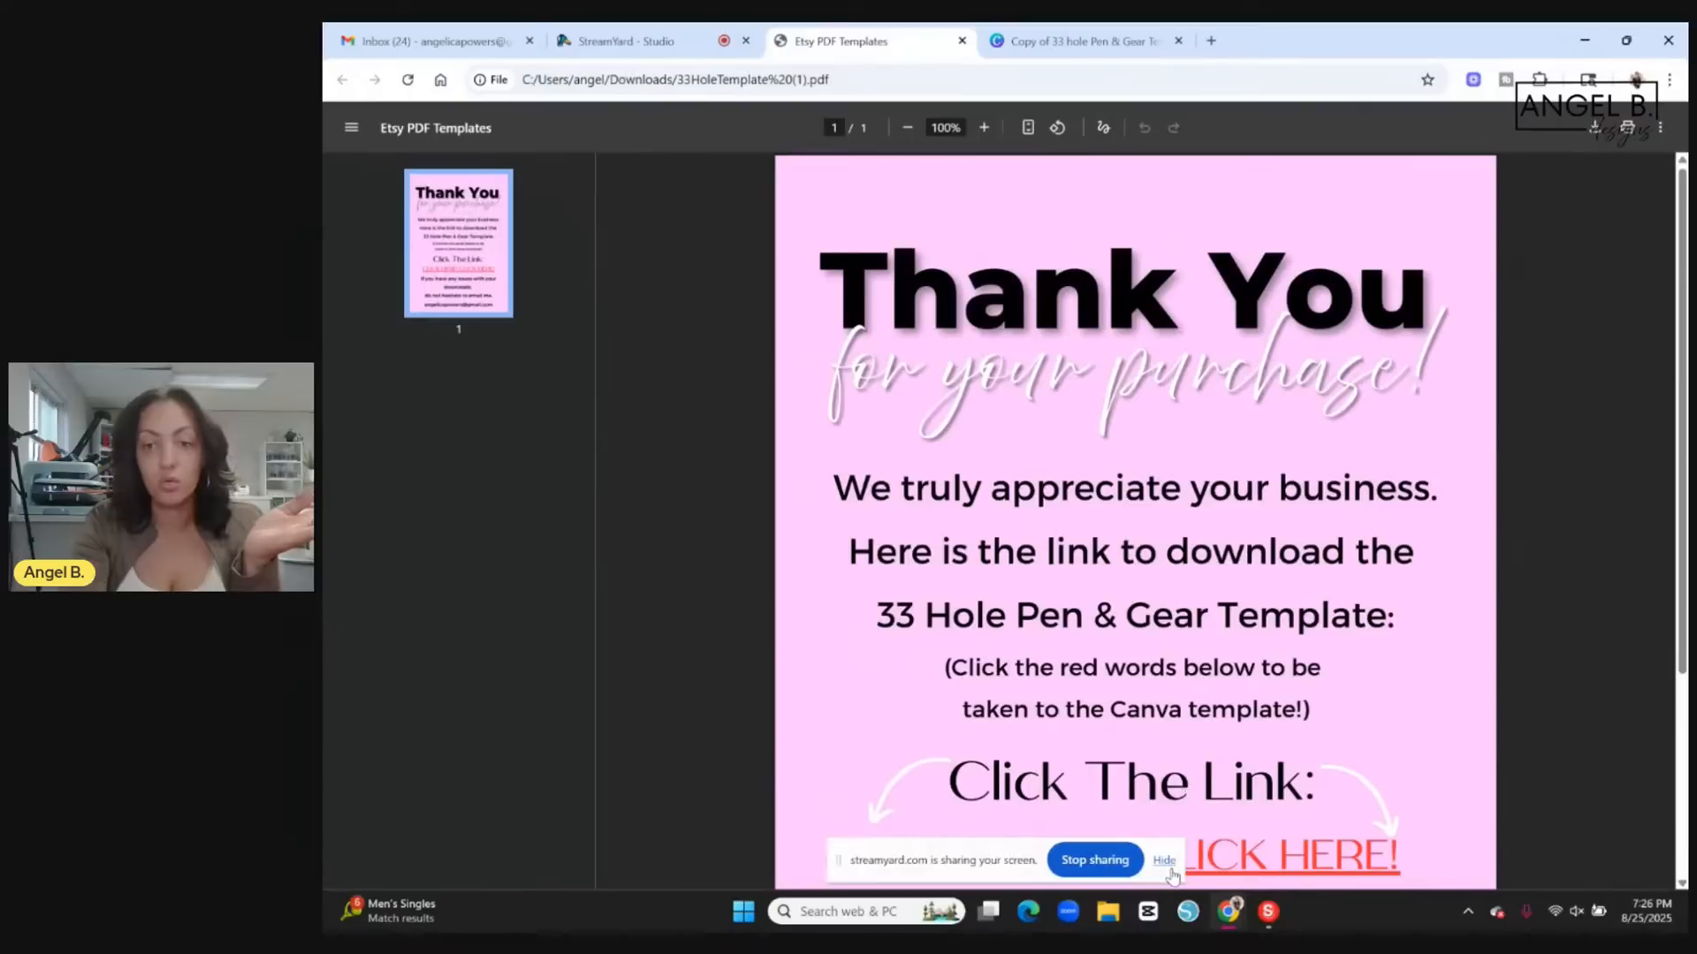
Hide the screen-sharing notice, review the thank-you PDF, open its linked 33 Hole Pen & Gear Template, and dismiss the browser notification.
left_click(1164, 861)
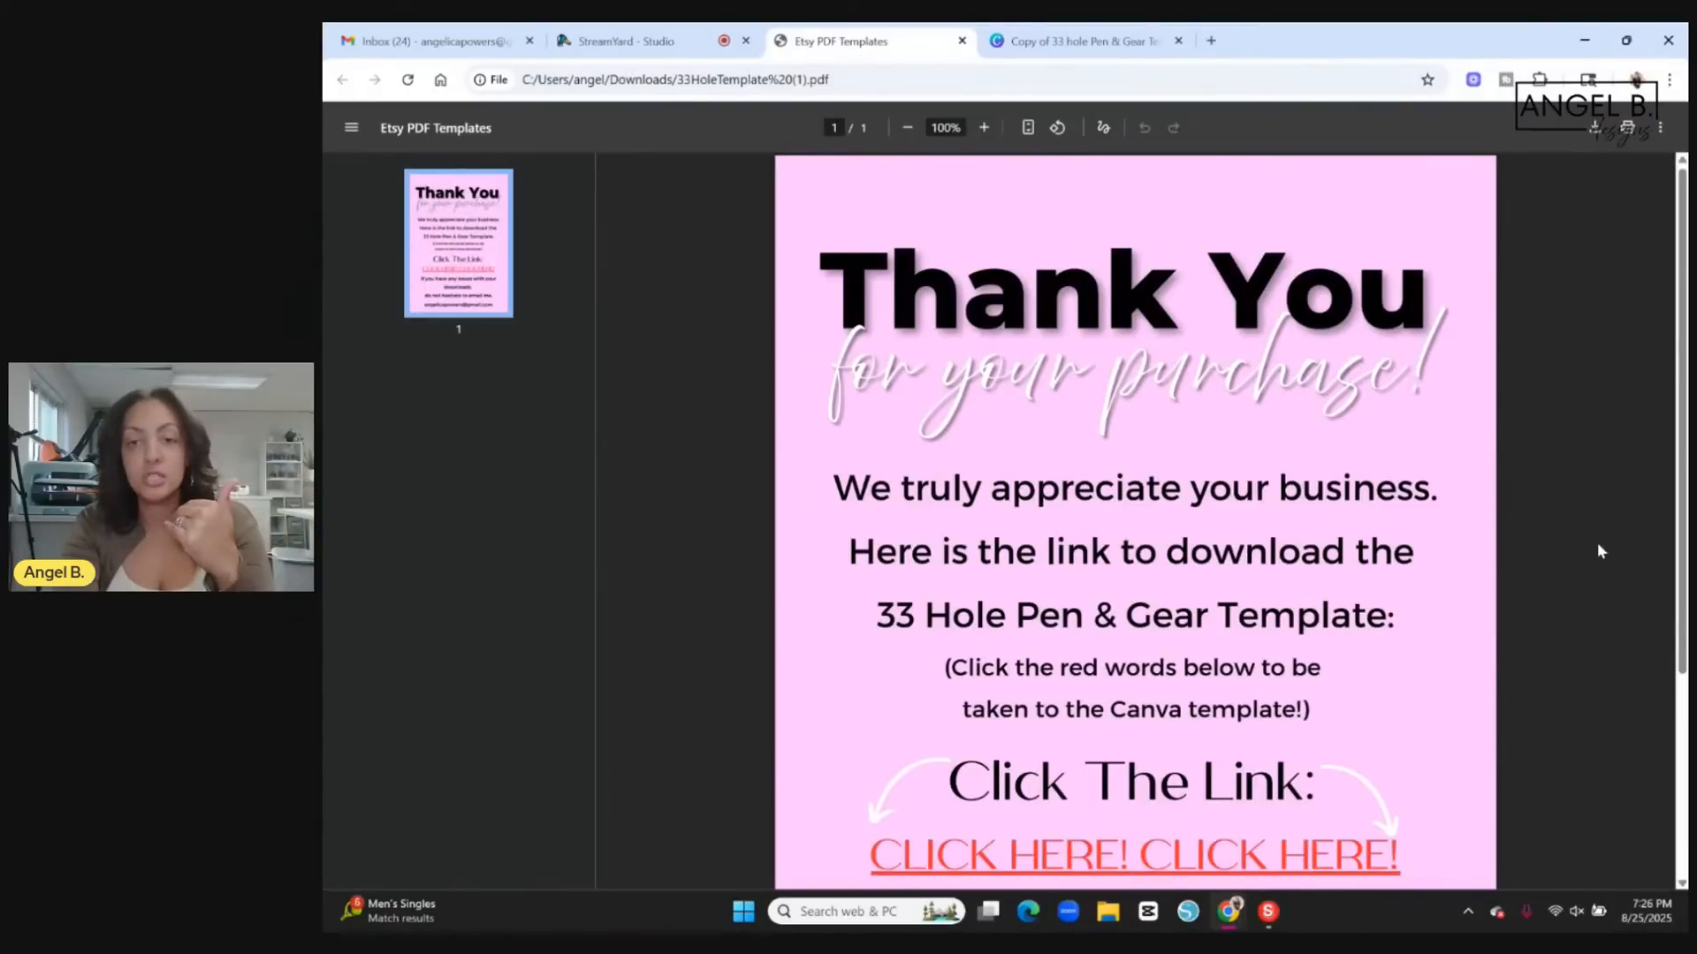
scroll(1597, 546, "down", 3)
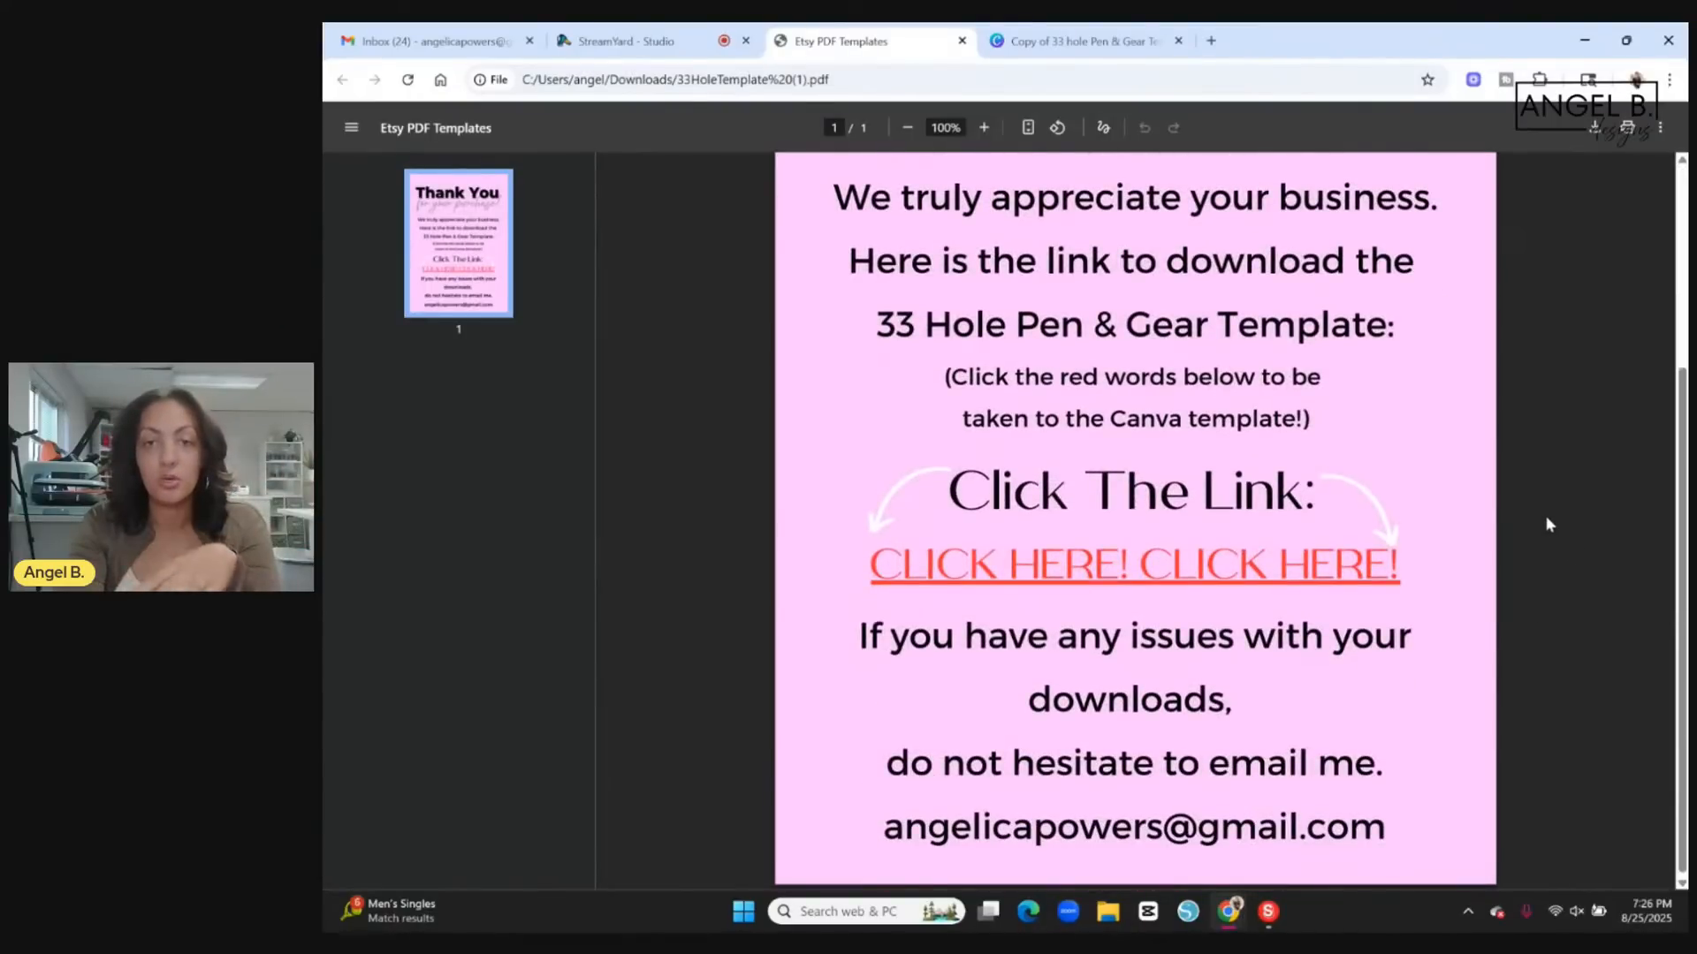
scroll(1547, 524, "up", 3)
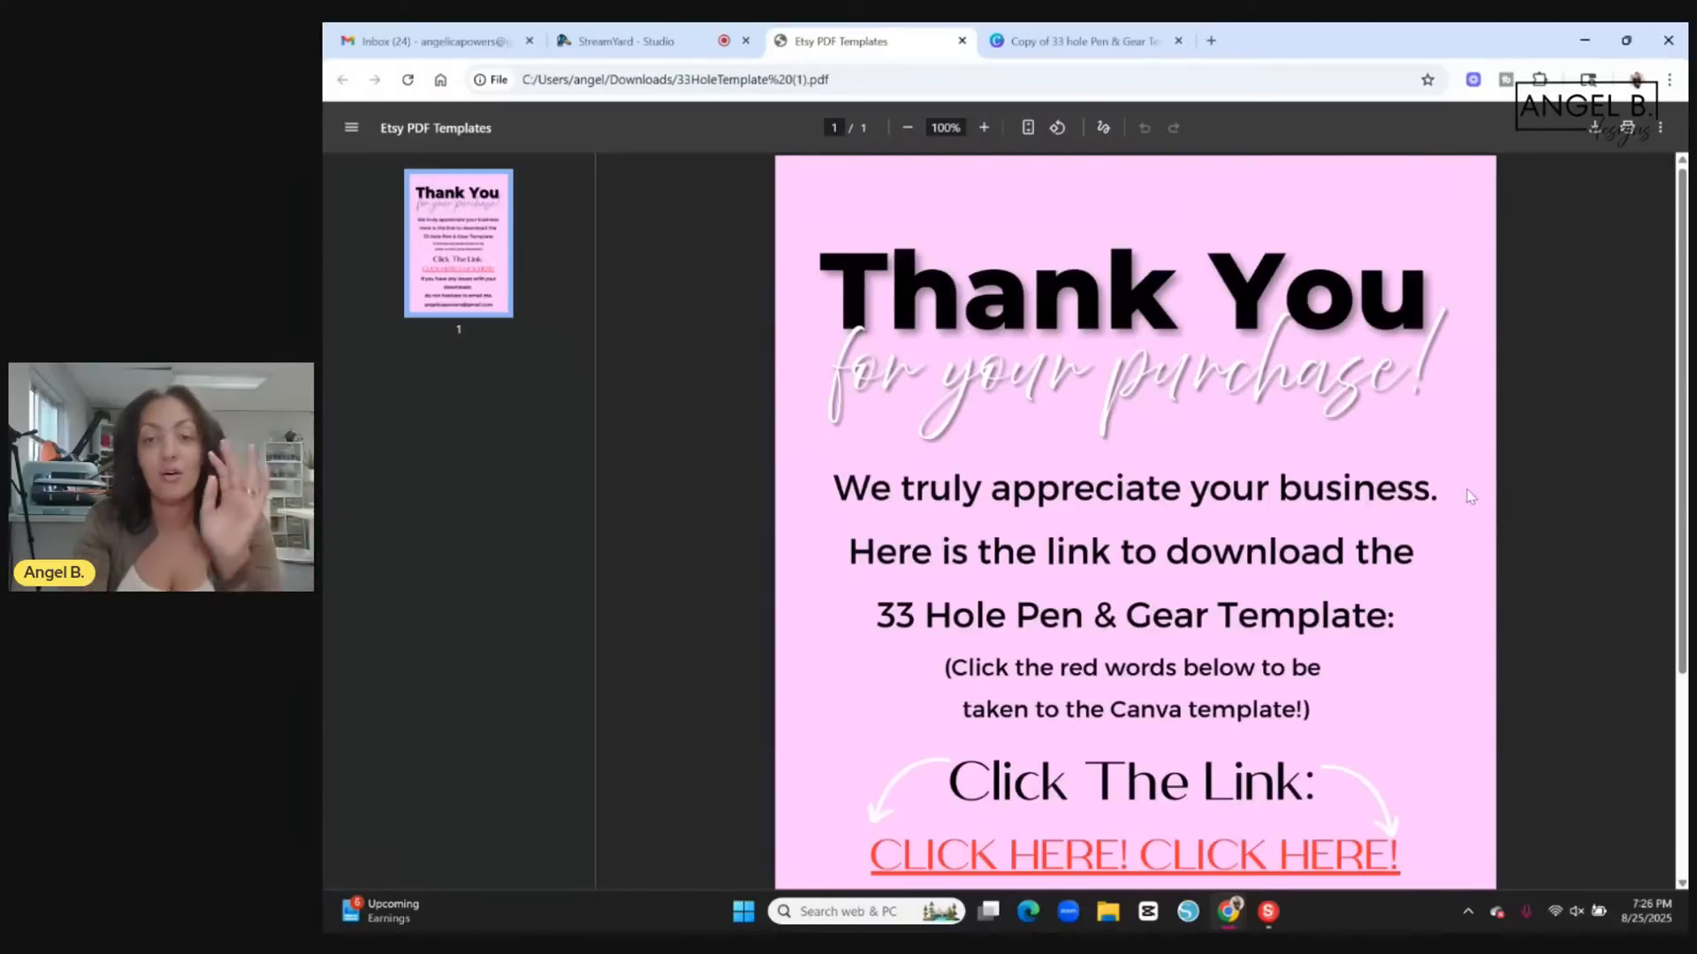
scroll(1467, 491, "down", 2)
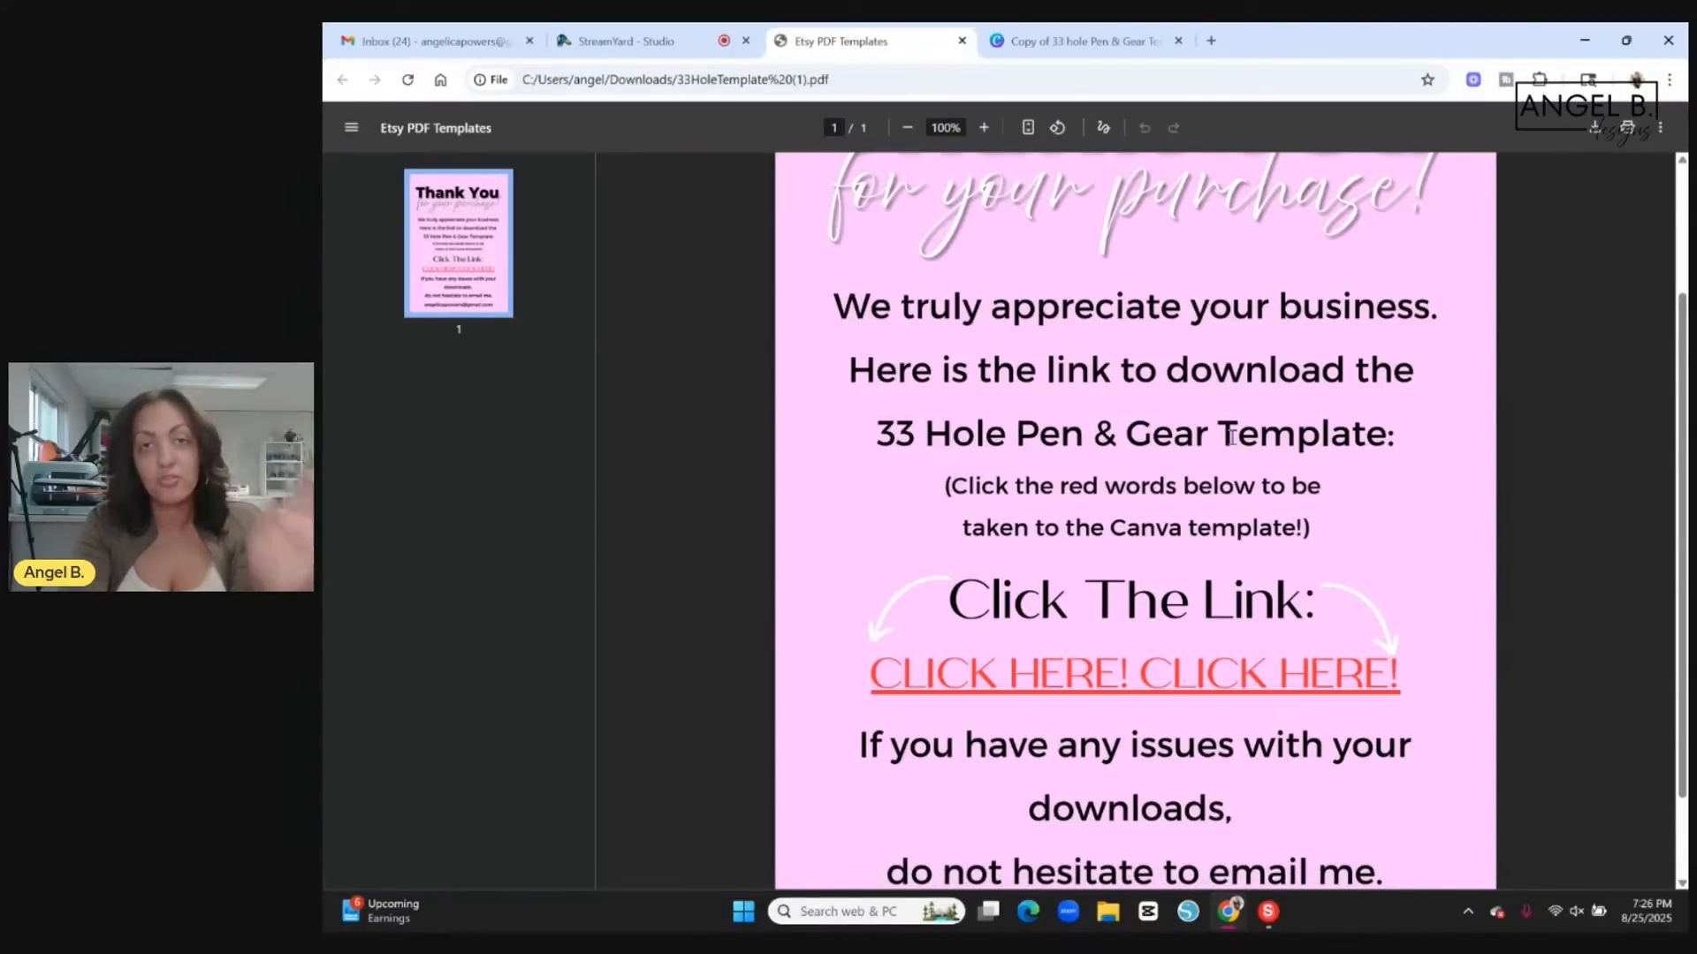
scroll(1198, 419, "up", 2)
scroll(1198, 442, "down", 1)
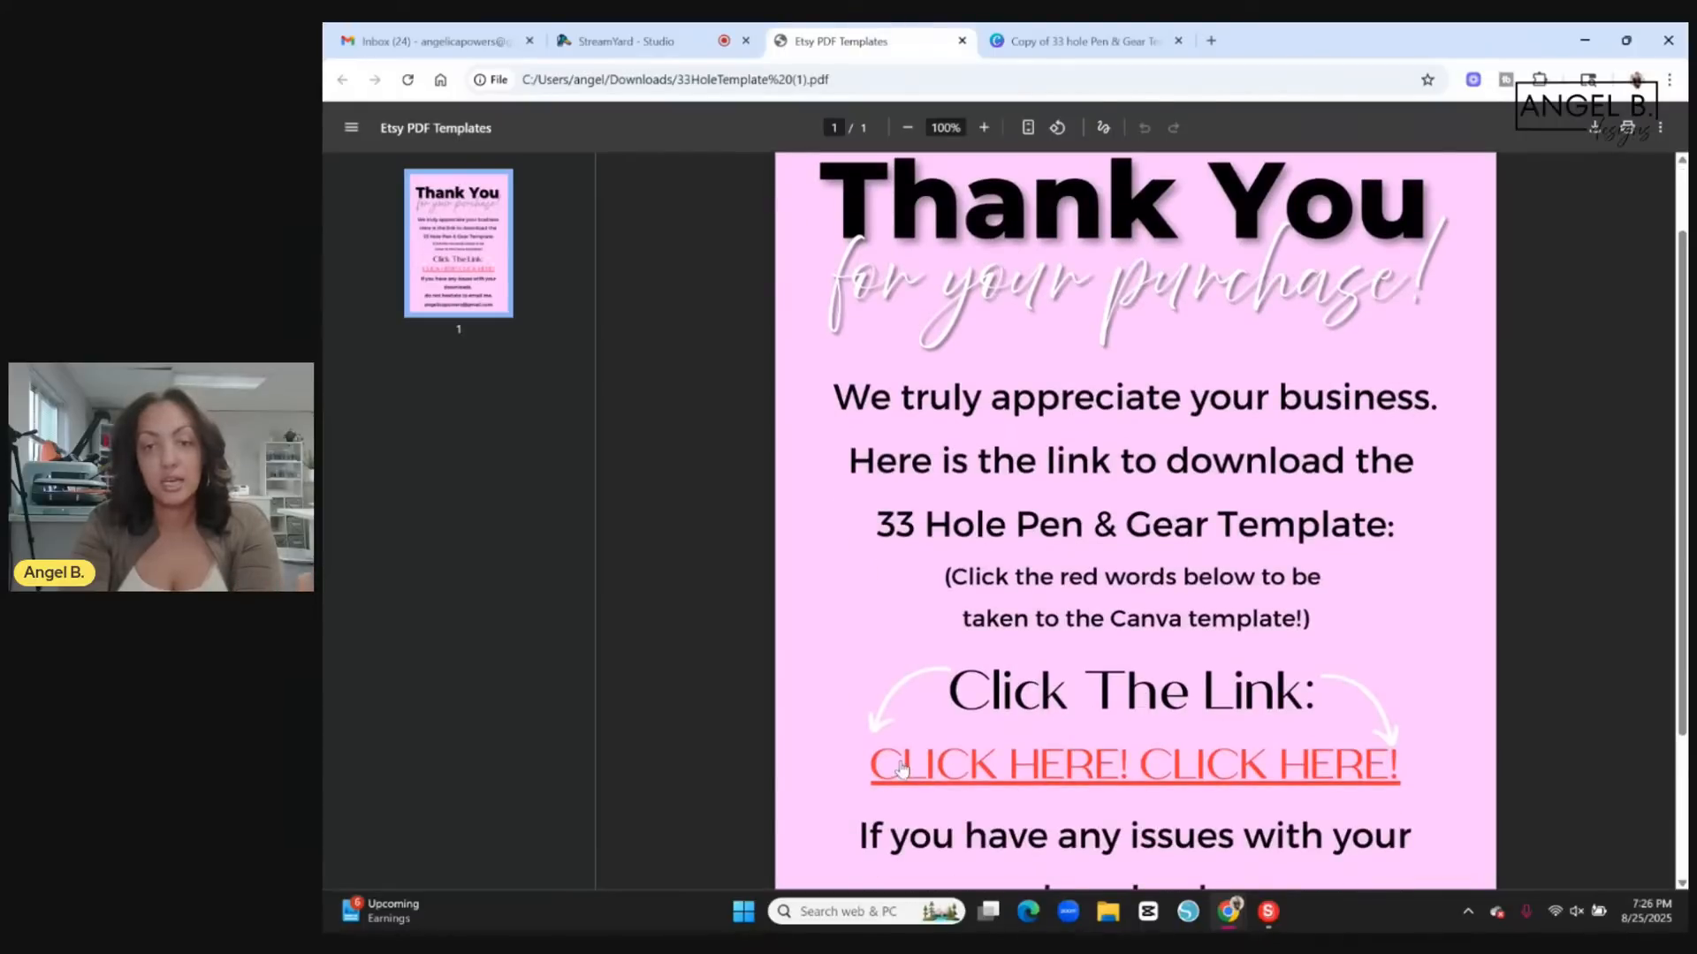
left_click(1216, 767)
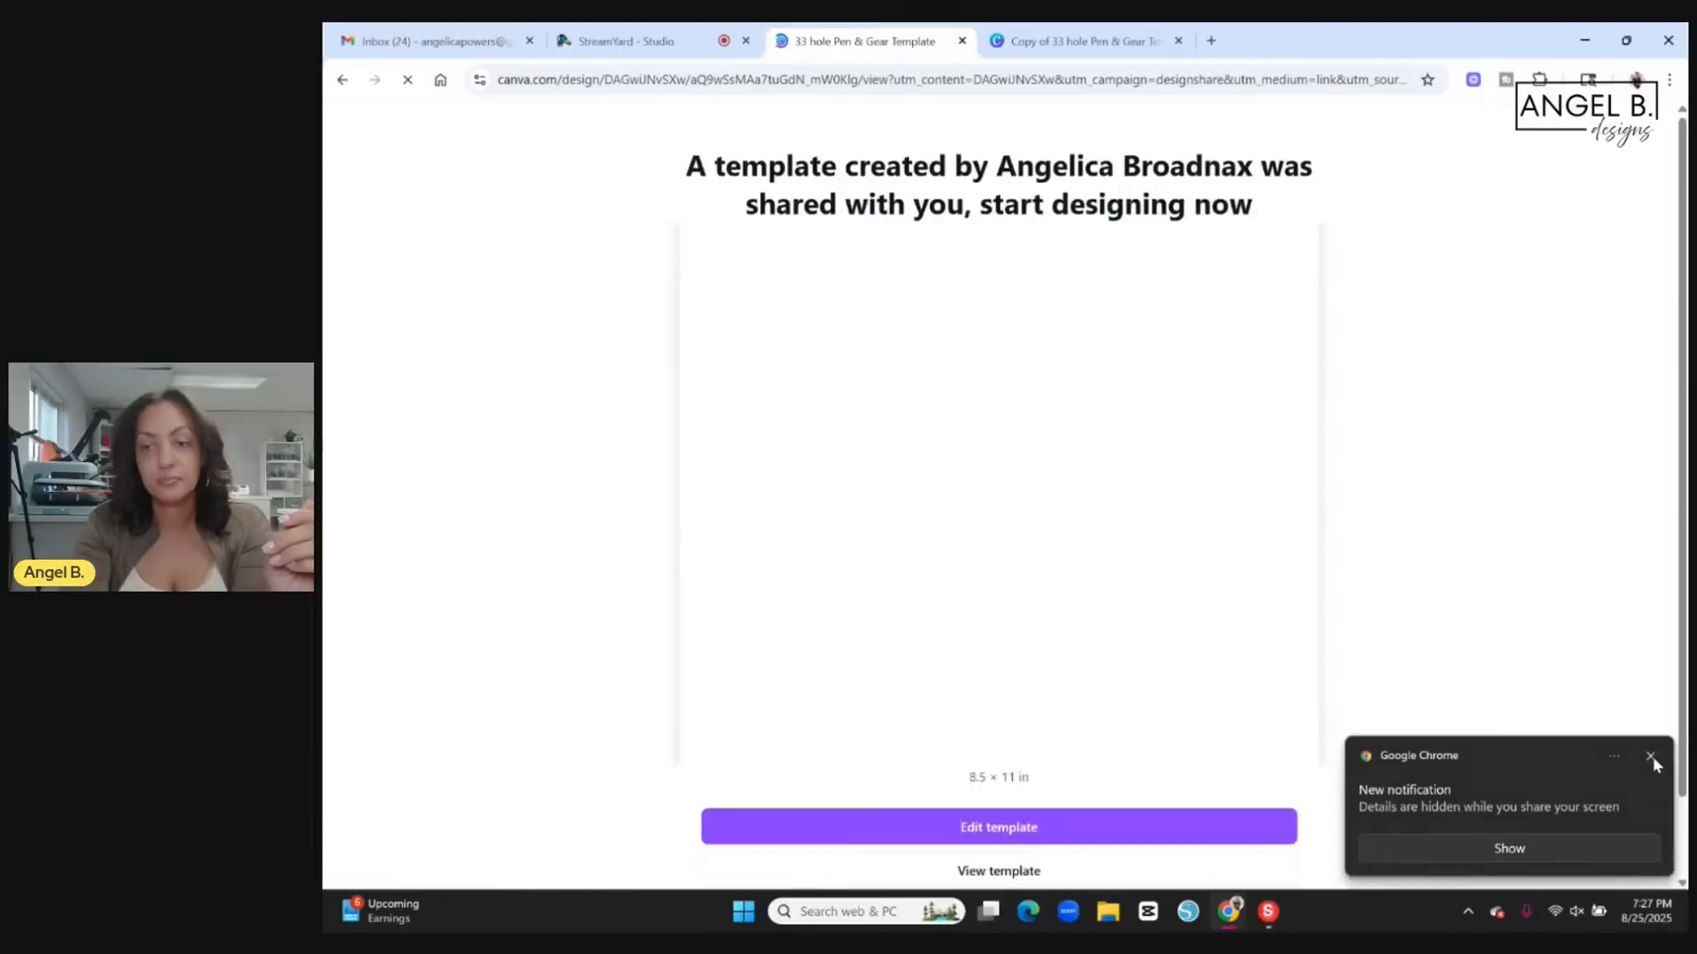
left_click(1650, 755)
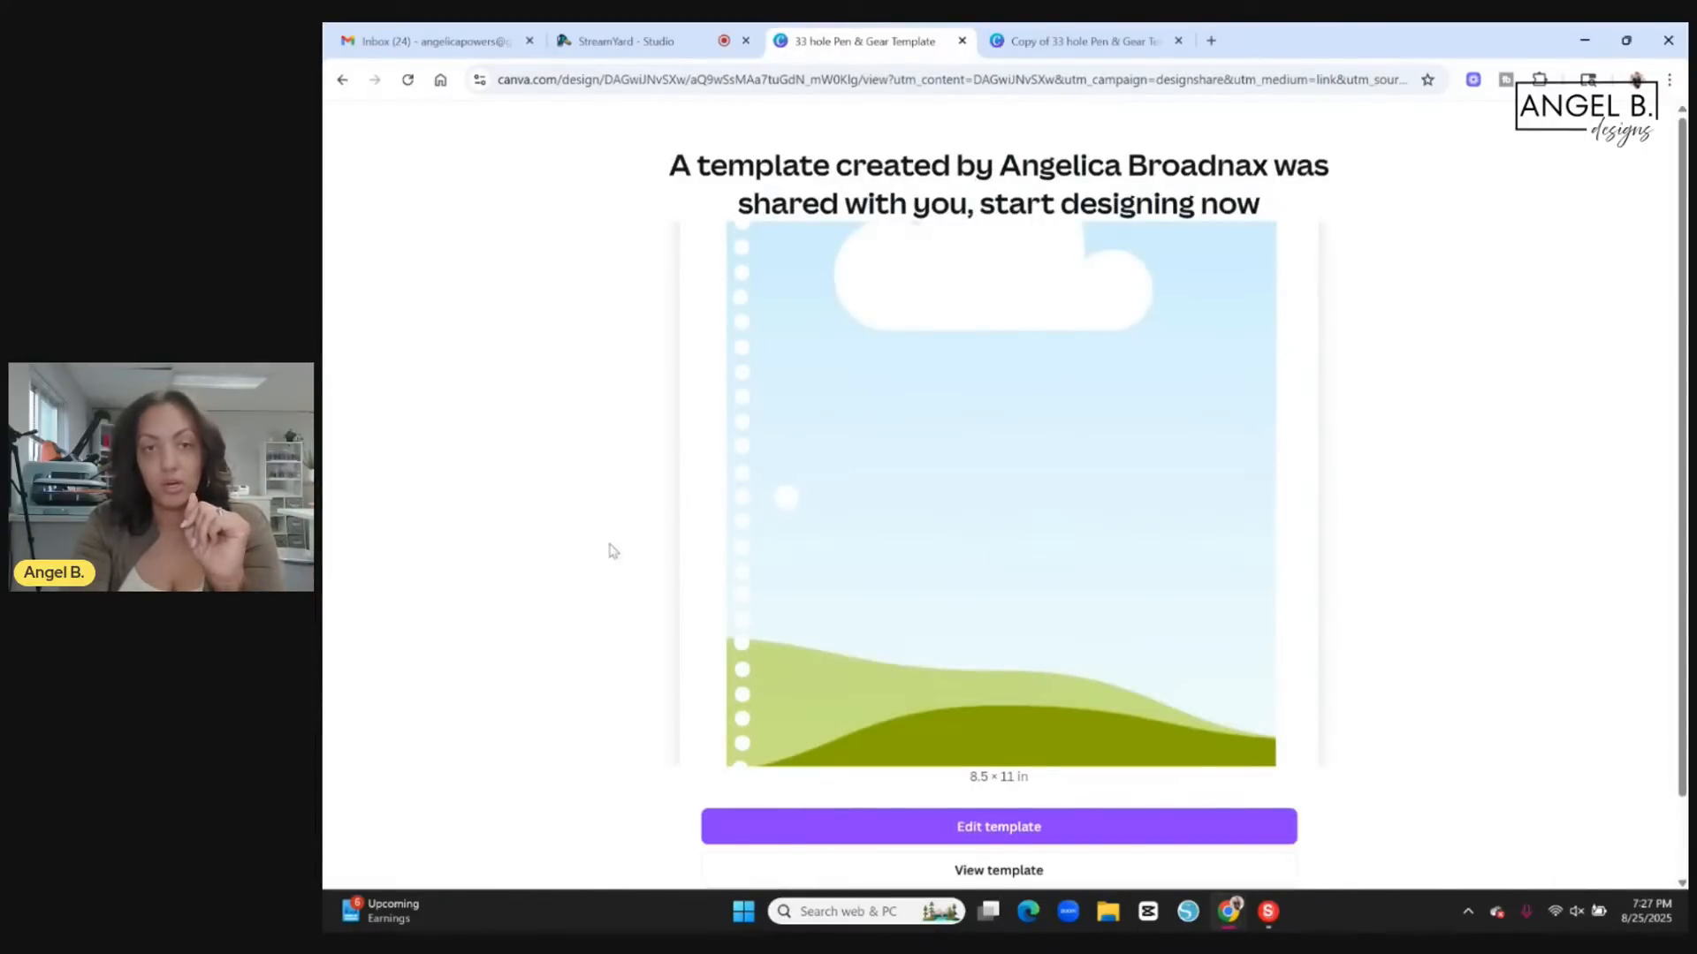
Open the shared template for editing and close the letterhead print offer.
scroll(1458, 592, "down", 1)
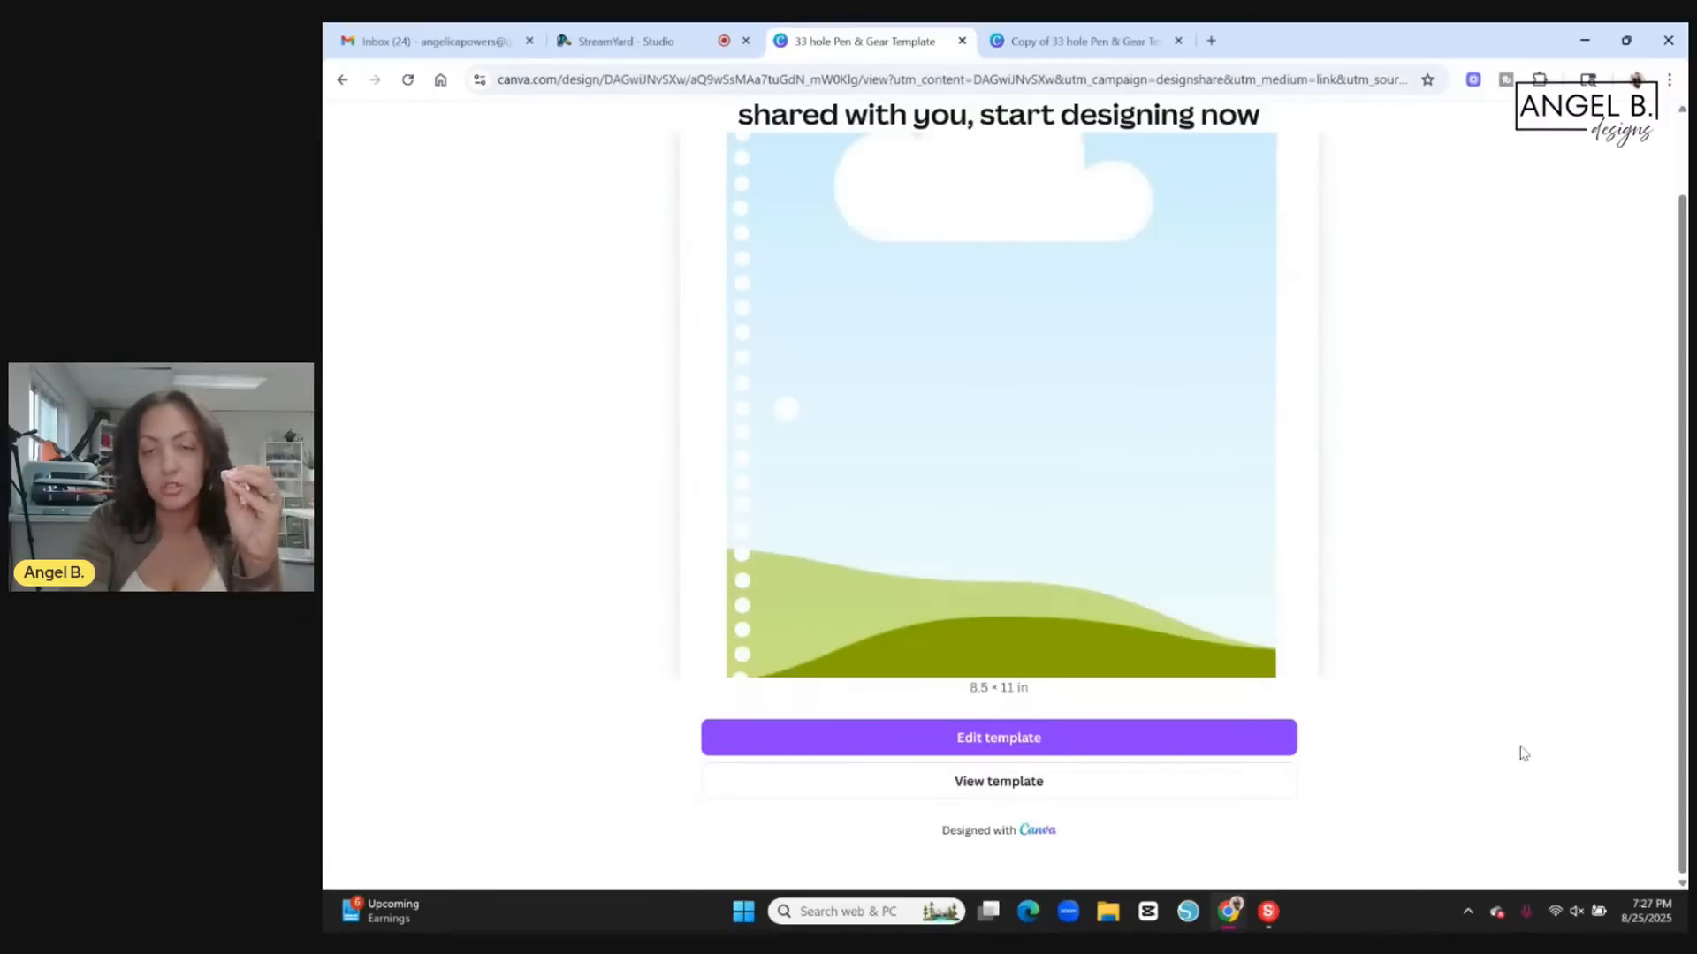
left_click(1280, 743)
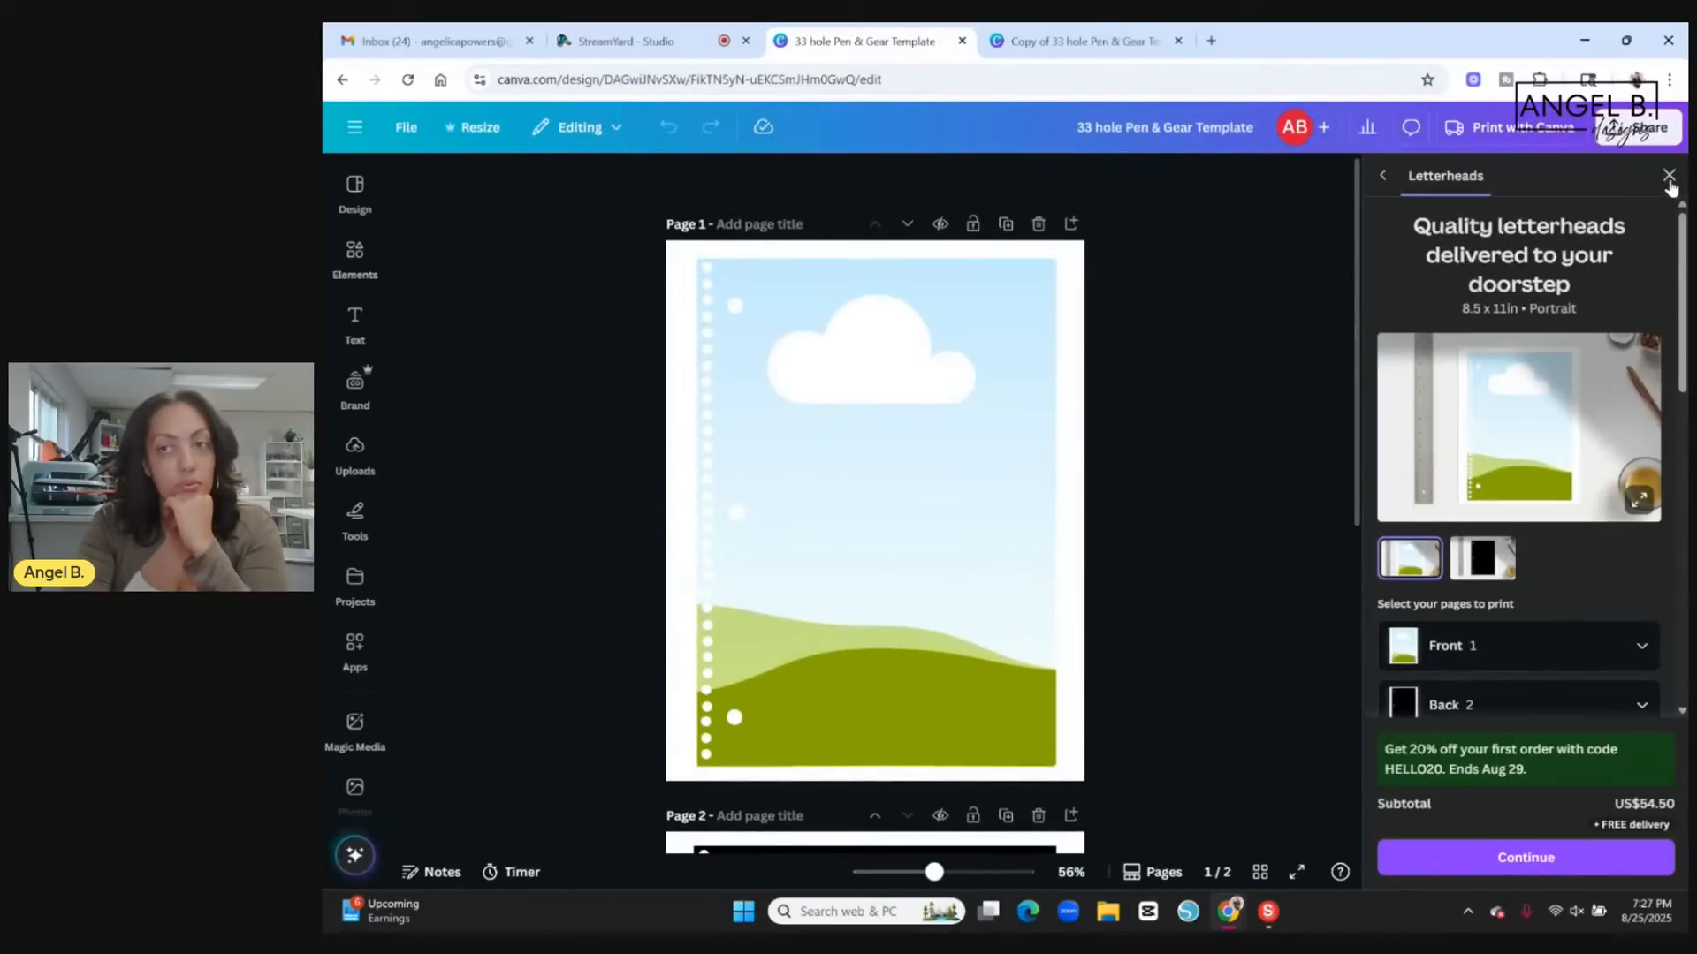
left_click(1669, 175)
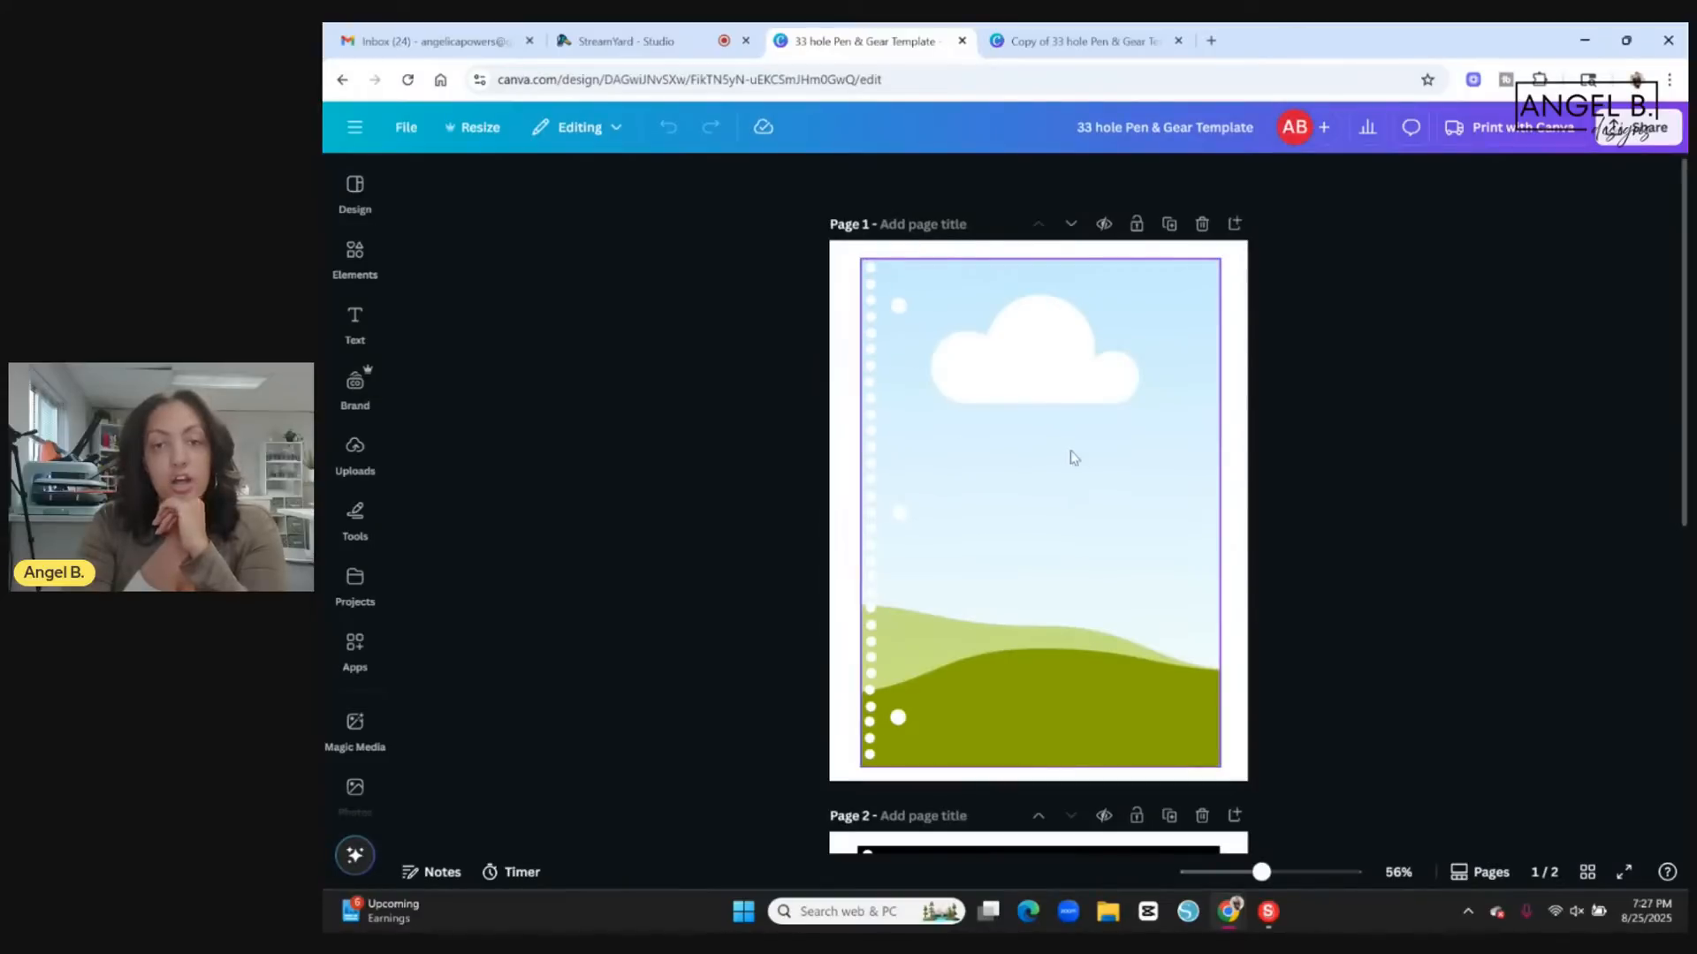
Examine the two template pages, comparing the picture frame on page 1 with the black hole-punched shape on page 2.
scroll(1093, 380, "down", 1)
scroll(1093, 380, "down", 5)
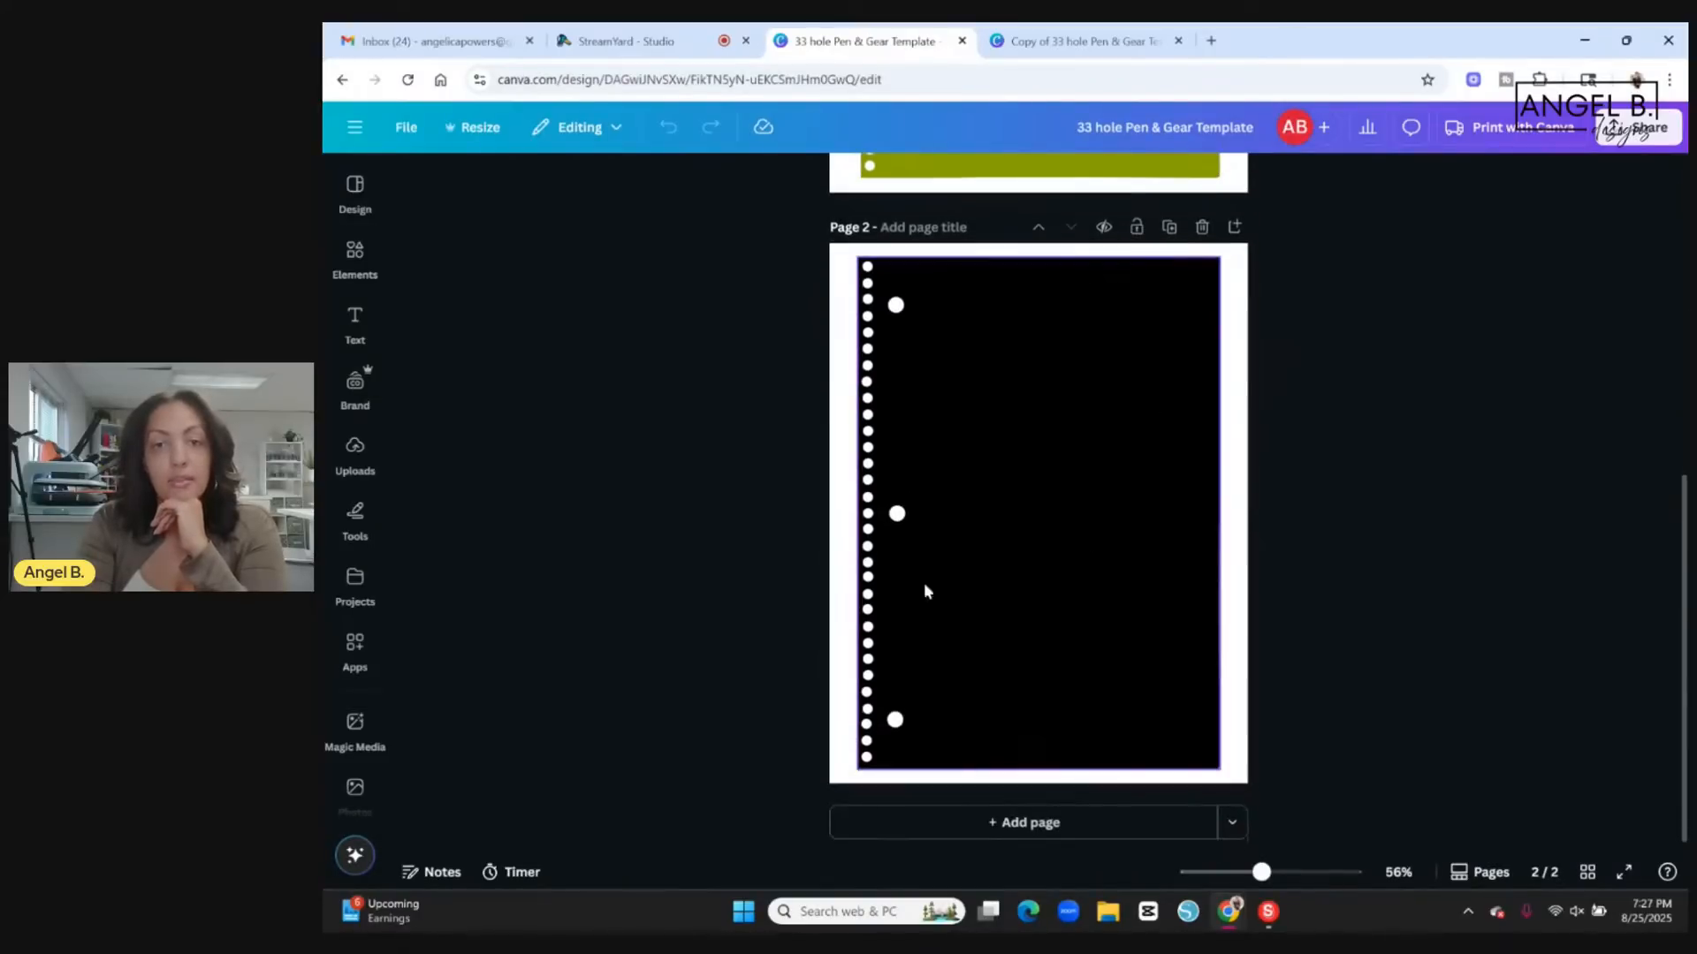
scroll(1497, 503, "up", 4)
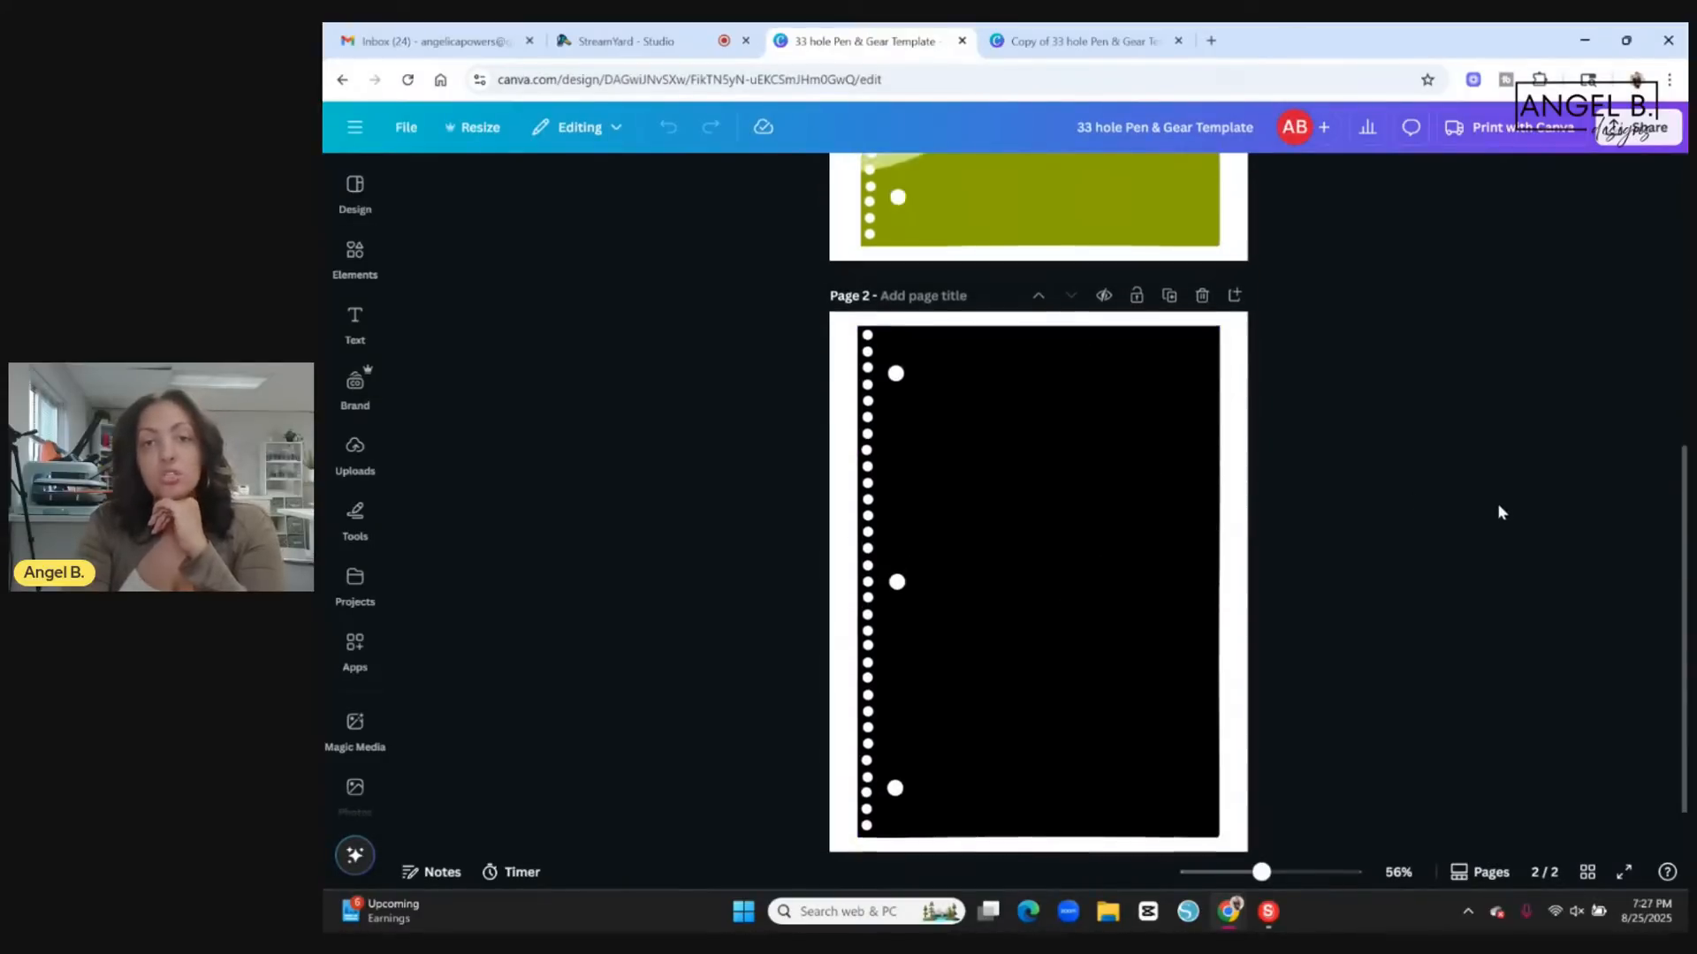
scroll(1498, 511, "up", 3)
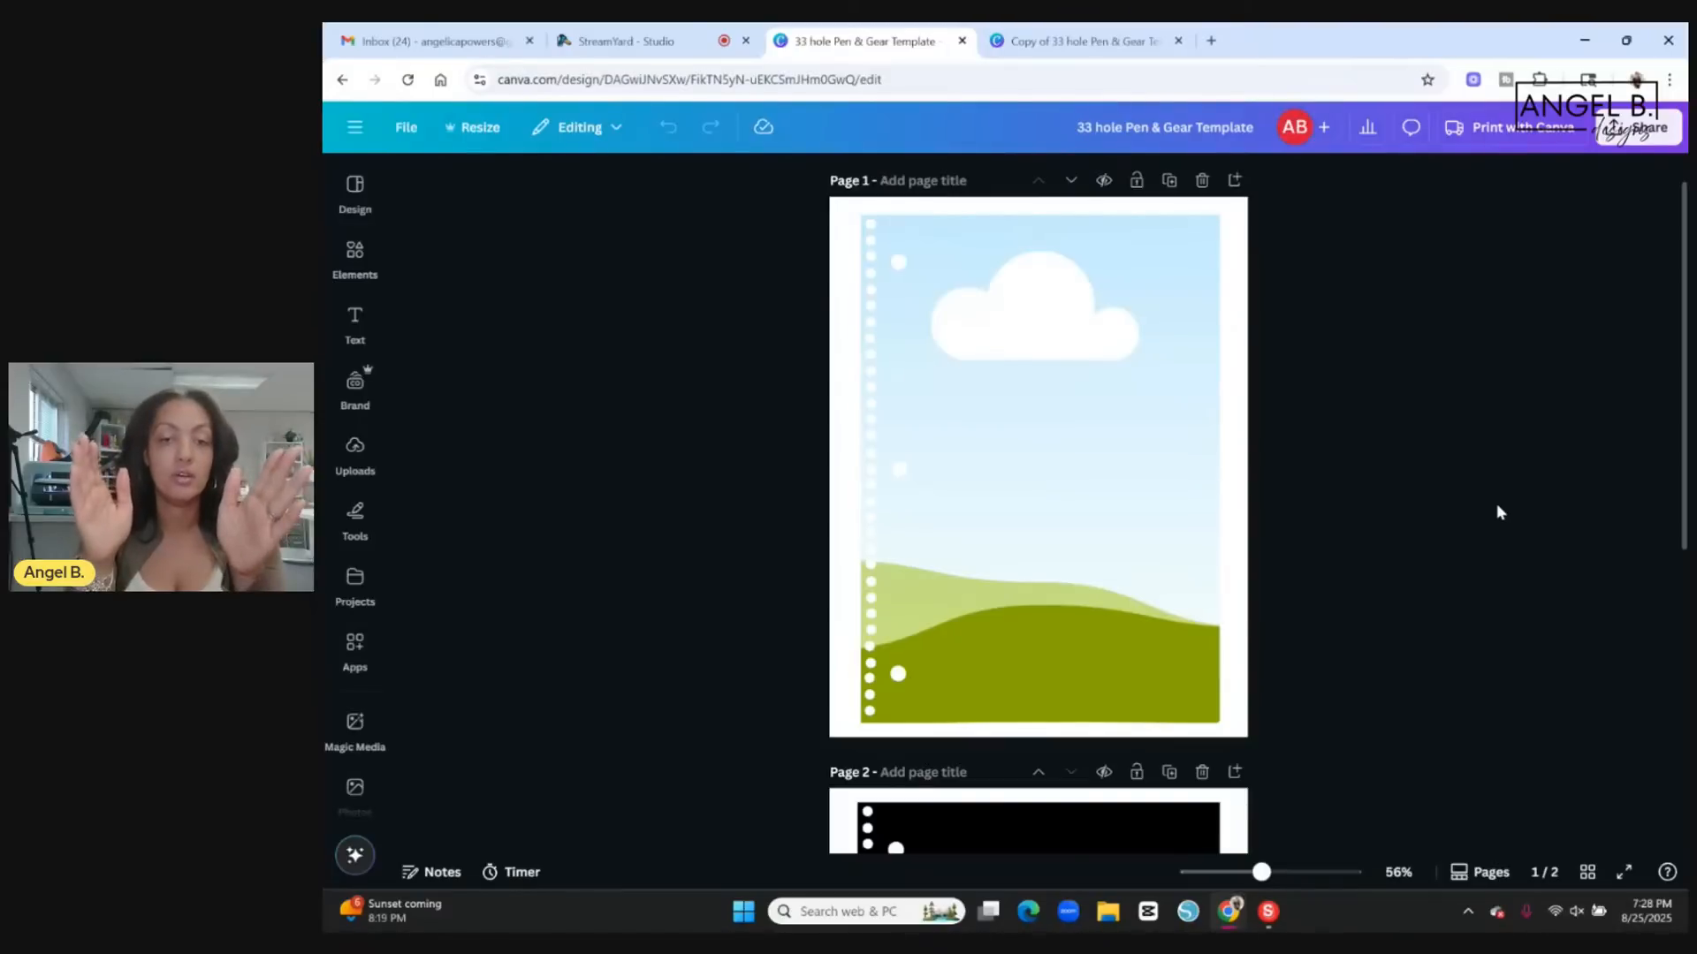
scroll(1555, 547, "down", 6)
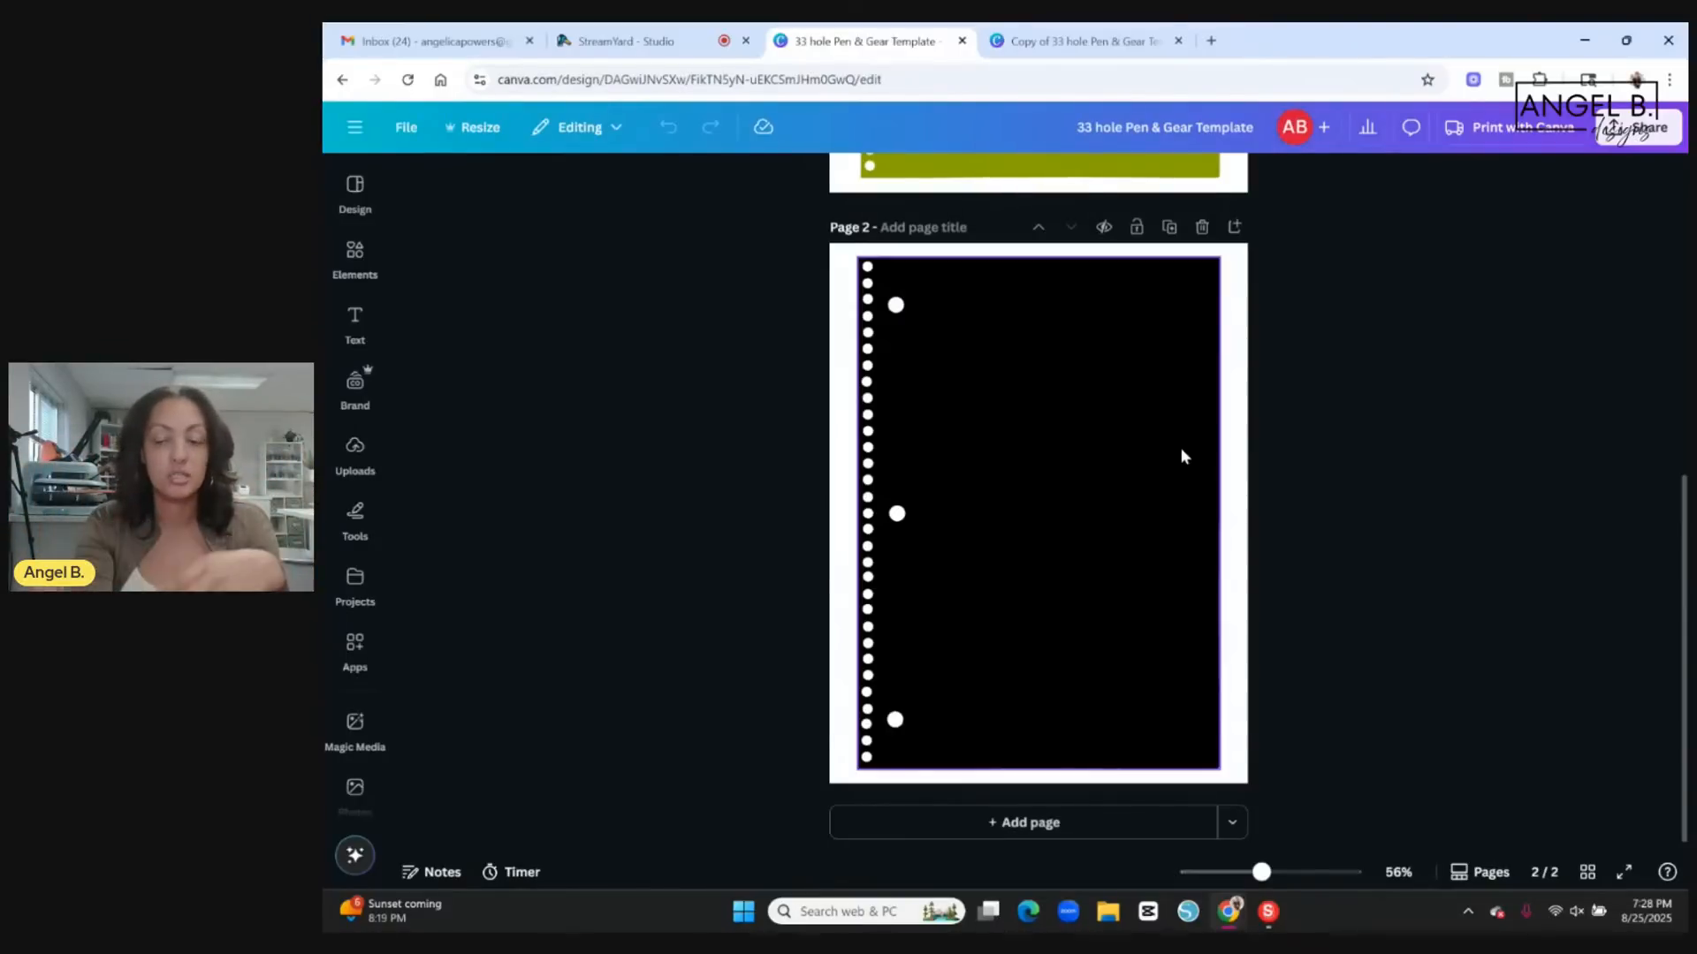
scroll(1322, 506, "up", 5)
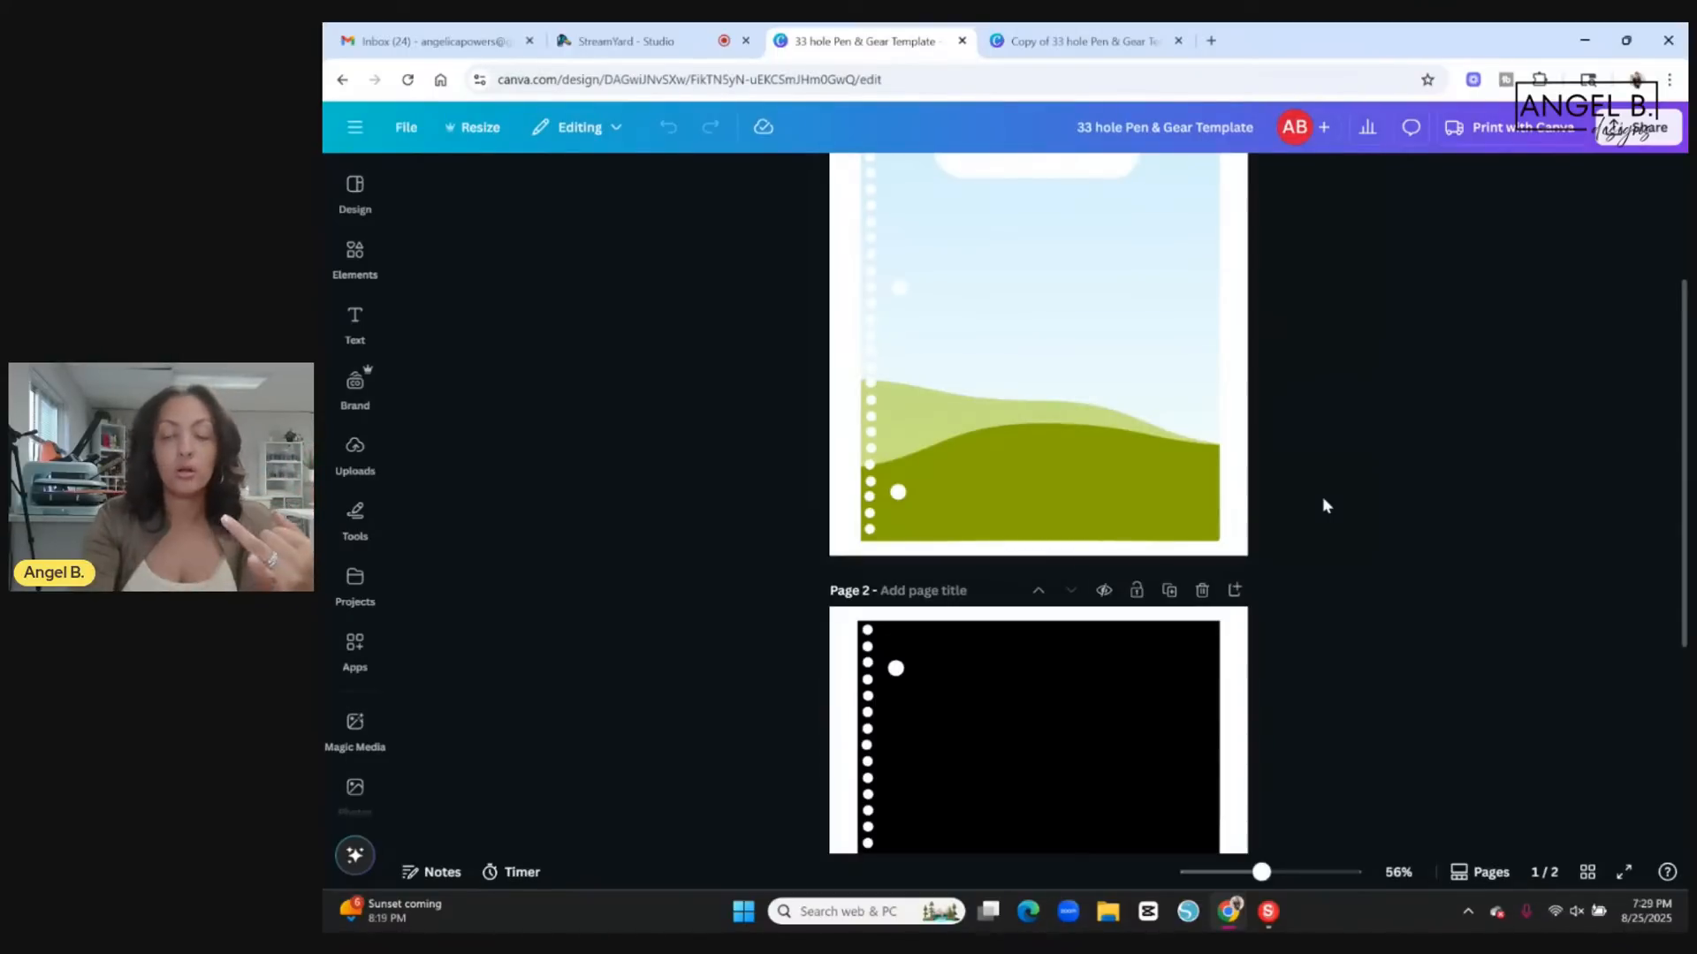
scroll(1322, 497, "down", 5)
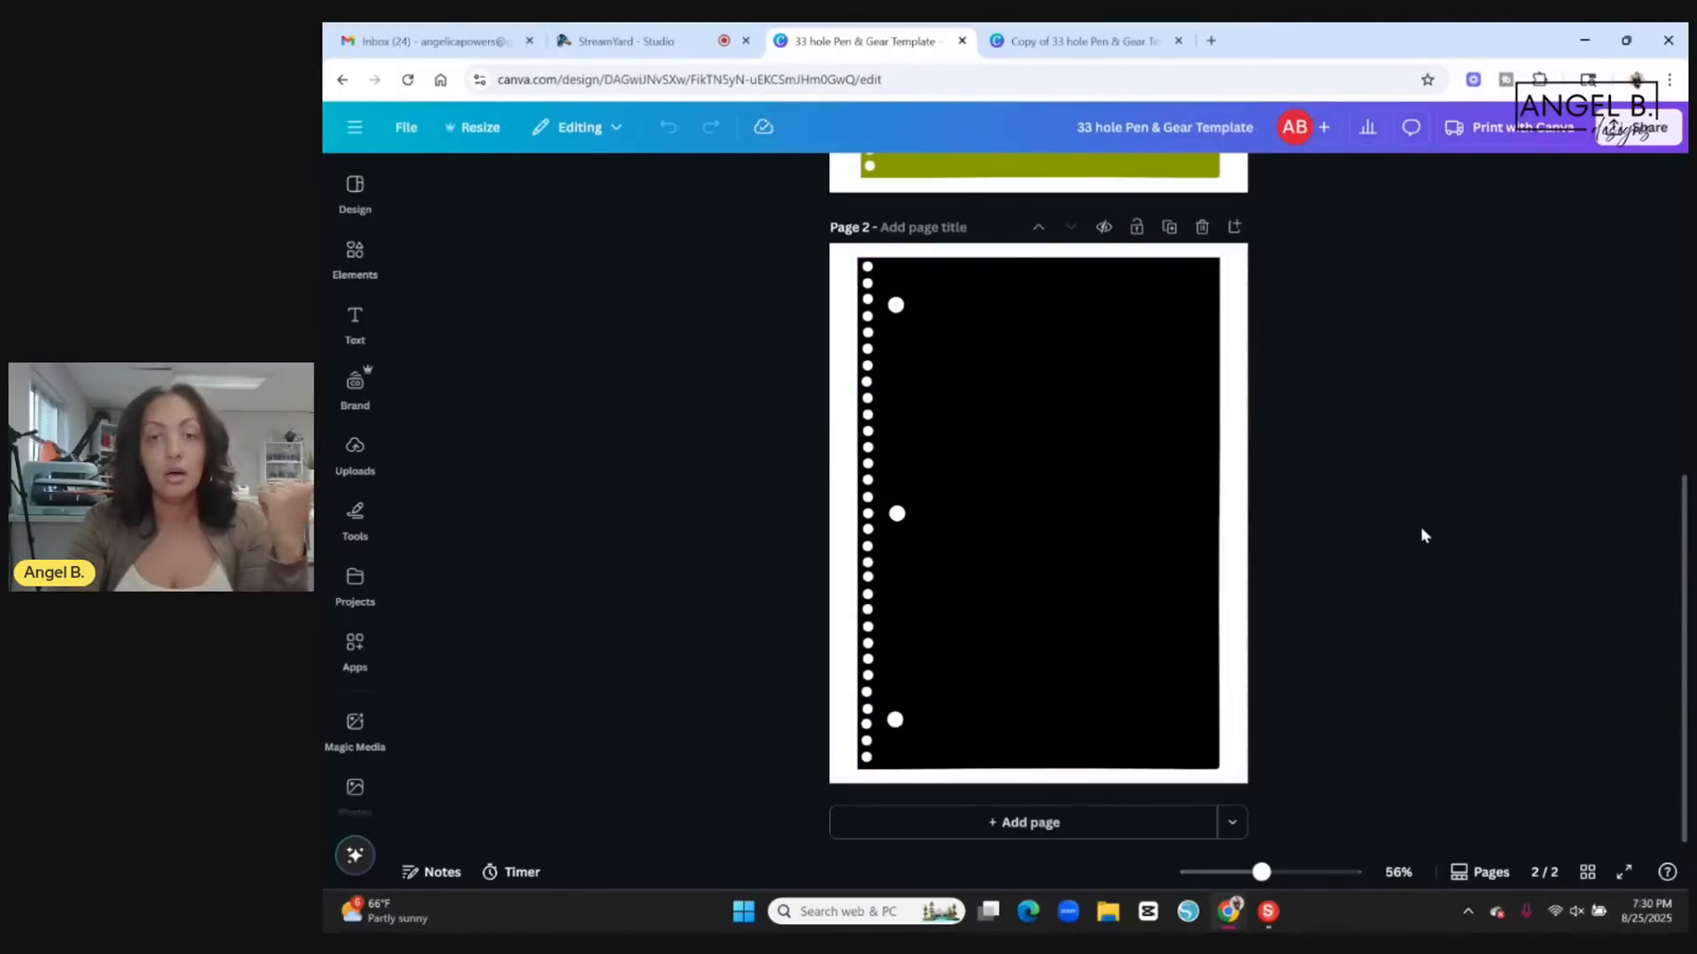
scroll(1467, 437, "up", 3)
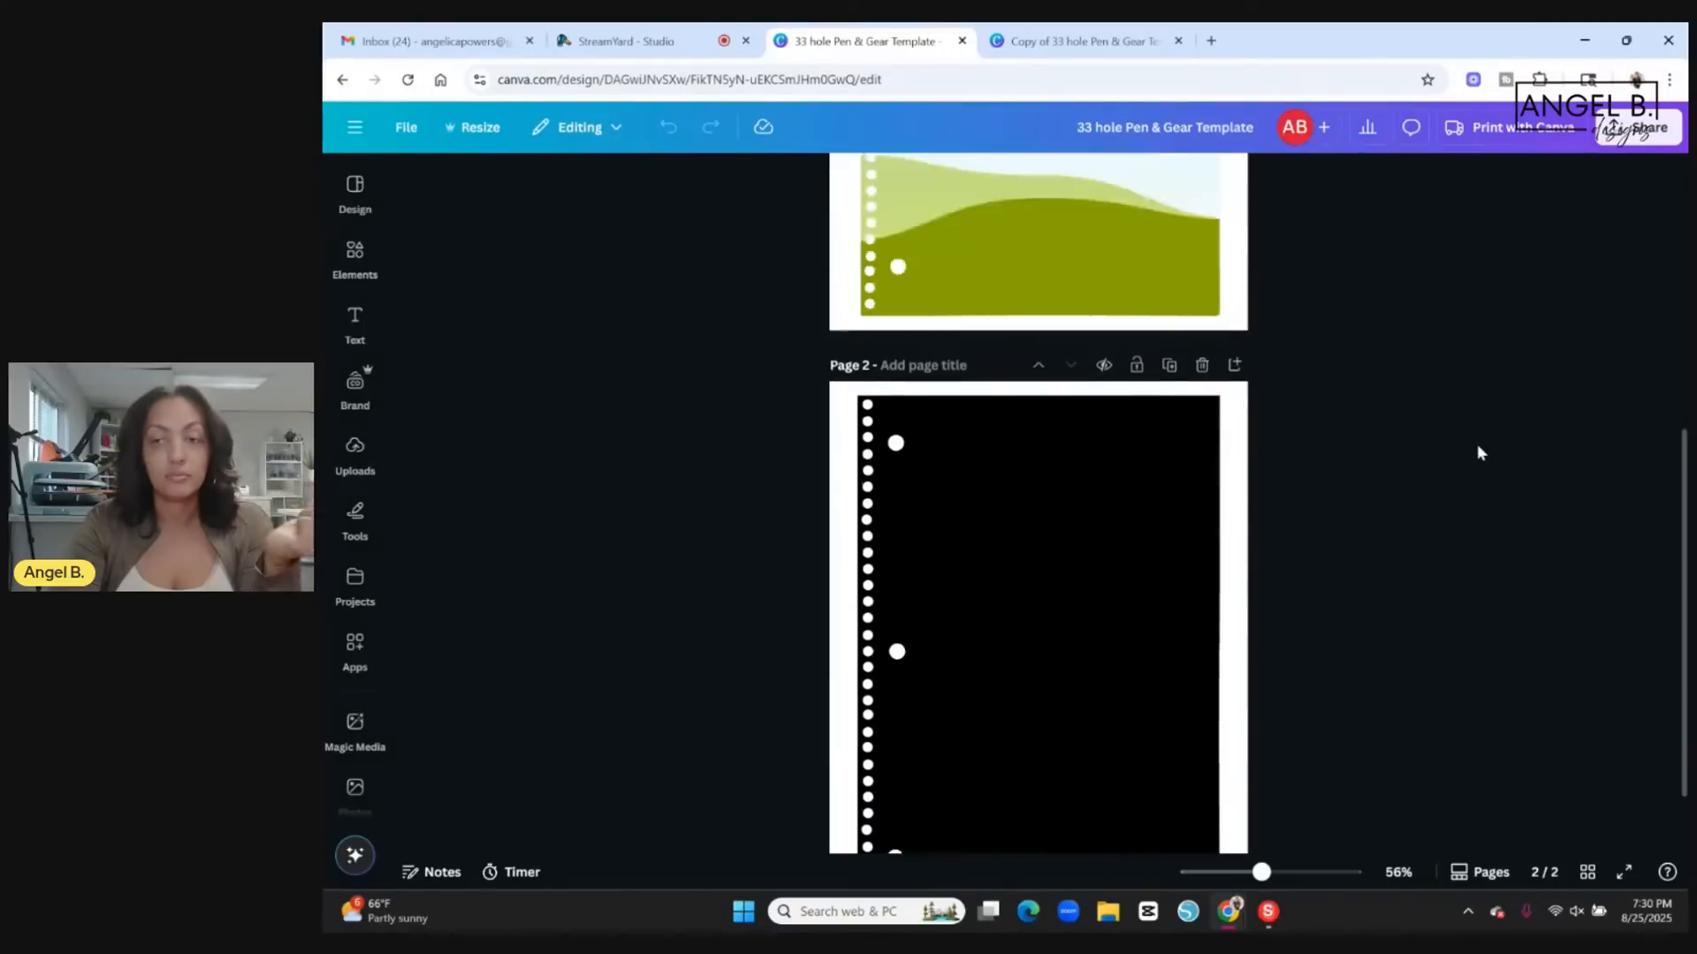
scroll(1465, 438, "up", 4)
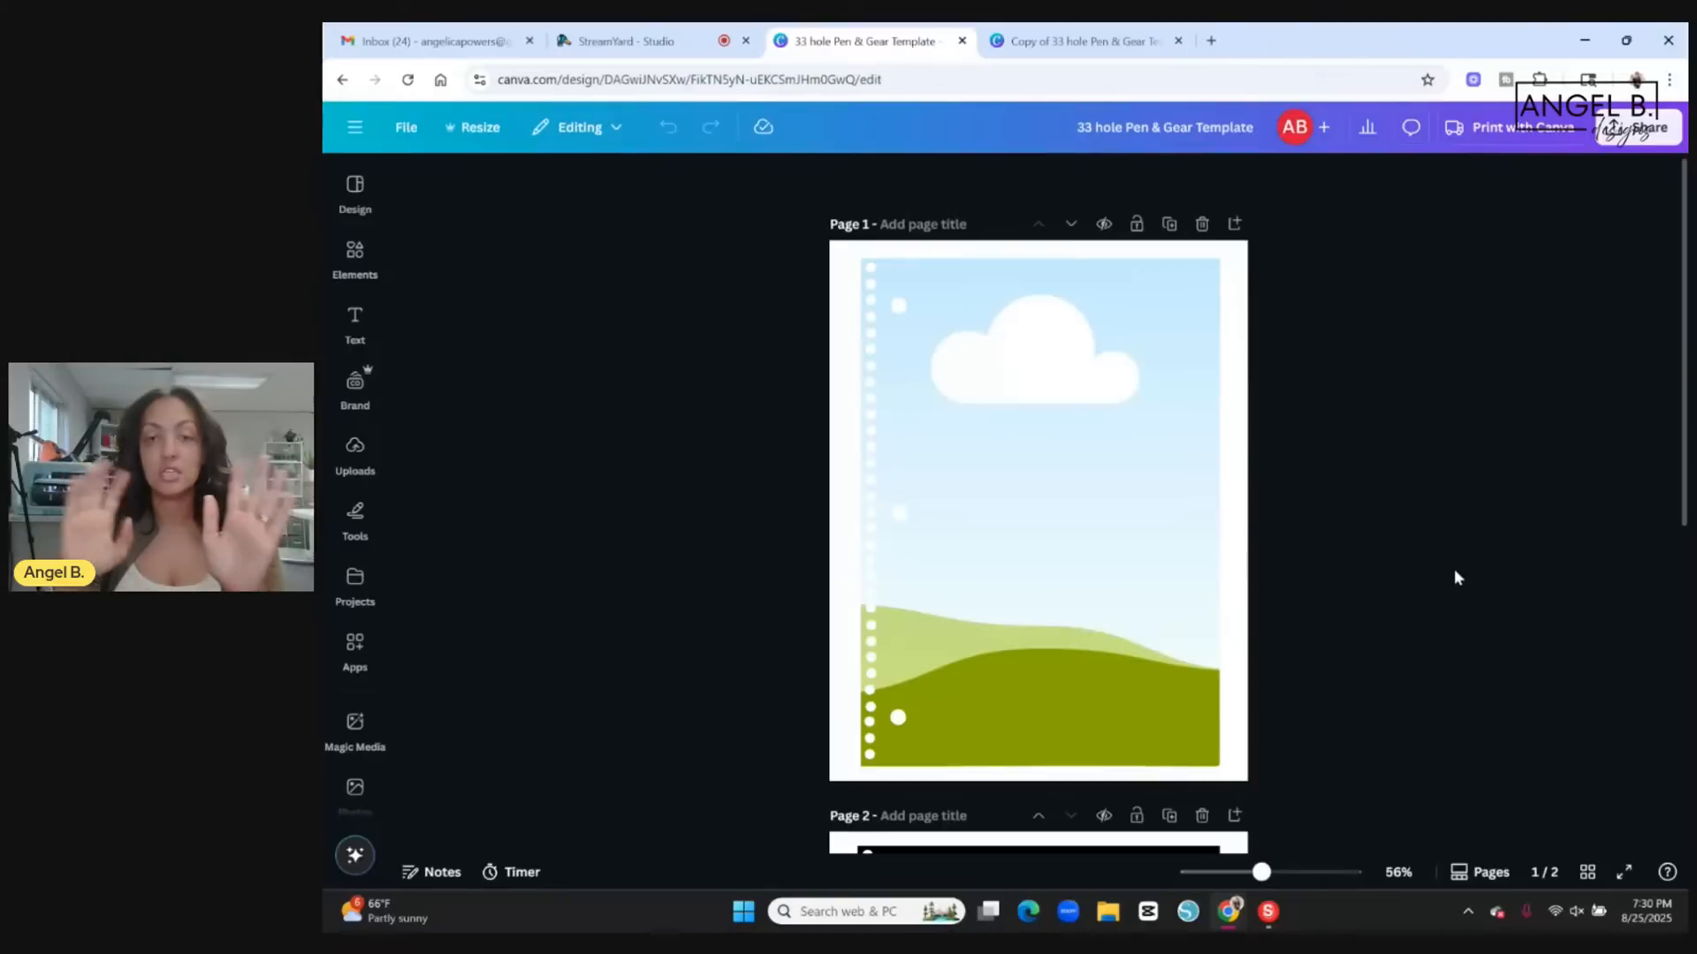
scroll(1454, 577, "down", 1)
scroll(1431, 579, "down", 3)
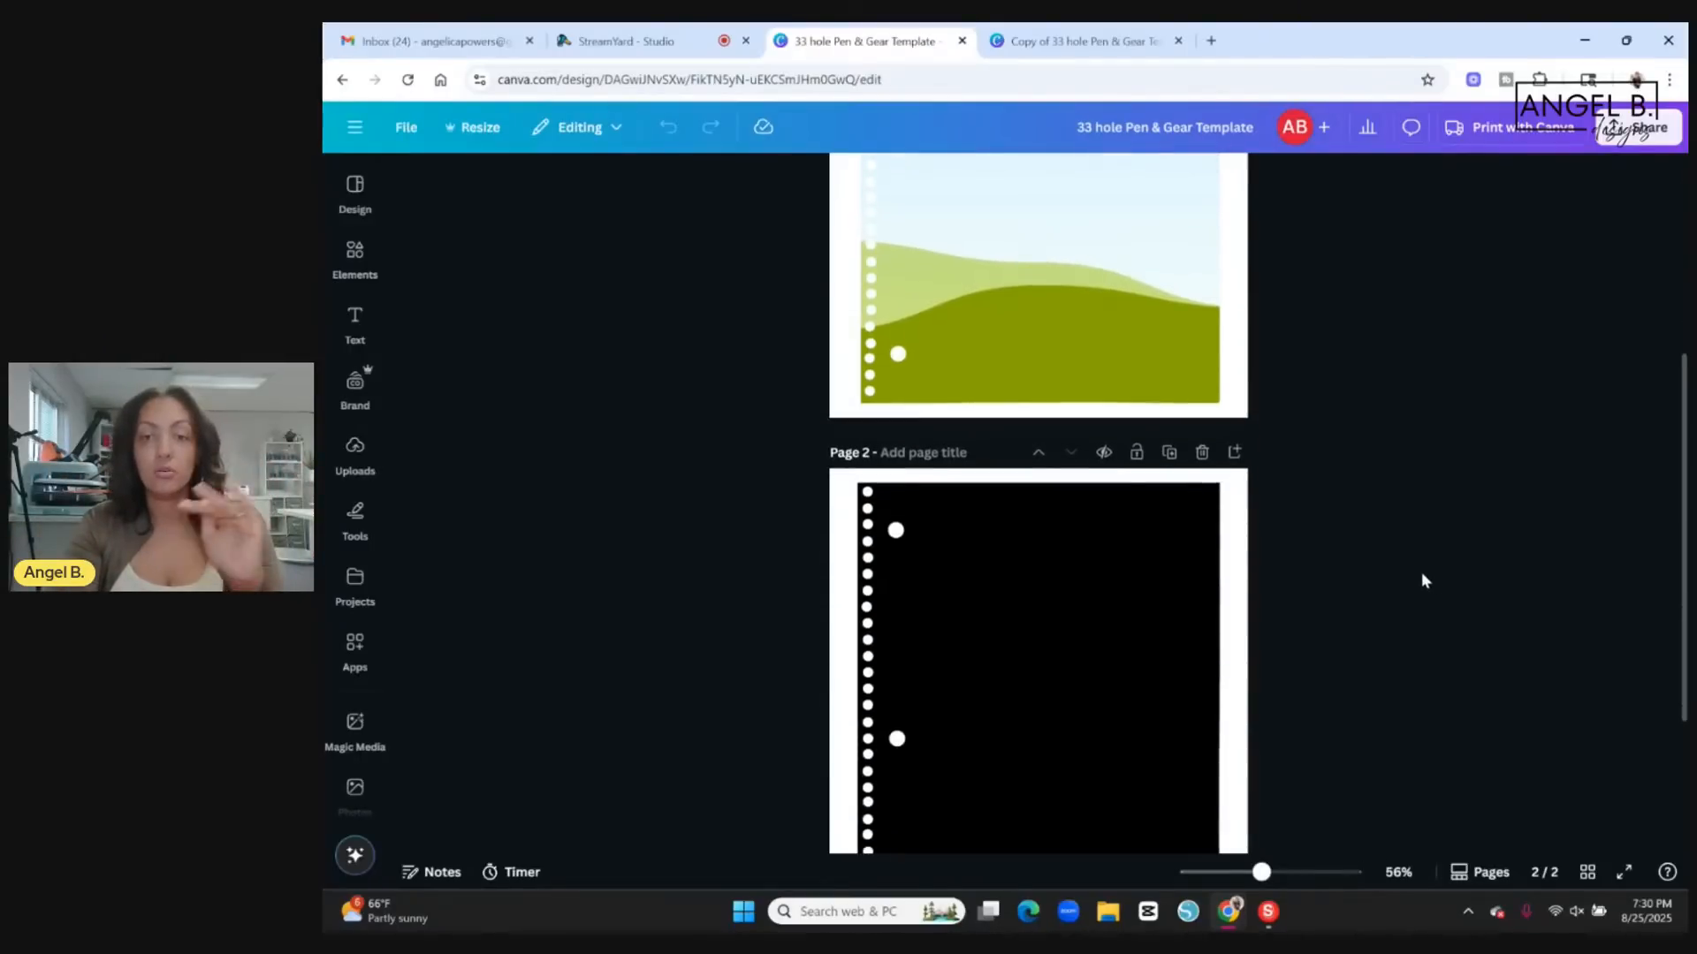
scroll(1413, 574, "up", 1)
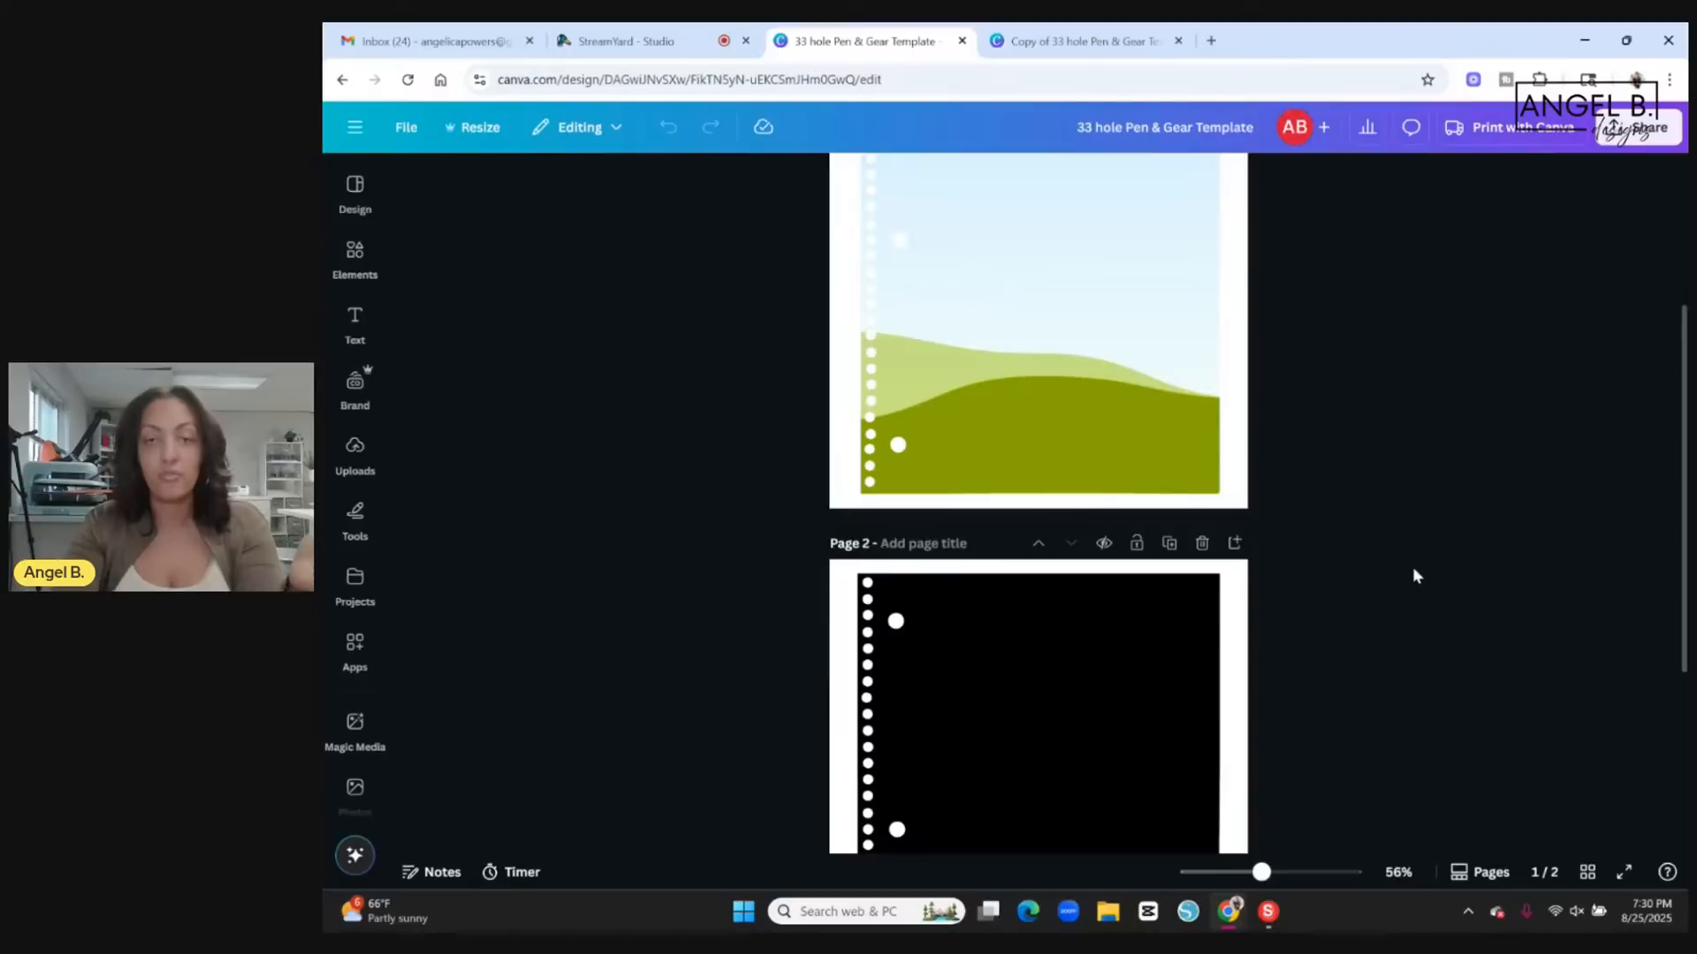
scroll(1414, 576, "up", 3)
scroll(1414, 576, "up", 1)
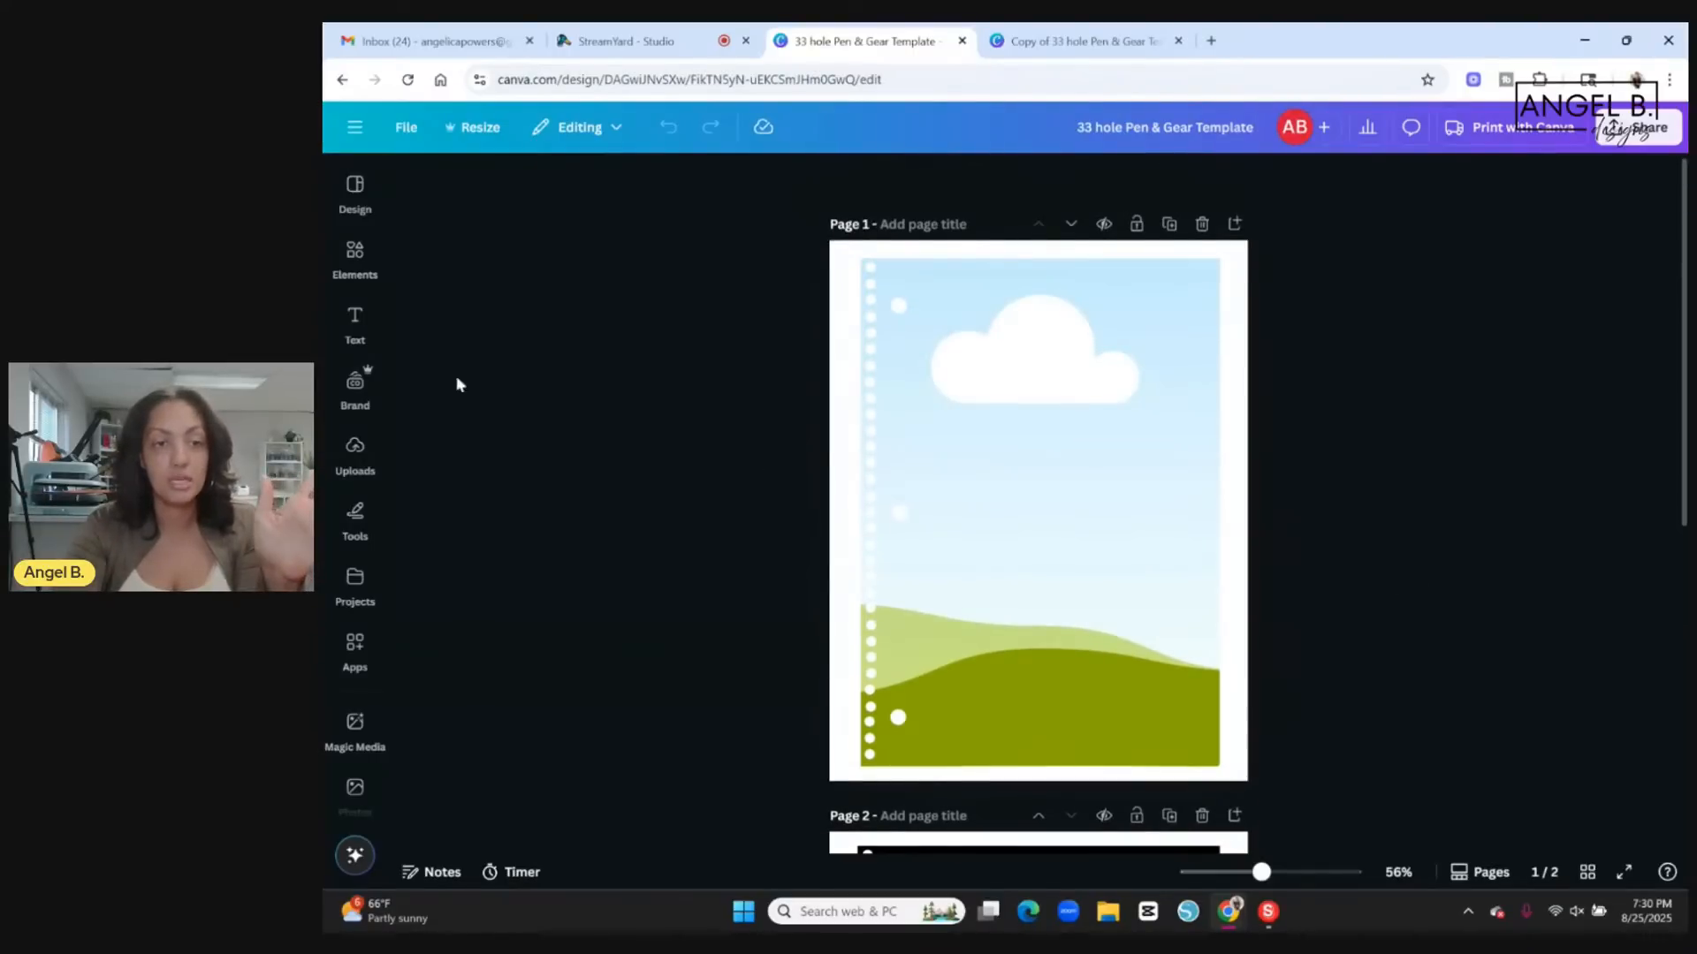
scroll(1506, 471, "down", 3)
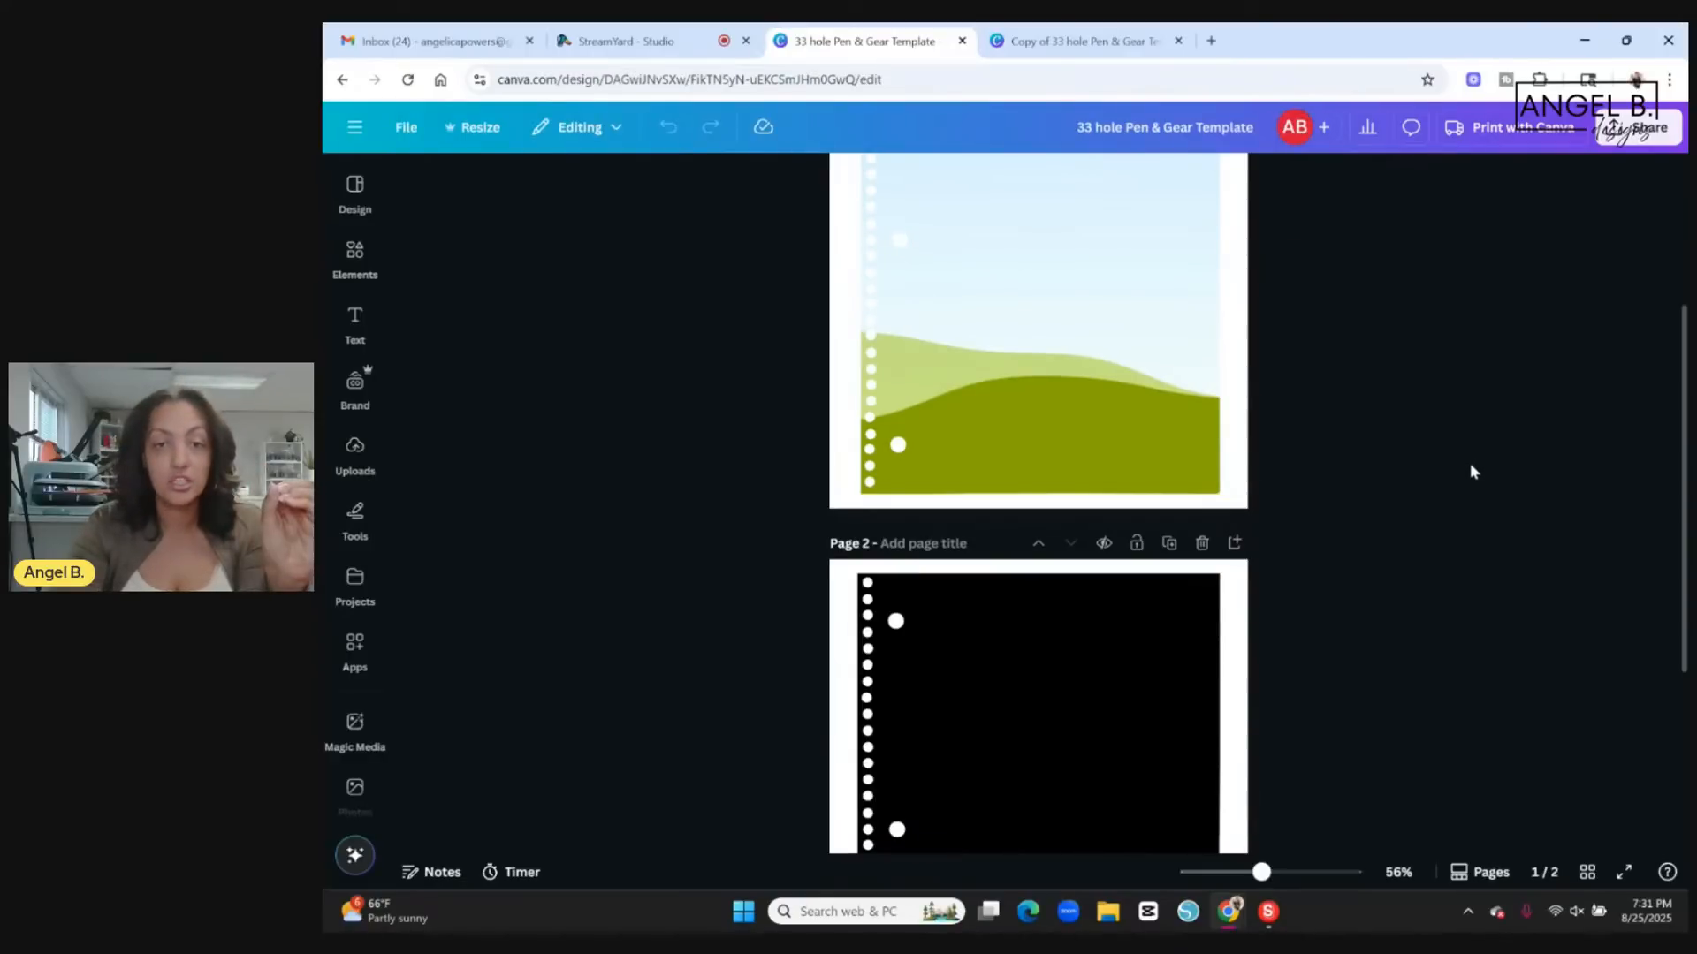
scroll(1470, 463, "up", 3)
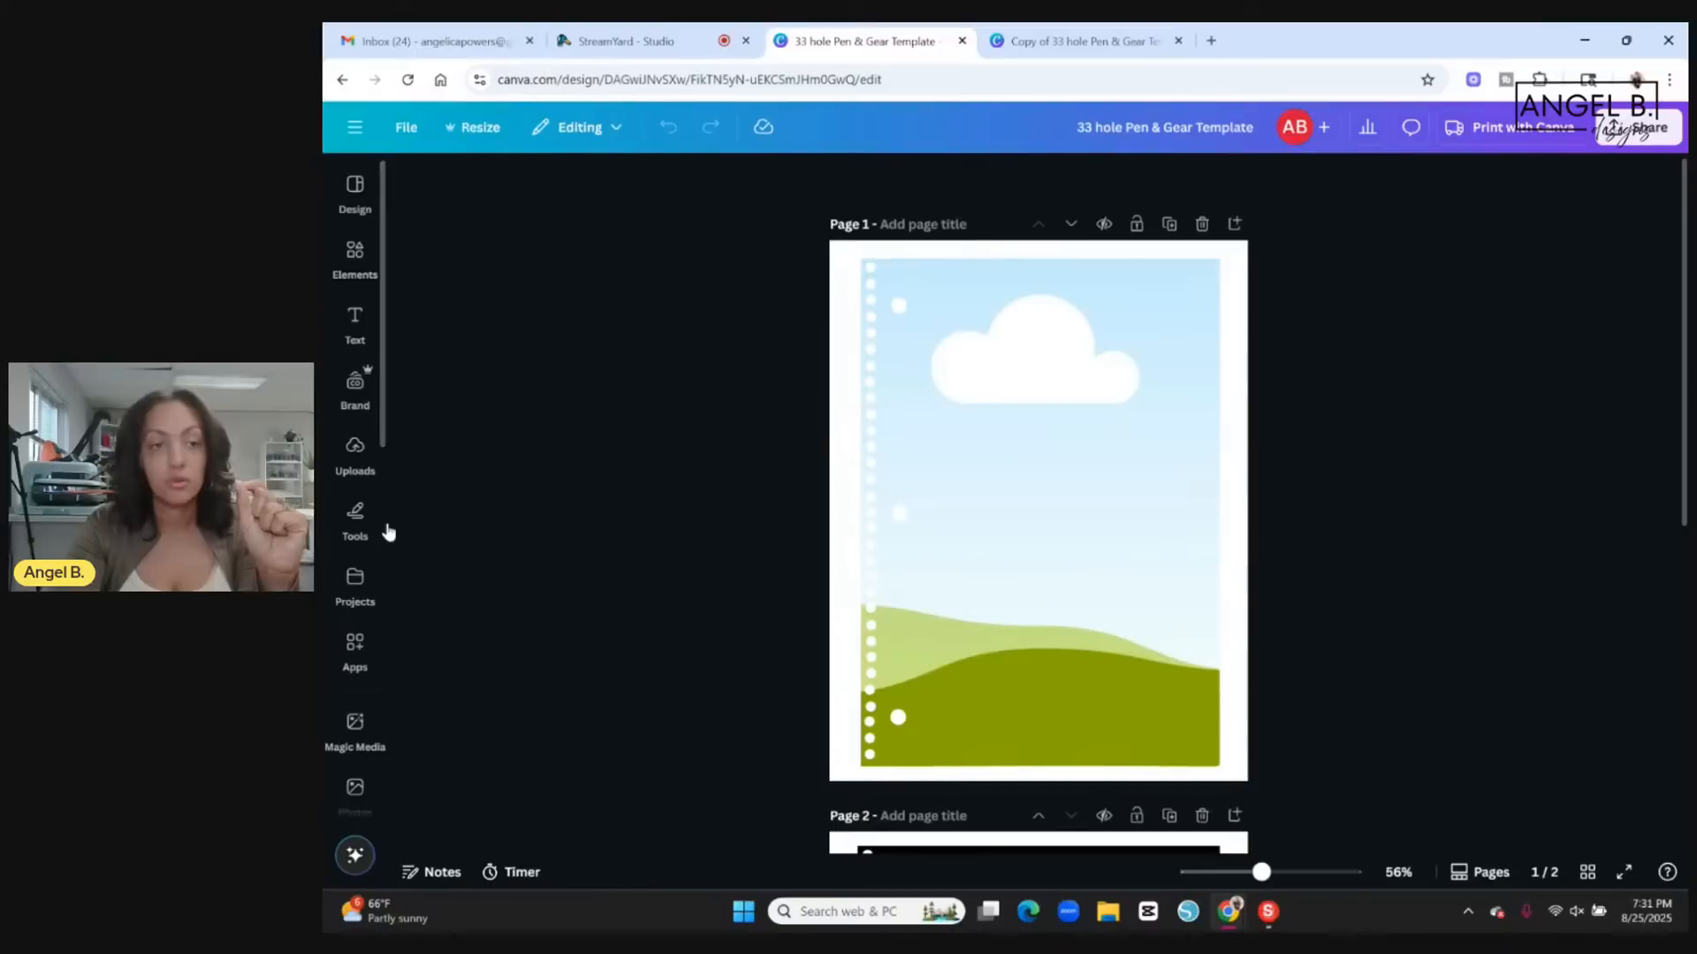
Fill the hole-punched frame on page 1 with the pink confetti background from the uploaded images.
left_click(369, 591)
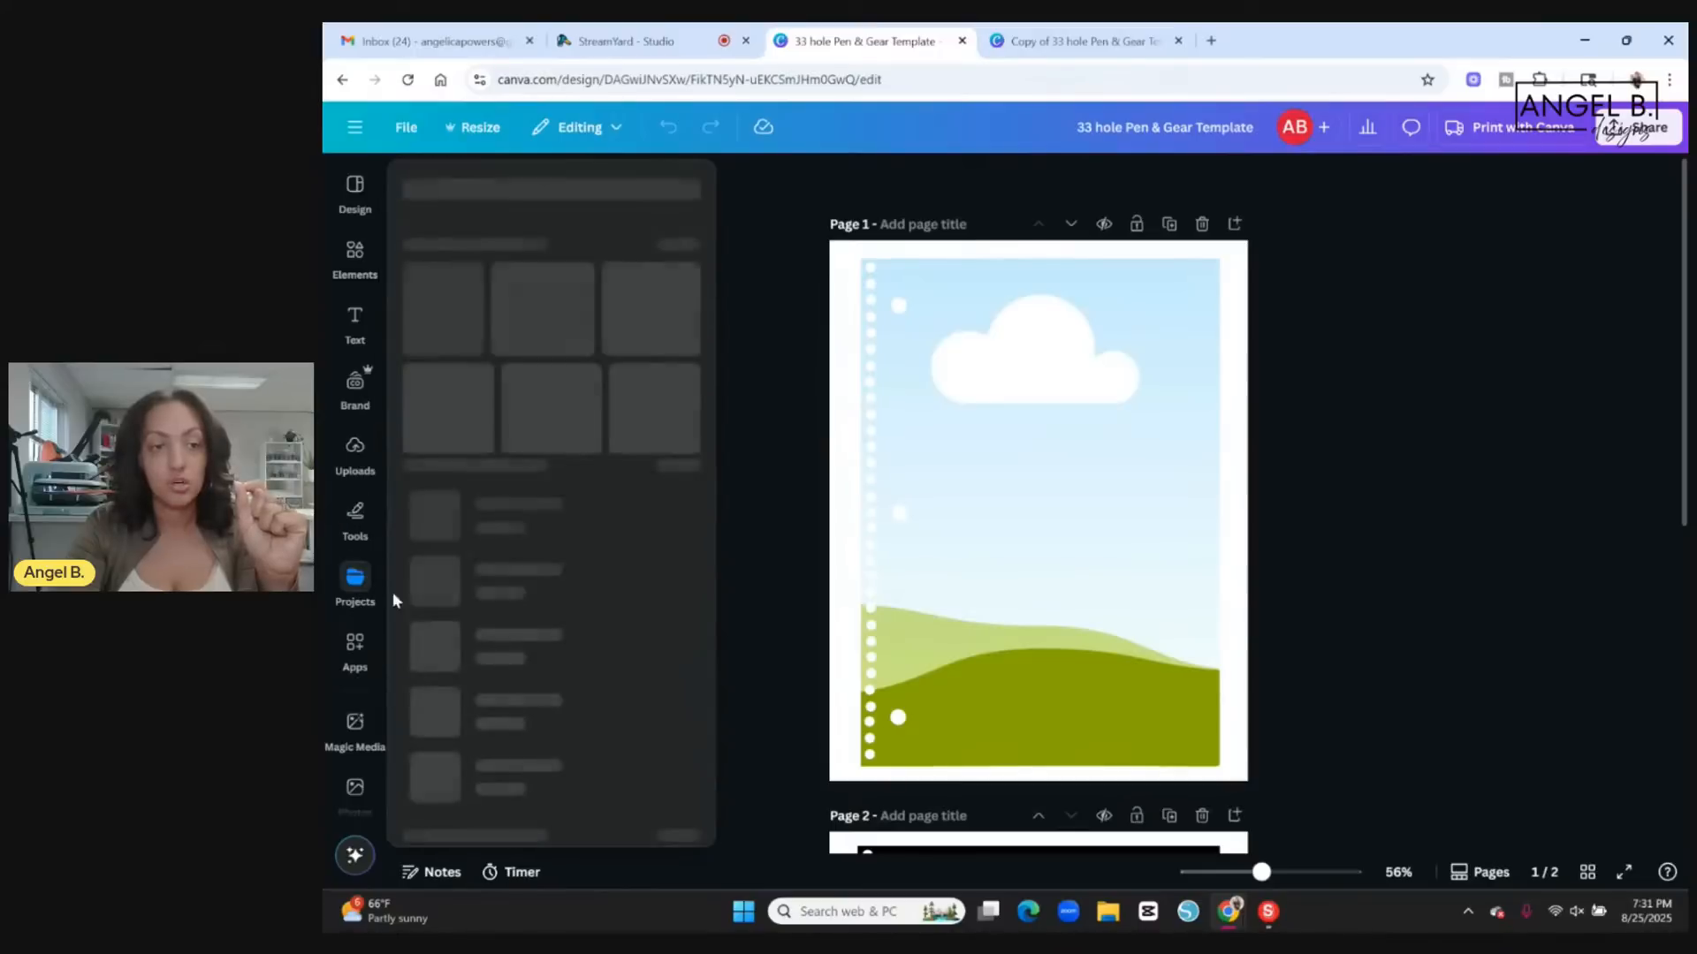
left_click(378, 267)
left_click(356, 455)
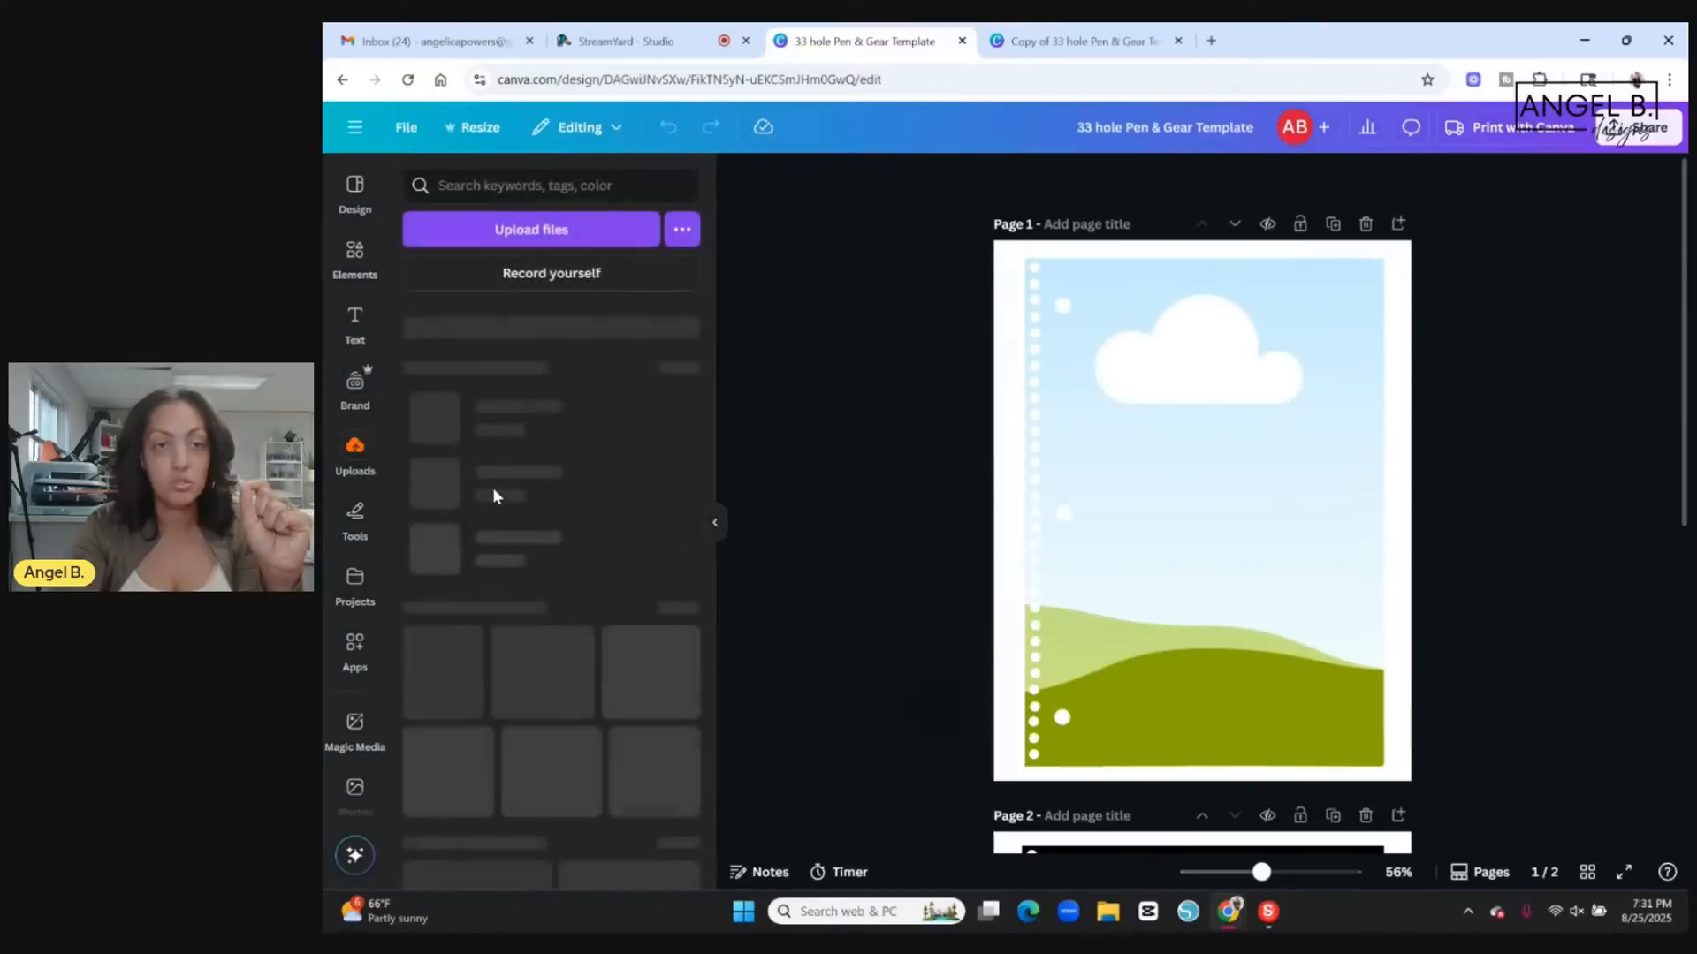
scroll(627, 574, "down", 5)
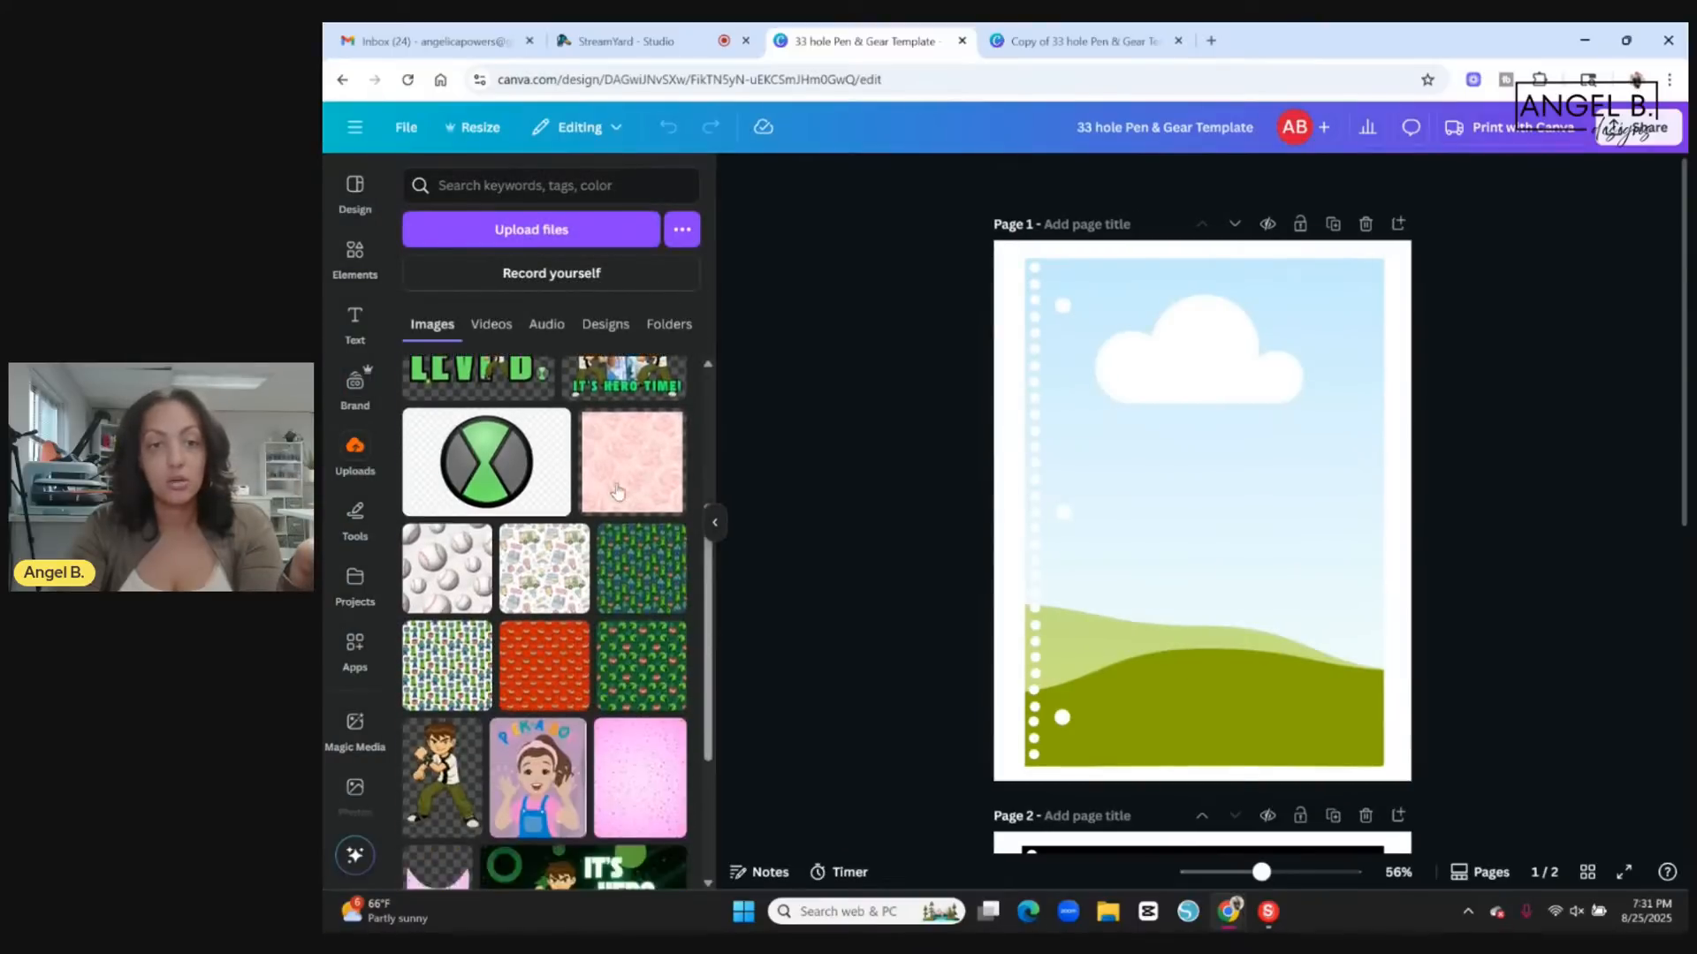
left_click(620, 685)
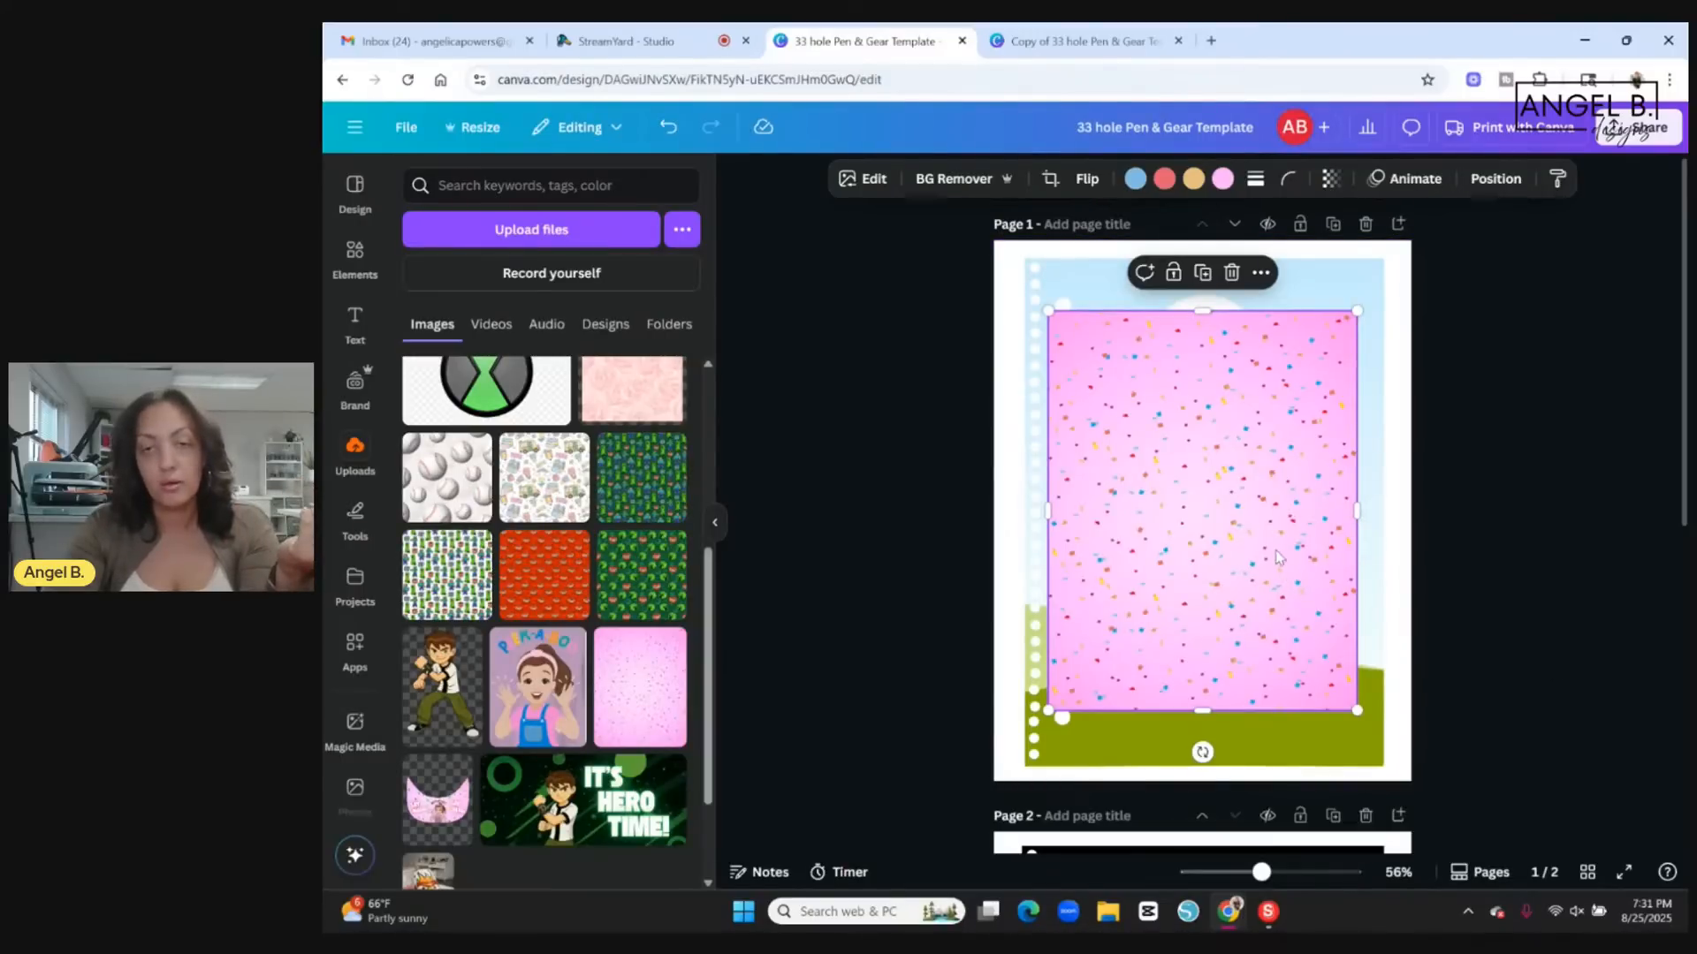
left_click_drag(1282, 555, 1269, 529)
left_click(1572, 530)
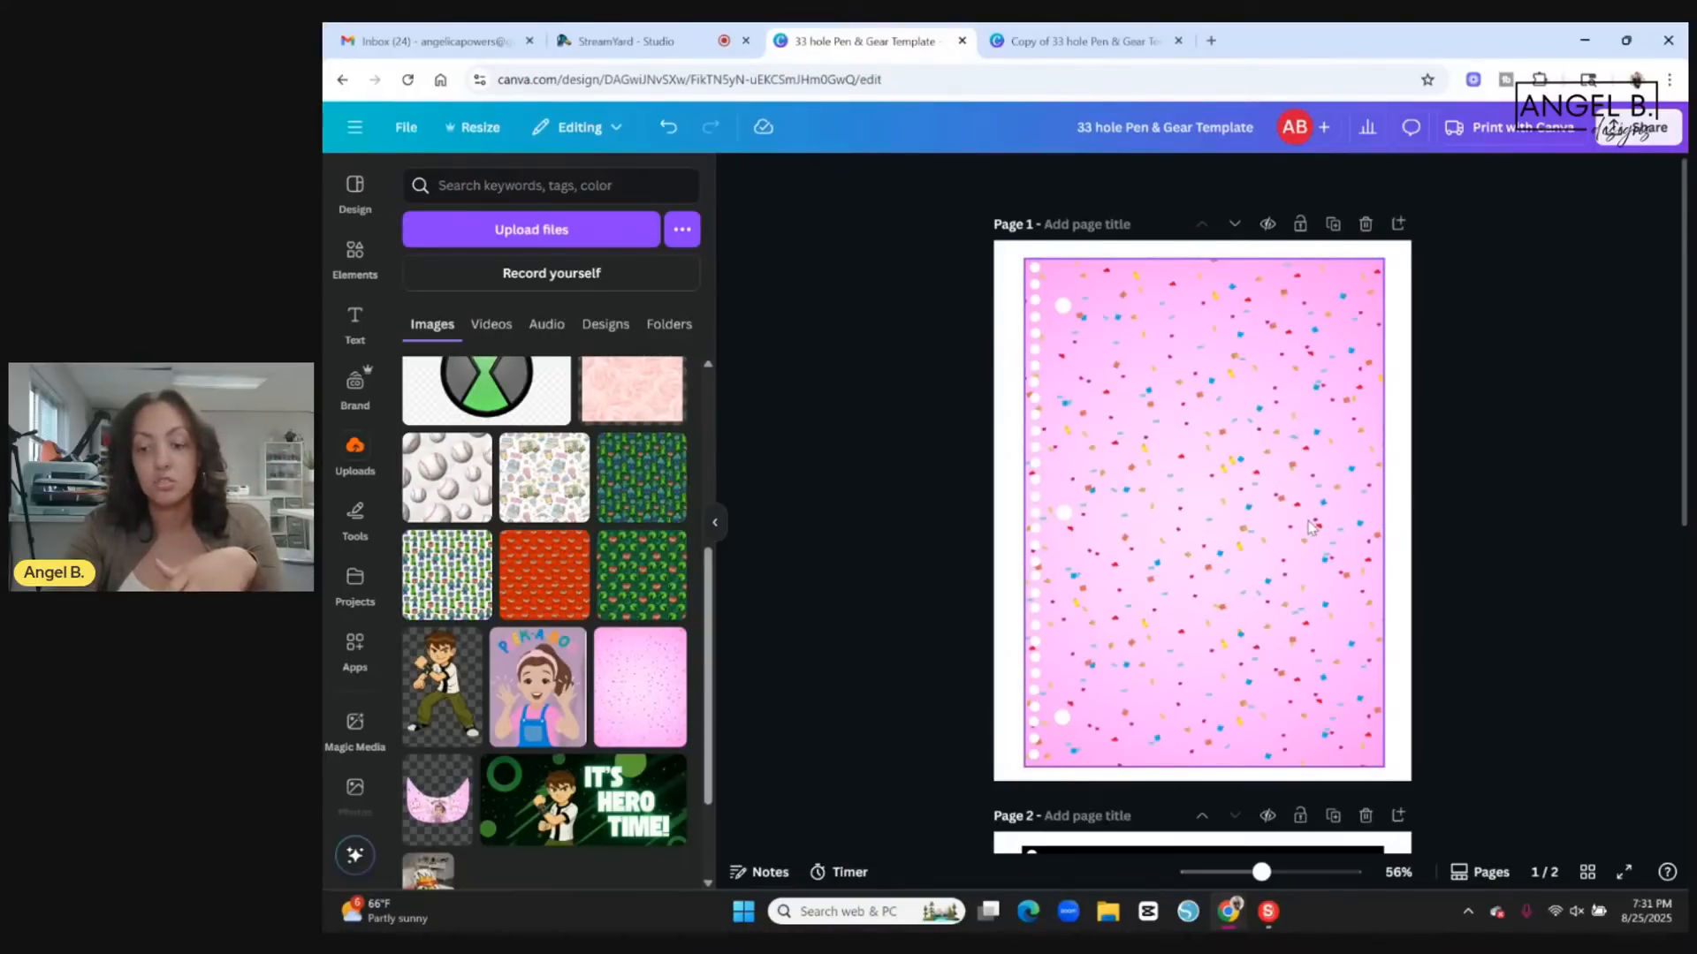
Lock only the position of the pink confetti background on page 1.
left_click(1259, 477)
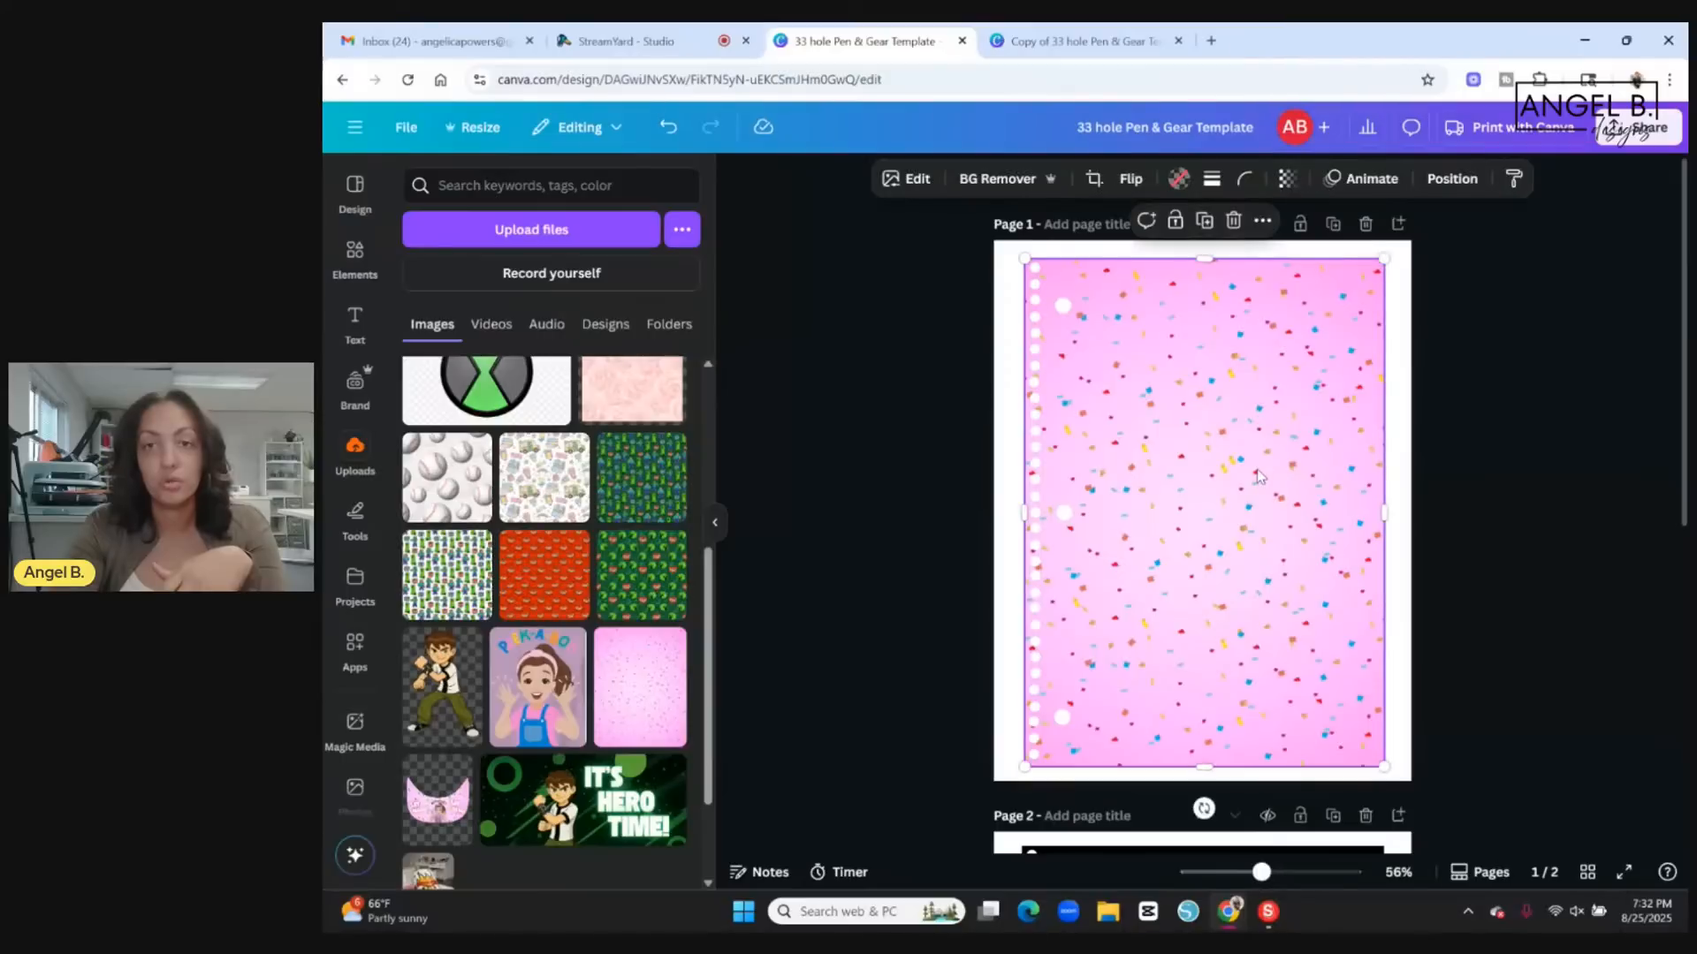
left_click(1175, 224)
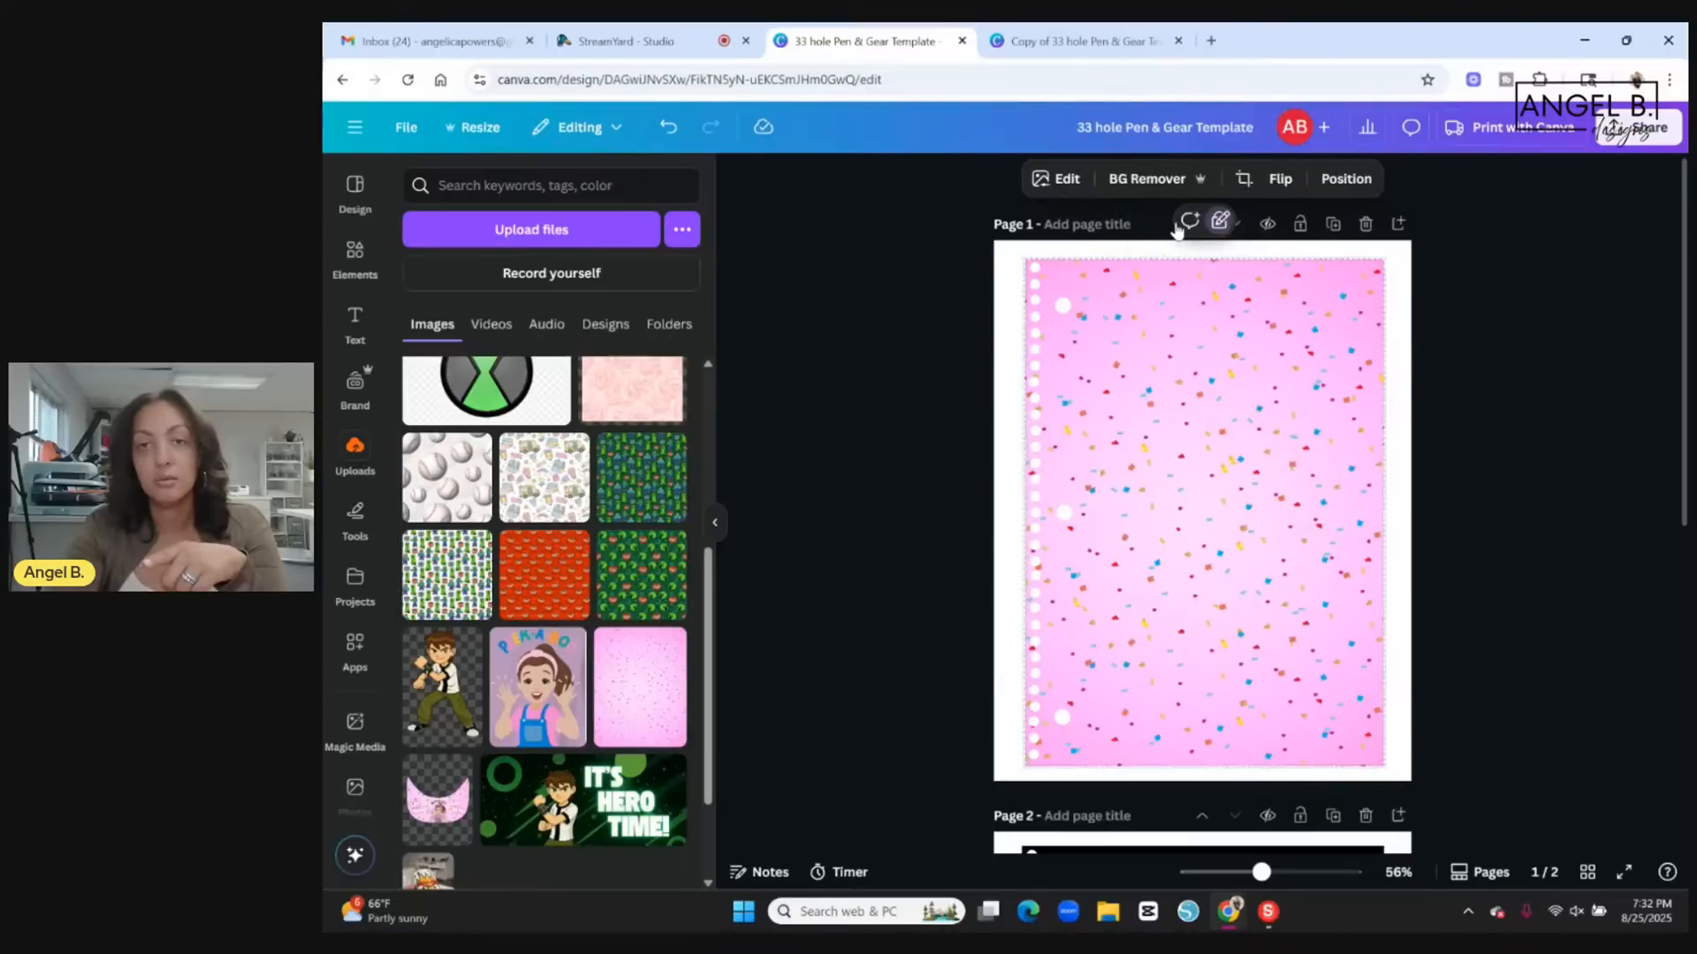
left_click(1488, 555)
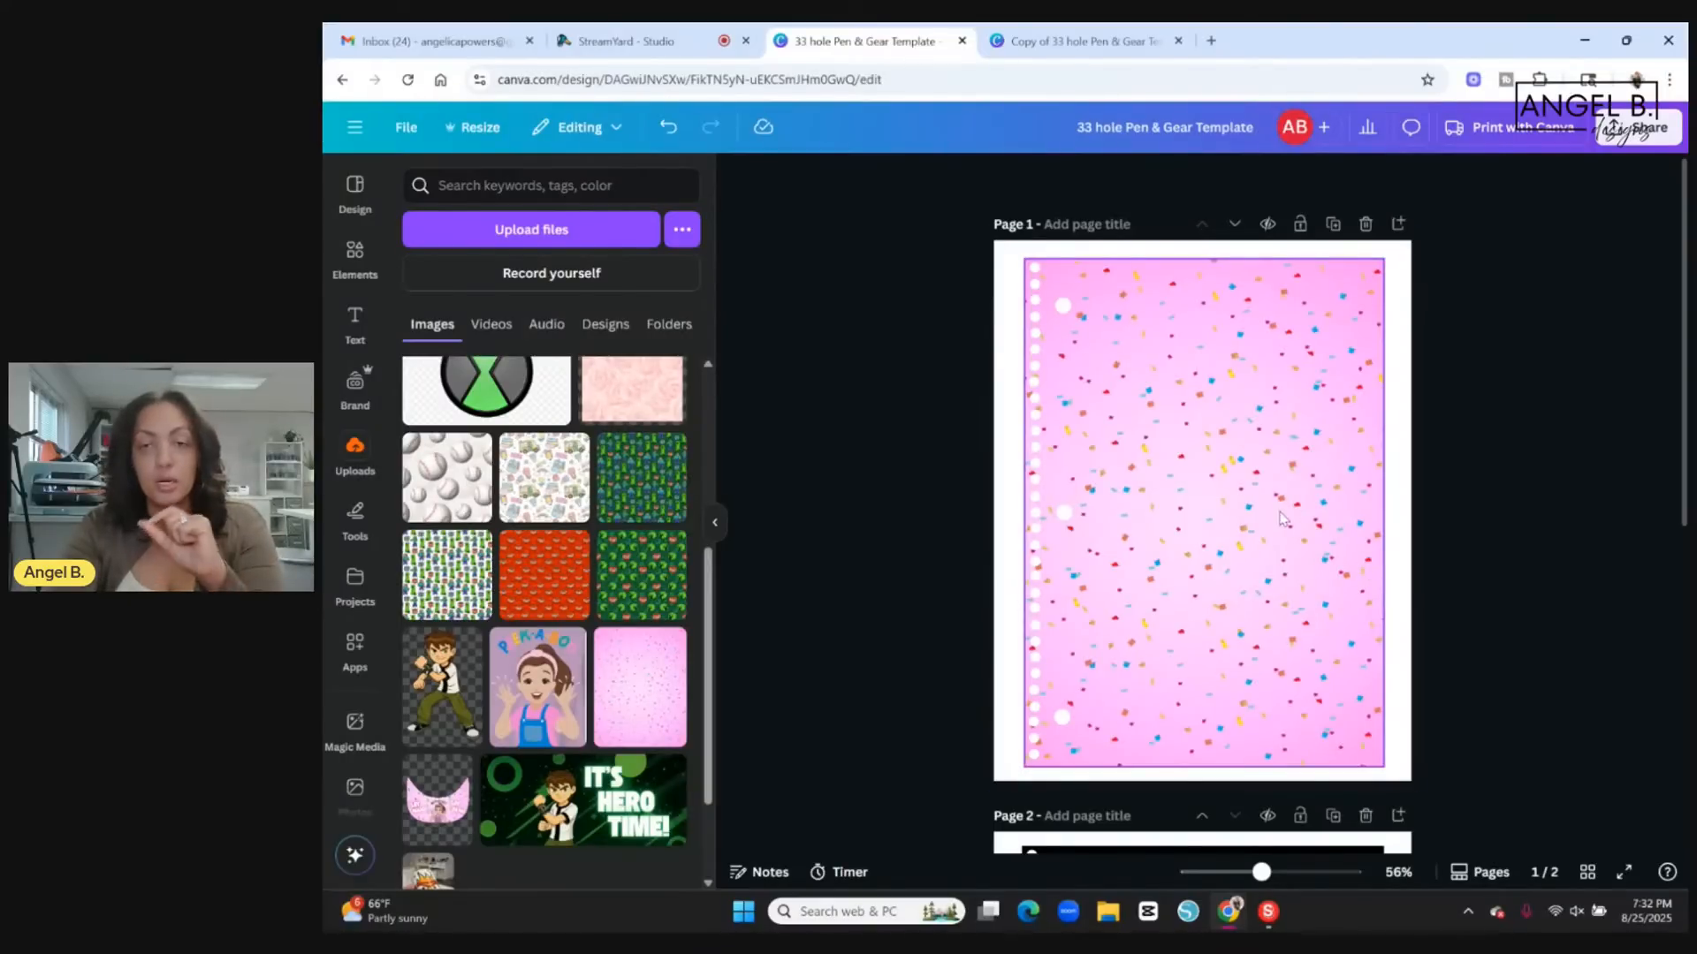
Add the uploaded Peek-a-Boo "Hi Friends!" character graphic with pink flowers to page 1.
scroll(583, 570, "up", 2)
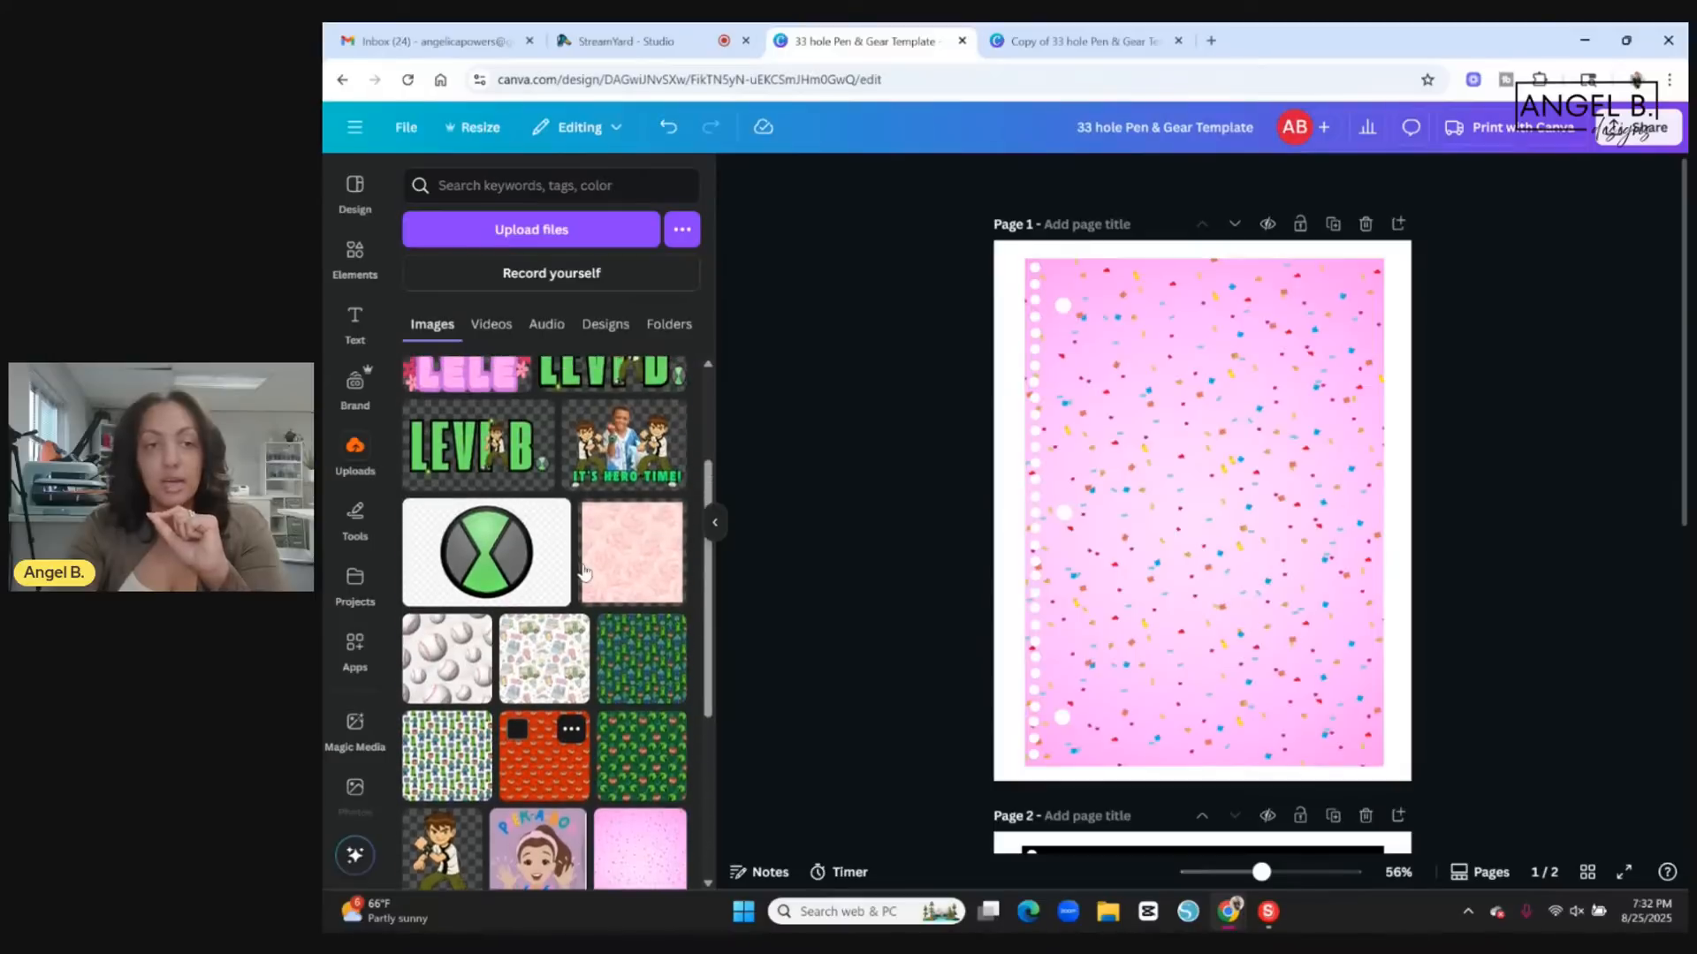
scroll(584, 570, "up", 2)
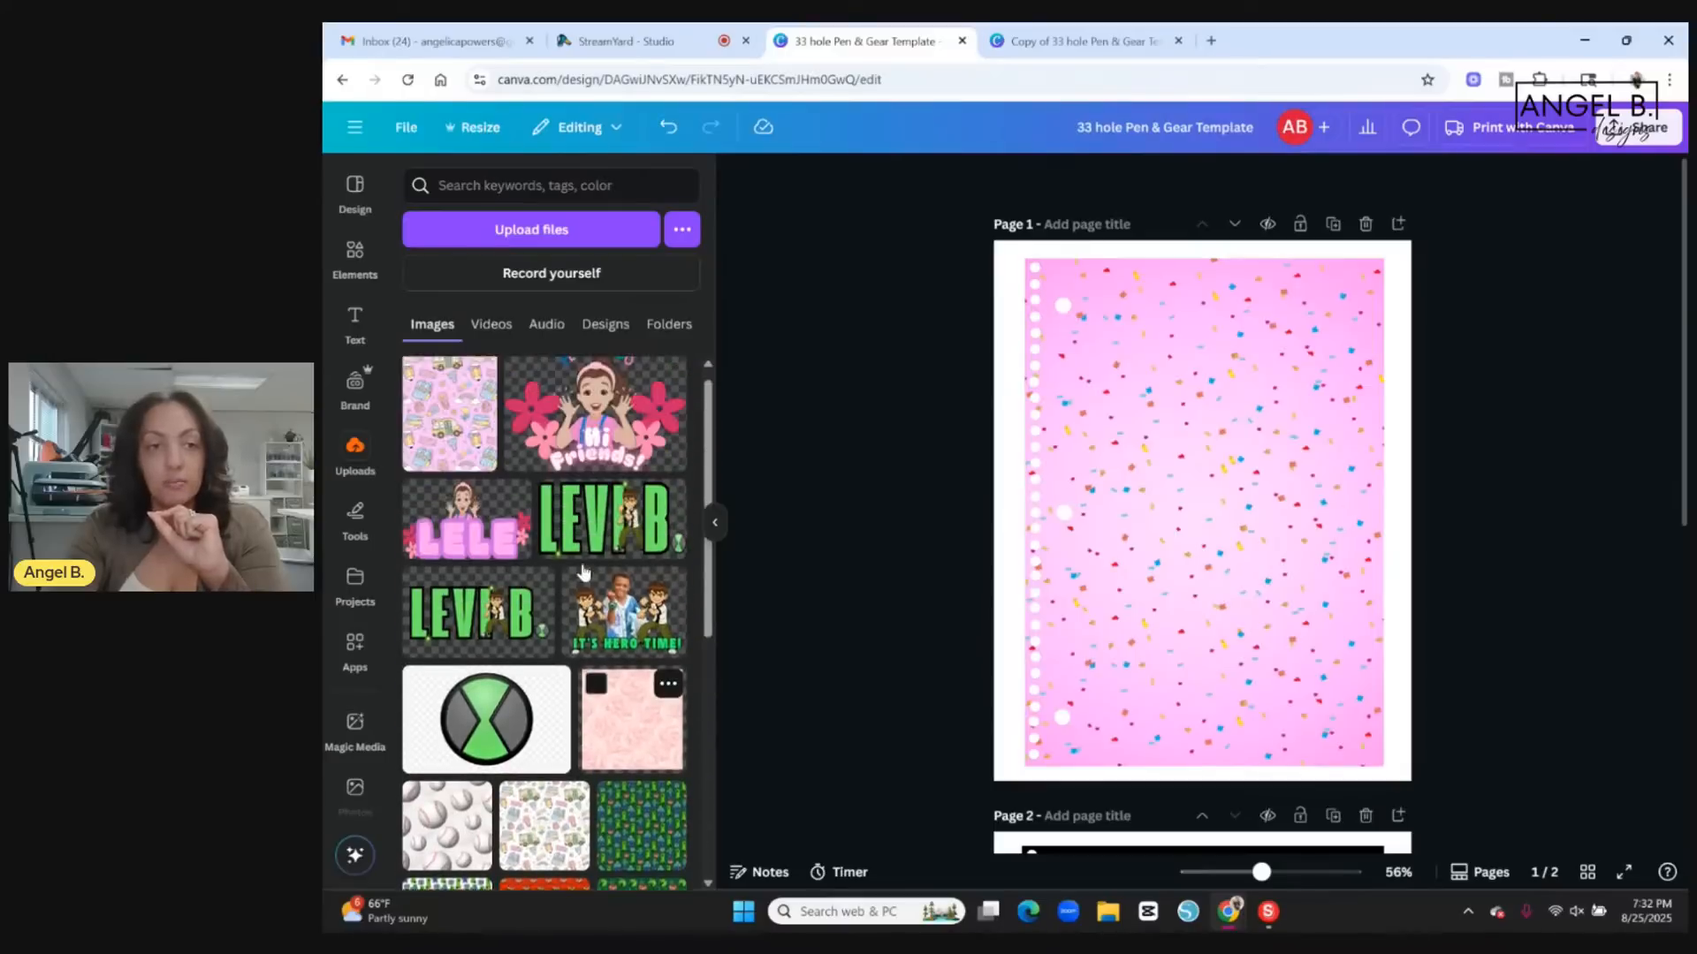
left_click(633, 458)
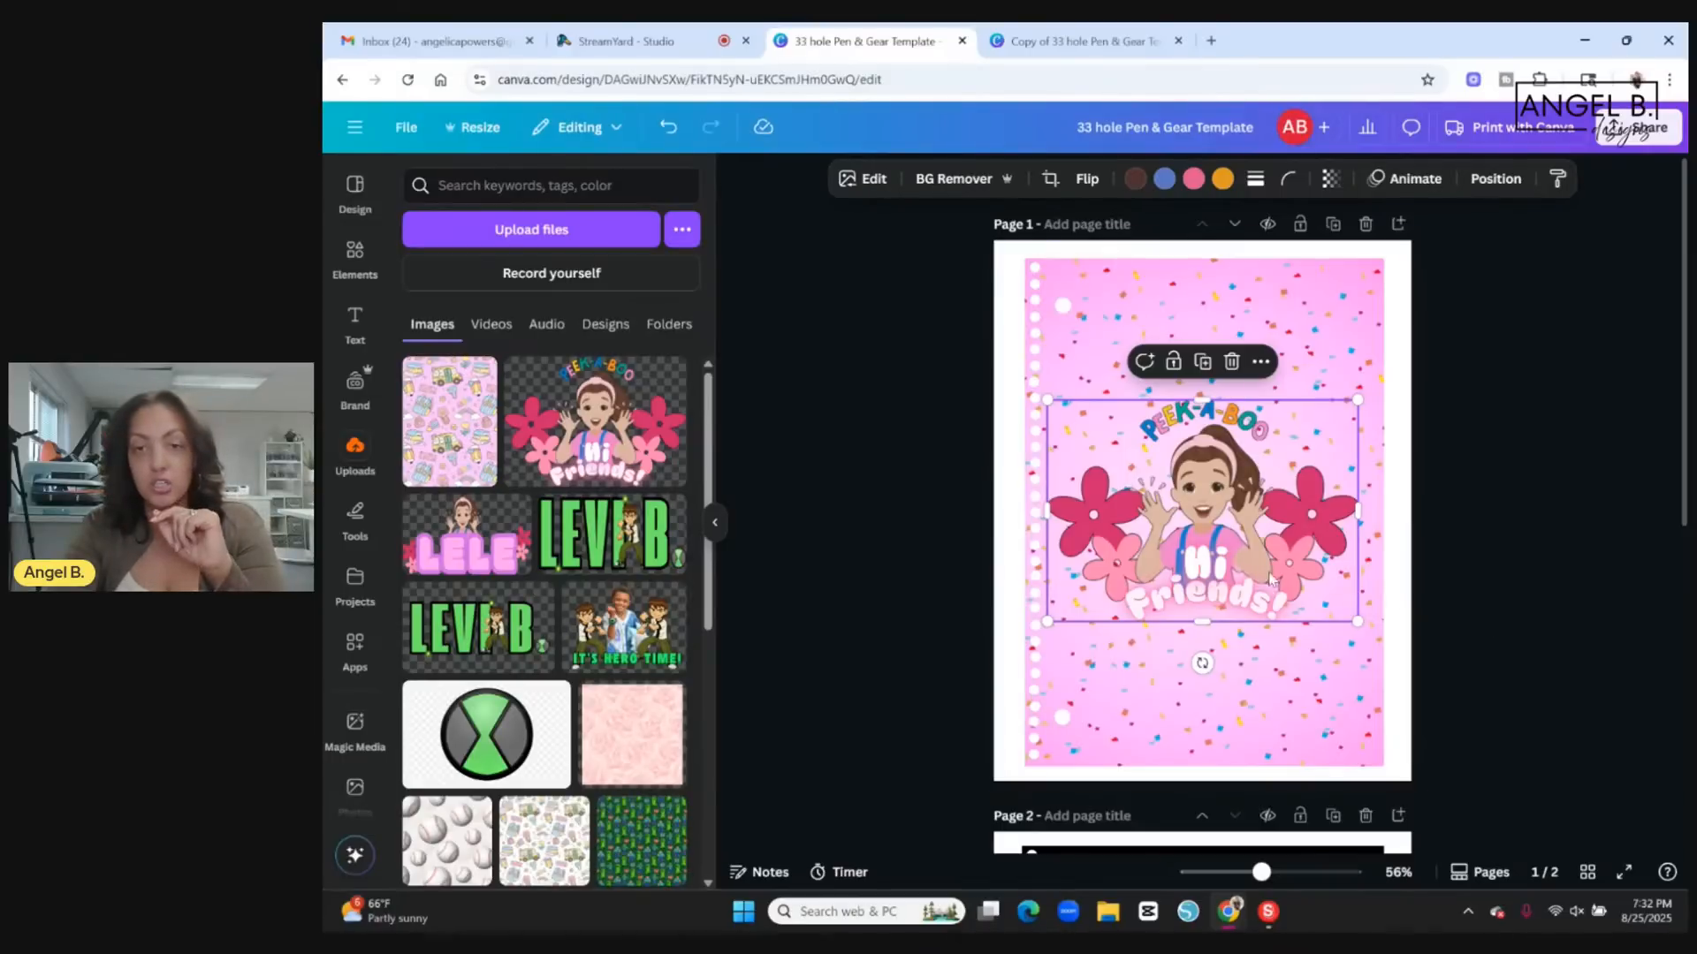
Move the character graphic partly off page 1 and check the lock on the pink confetti background.
left_click_drag(1203, 515, 957, 527)
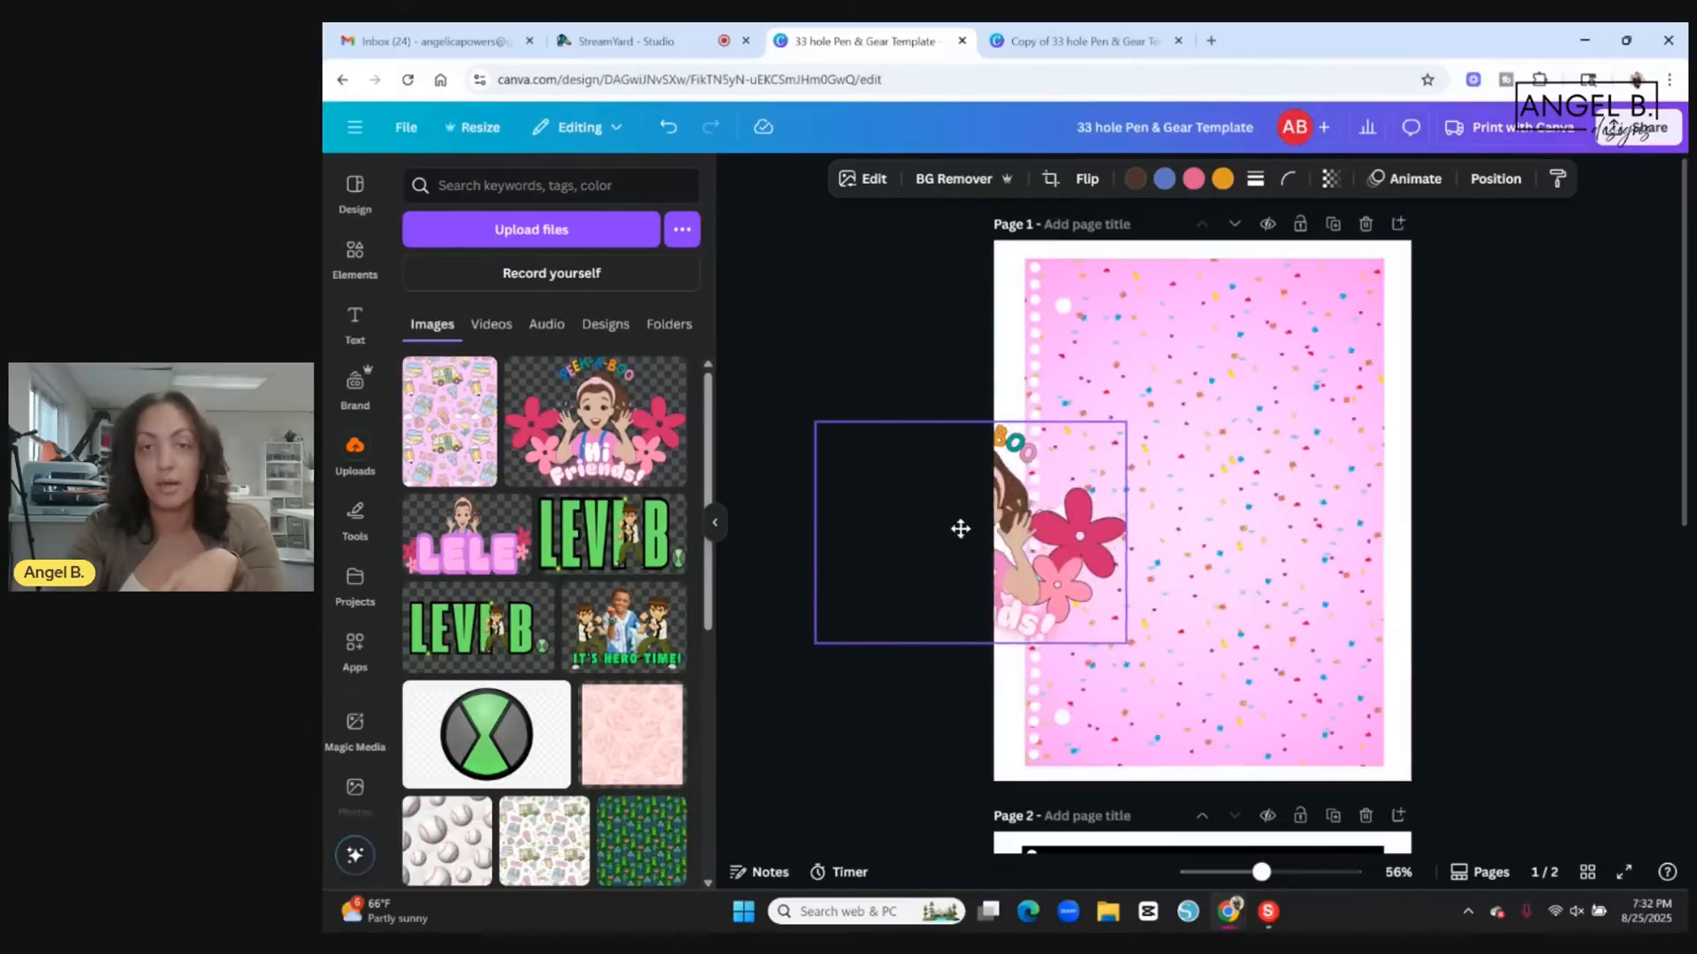
left_click(1236, 354)
left_click(1218, 221)
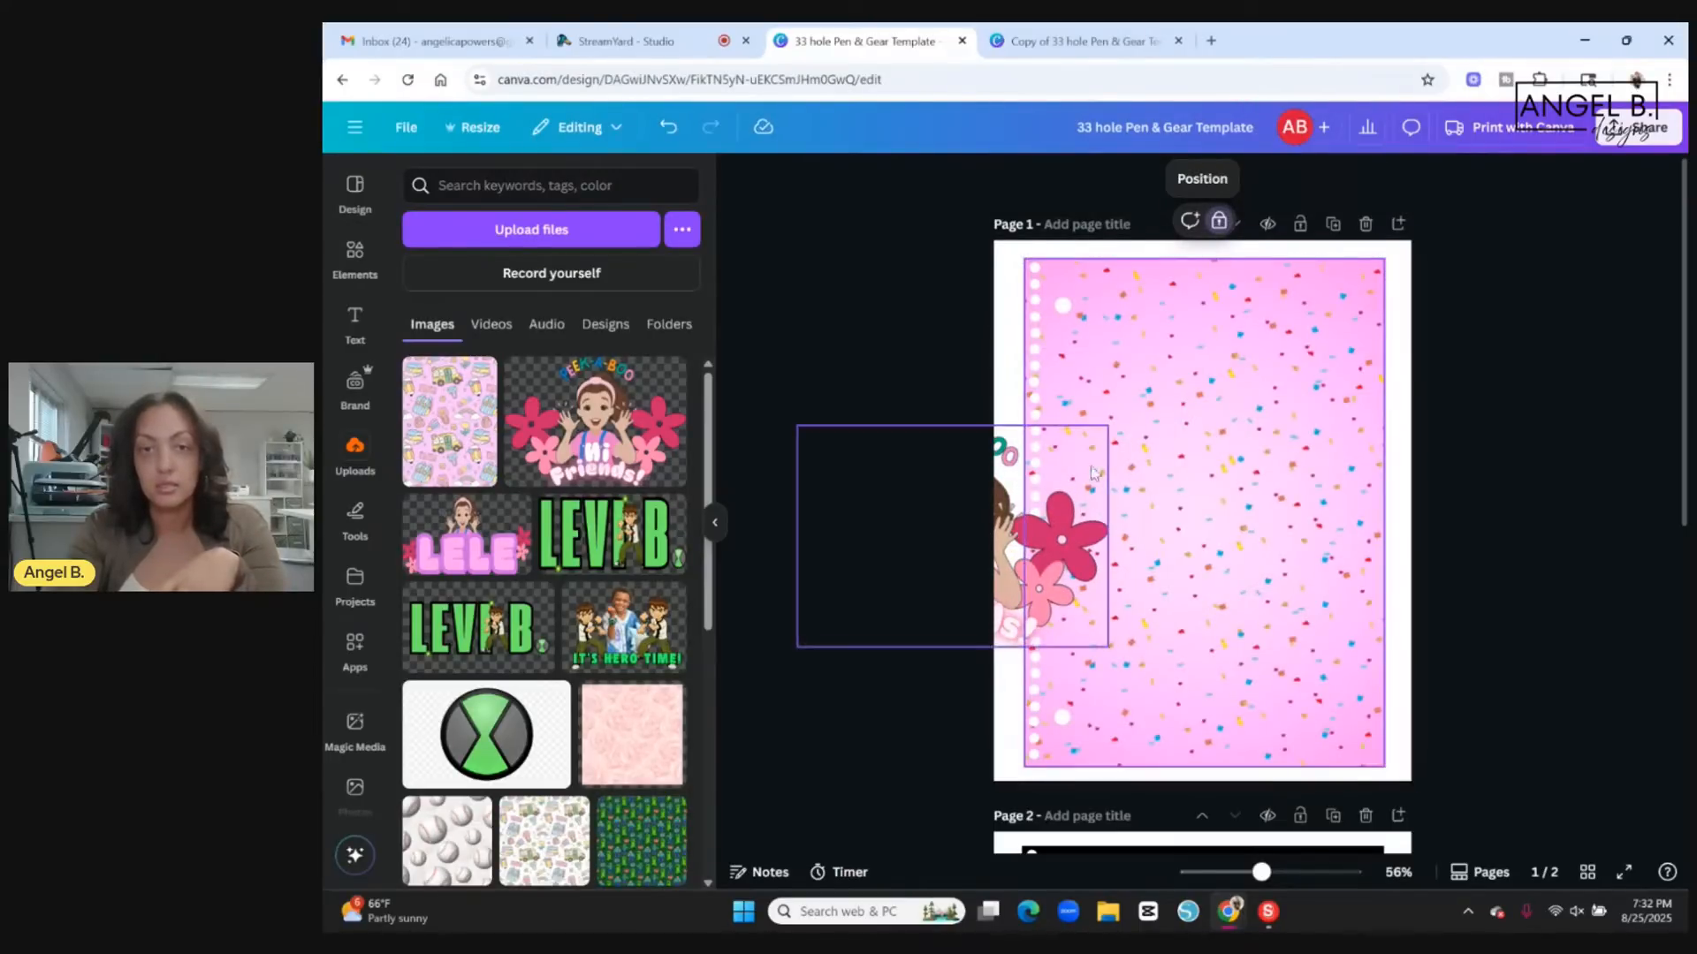
left_click(981, 608)
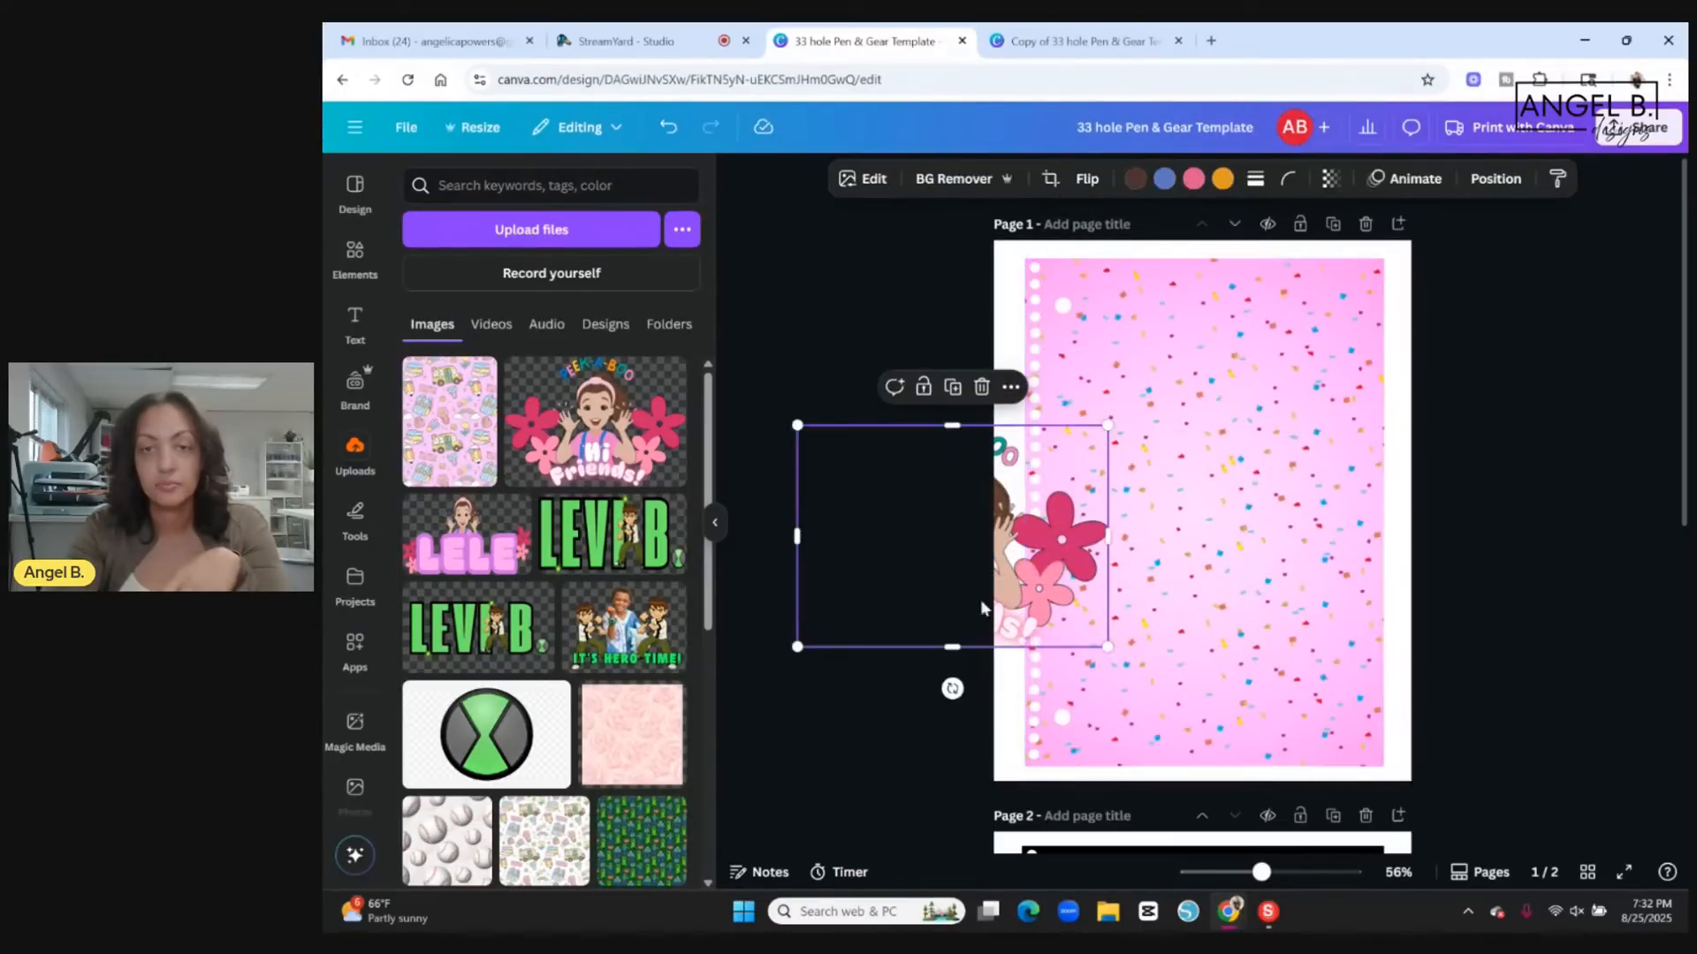
left_click(926, 581)
left_click(1056, 560)
Position the character graphic in the upper half of page 1, just beside the column of punched holes.
left_click_drag(1059, 566, 1264, 375)
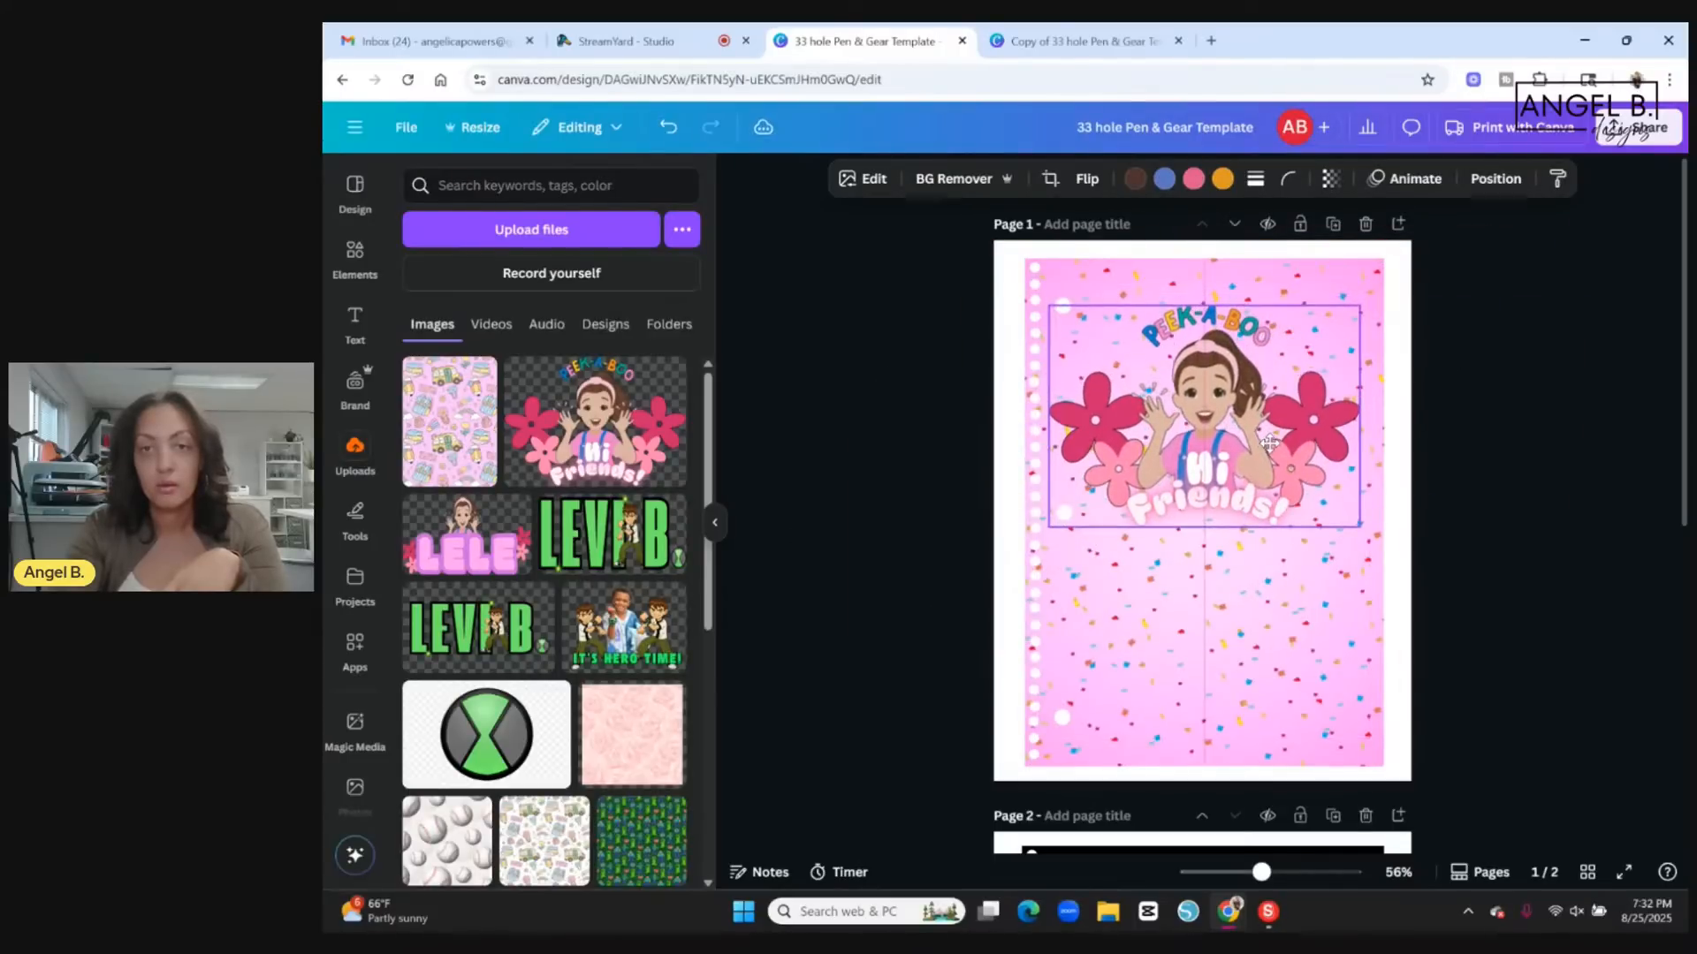
left_click_drag(1268, 441, 1263, 438)
left_click_drag(1271, 436, 1270, 428)
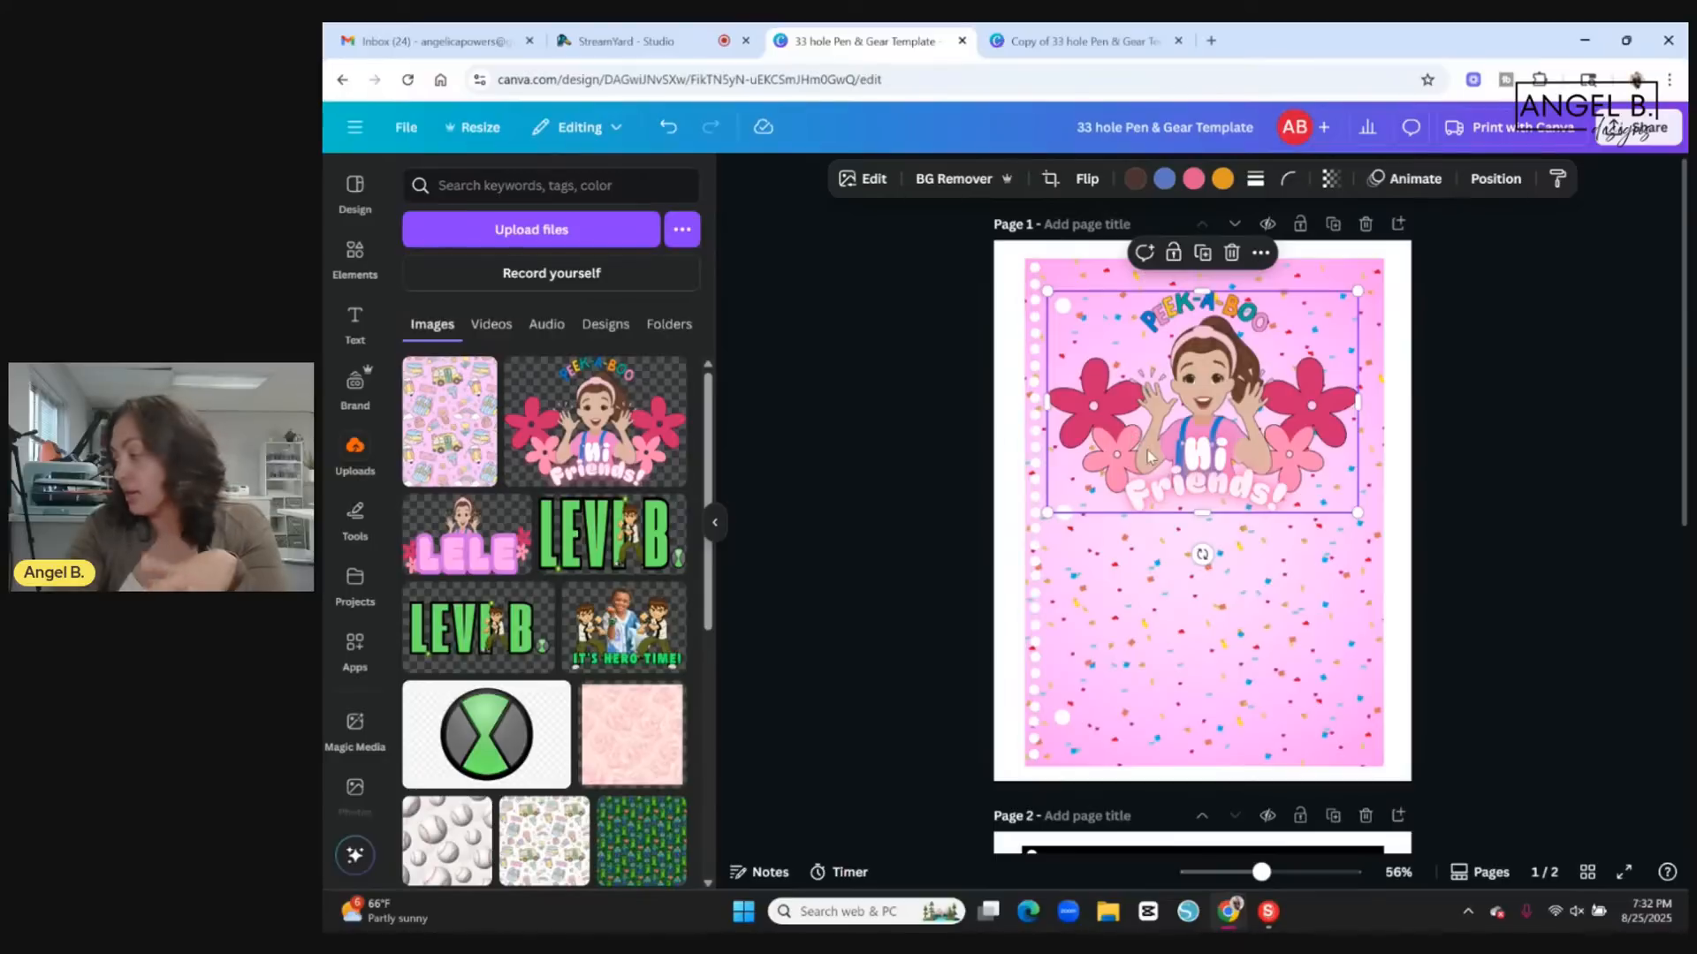
left_click_drag(1219, 422, 1228, 456)
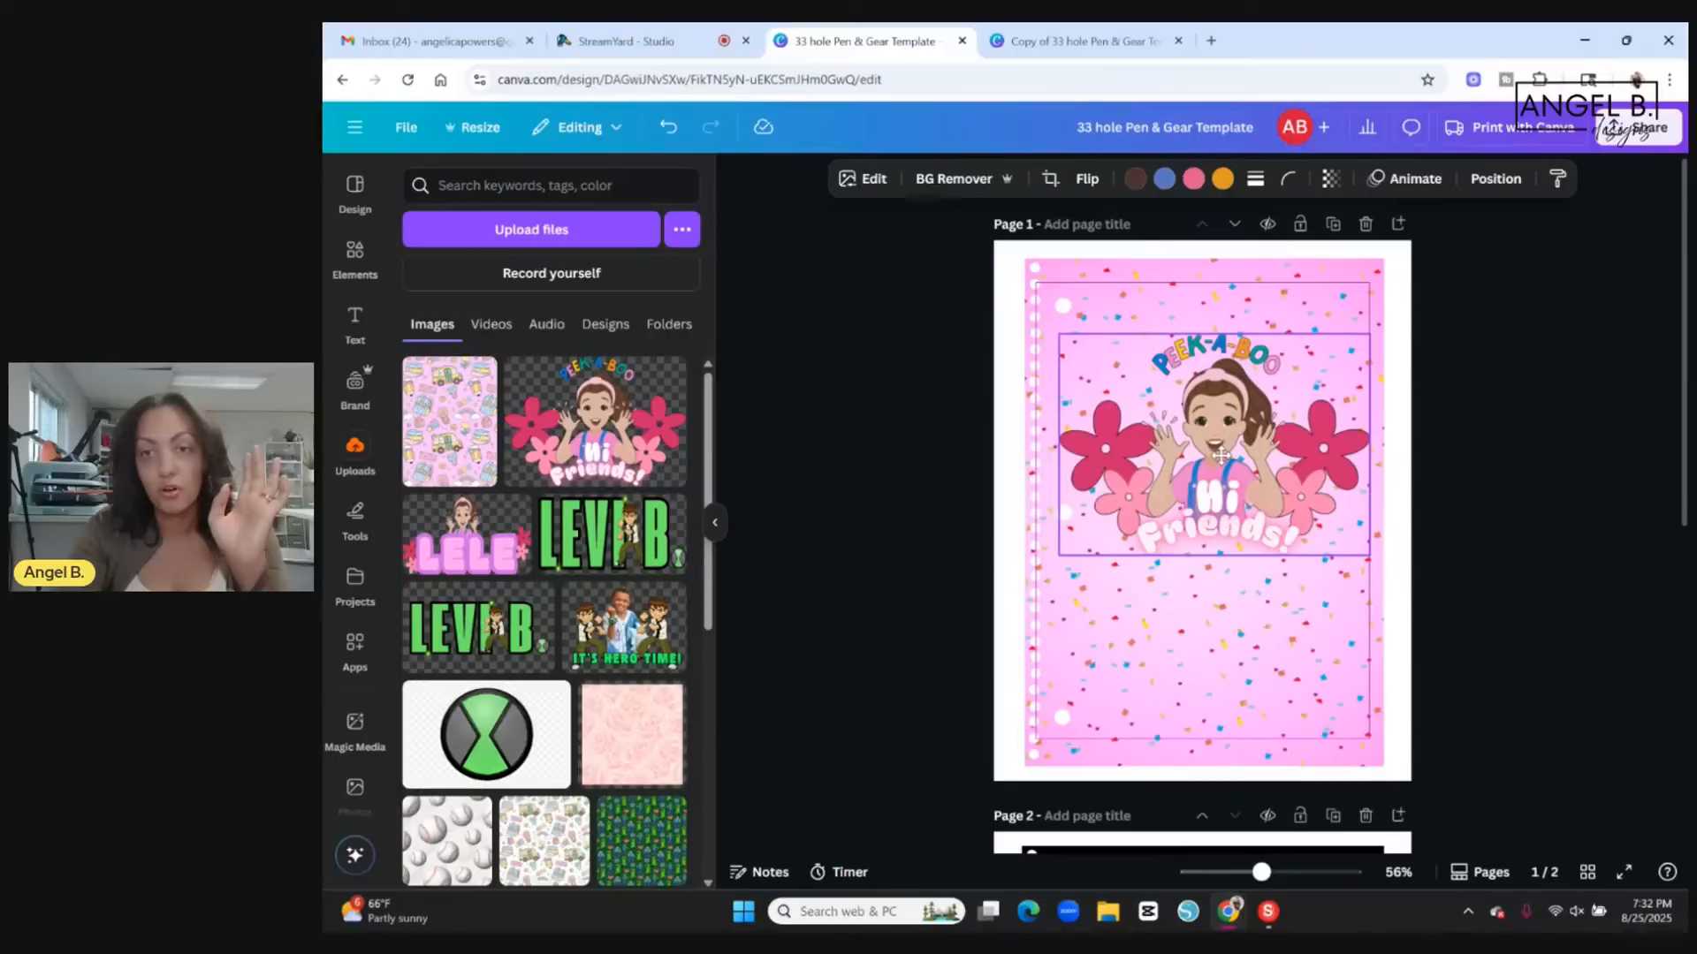
left_click(1518, 499)
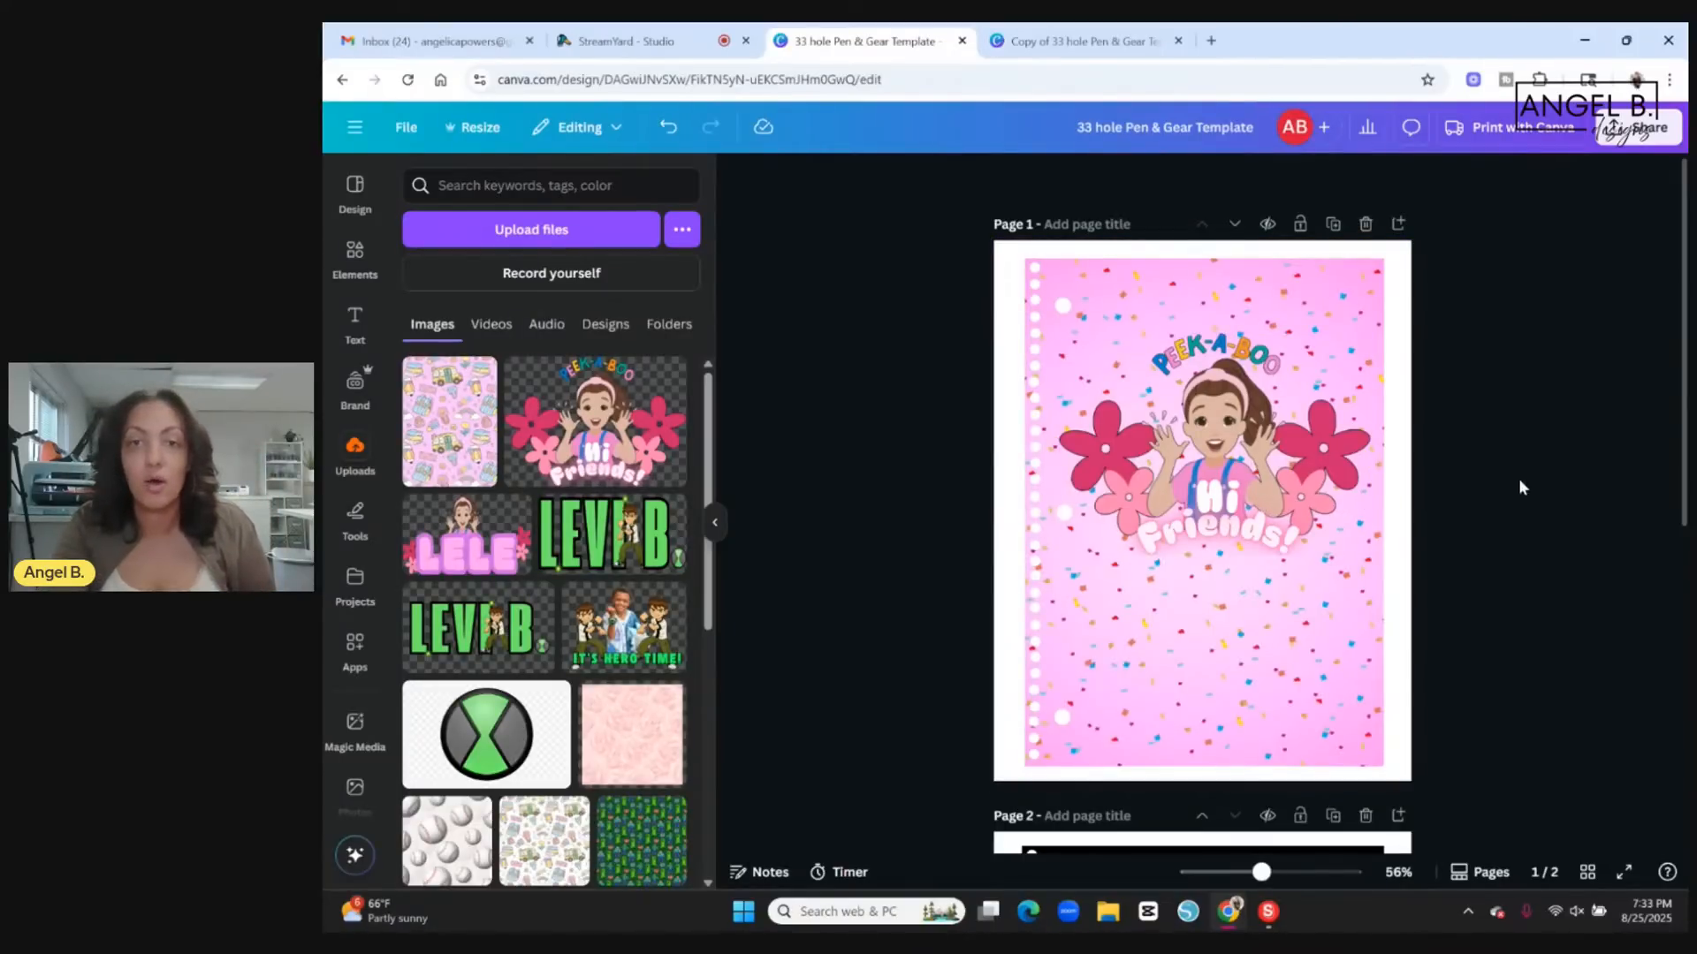
Apply a black Outline shadow effect with size 10 to the character graphic.
left_click(1305, 475)
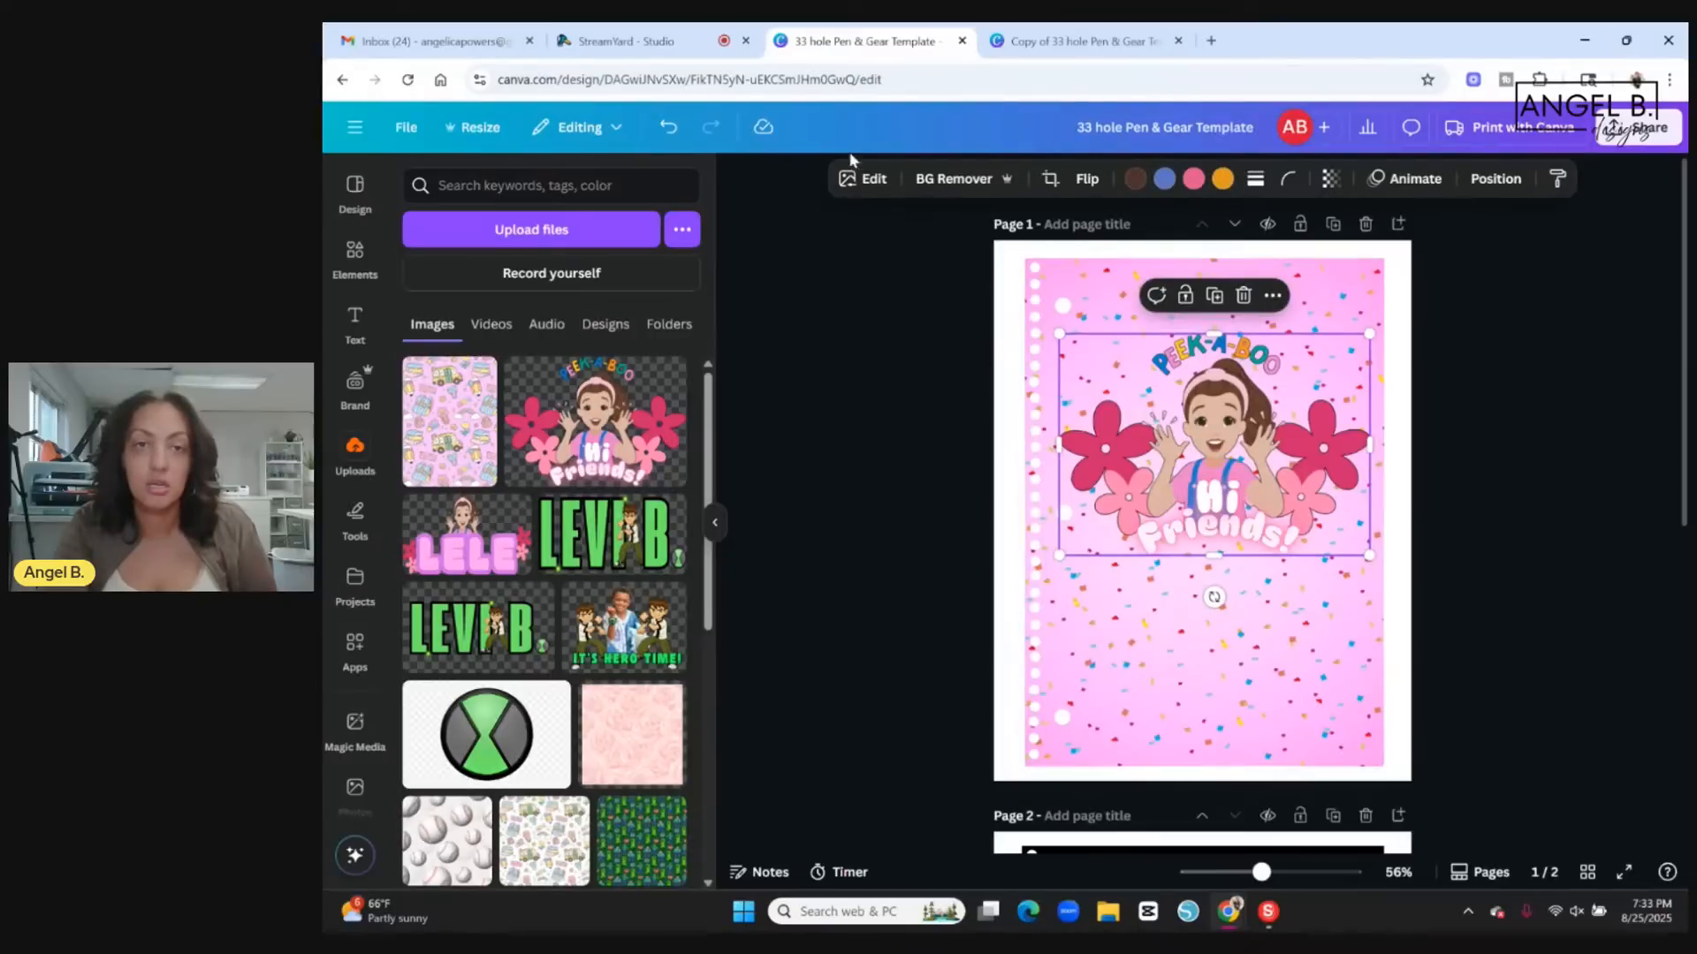
left_click(861, 177)
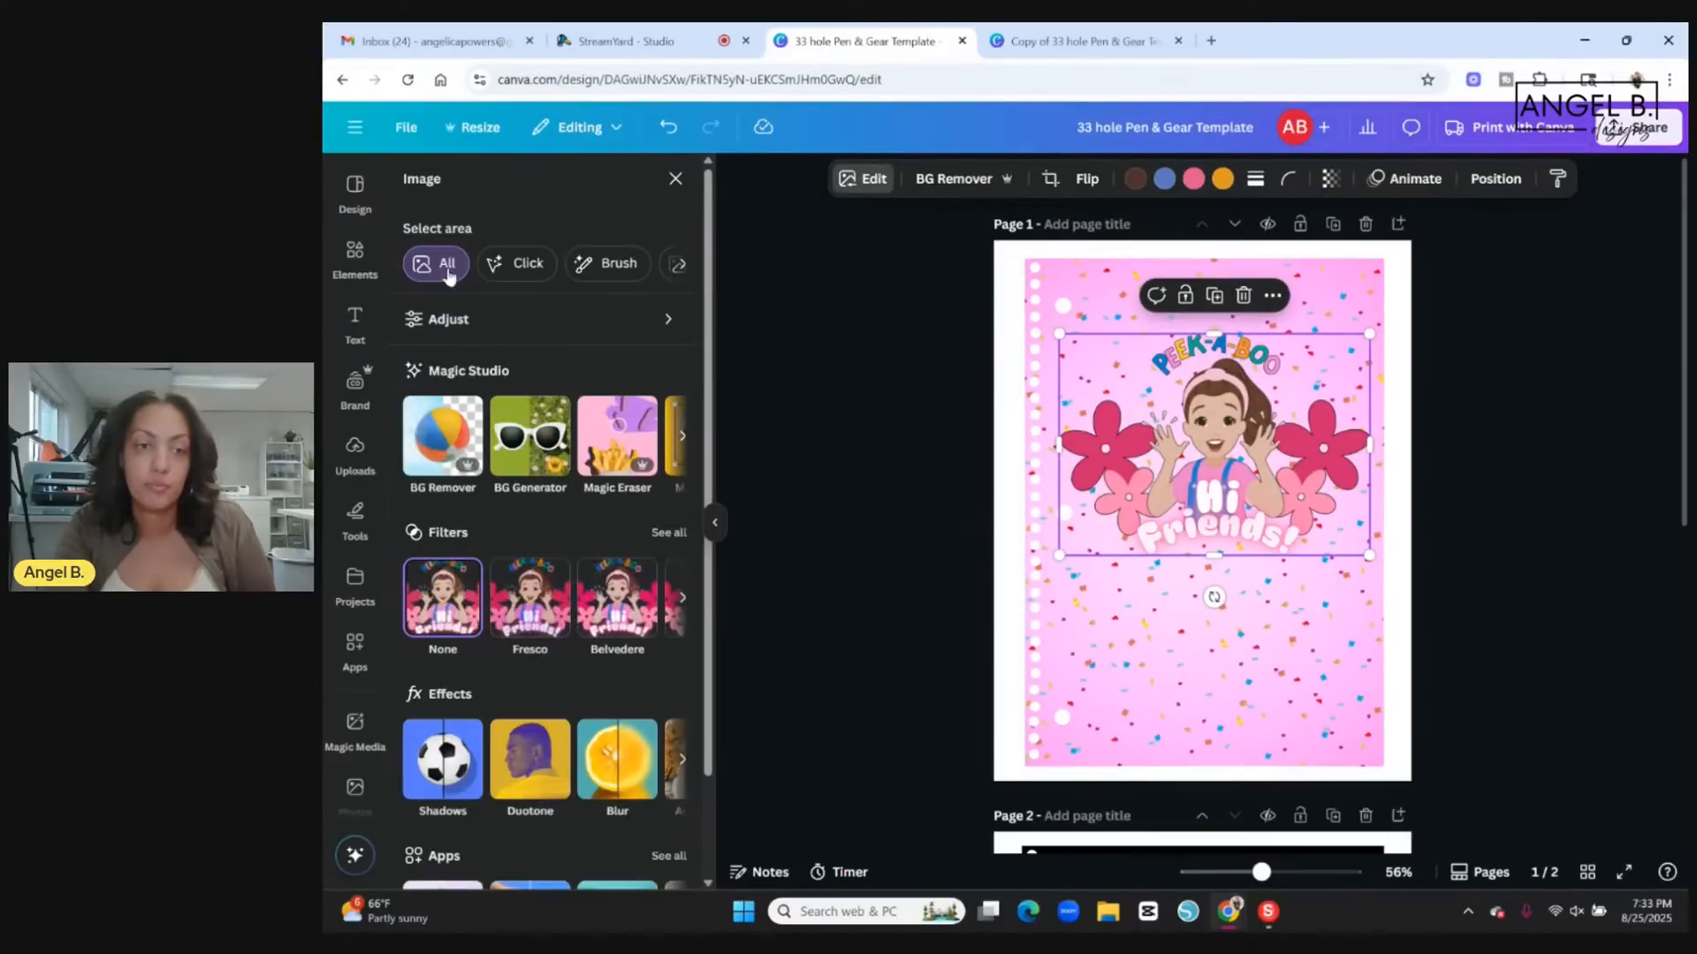
left_click(442, 777)
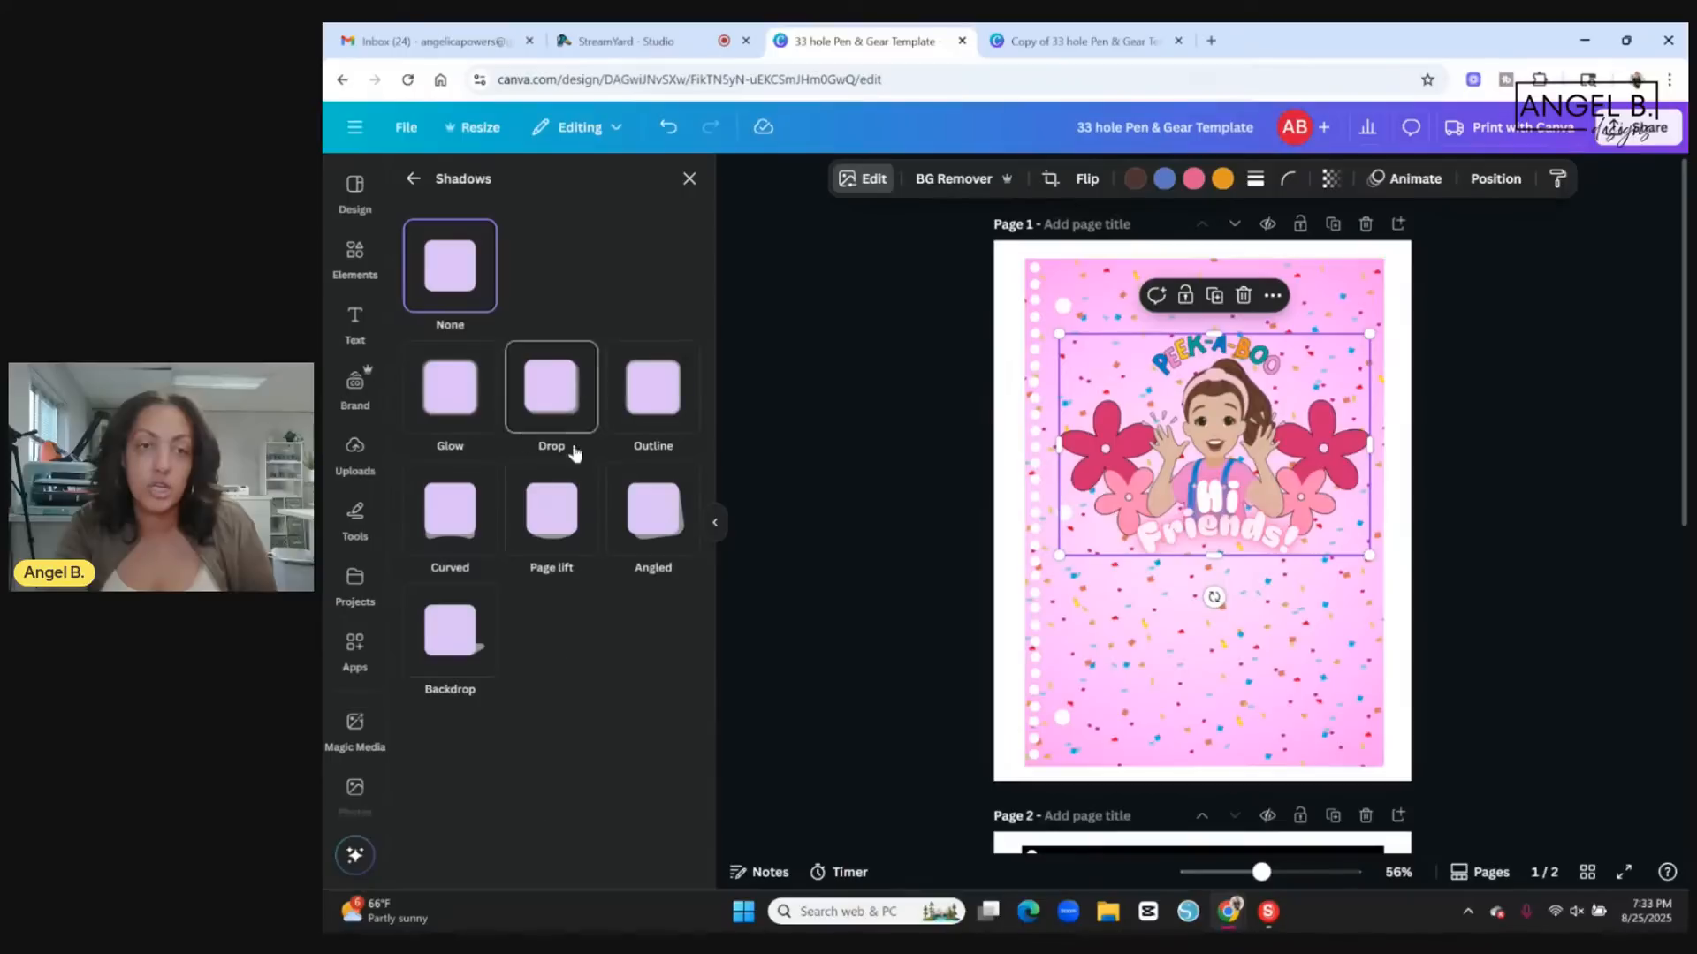
left_click(670, 425)
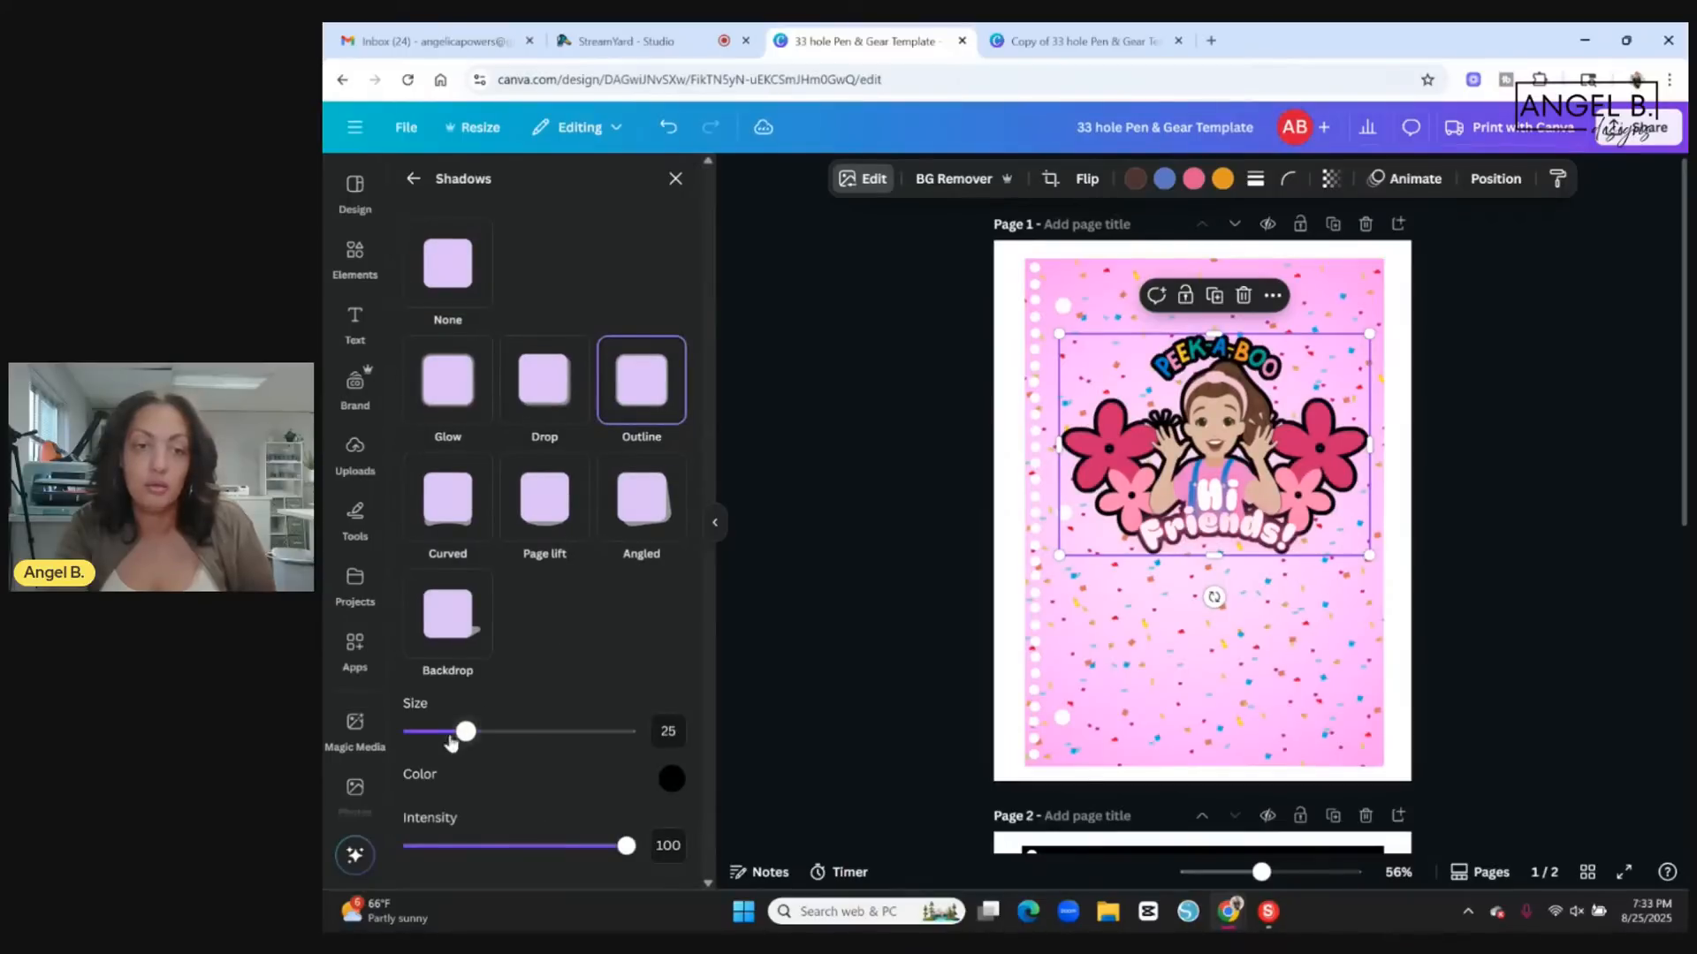
left_click_drag(466, 742, 433, 732)
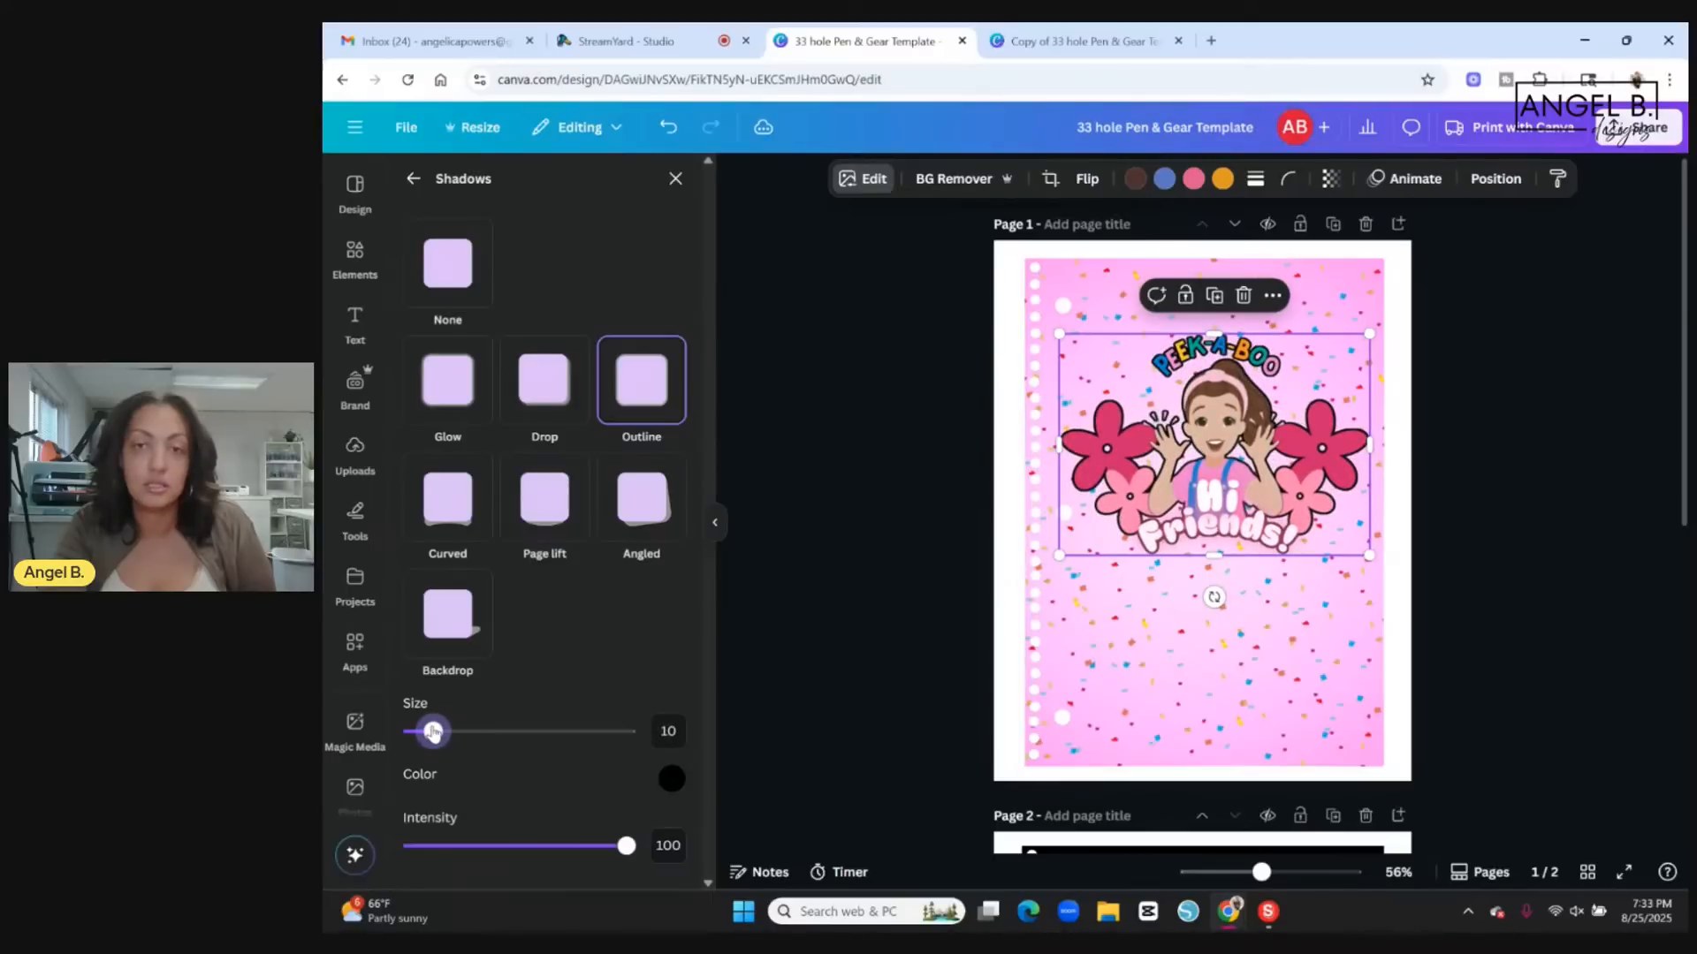
left_click(920, 565)
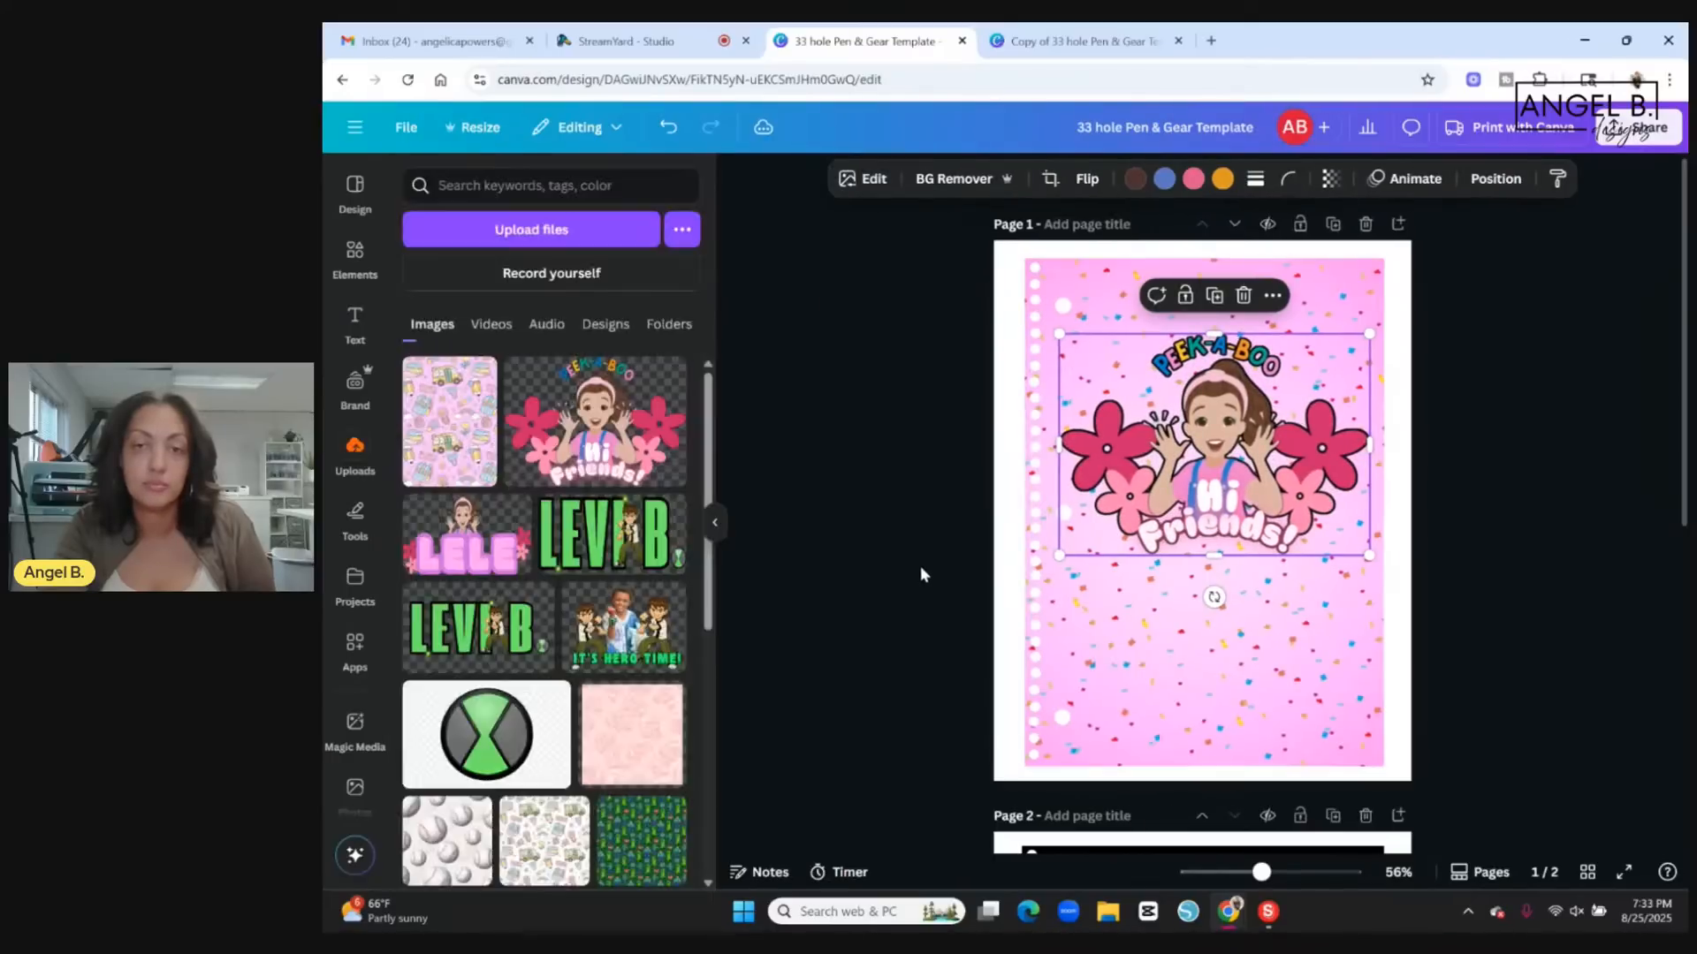
Examine the cover on page 1 up close, including the outlined graphic, the punched holes and the page edges.
left_click(713, 528)
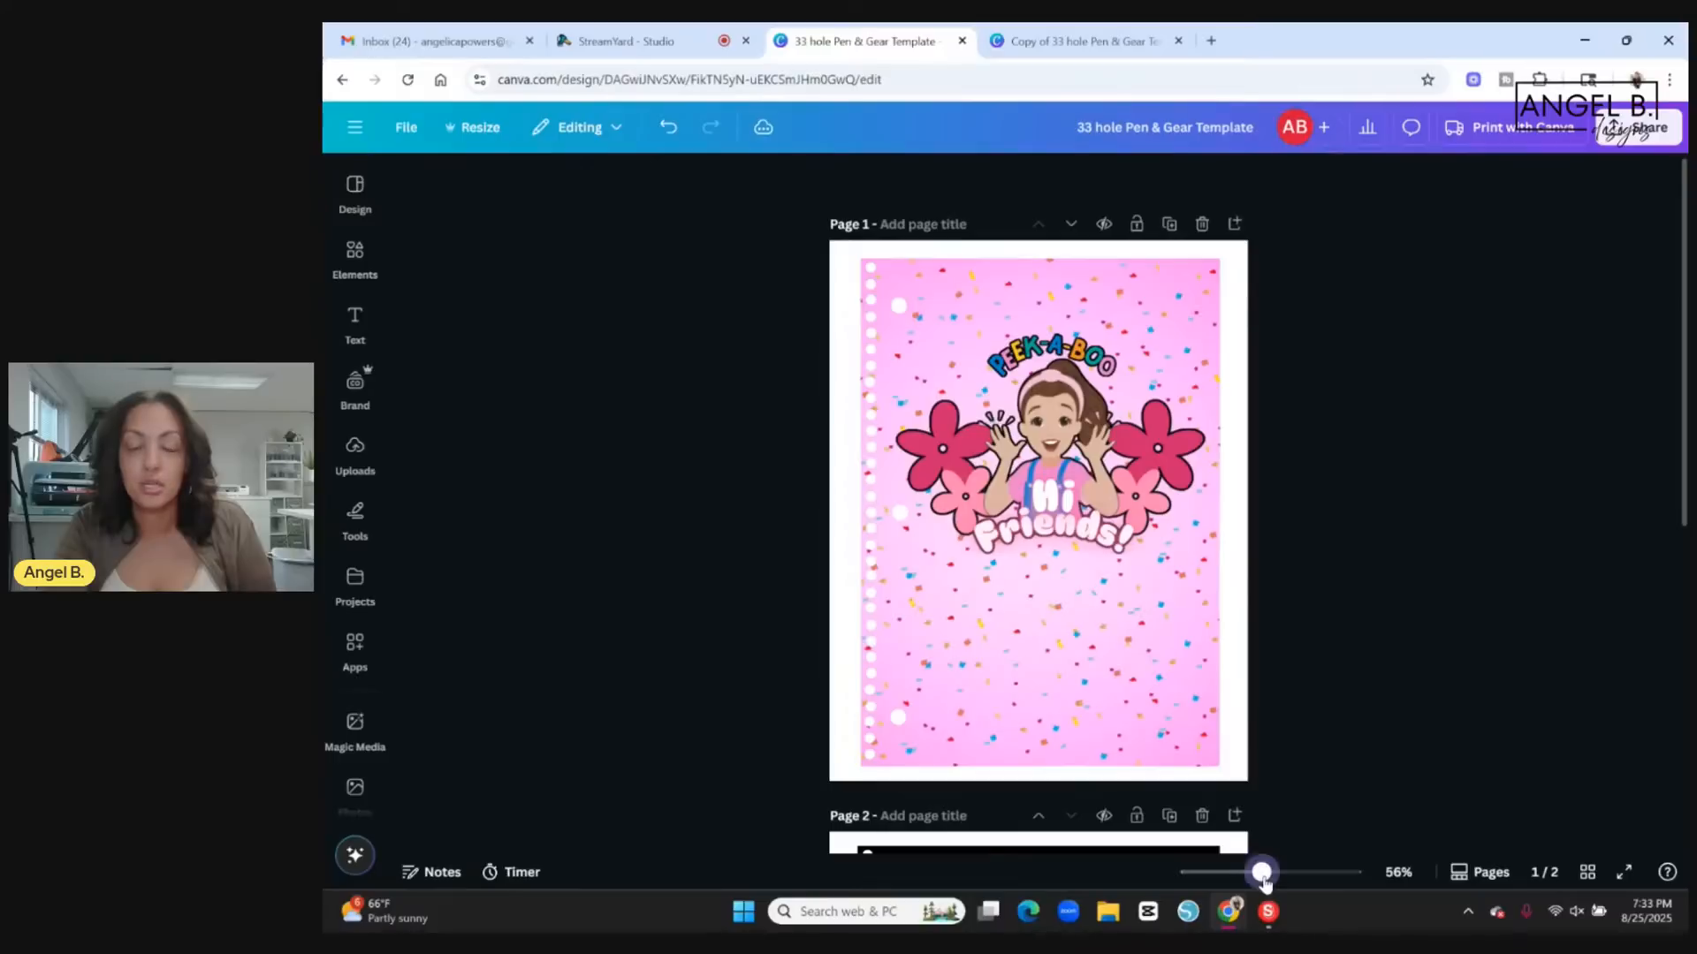
mouse_move(1262, 875)
left_mouse_down()
mouse_move(1301, 884)
mouse_move(1289, 875)
left_mouse_up()
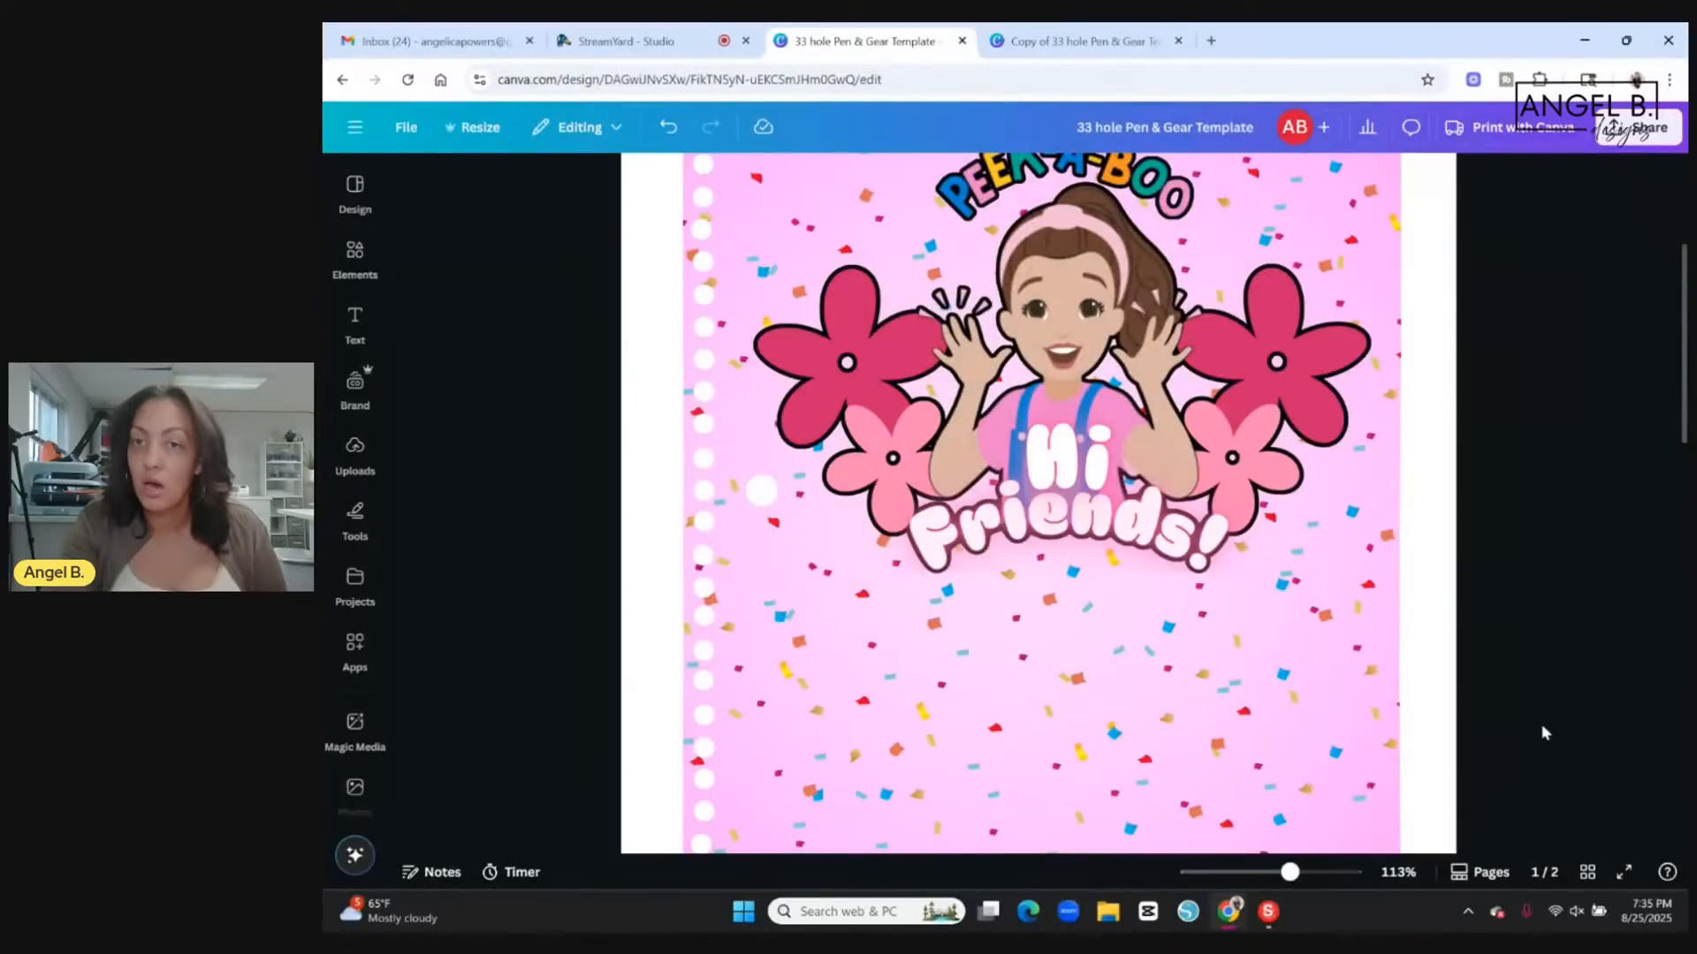
scroll(1518, 707, "up", 3)
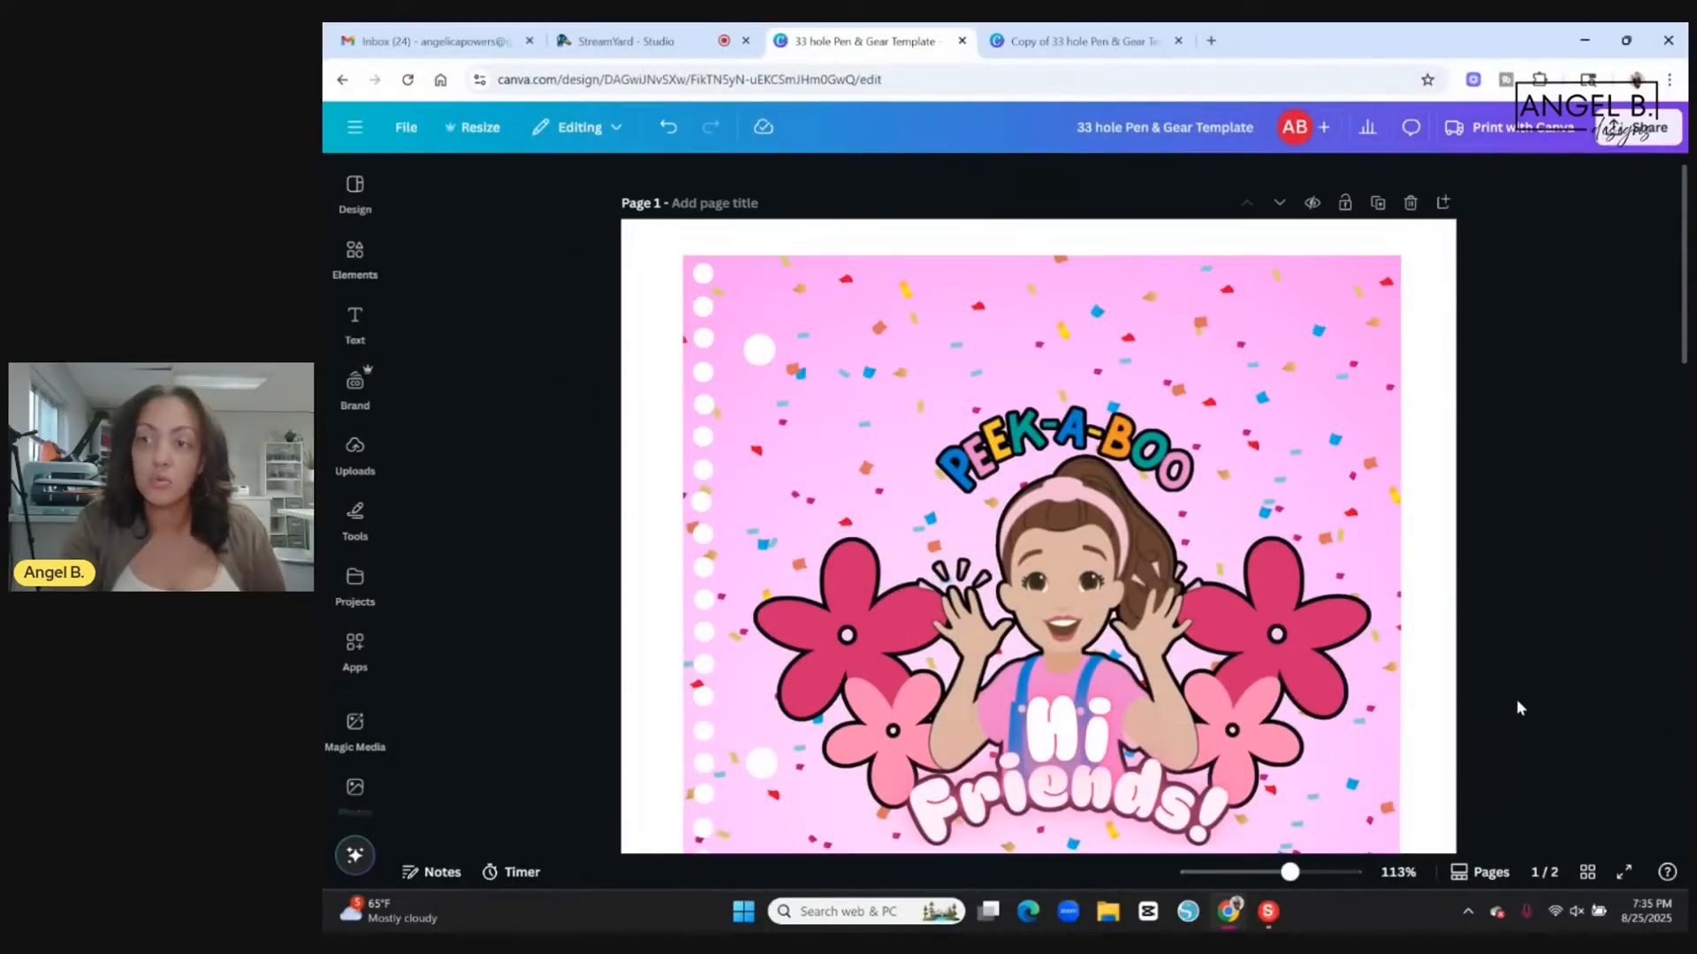
scroll(1518, 707, "down", 5)
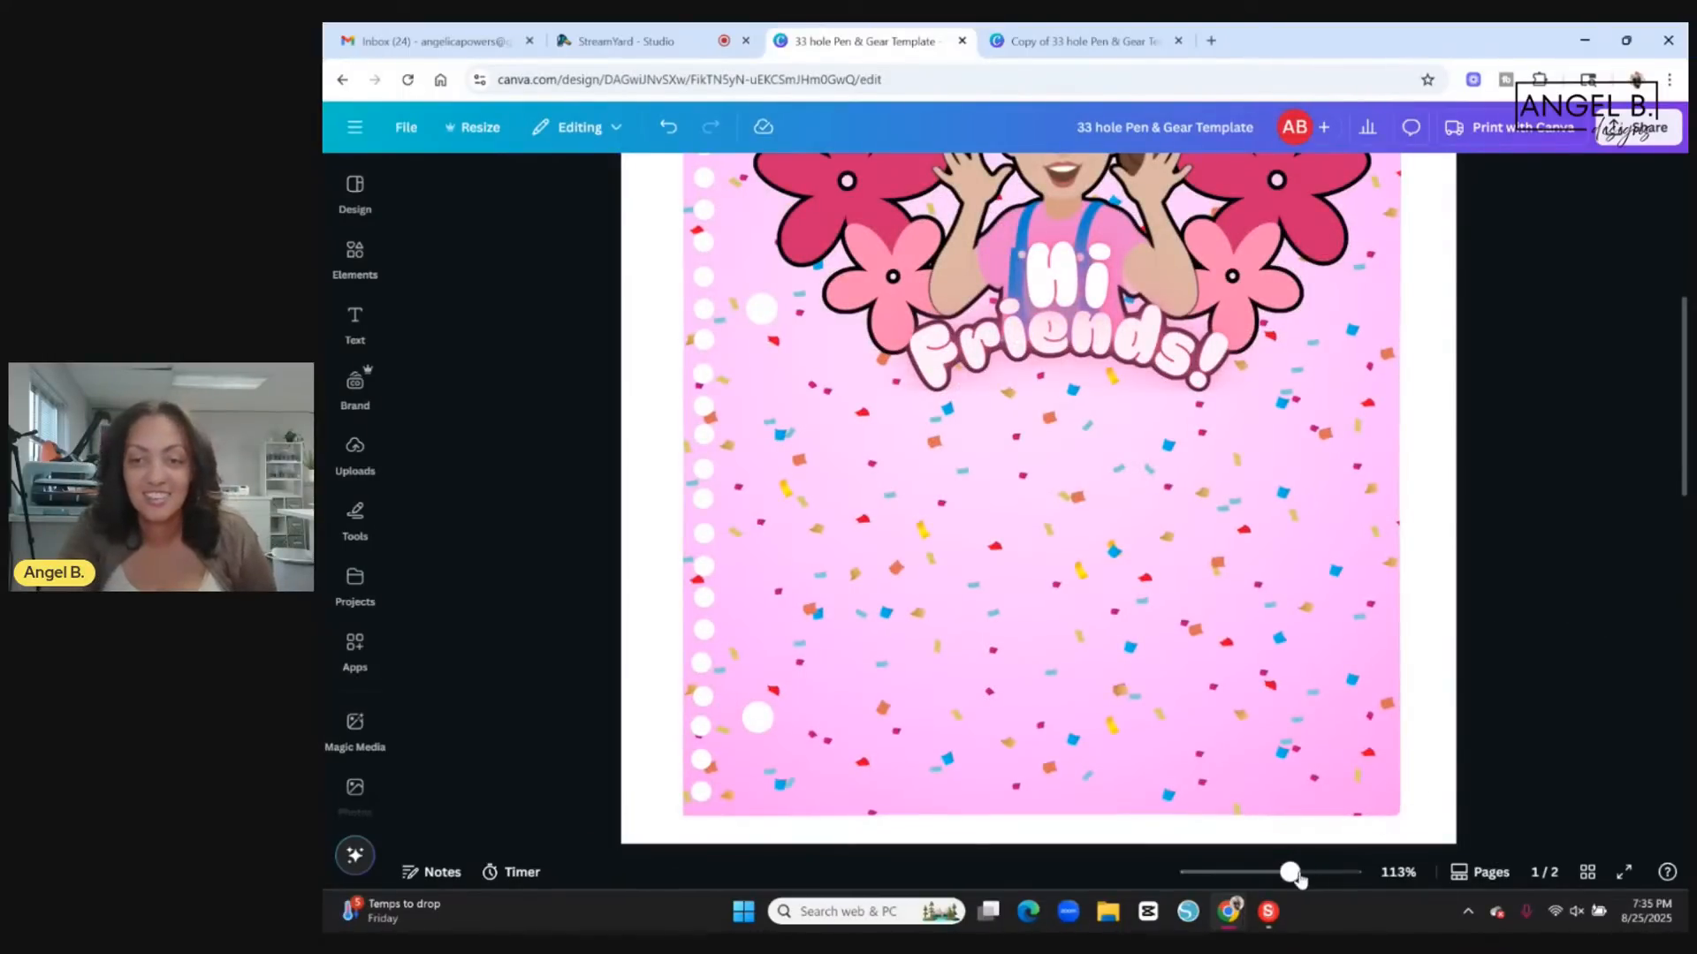
left_click_drag(1291, 874, 1278, 873)
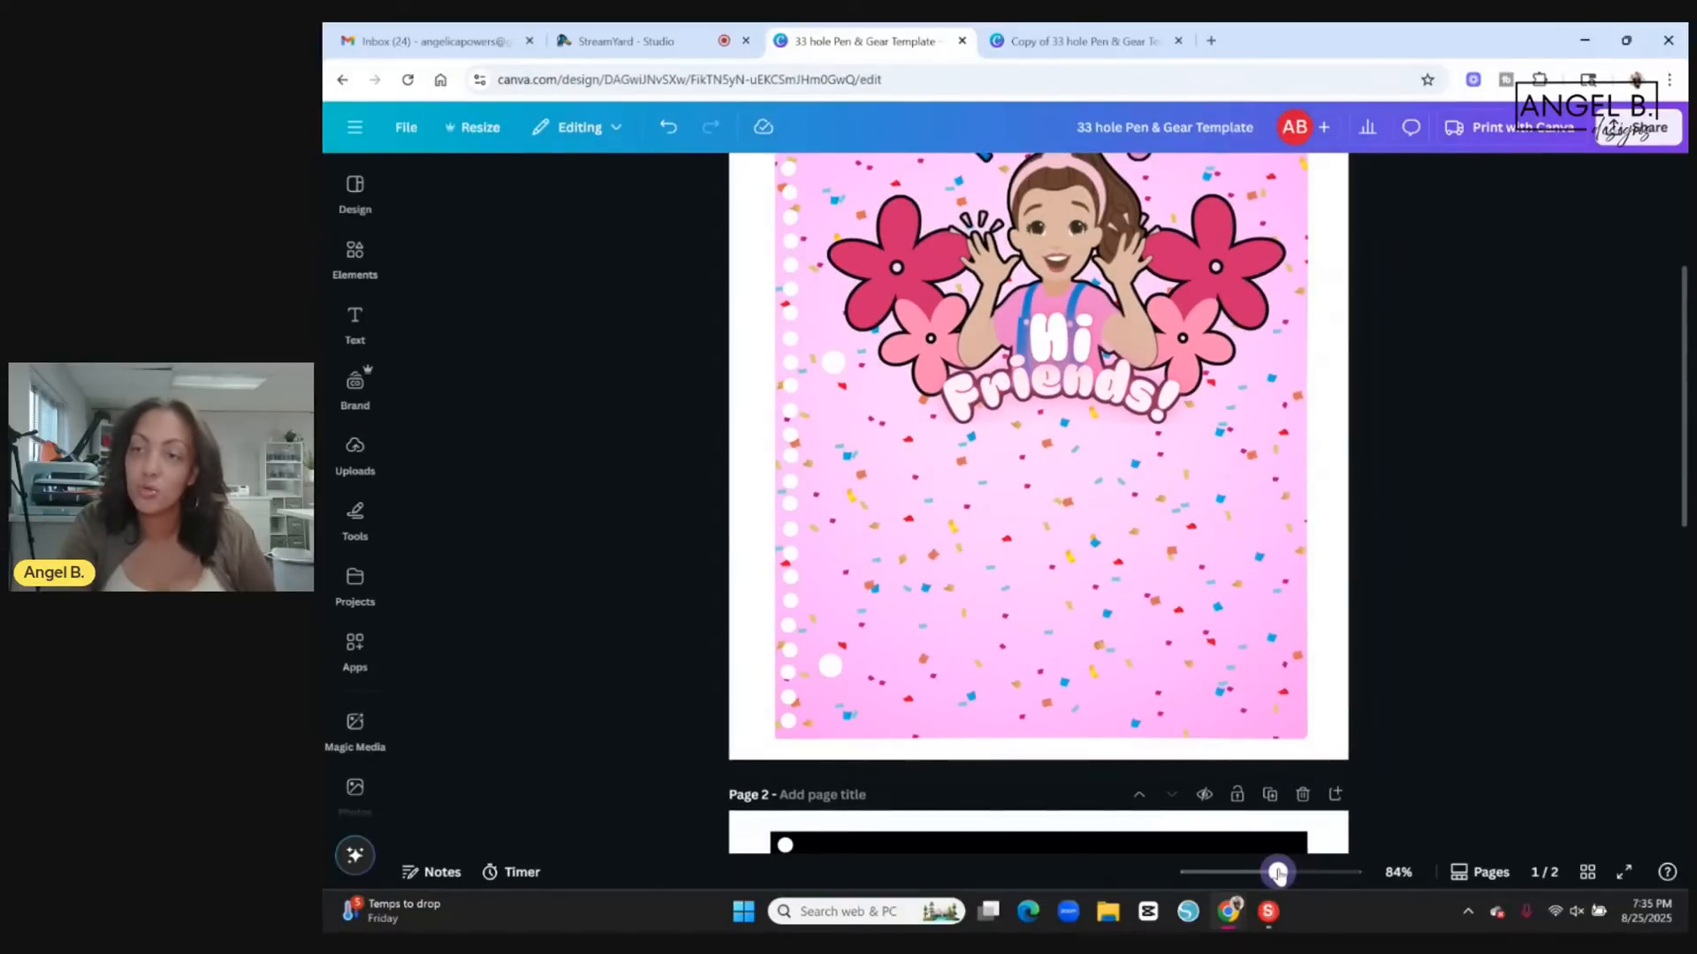
scroll(1414, 672, "up", 2)
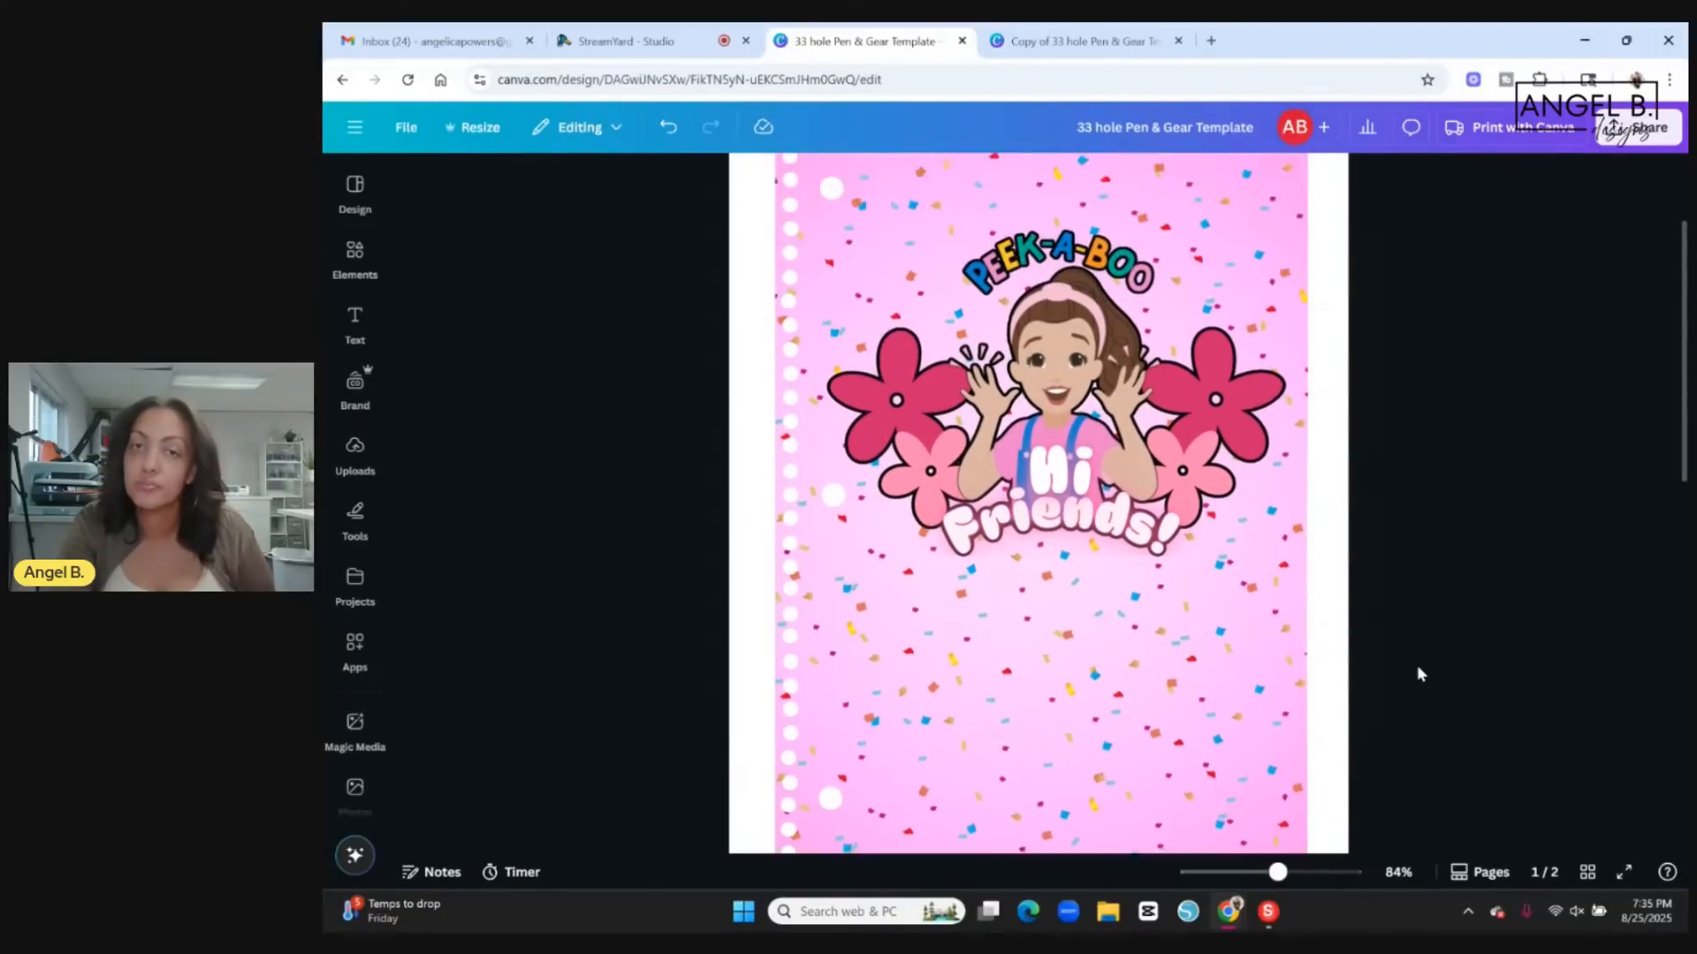
scroll(1440, 668, "up", 1)
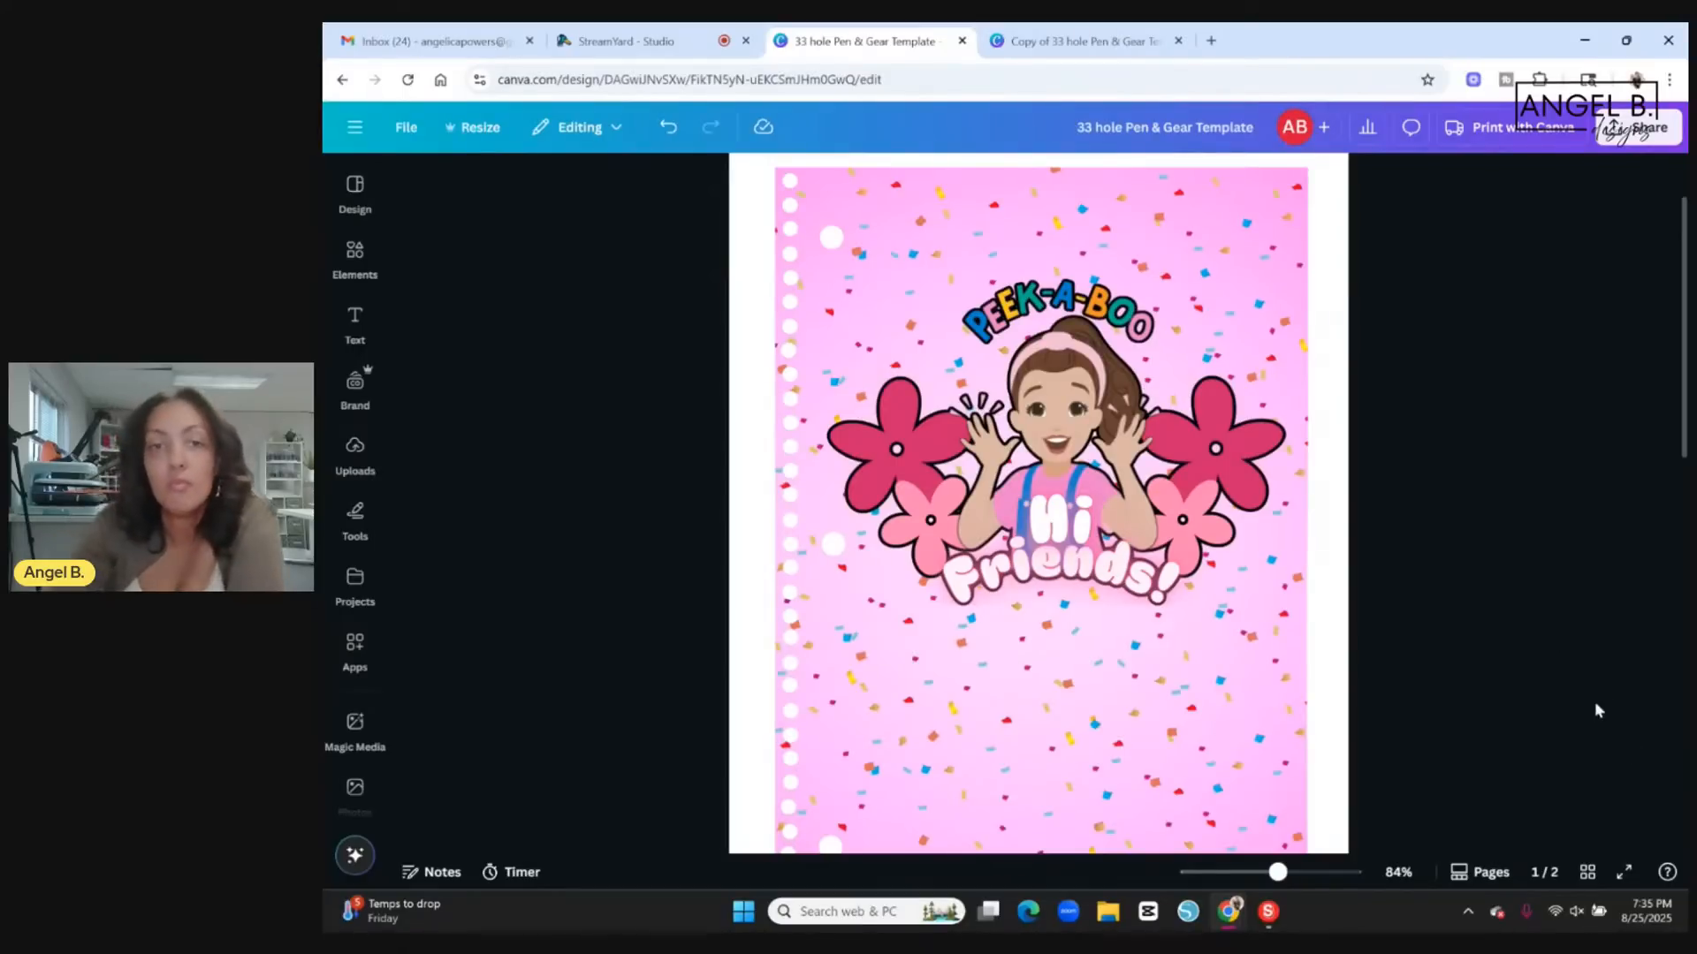
scroll(1529, 643, "down", 2)
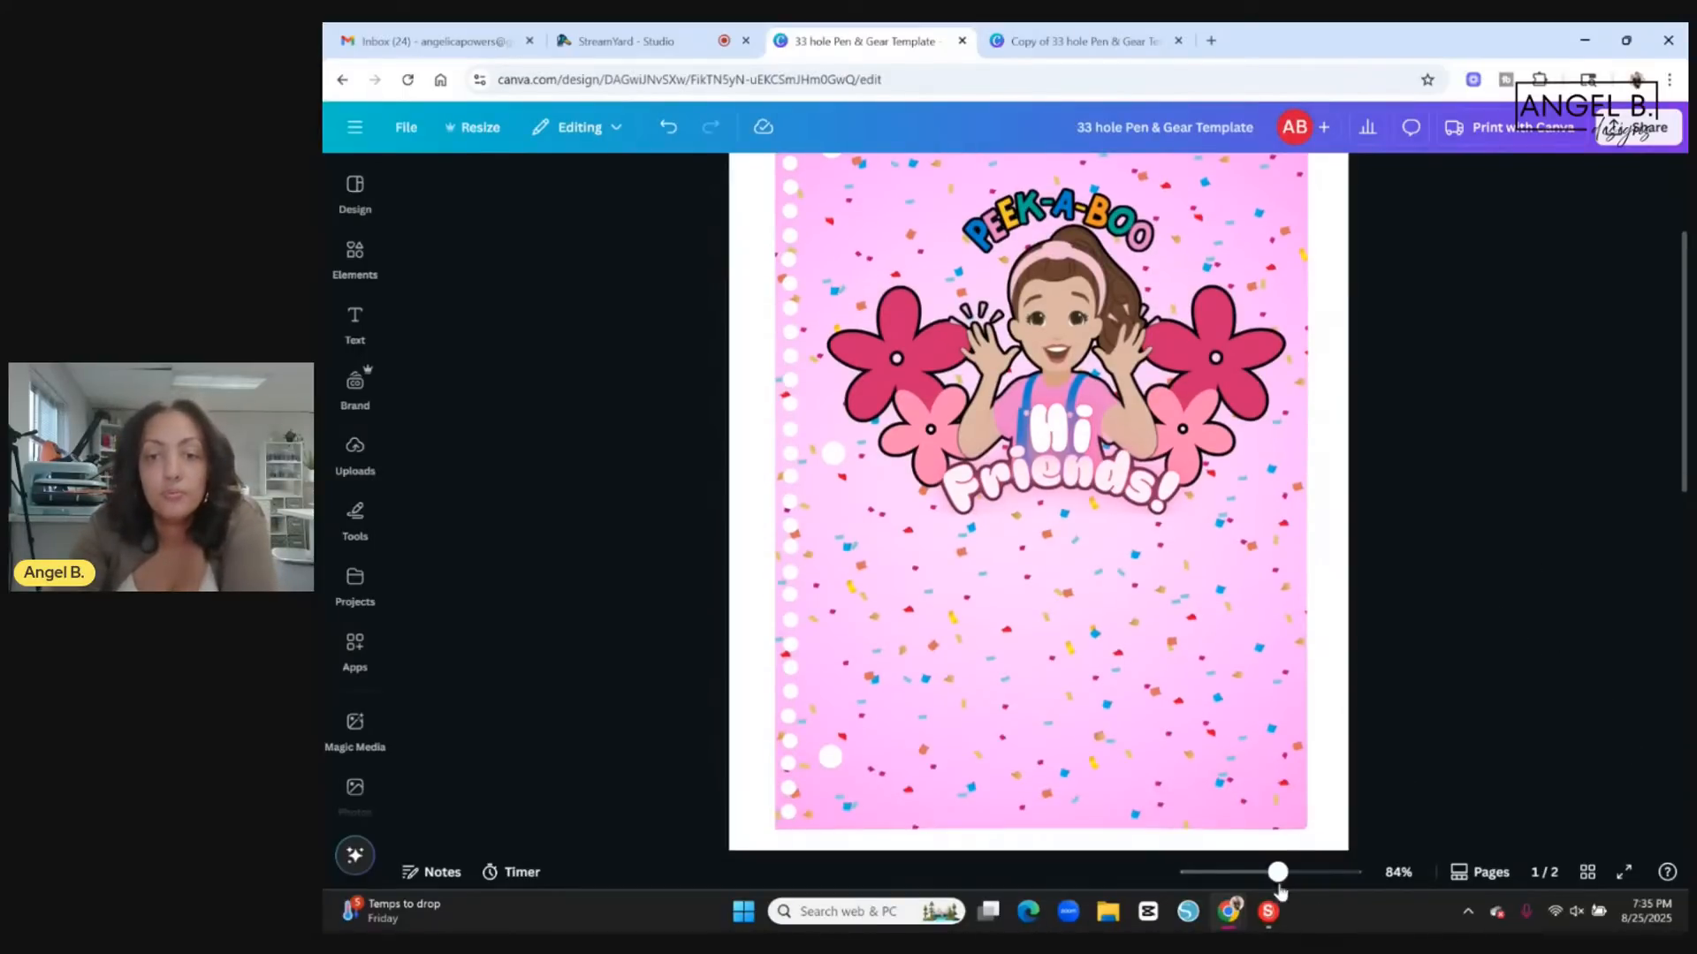
left_click_drag(1278, 873, 1267, 875)
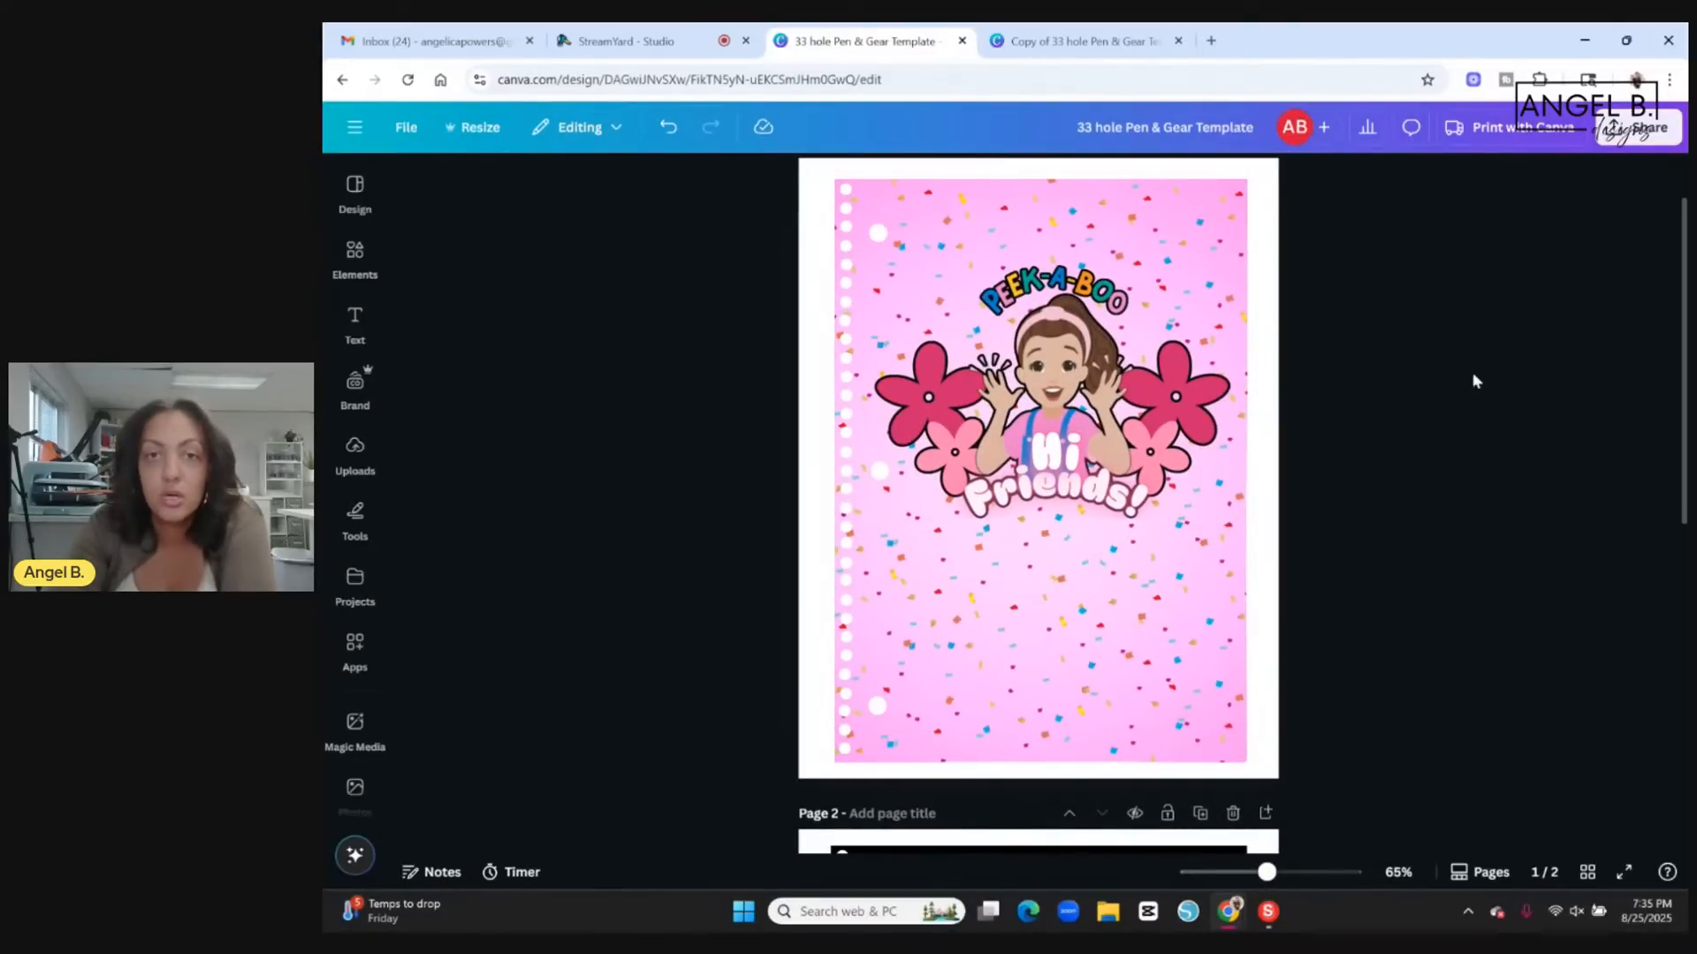
Download only page 1 as a PNG with a transparent background.
left_click(1639, 128)
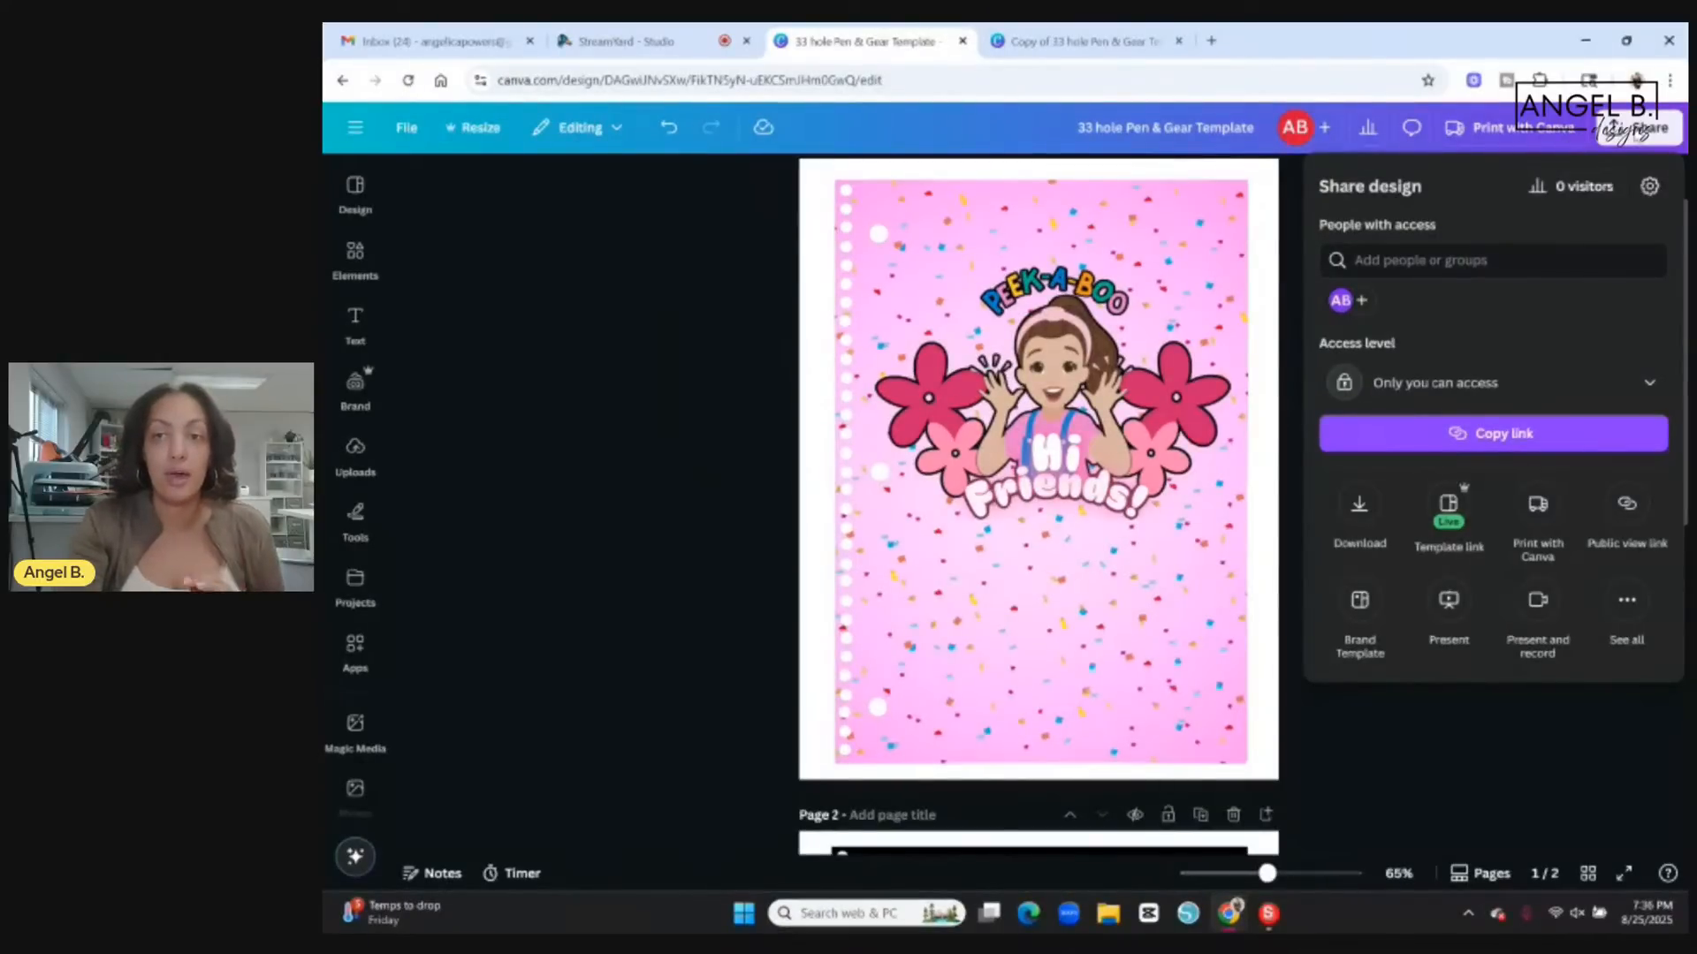
left_click(1357, 518)
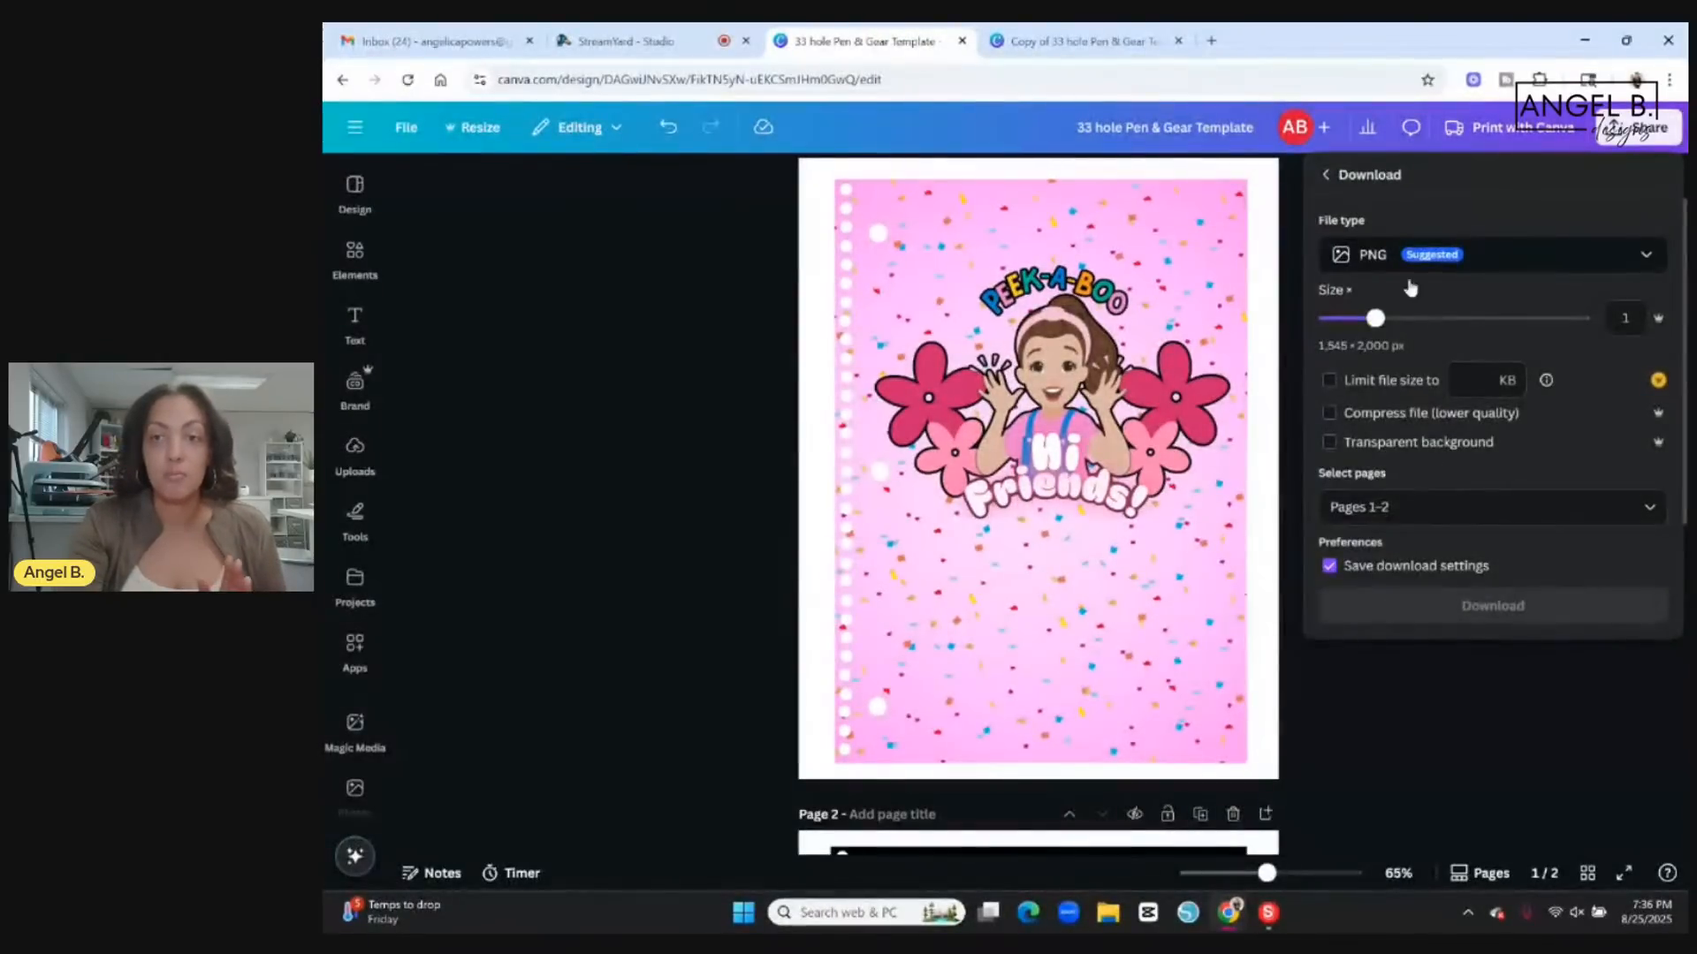
left_click(1329, 441)
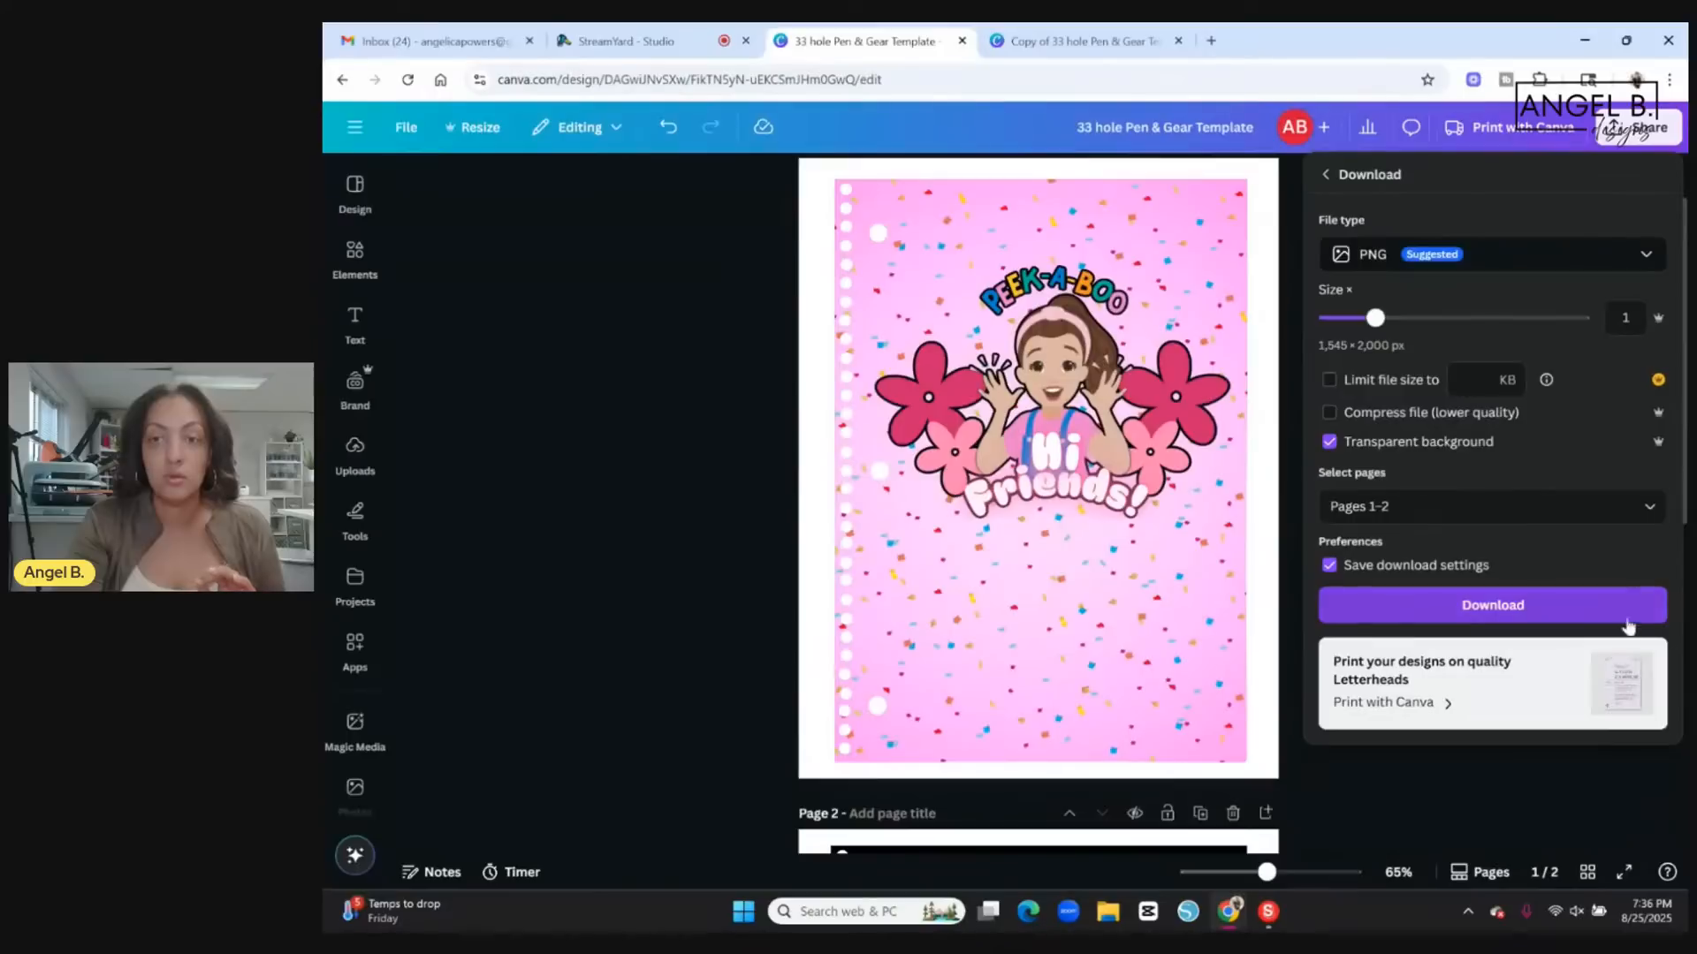
left_click(1647, 507)
left_click(1344, 627)
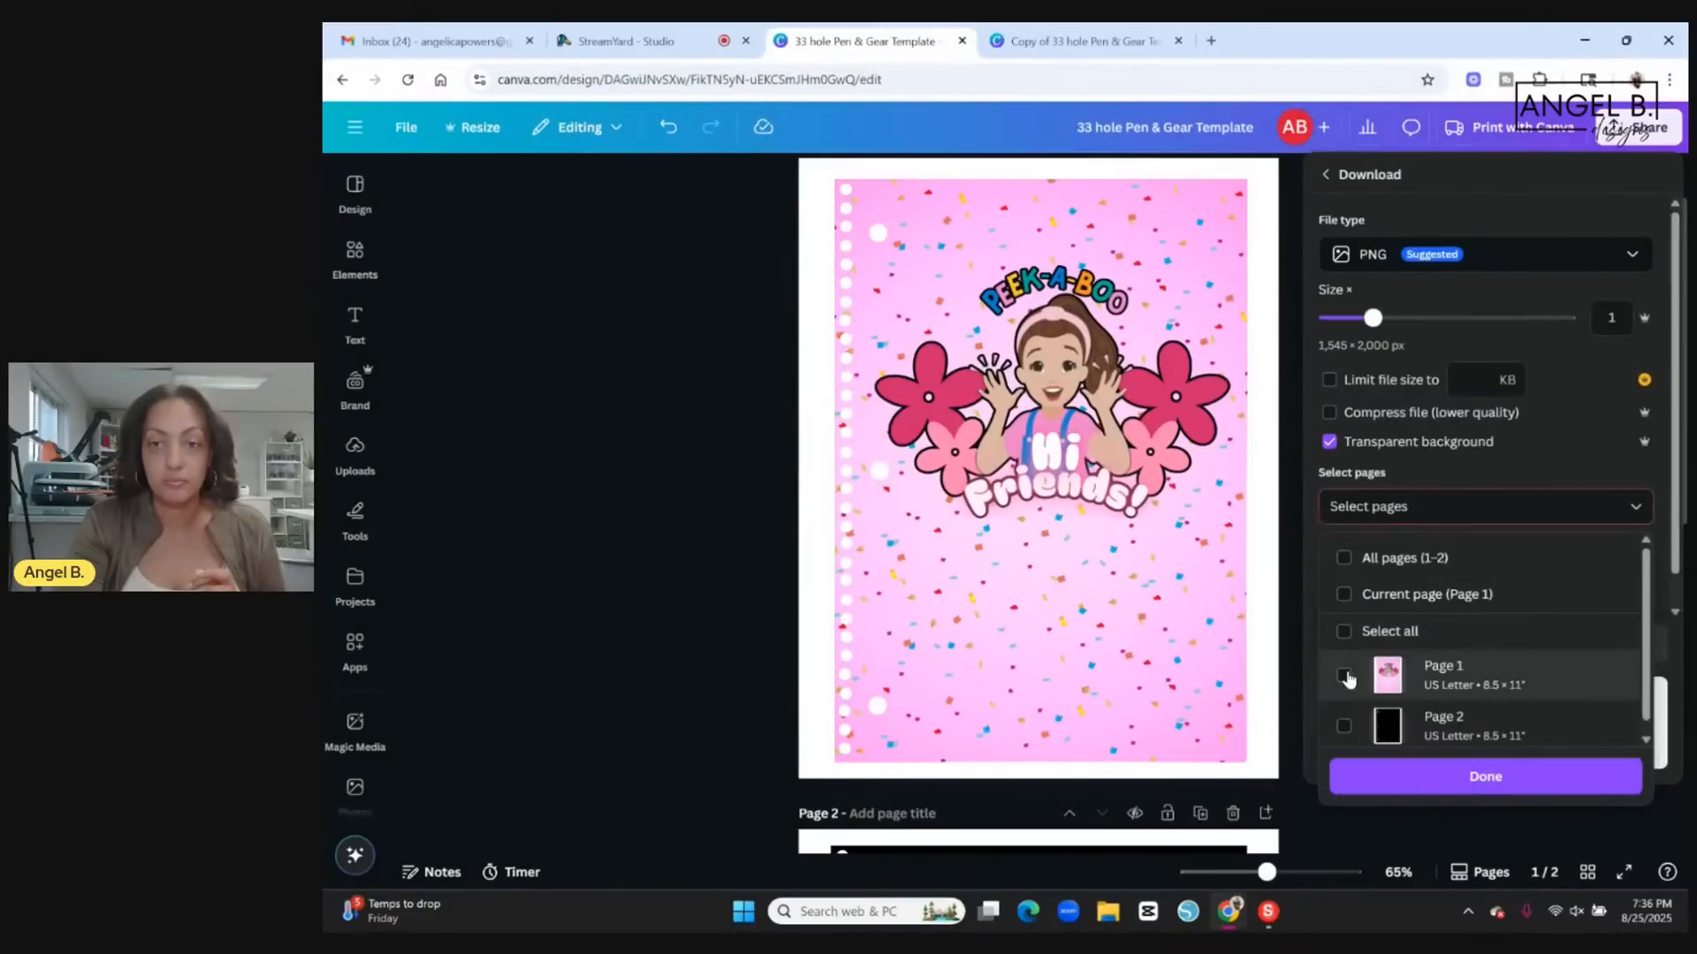
left_click(1344, 670)
left_click(1502, 781)
left_click(1502, 601)
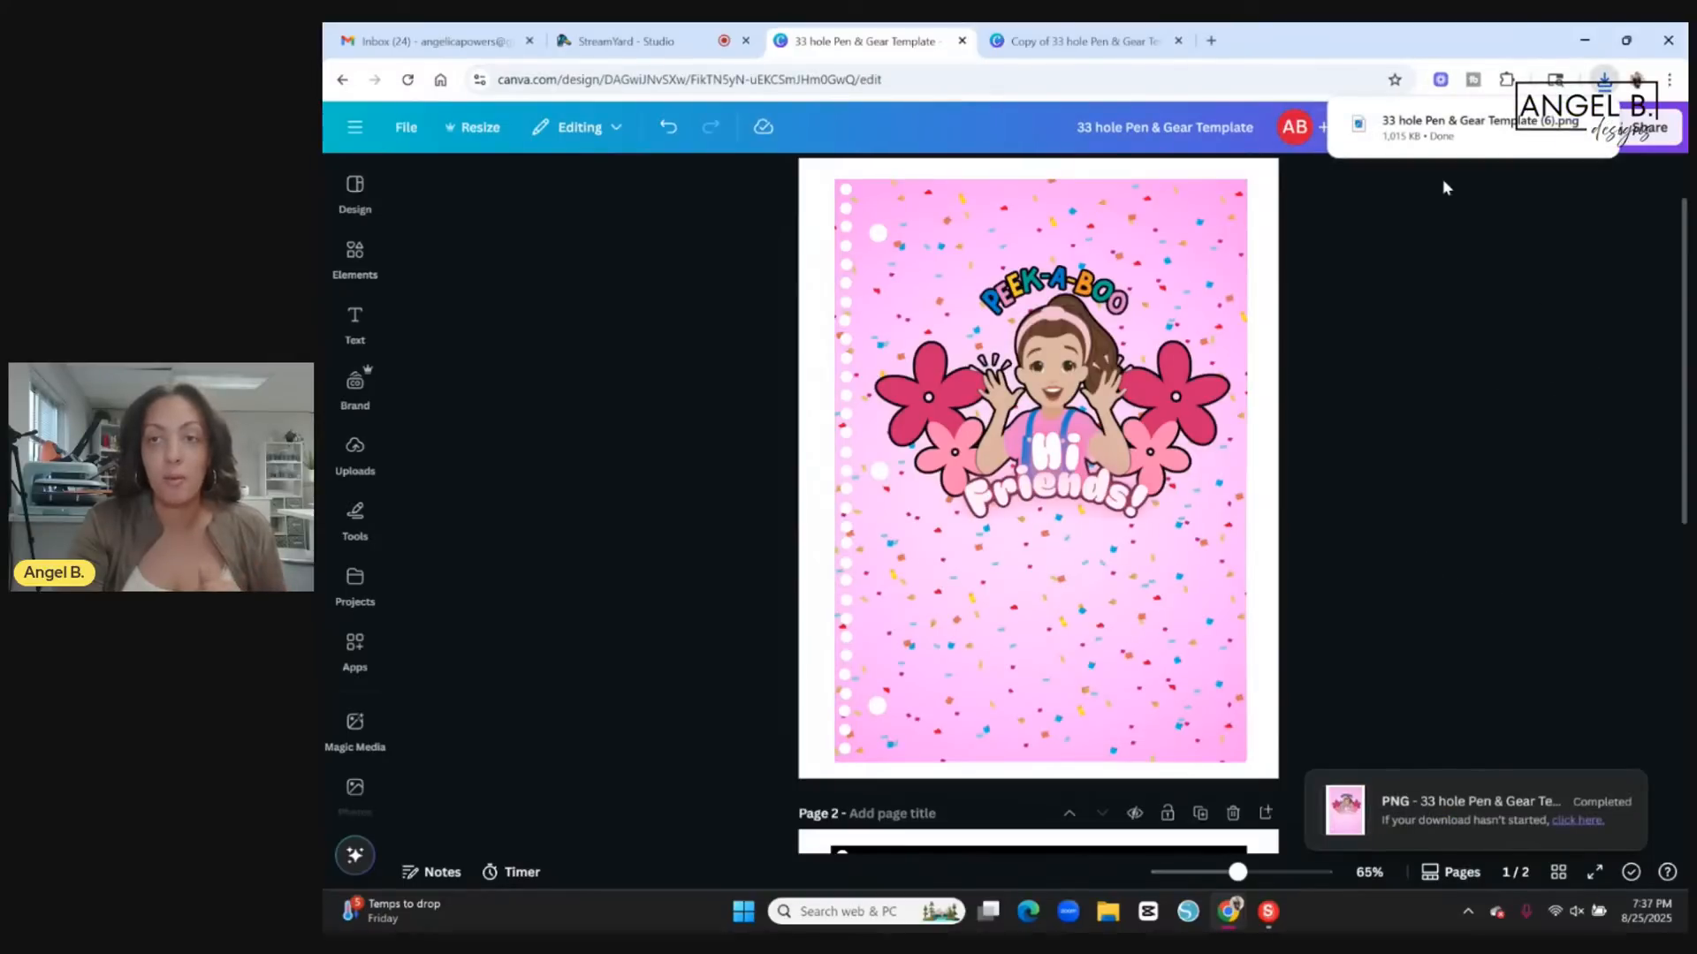
Open the downloaded cover PNG, view its print preview, and close both without printing.
left_click(1463, 133)
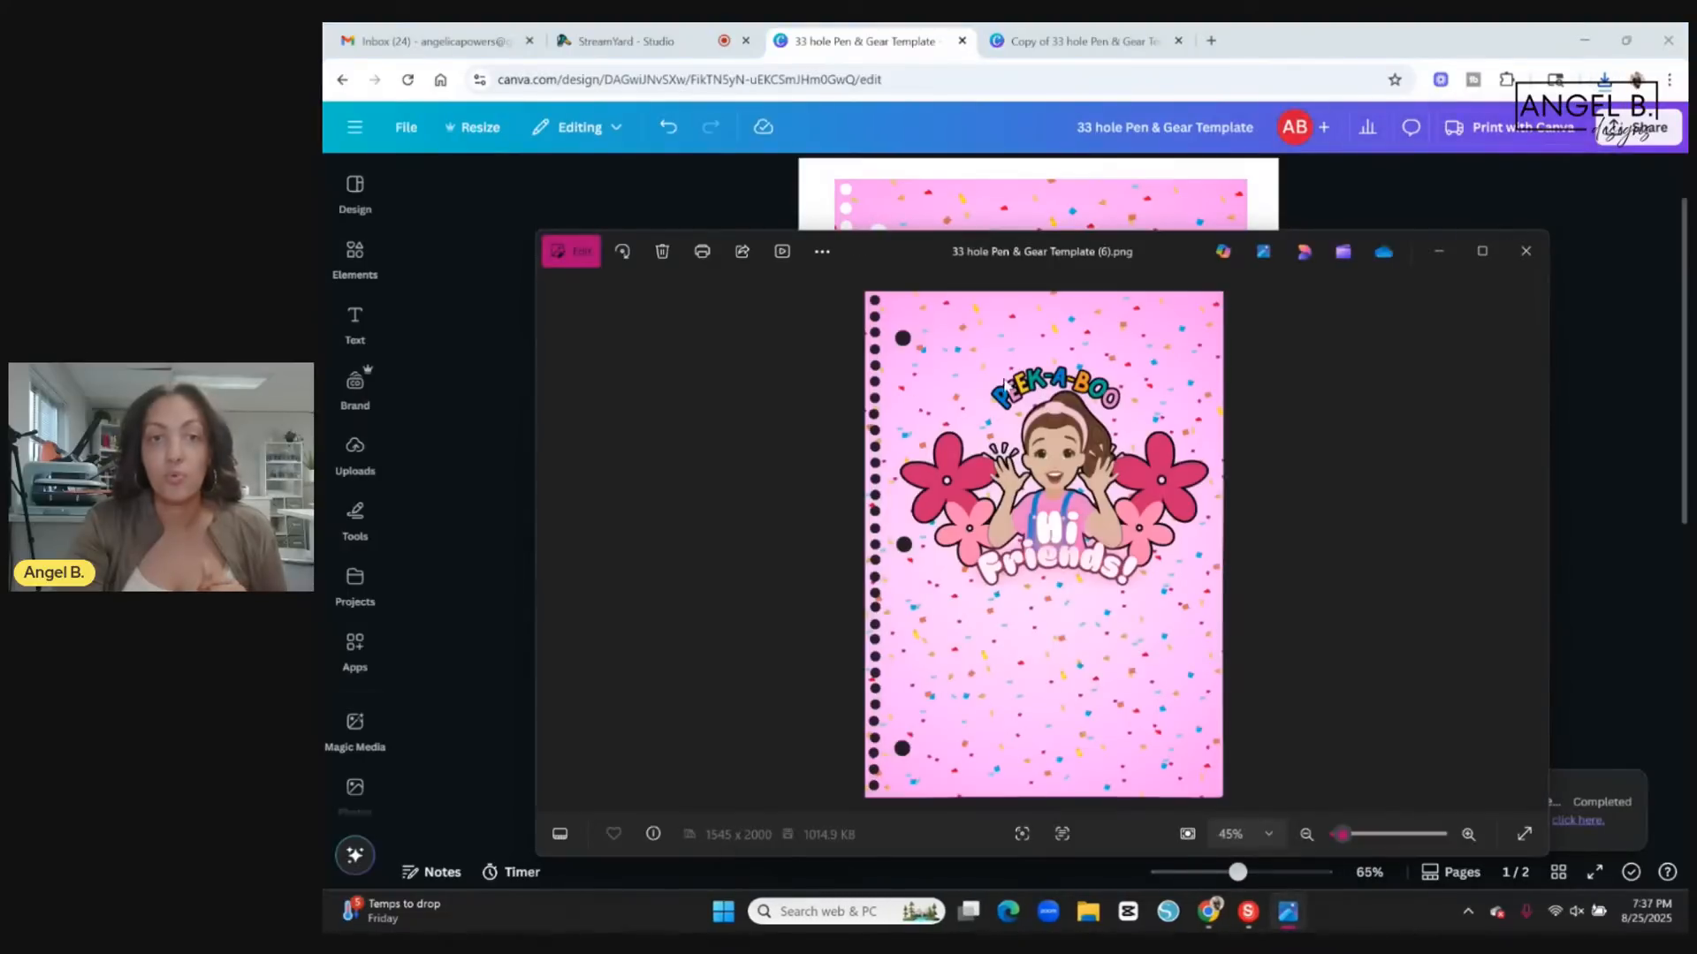
left_click(703, 252)
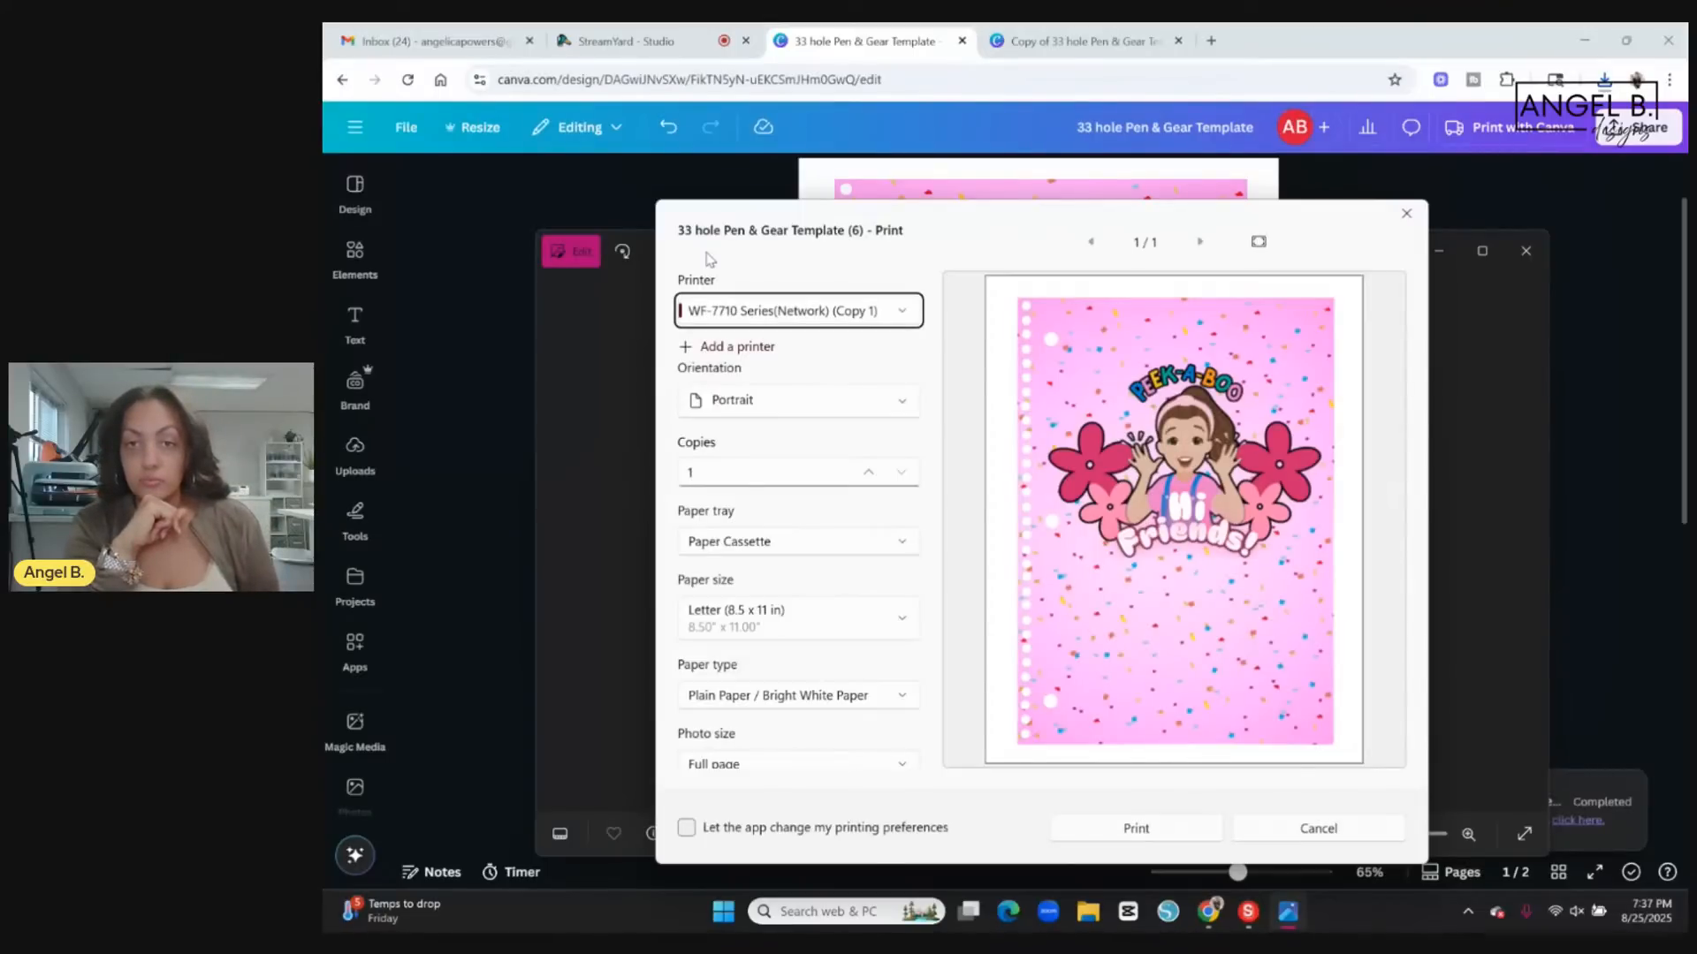
left_click(1406, 214)
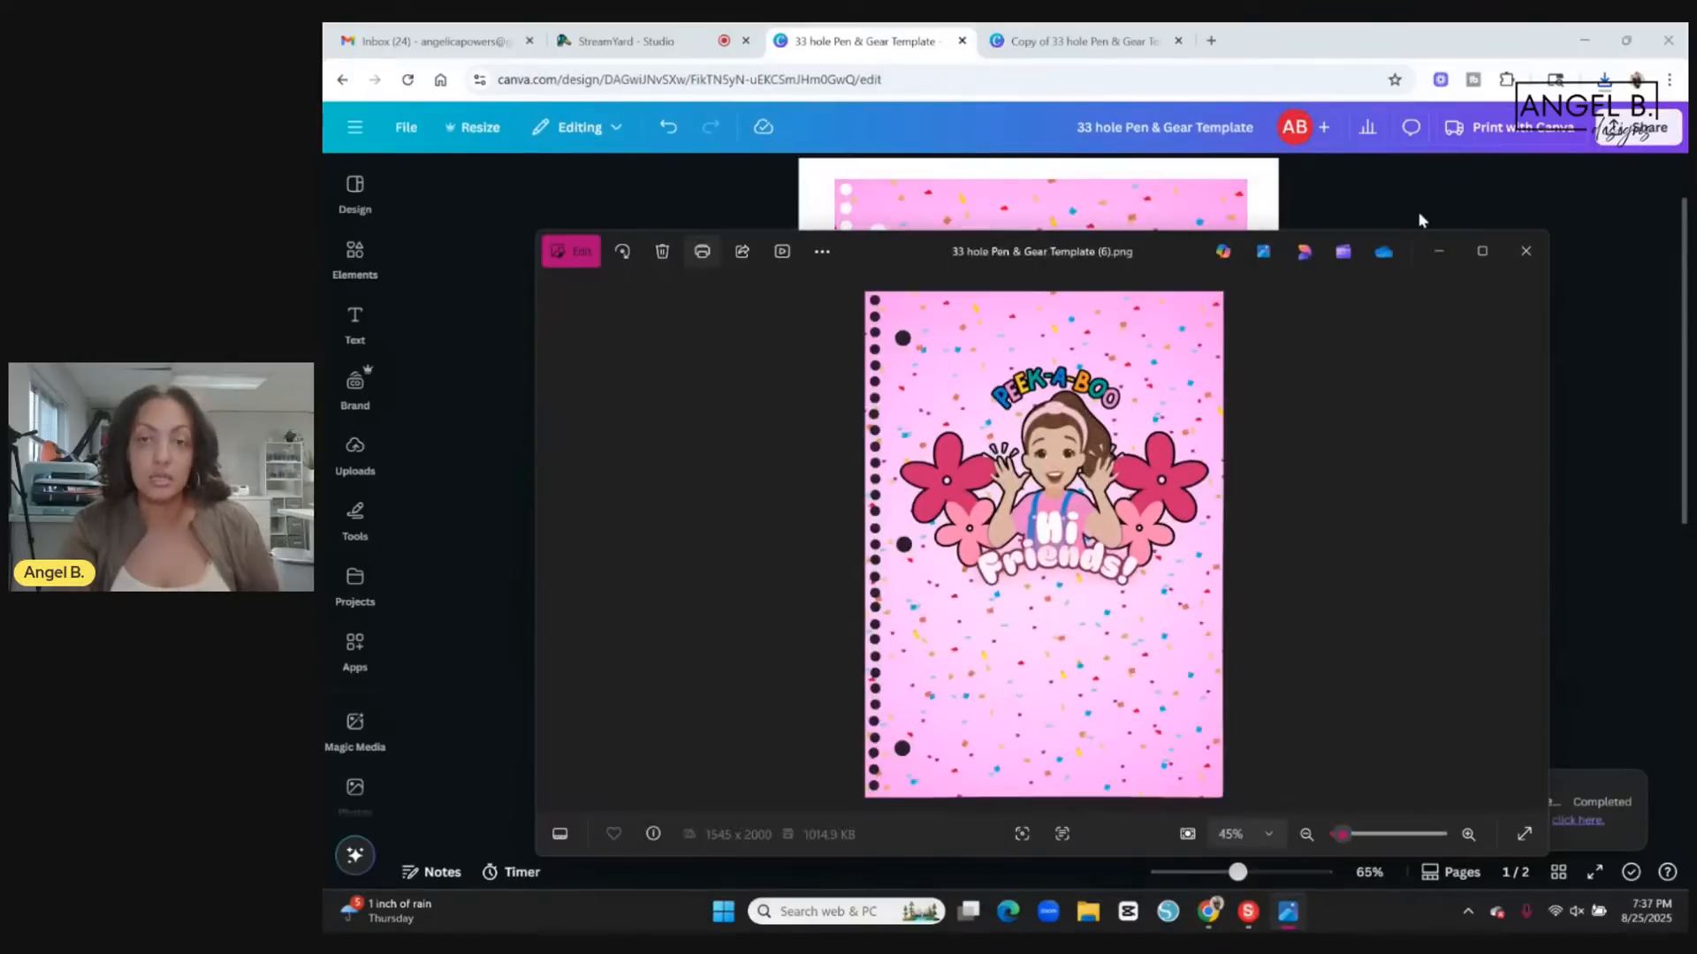
left_click(1527, 252)
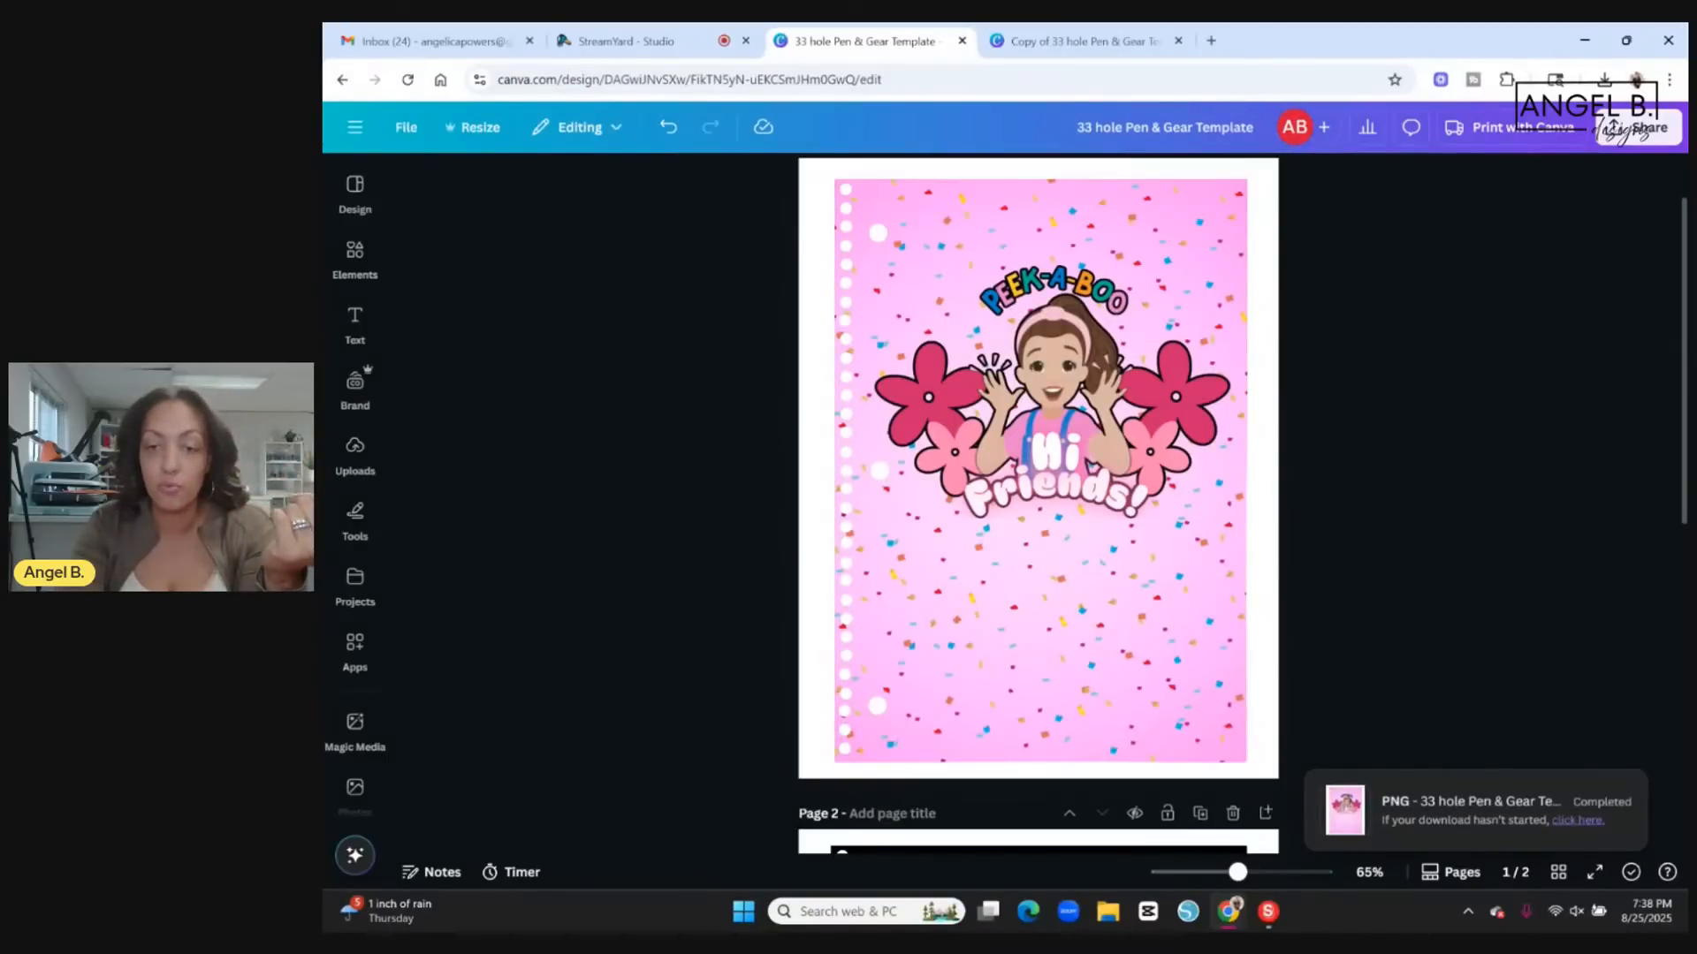
In Leonardo Design Studio, turn off the print and cut job setting and import the image "Copy of 33 hole Pen & Gear Template".
left_click(1268, 914)
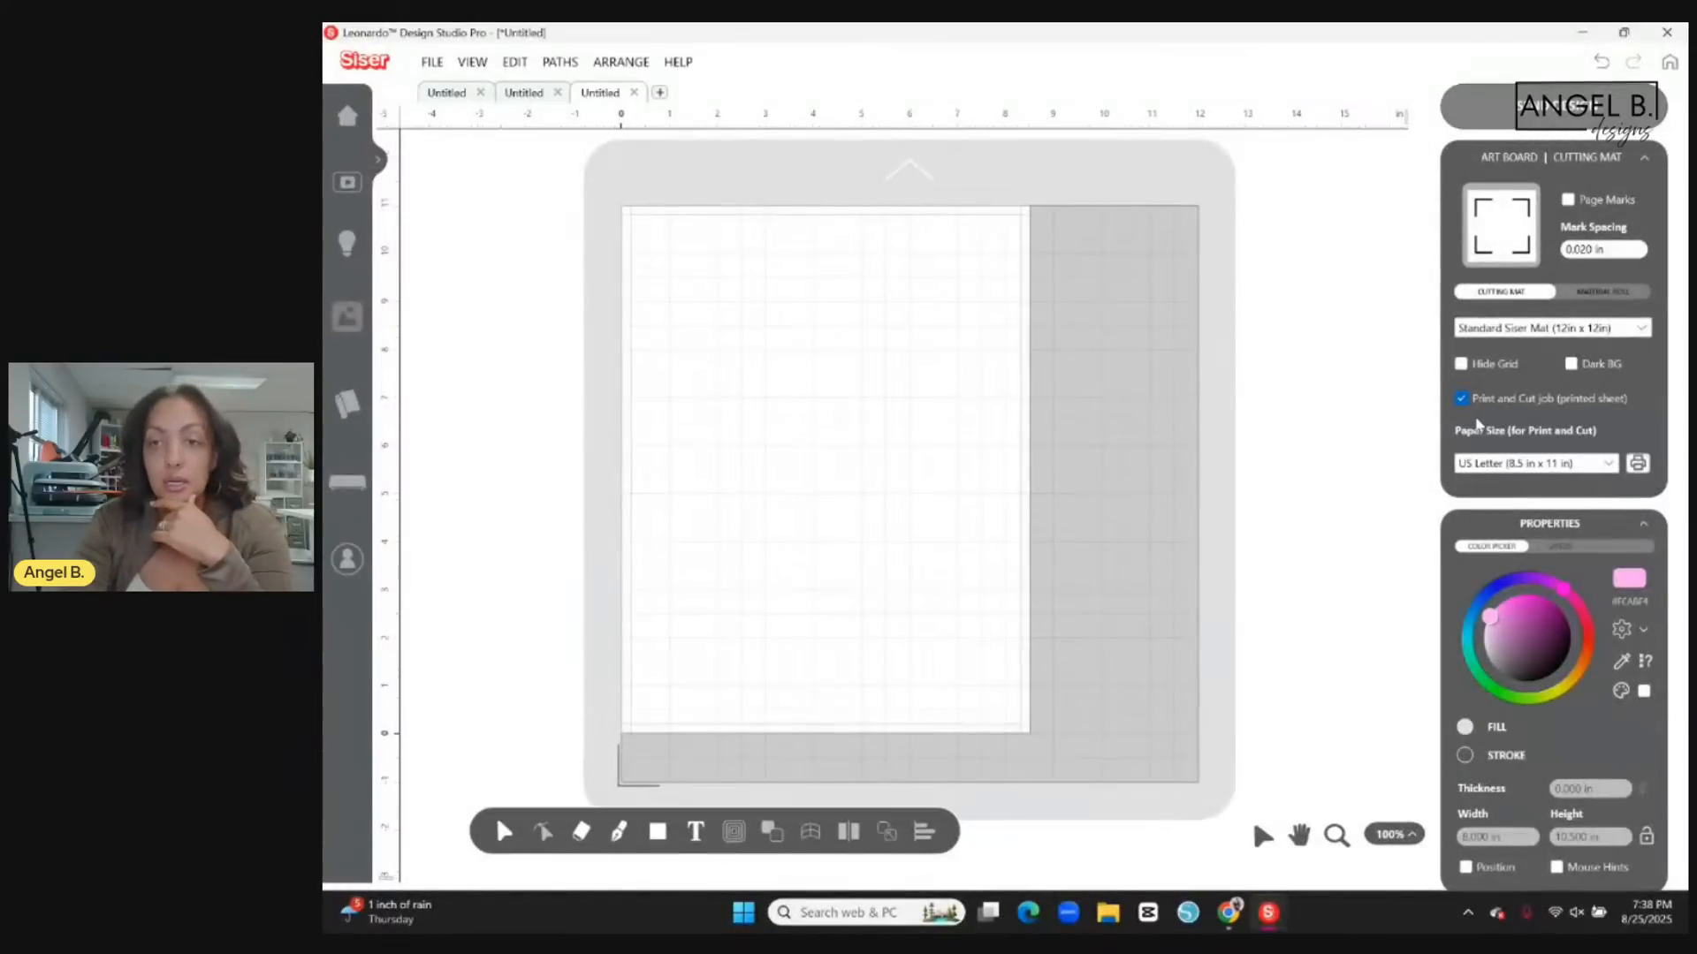
left_click(1463, 399)
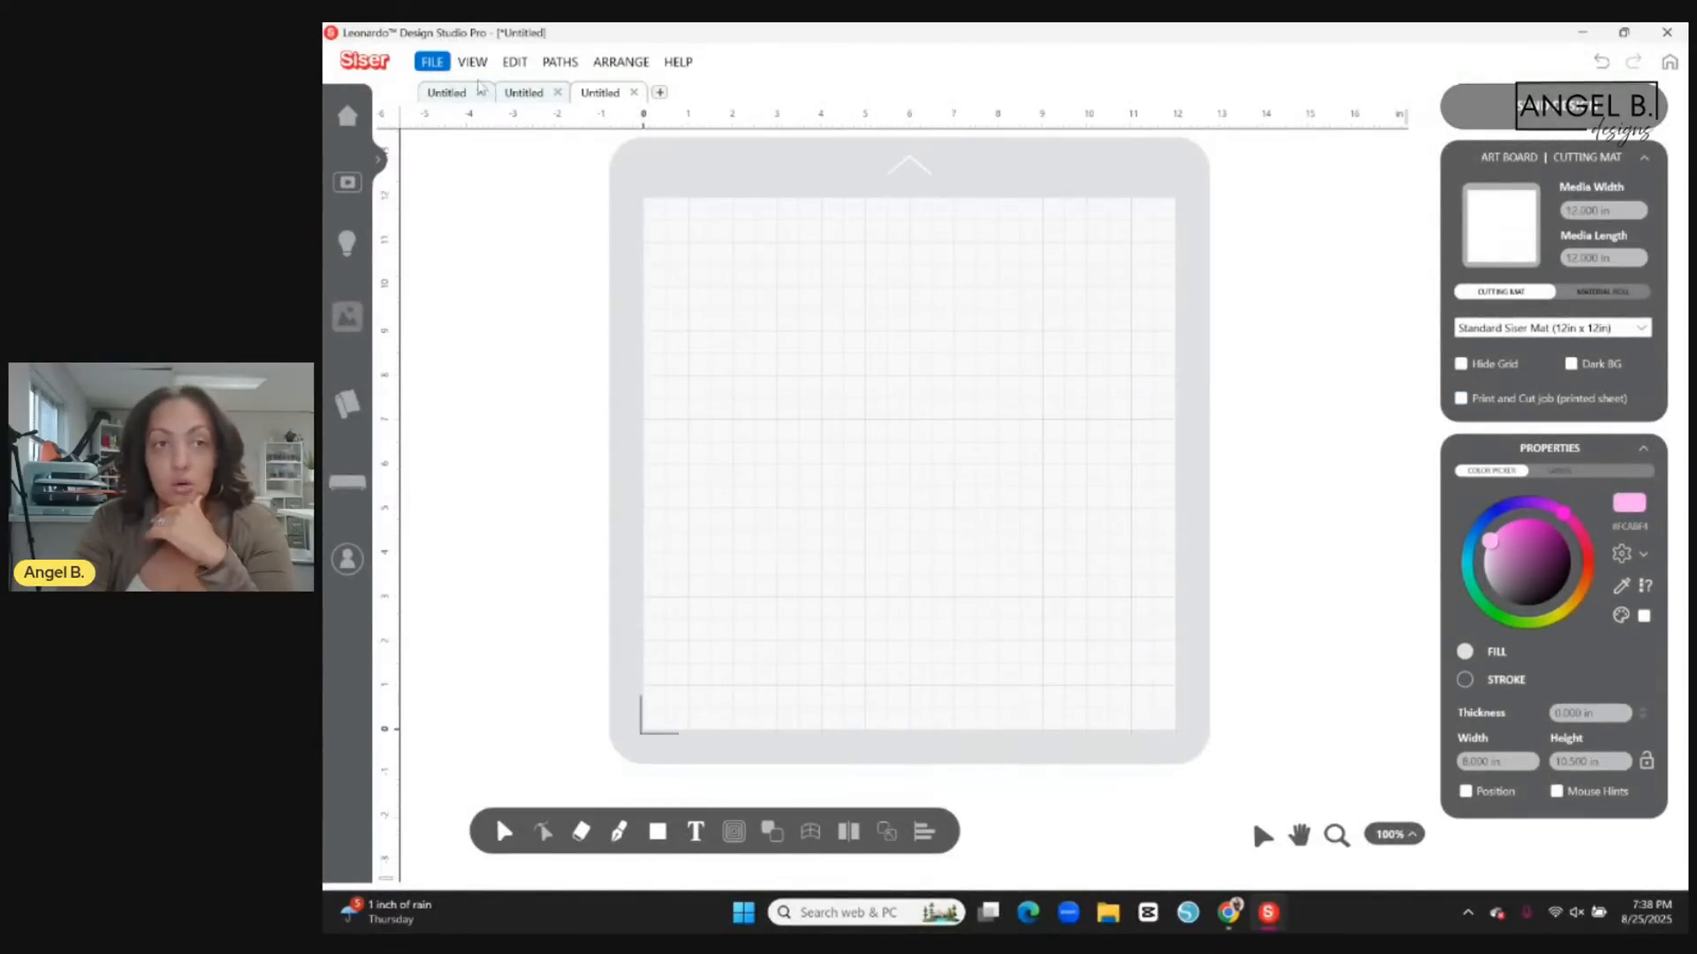
left_click(433, 71)
left_click(488, 161)
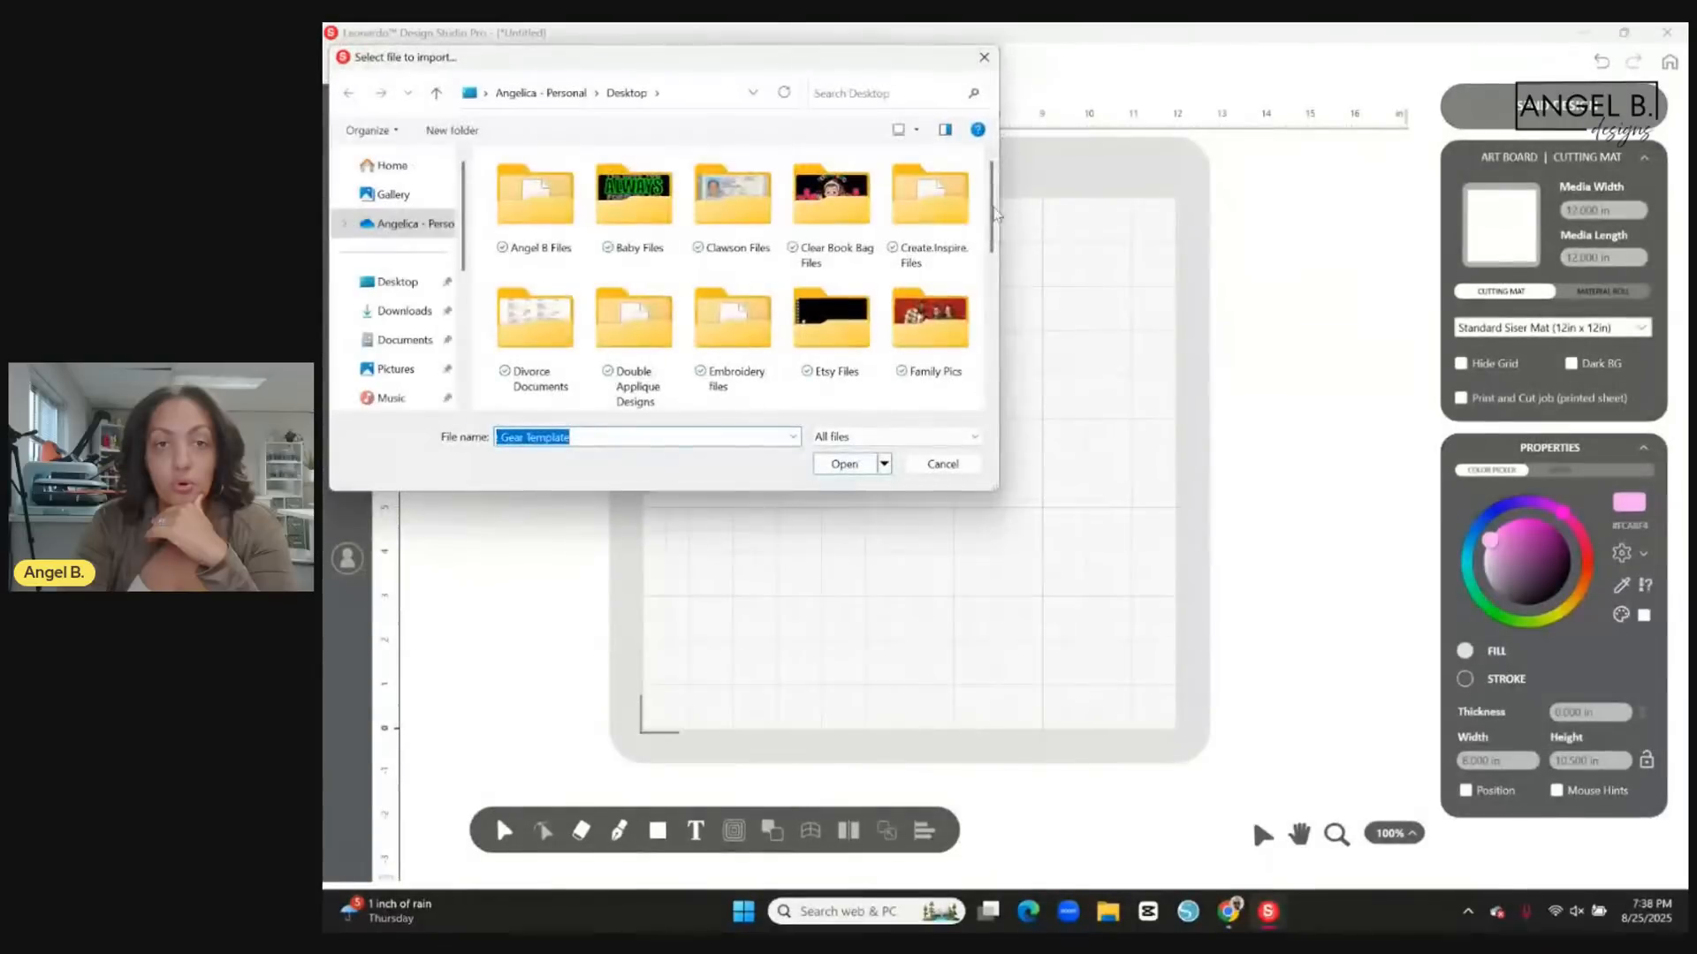
scroll(923, 287, "down", 2)
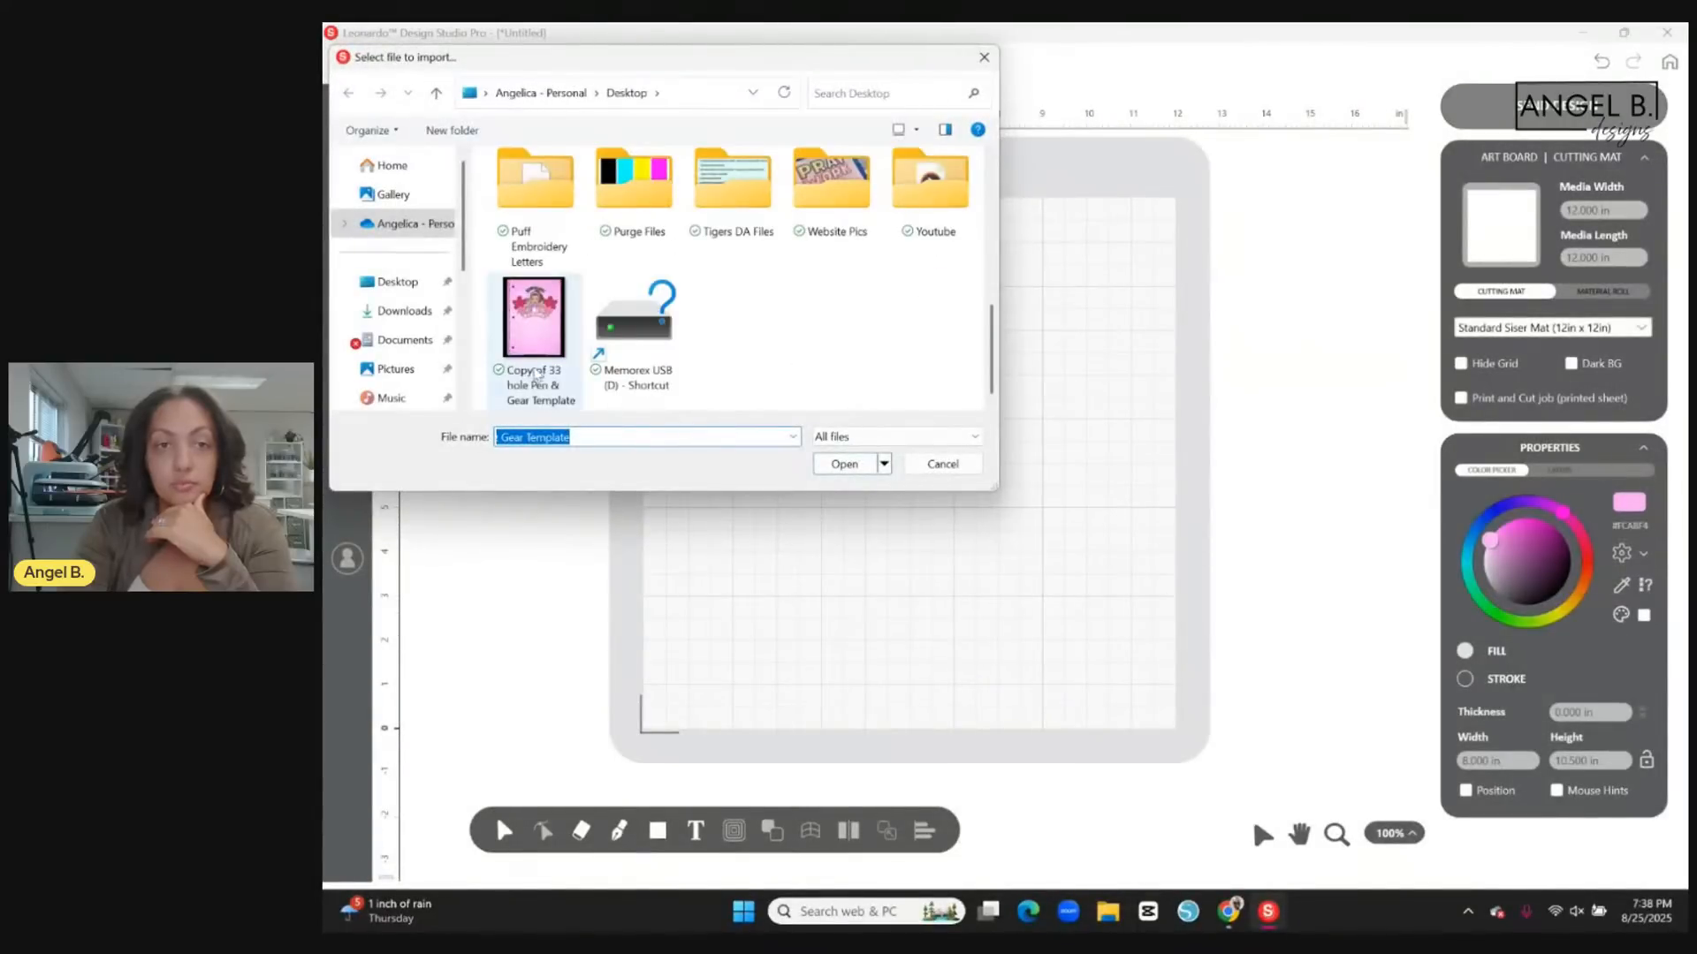
left_click(534, 327)
left_click(844, 464)
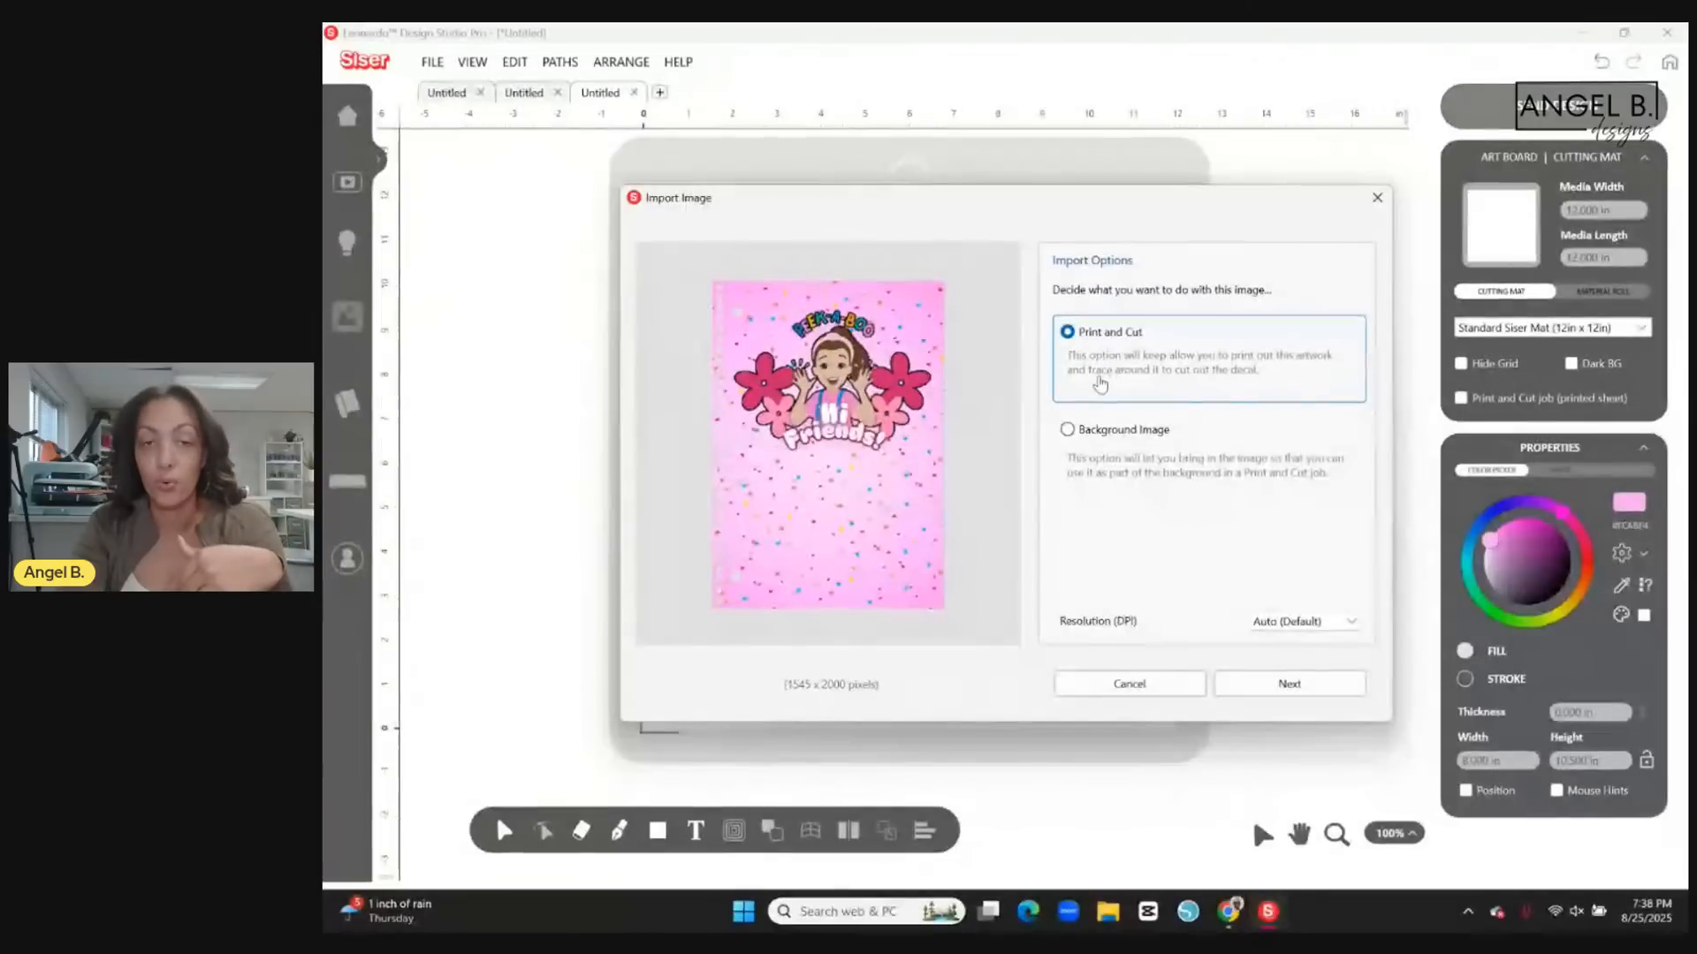
Choose the Print and Cut import option and trace the cover using the artwork mask with a tolerance of 50.
left_click(1289, 683)
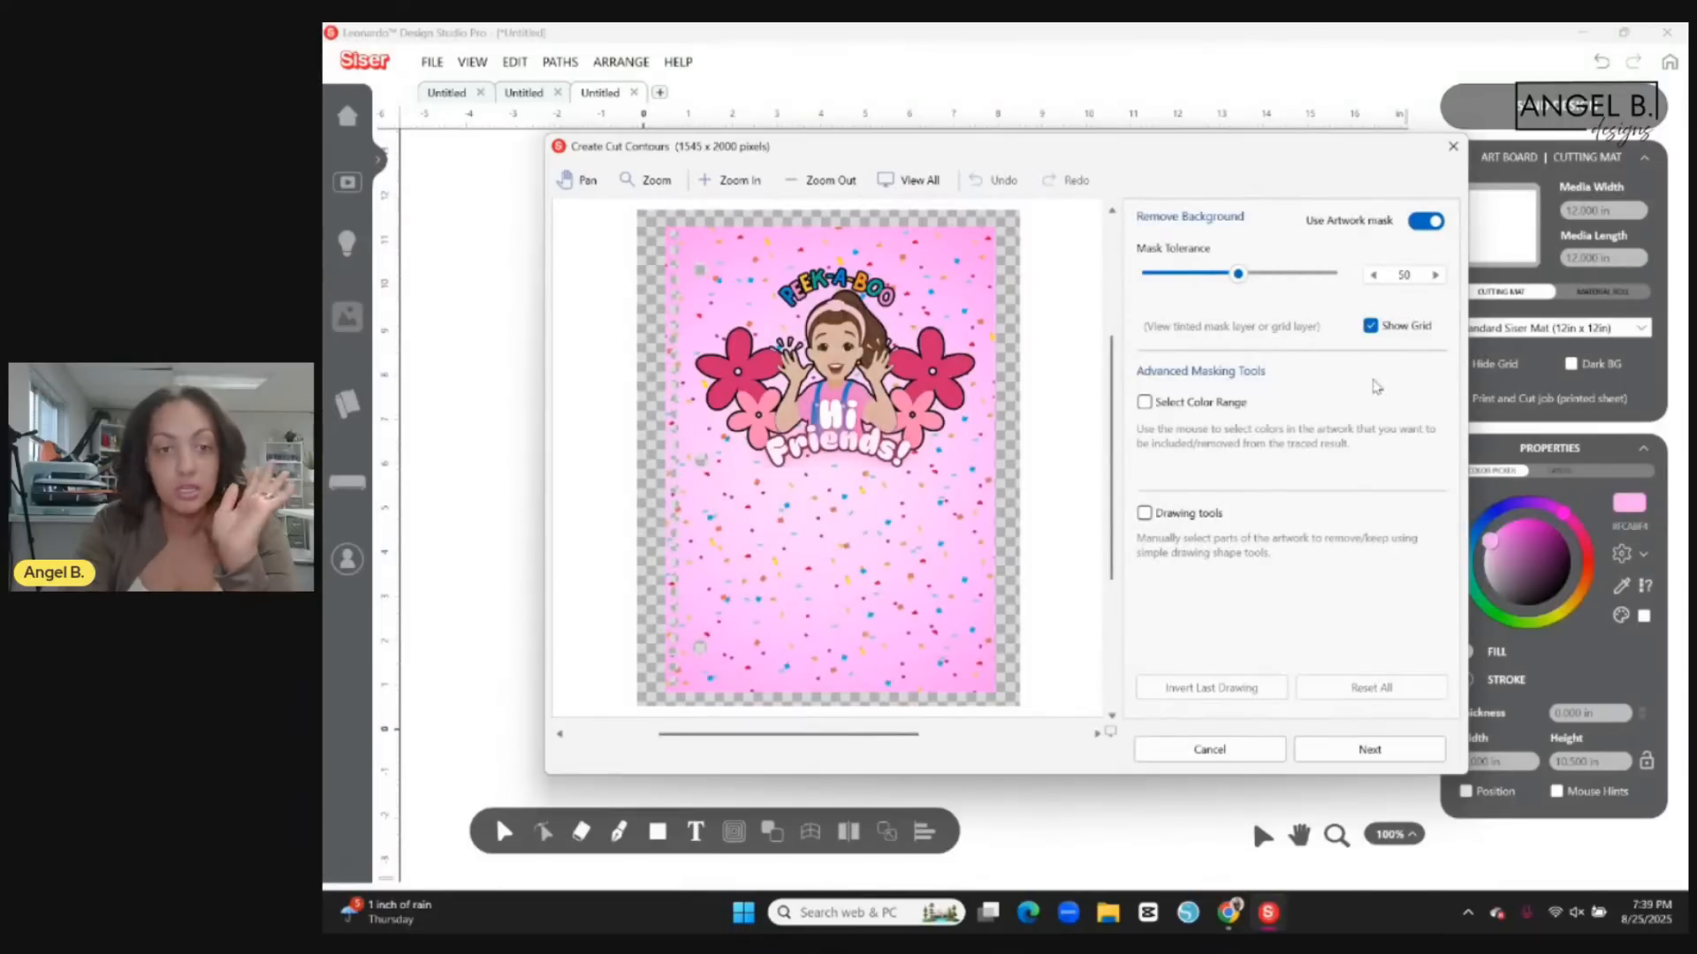
left_click(1356, 752)
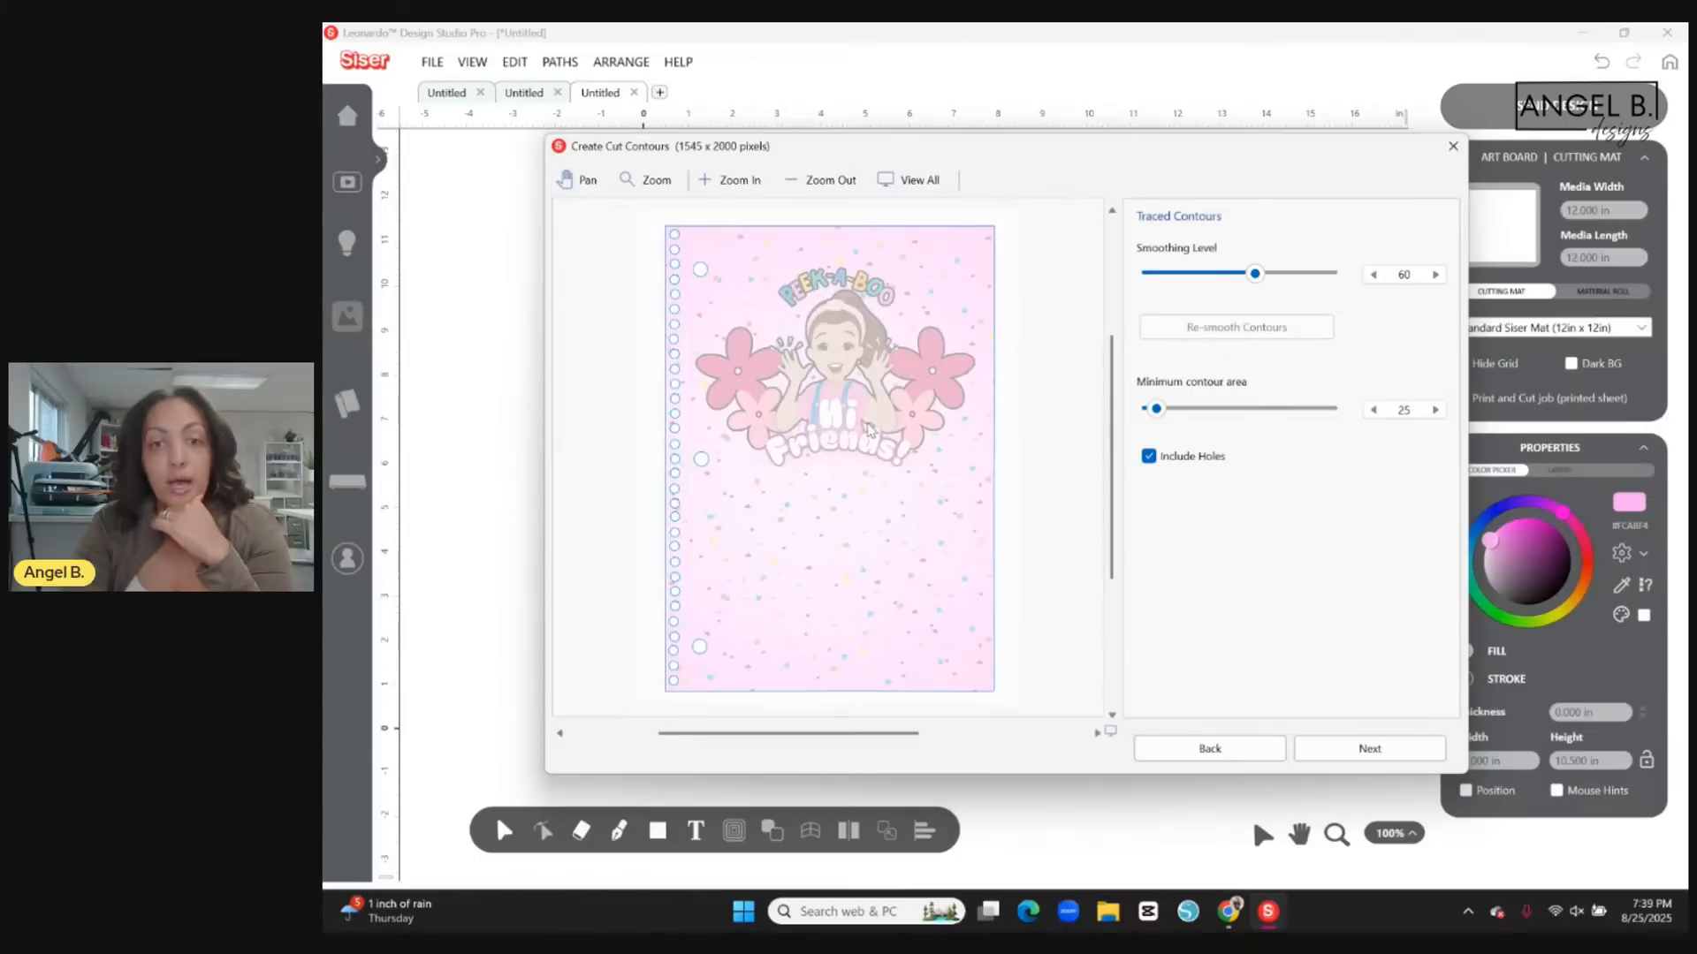
Examine the traced contours around the cover's edge, the punched holes and the character graphic up close.
left_click(638, 184)
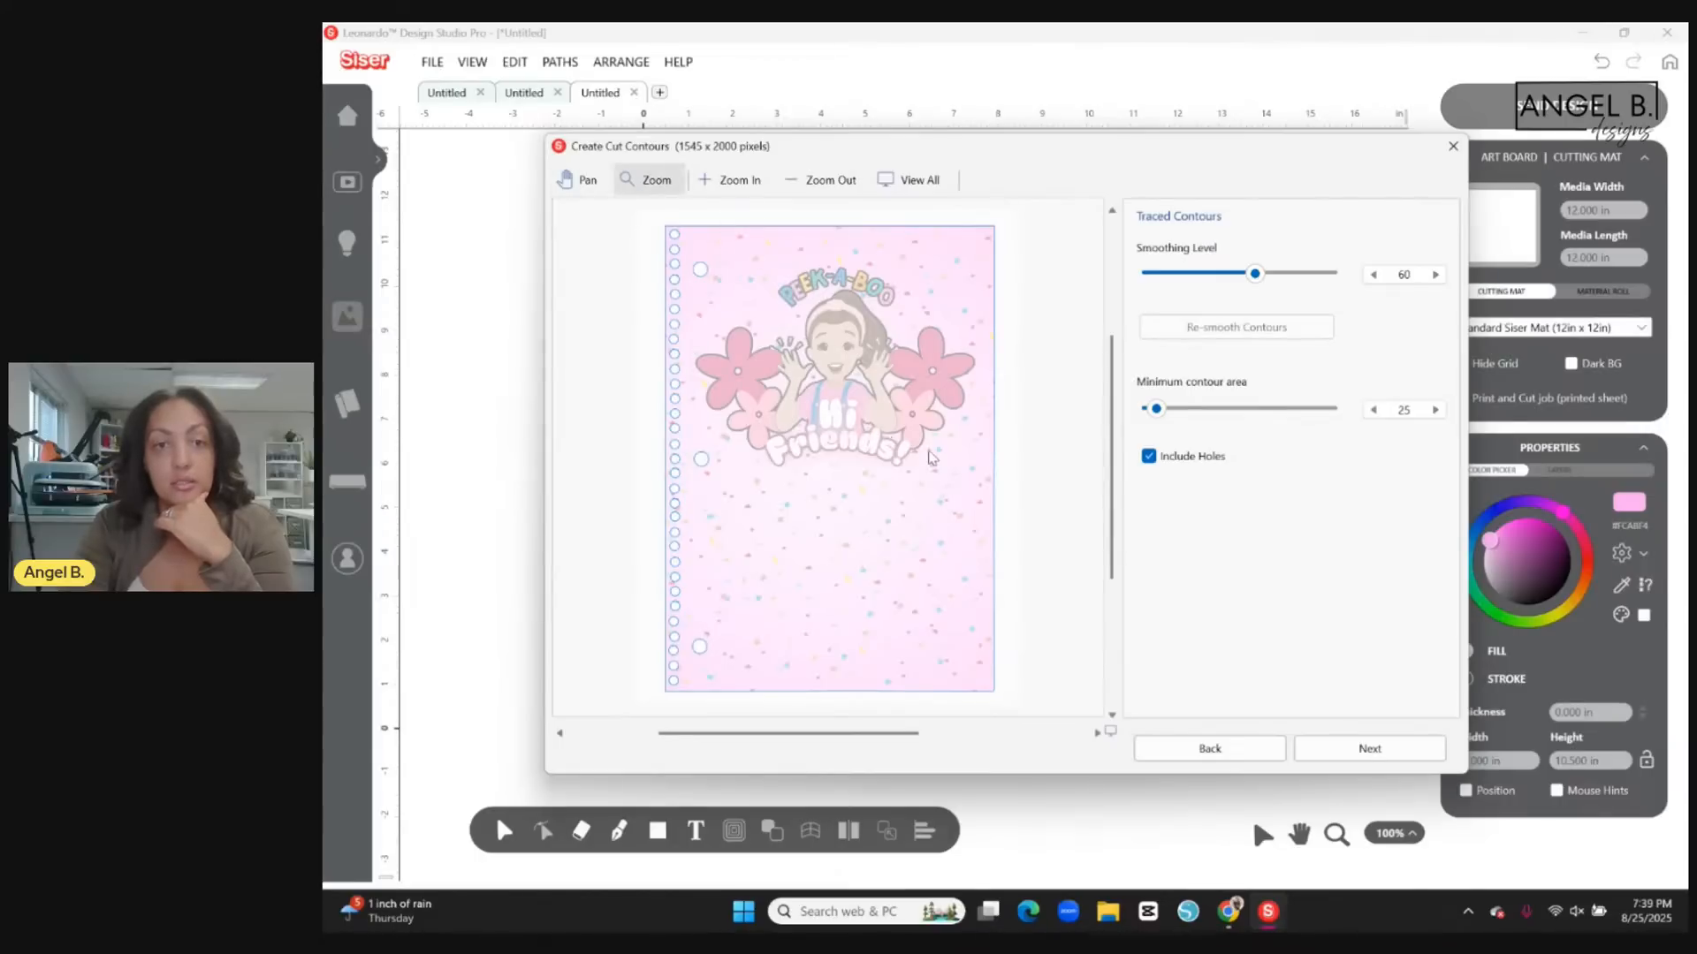
left_click_drag(1113, 473, 1115, 451)
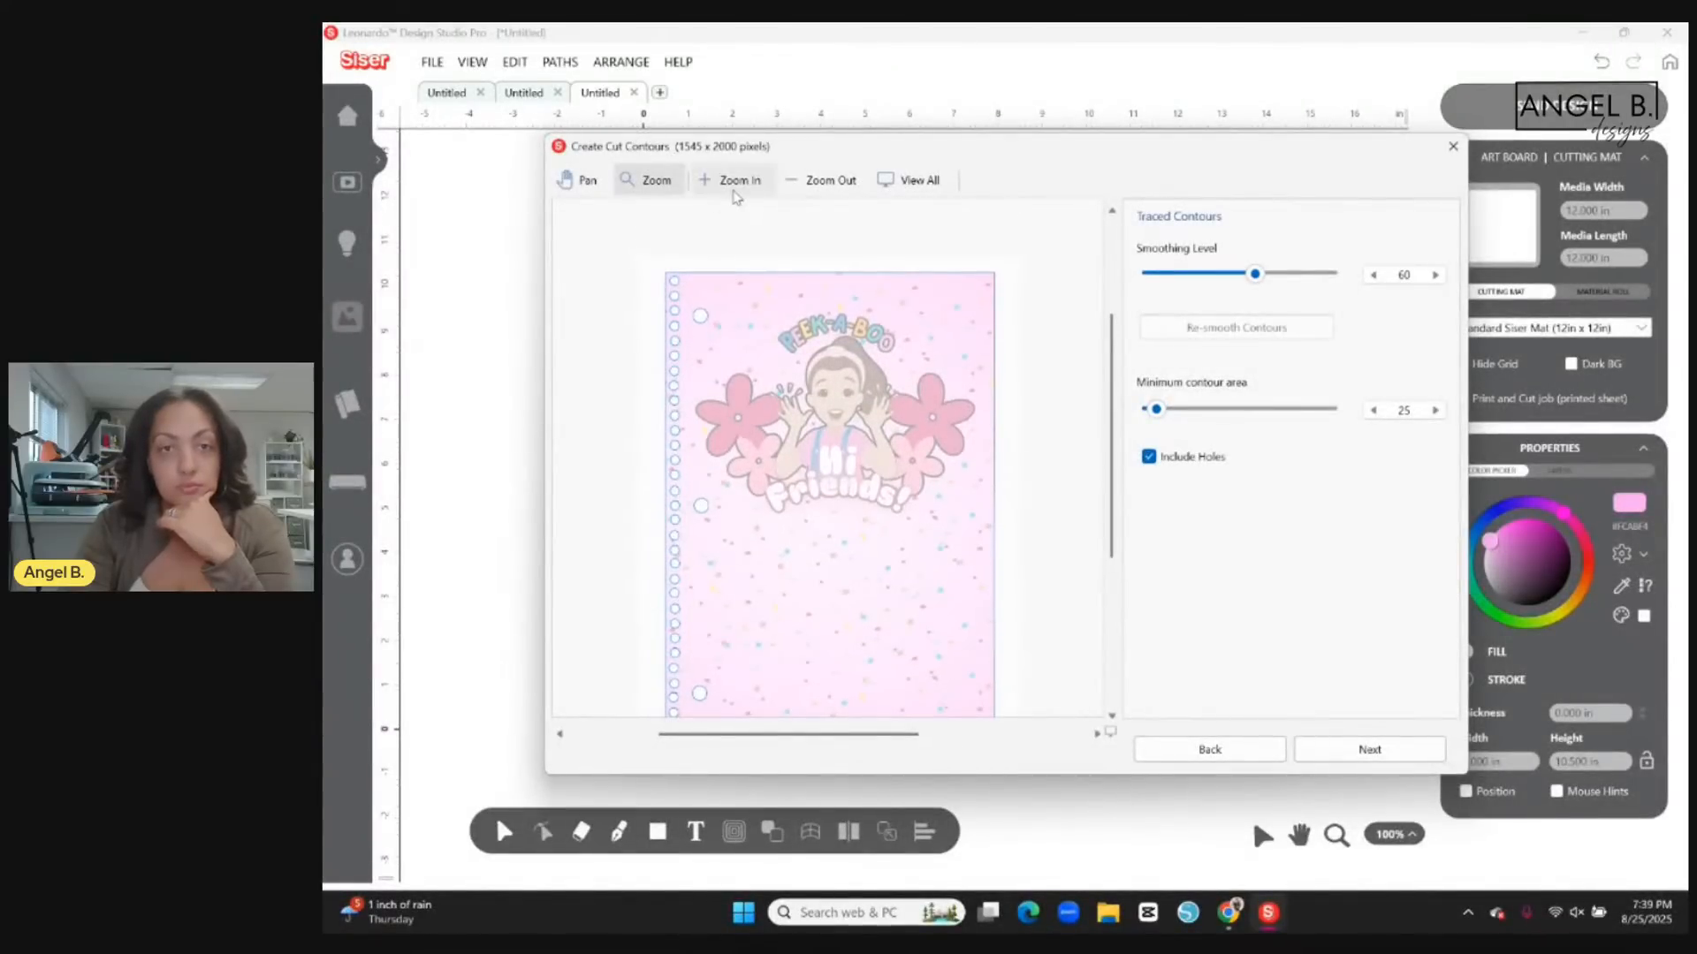
left_click(733, 189)
left_click(732, 189)
left_click(732, 189)
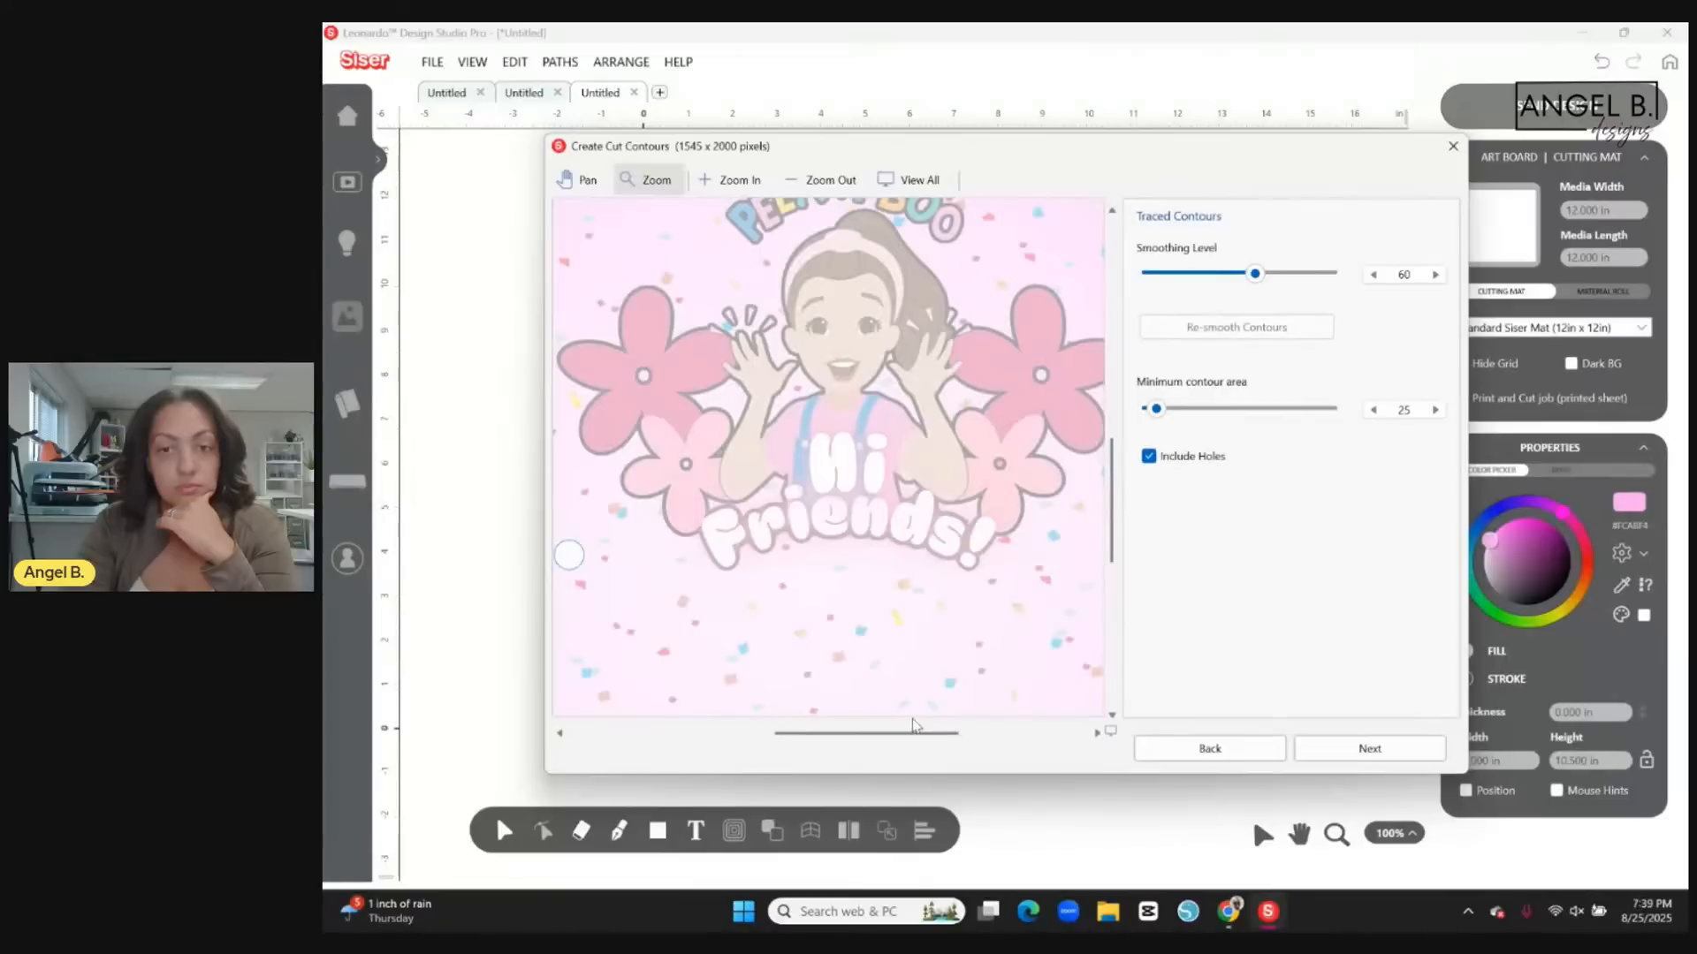
left_click_drag(900, 734, 830, 735)
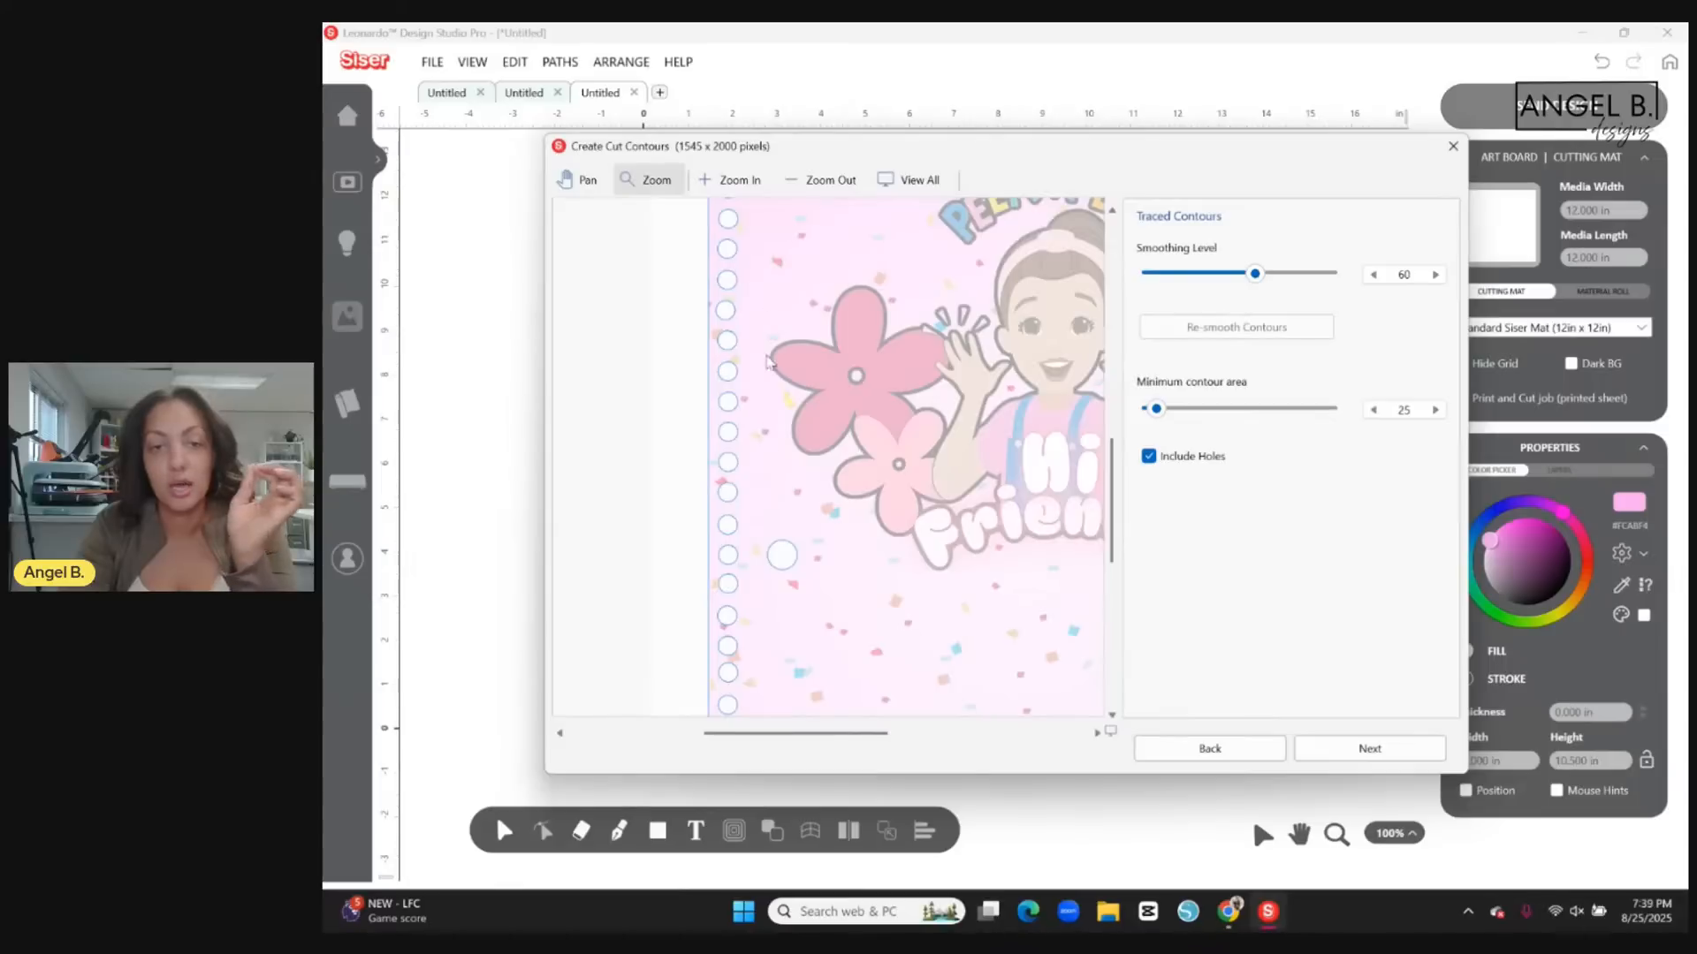
left_click(818, 183)
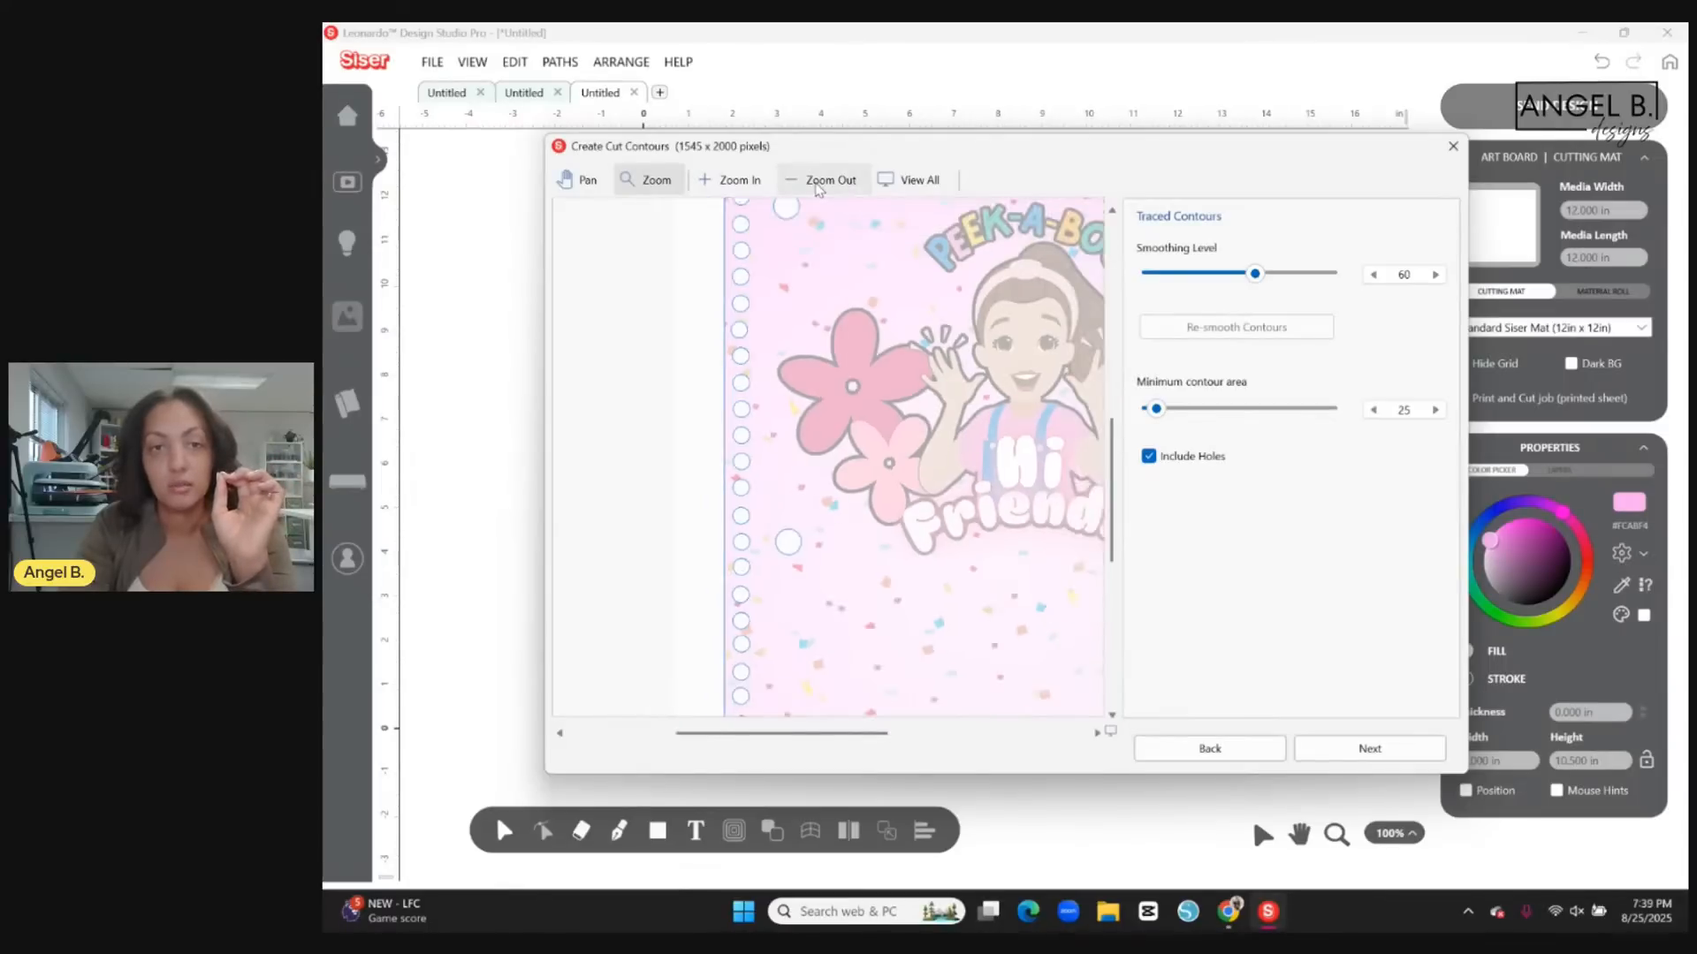
left_click(818, 183)
left_click(817, 183)
left_click(818, 183)
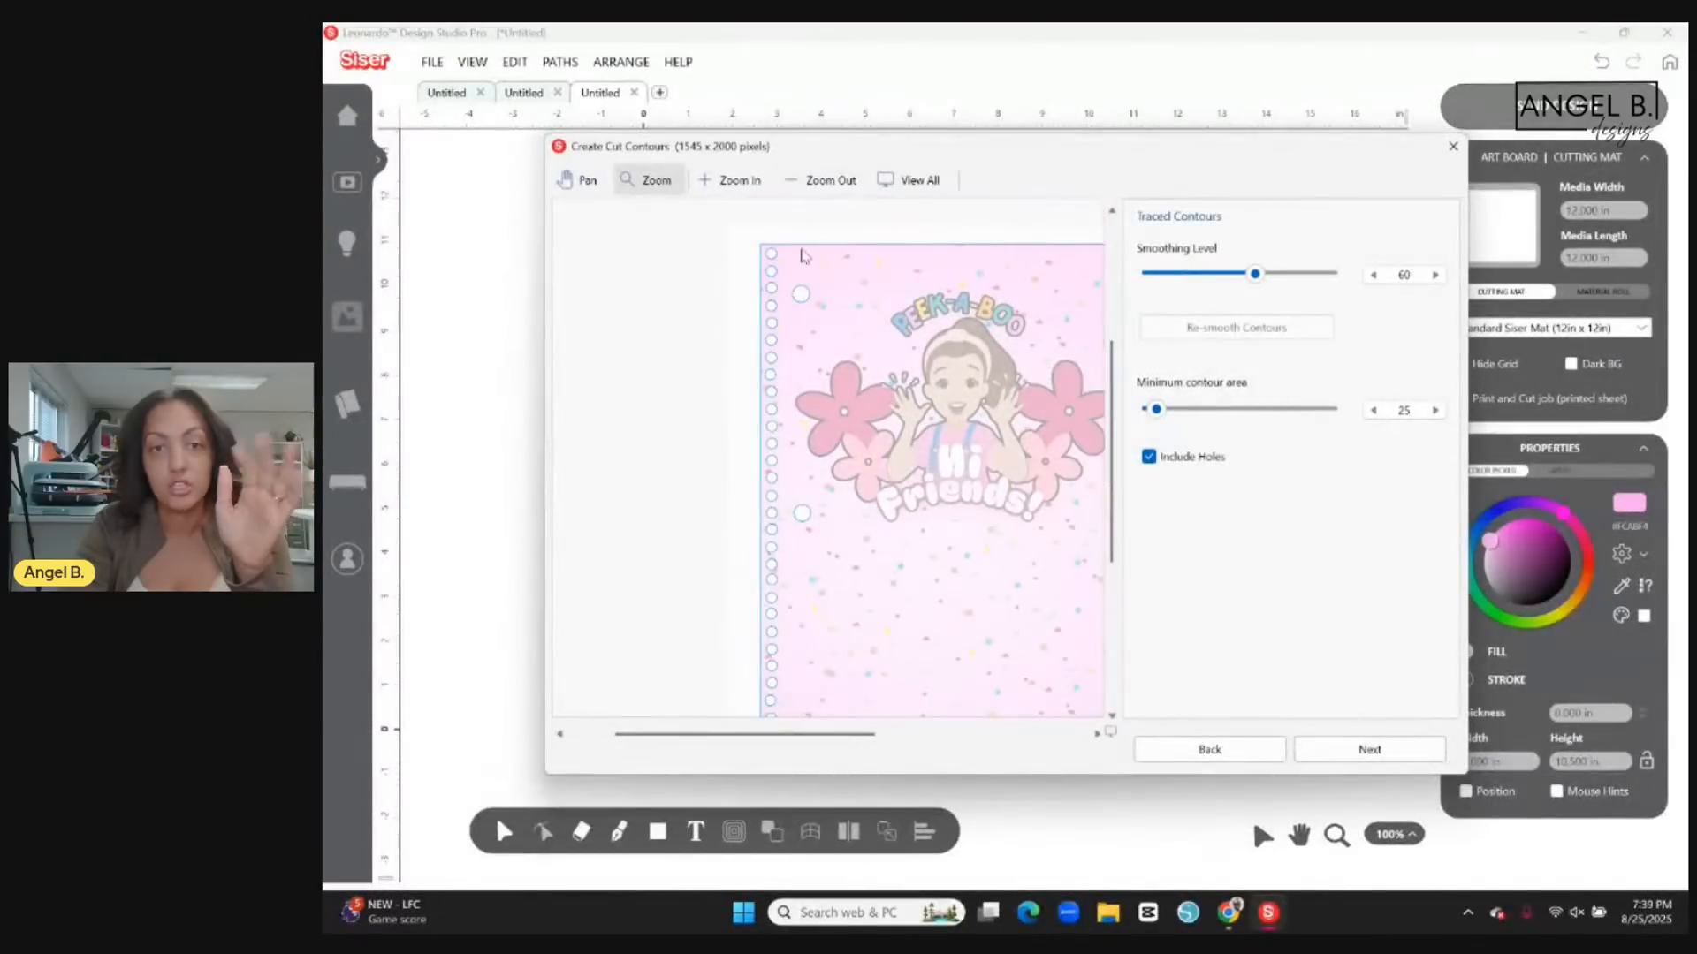
left_click_drag(806, 737, 854, 745)
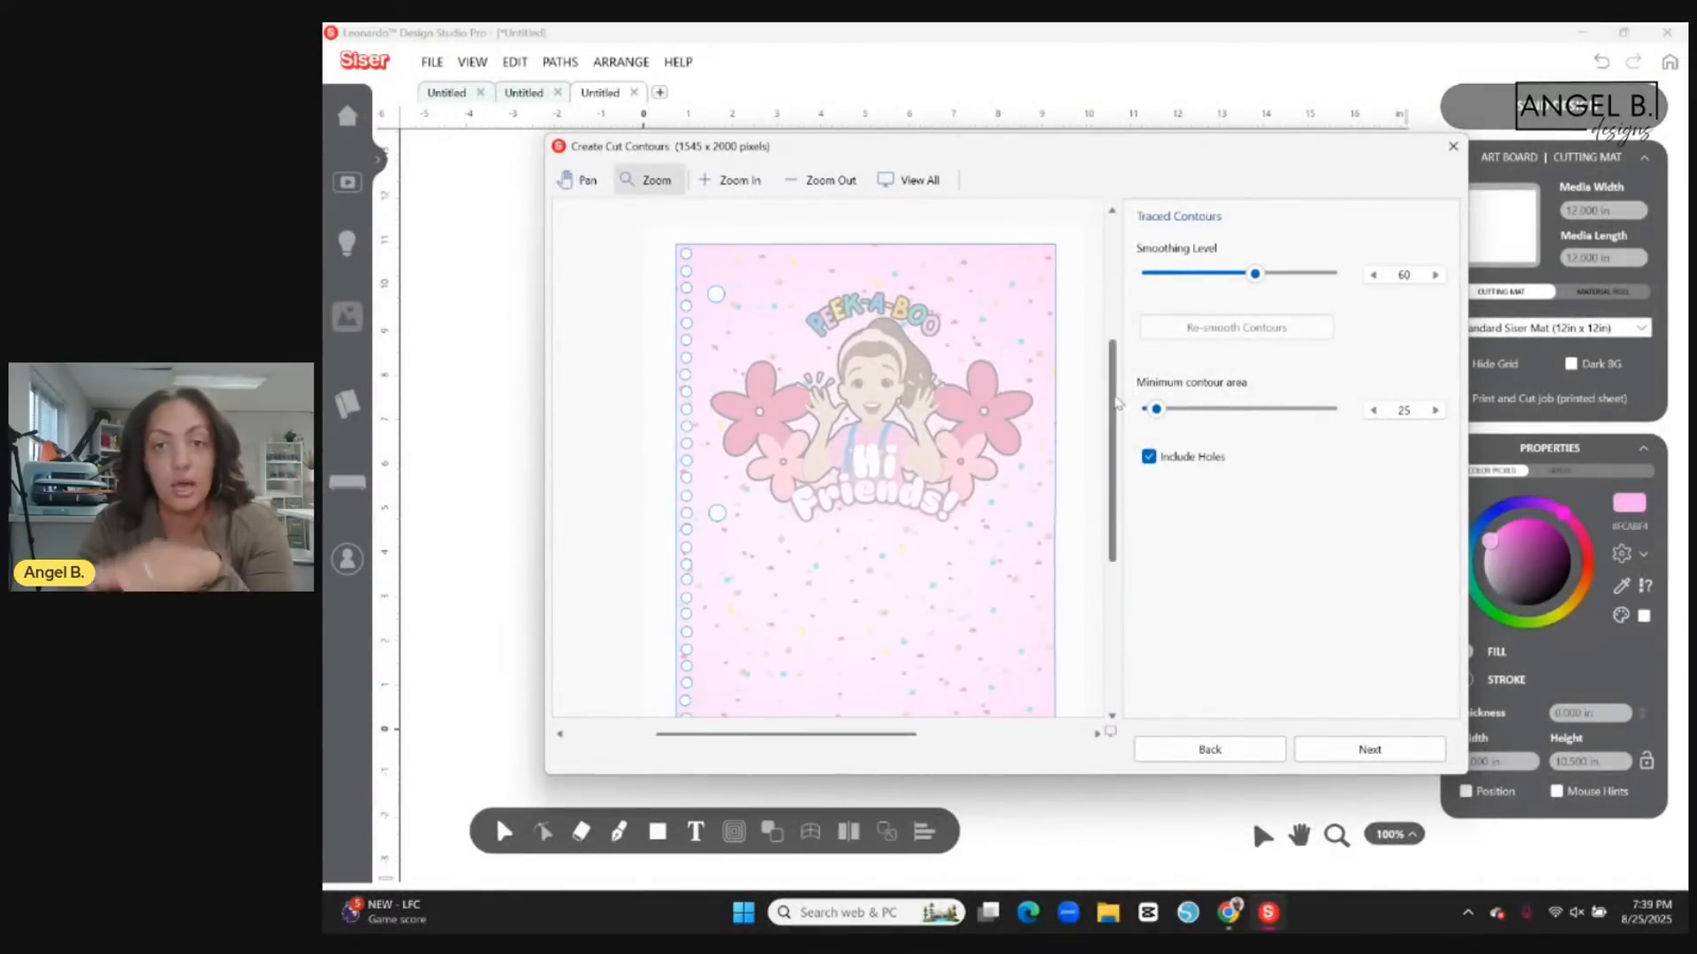
mouse_move(1115, 407)
left_mouse_down()
mouse_move(1104, 482)
mouse_move(1093, 431)
left_mouse_up()
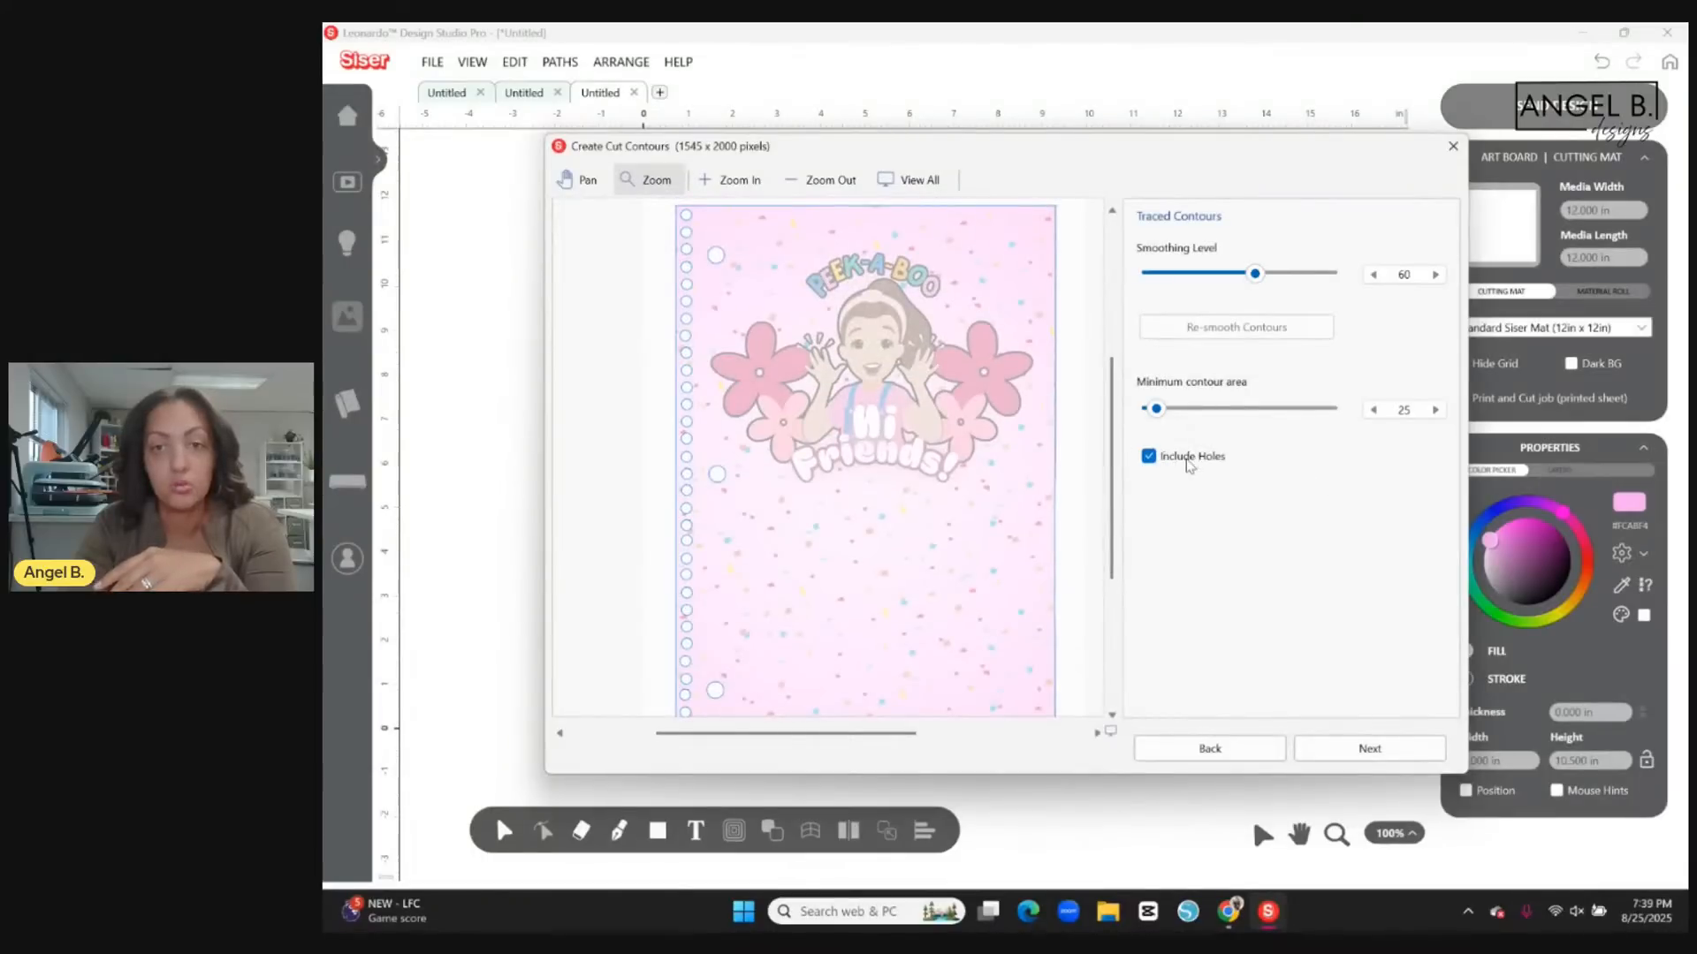
Compare the traced contours with and without holes, leaving Include Holes enabled.
left_click(1149, 457)
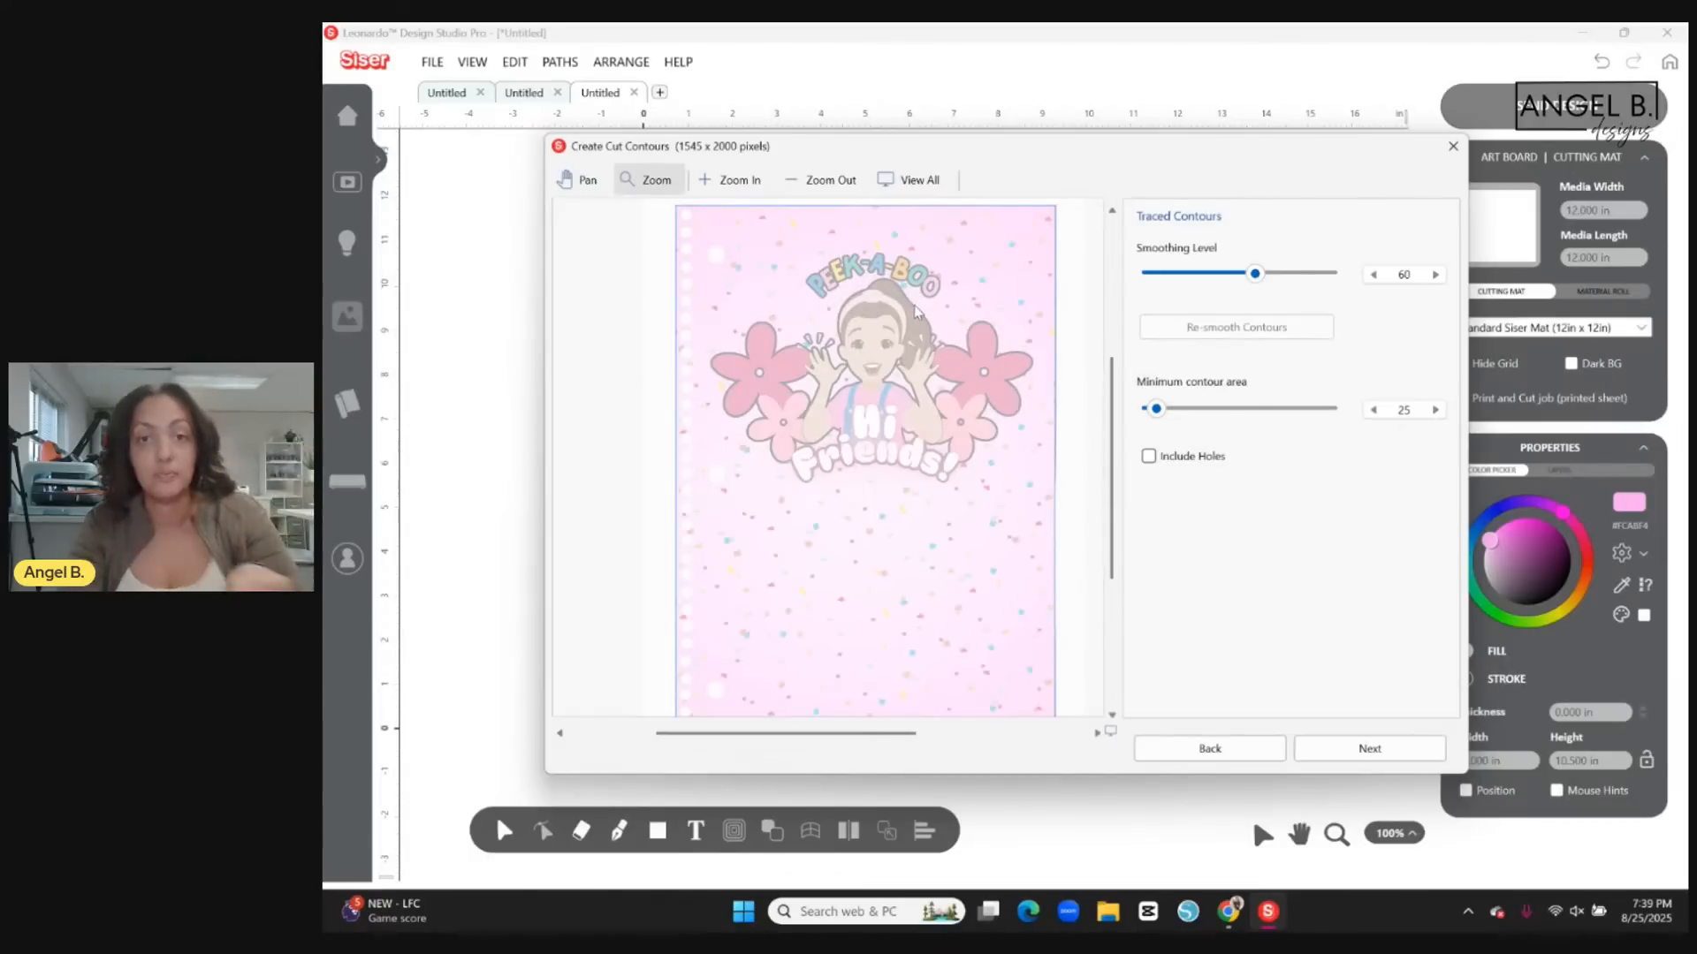
left_click(1149, 456)
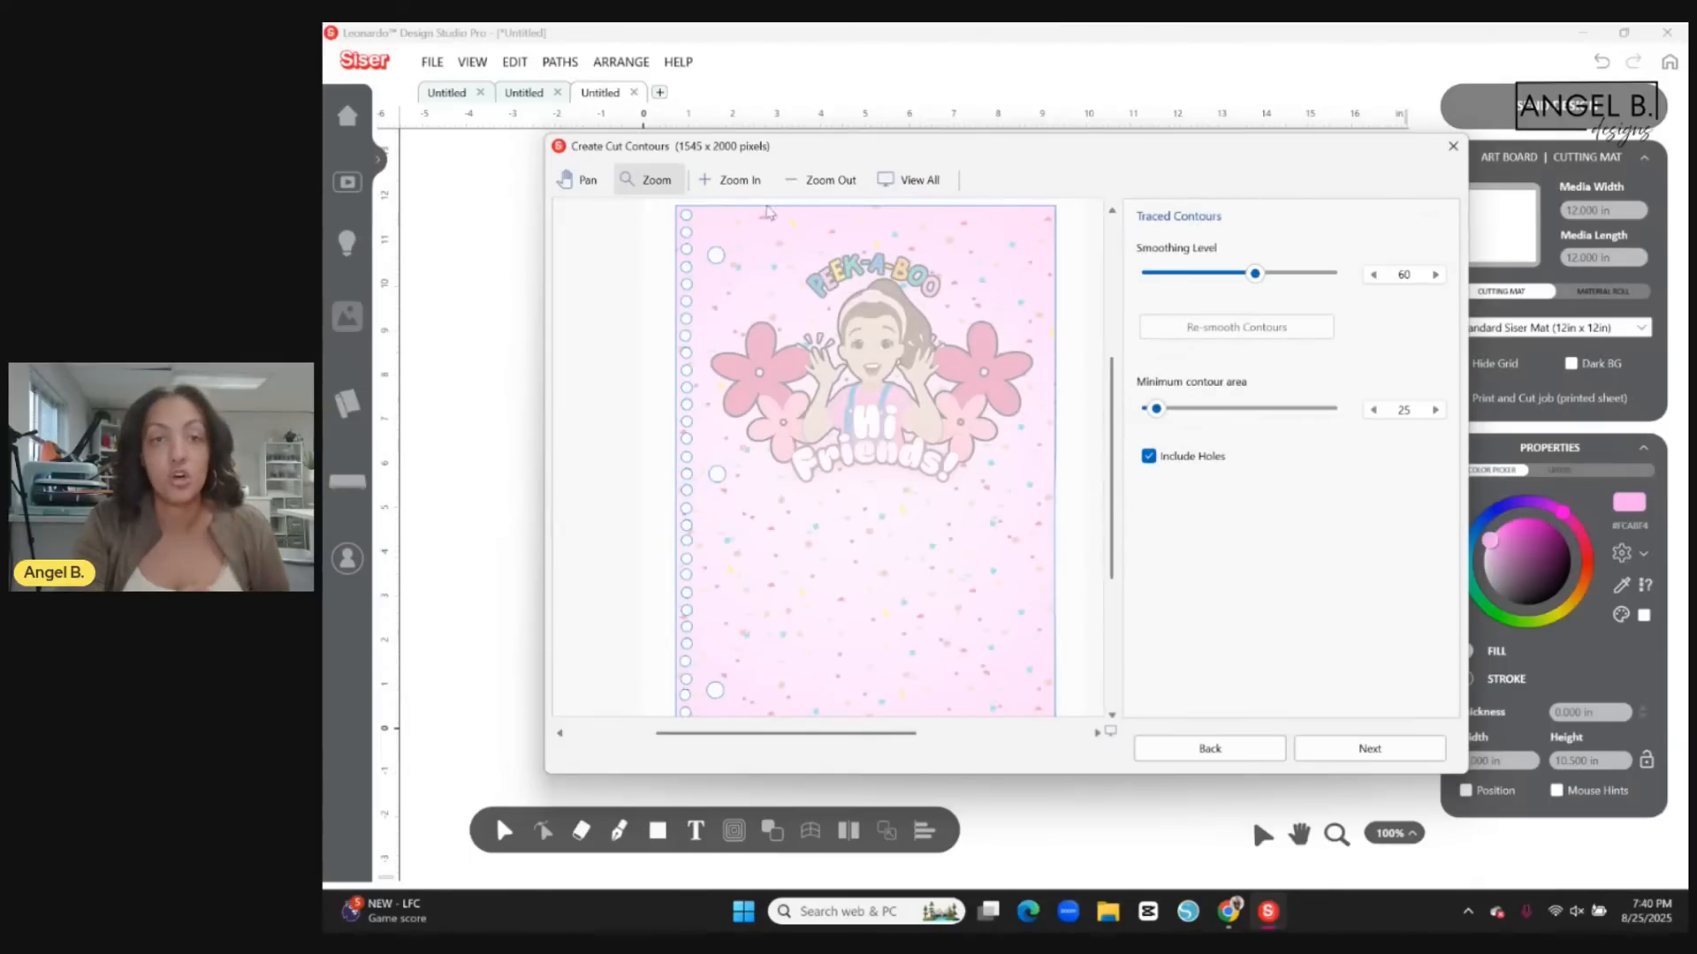
left_click(745, 183)
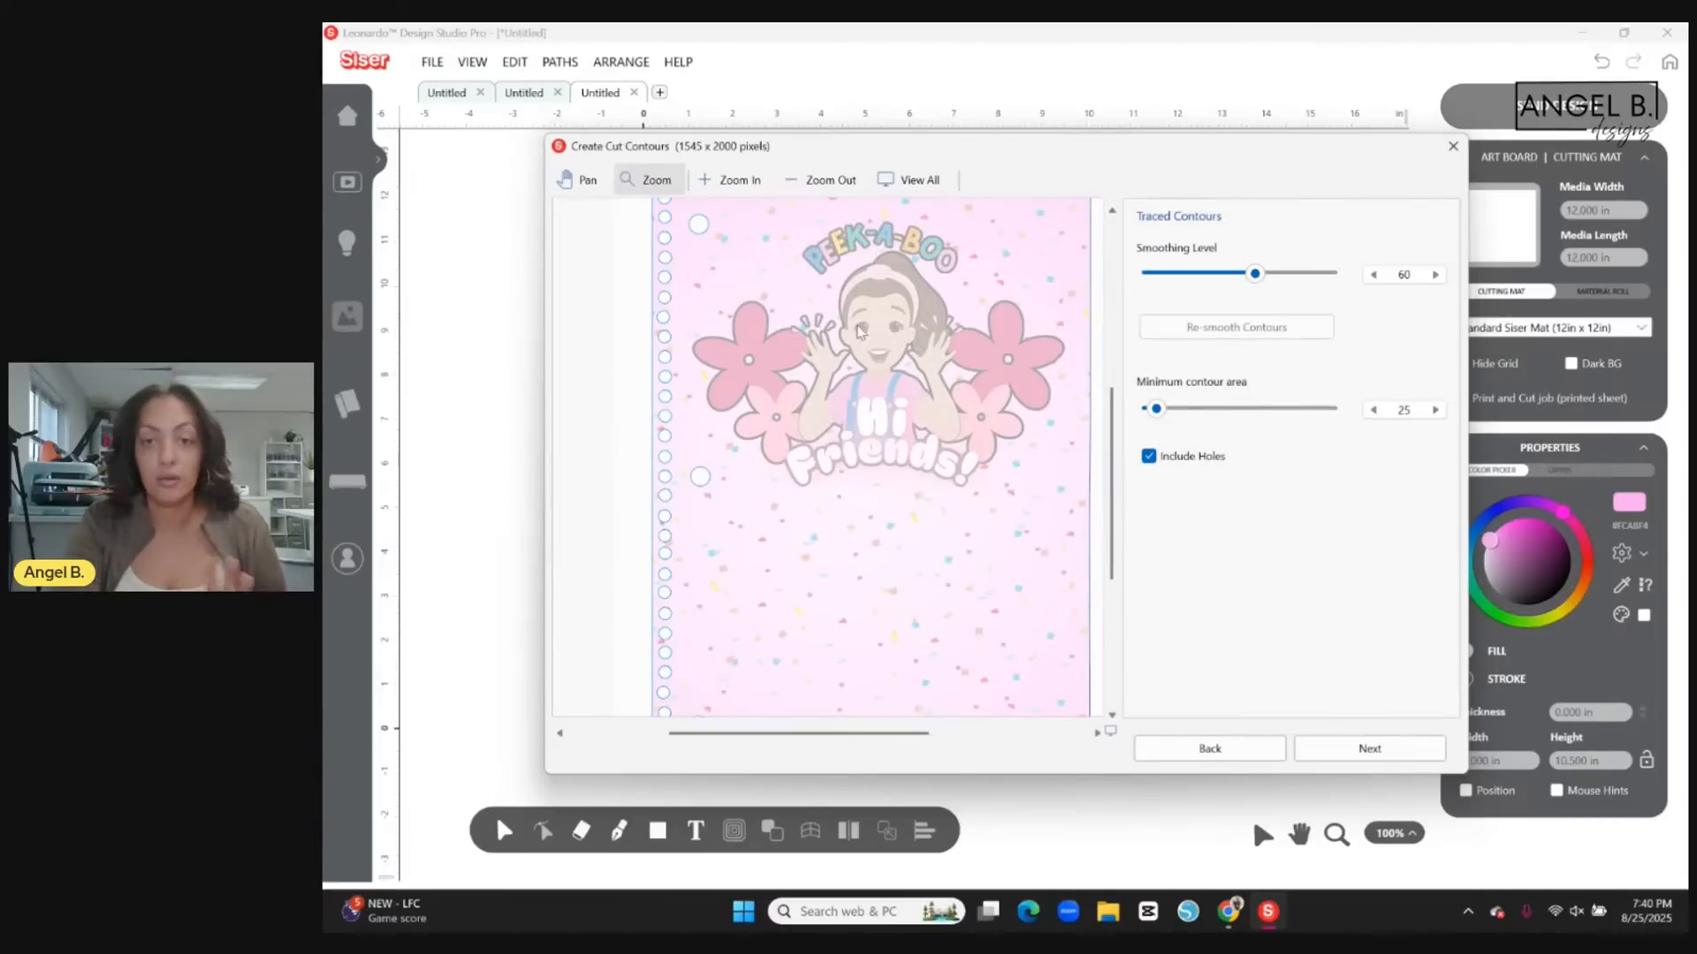
left_click(842, 191)
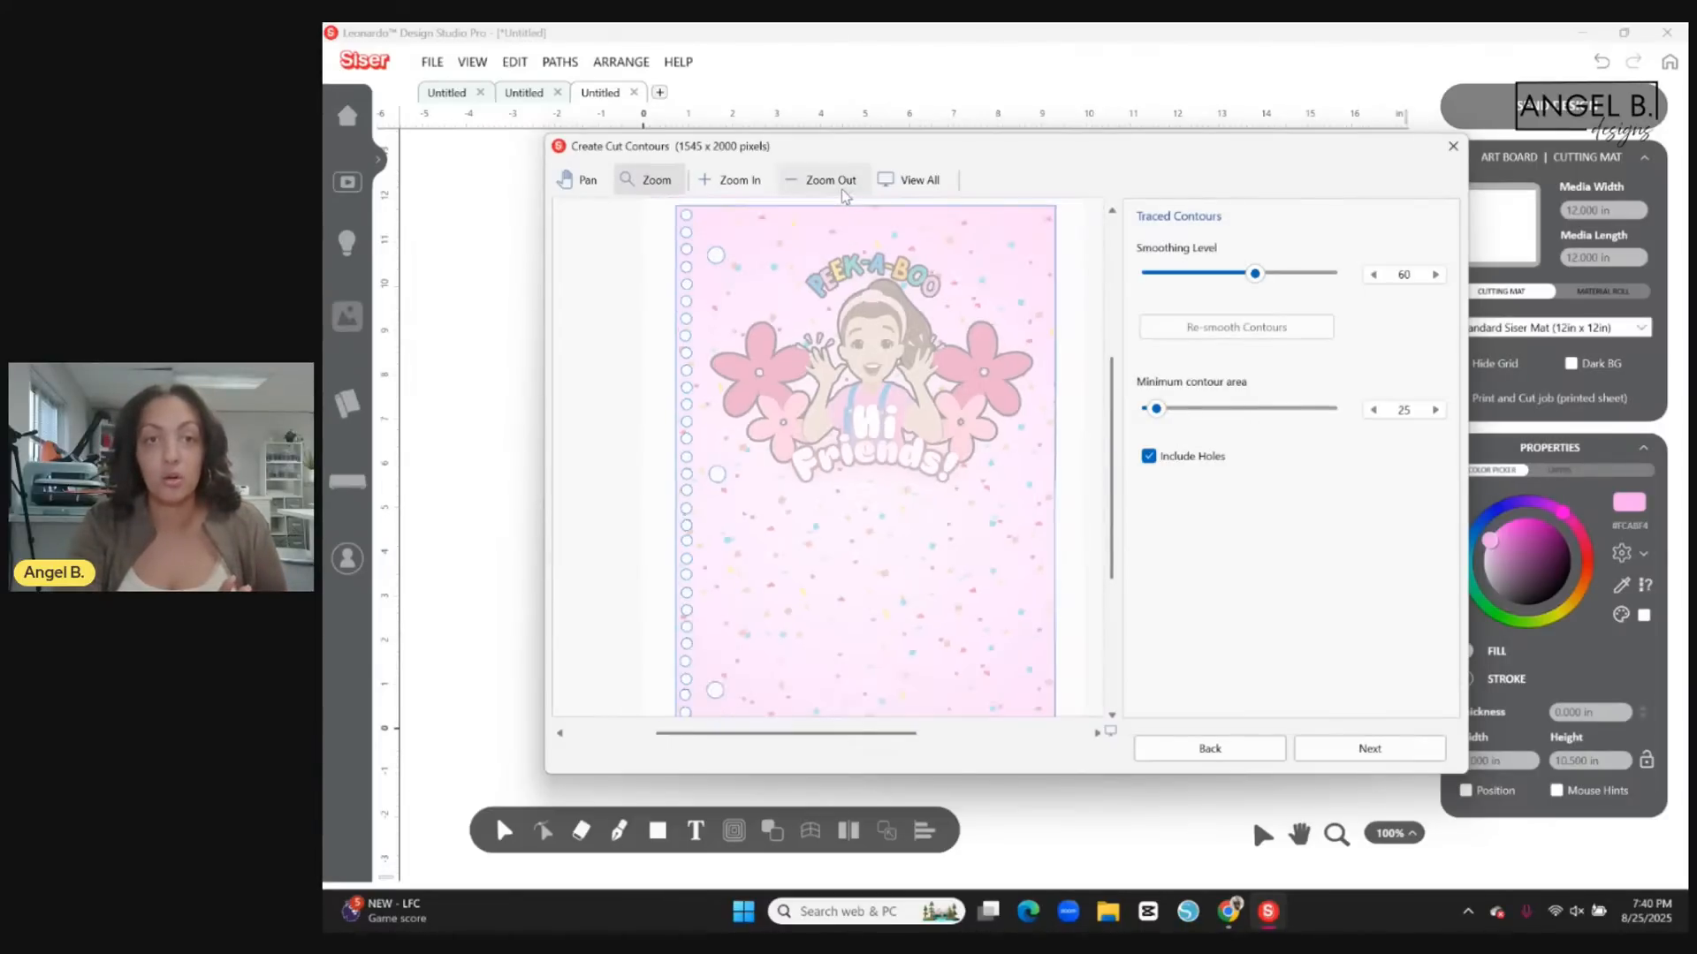
left_click(842, 189)
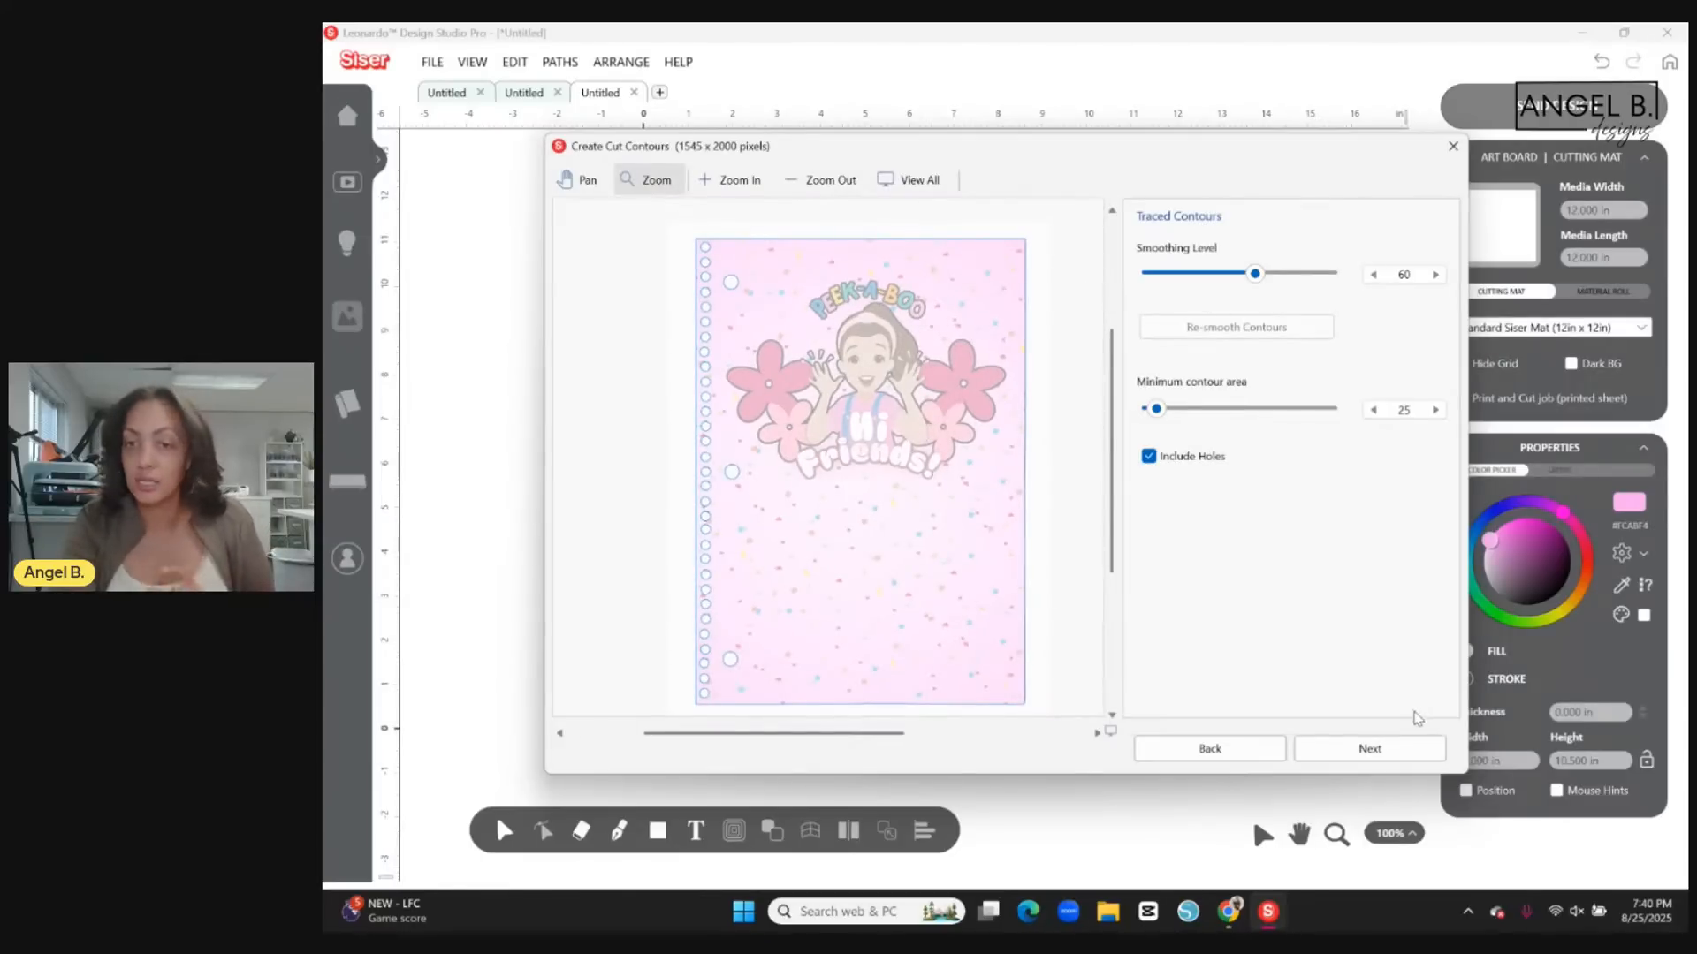
Finish the cut contours with holes included and an offset of 0, and move the imported cover near the page's upper-left corner.
left_click(1387, 752)
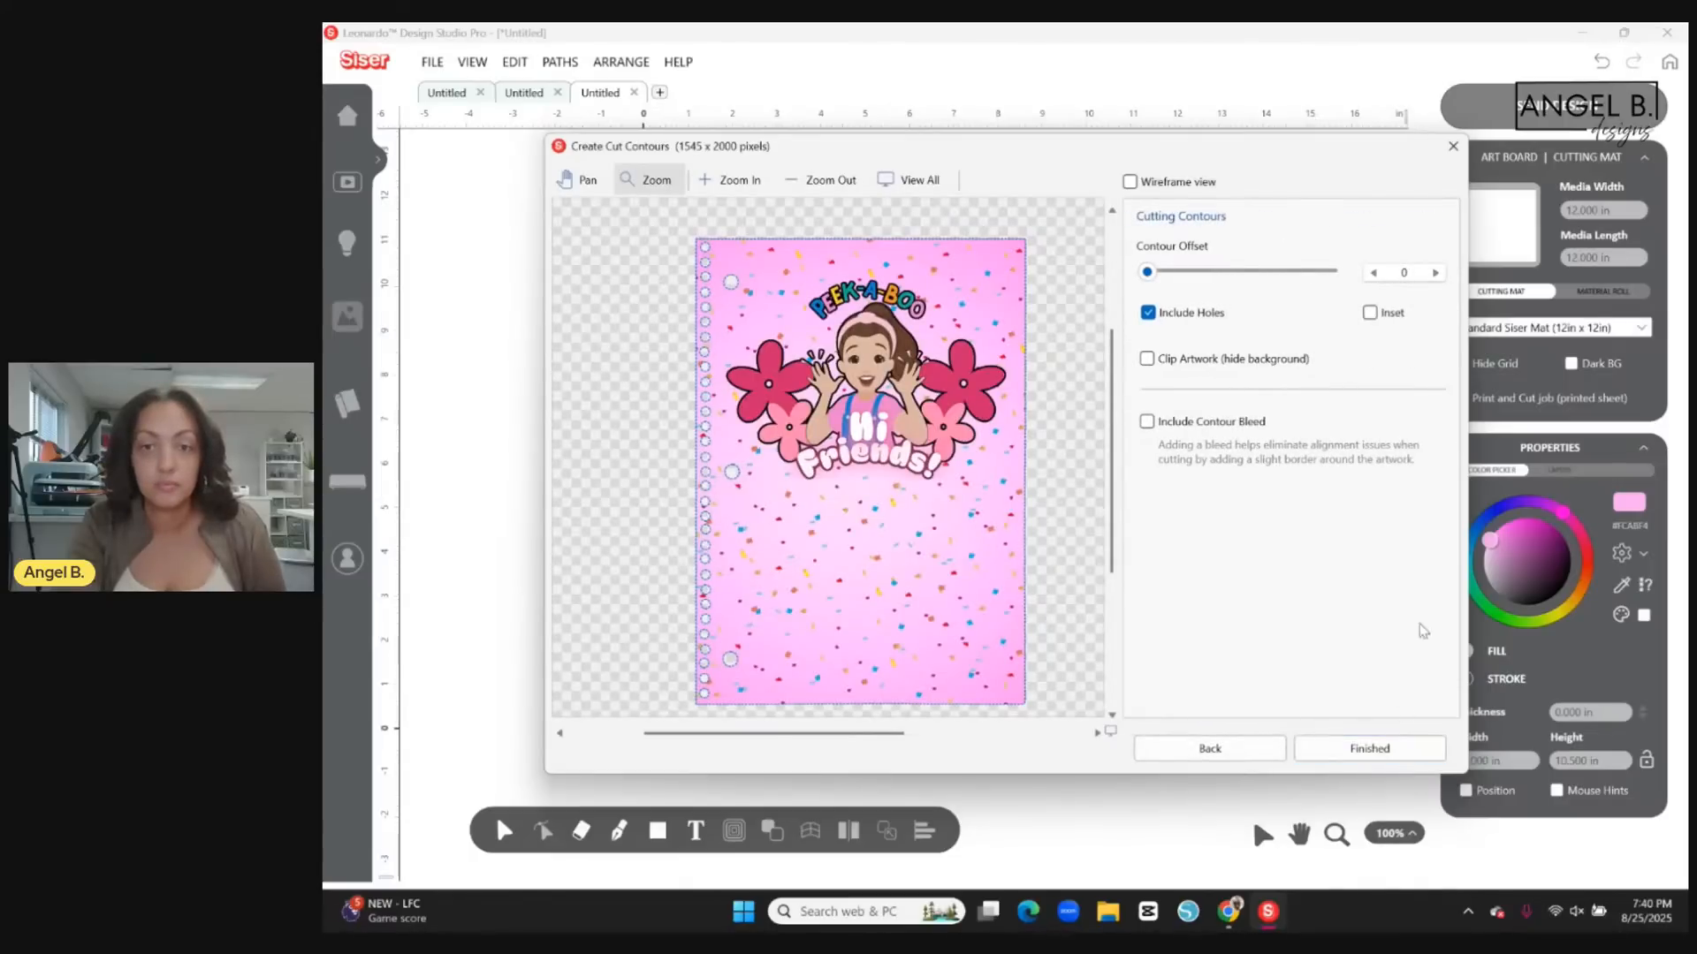
left_click(1406, 745)
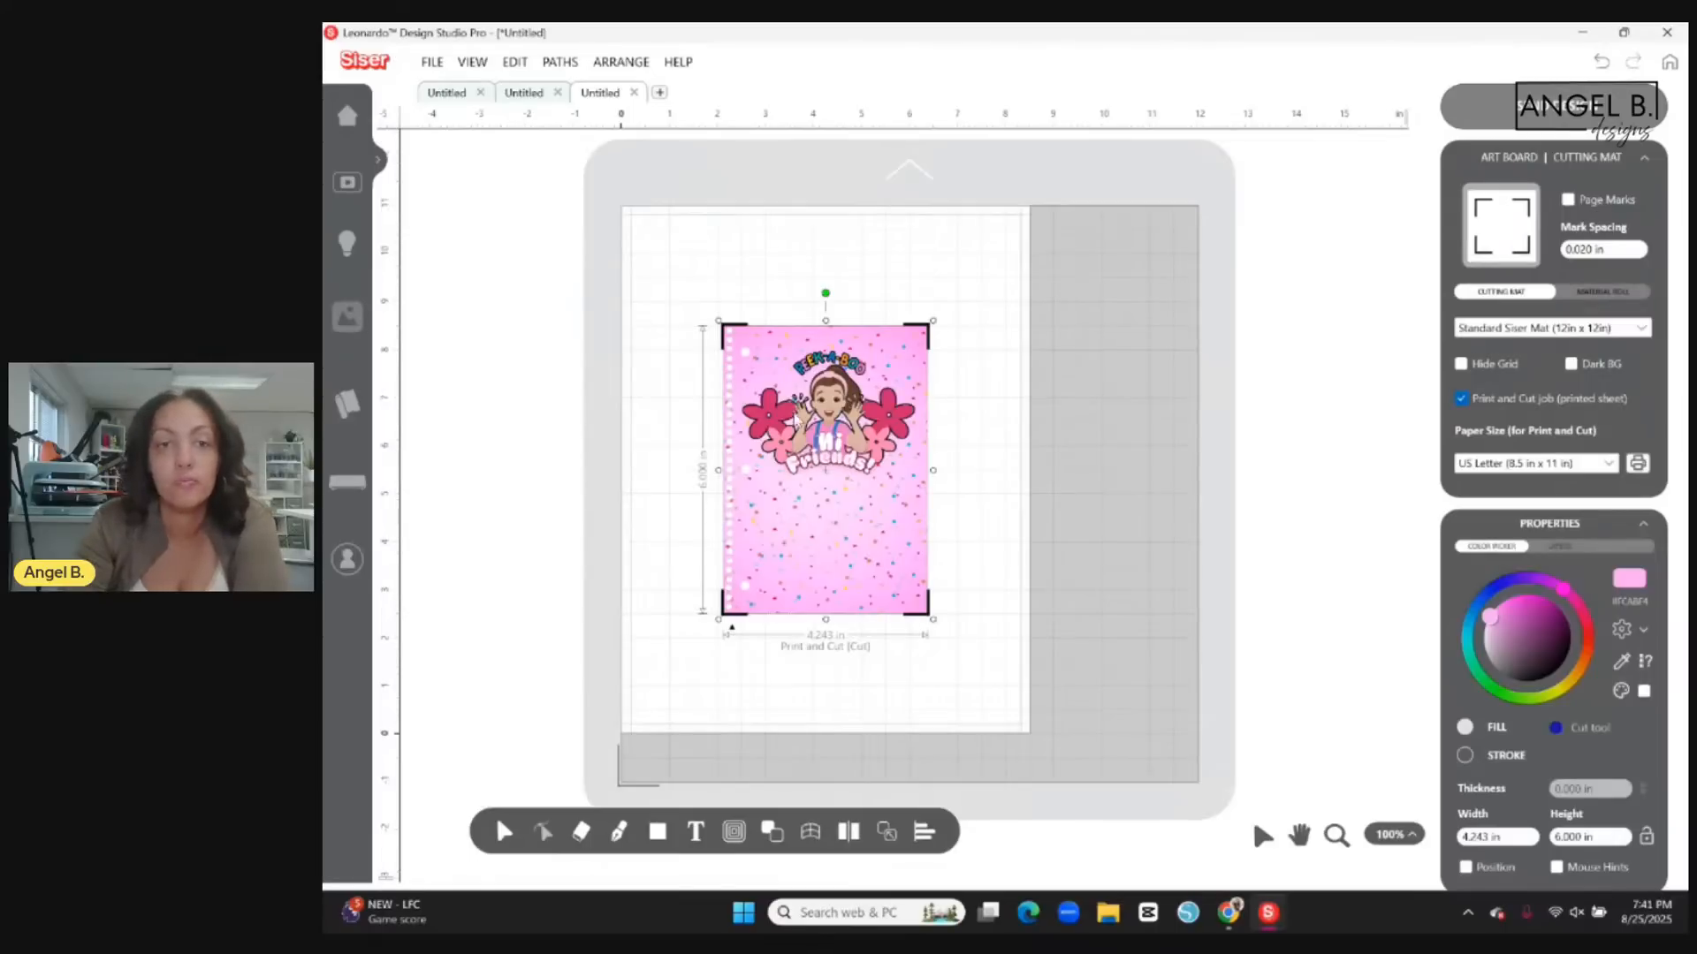
left_click_drag(796, 421, 721, 340)
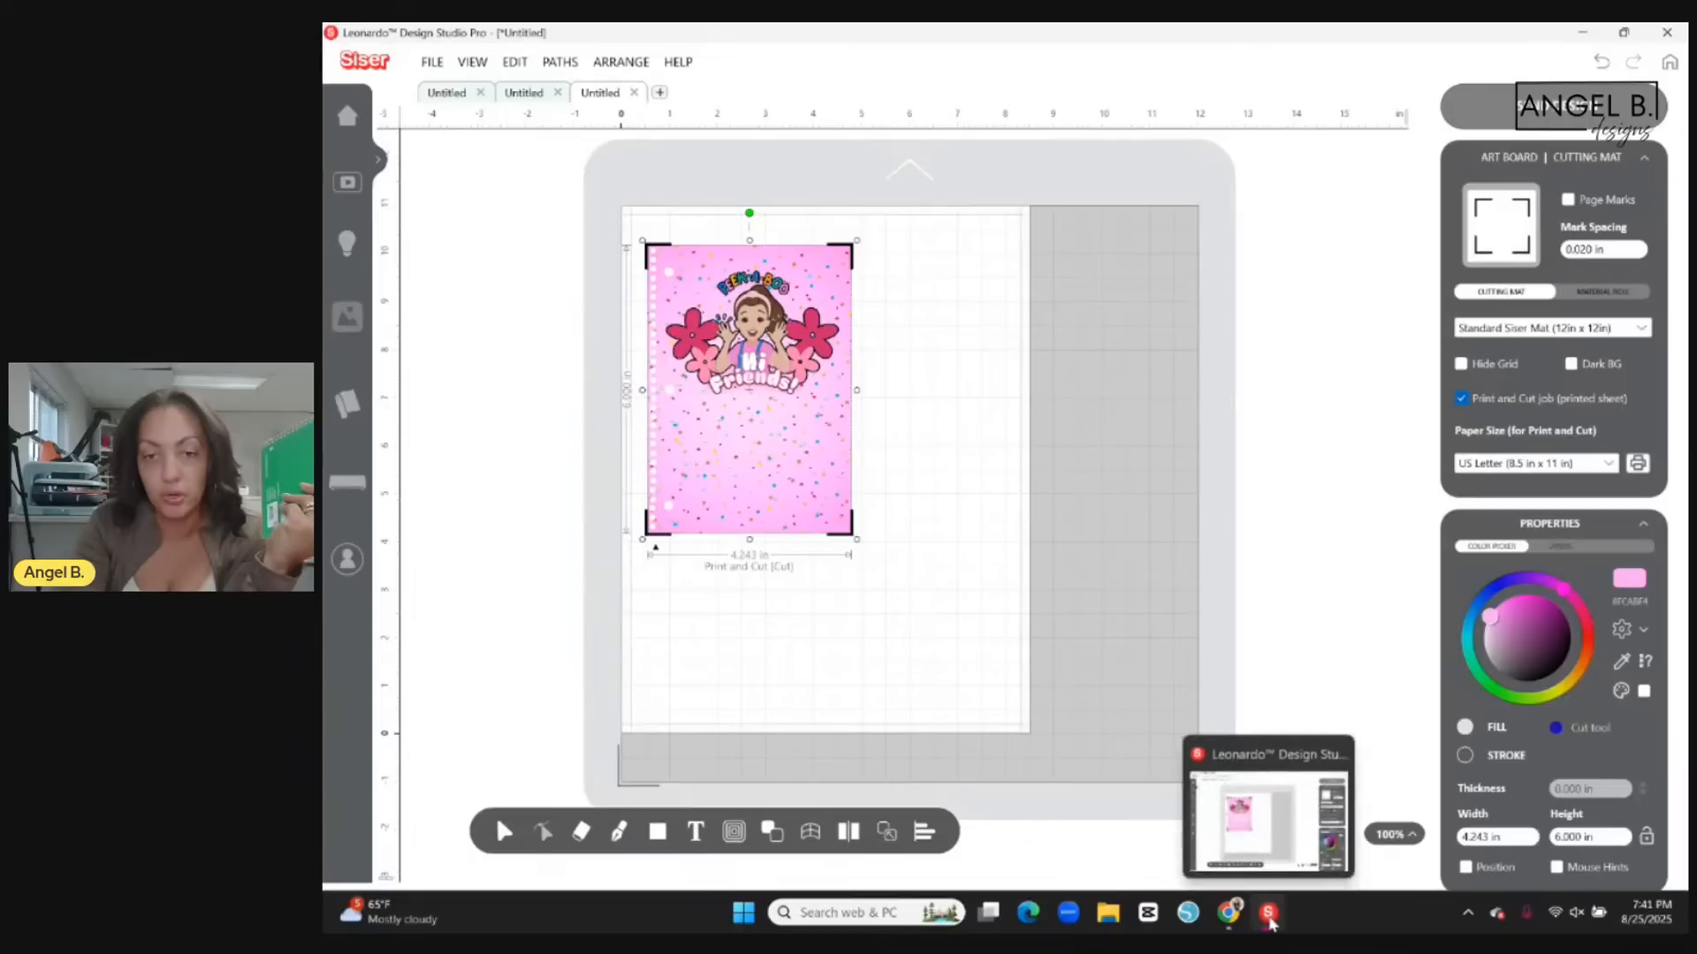
left_click(1270, 921)
left_click(618, 40)
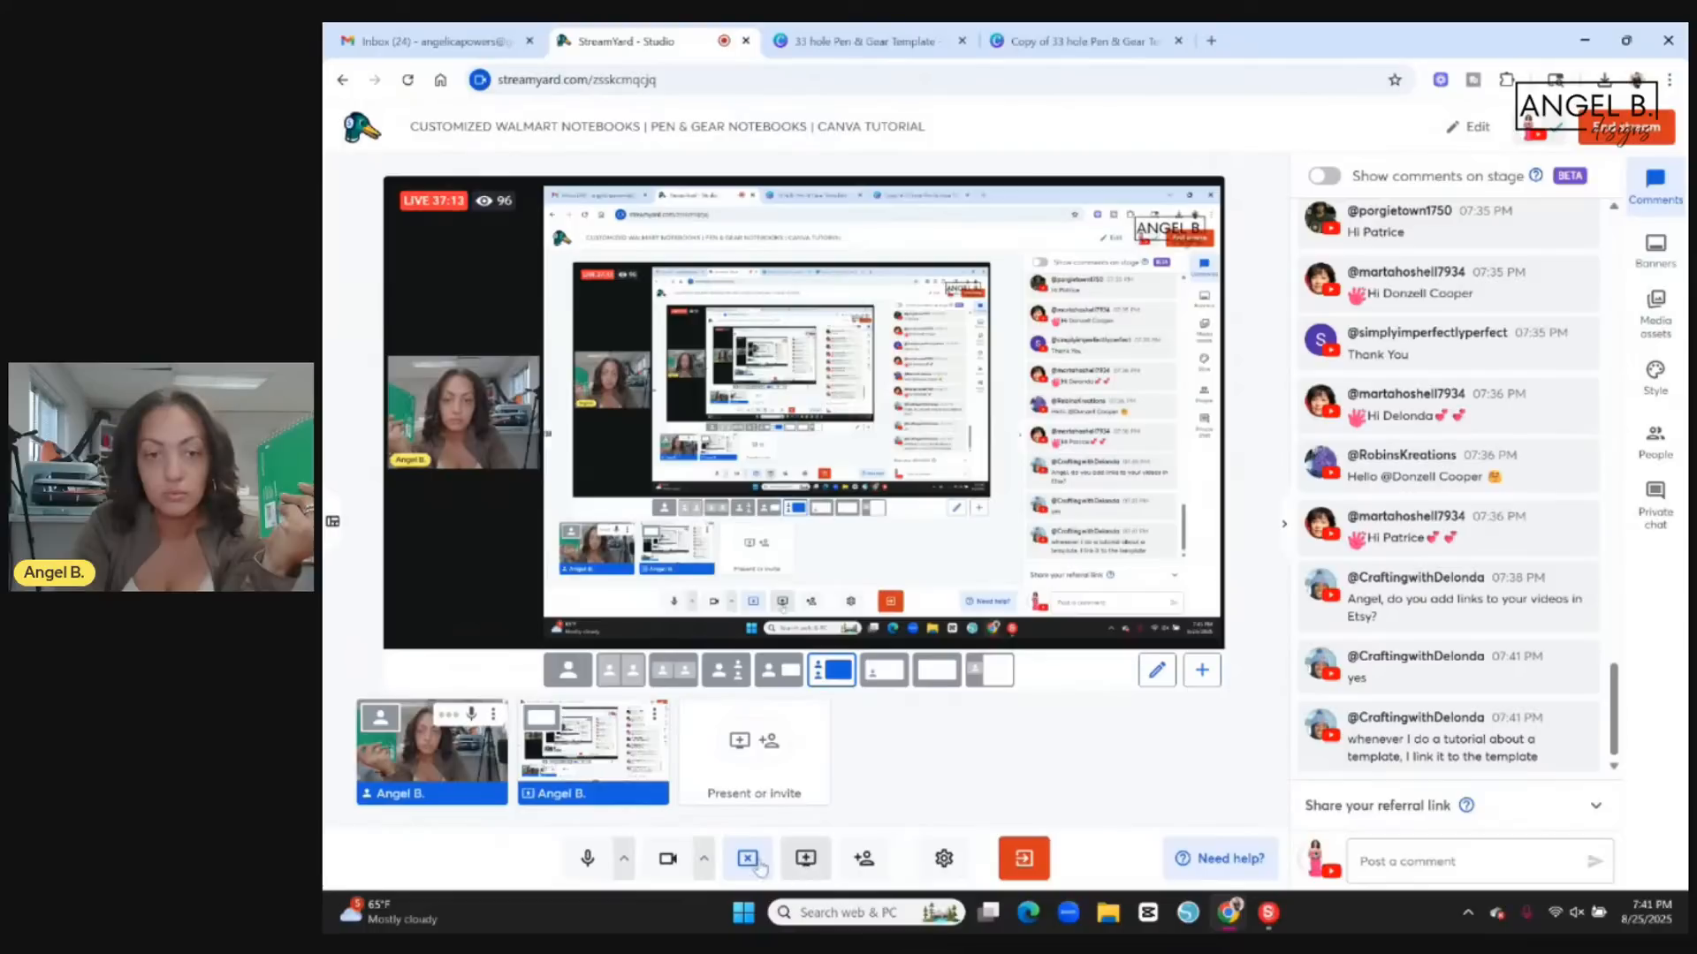
left_click(805, 861)
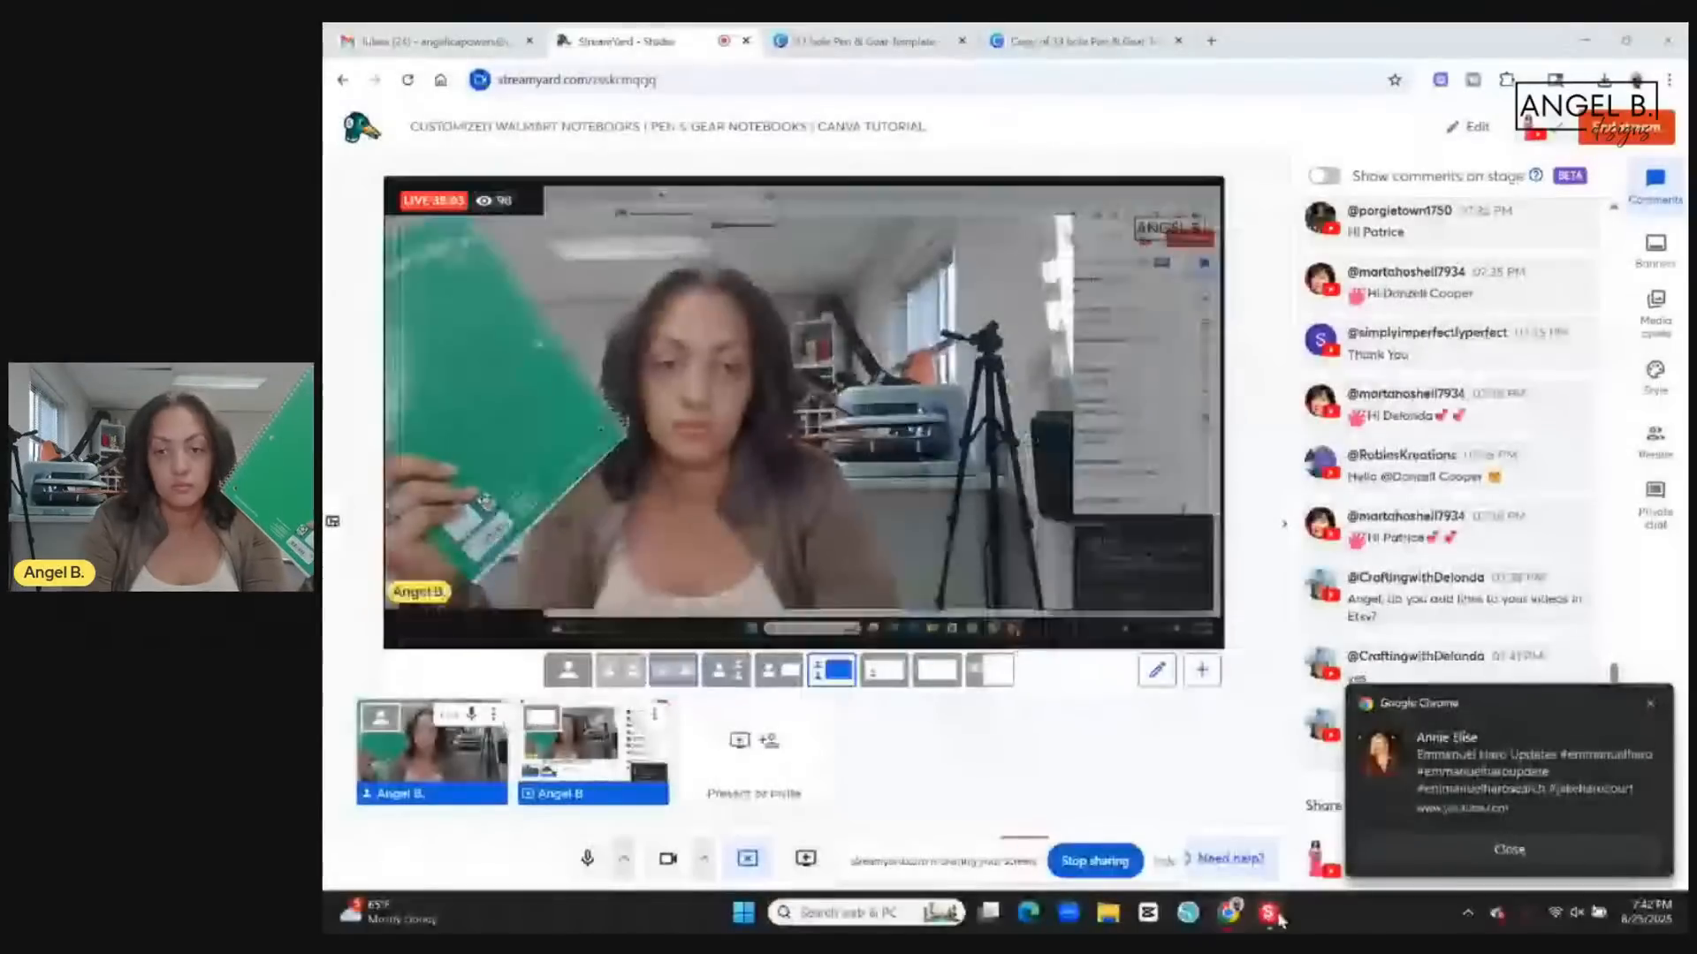
left_click(1268, 914)
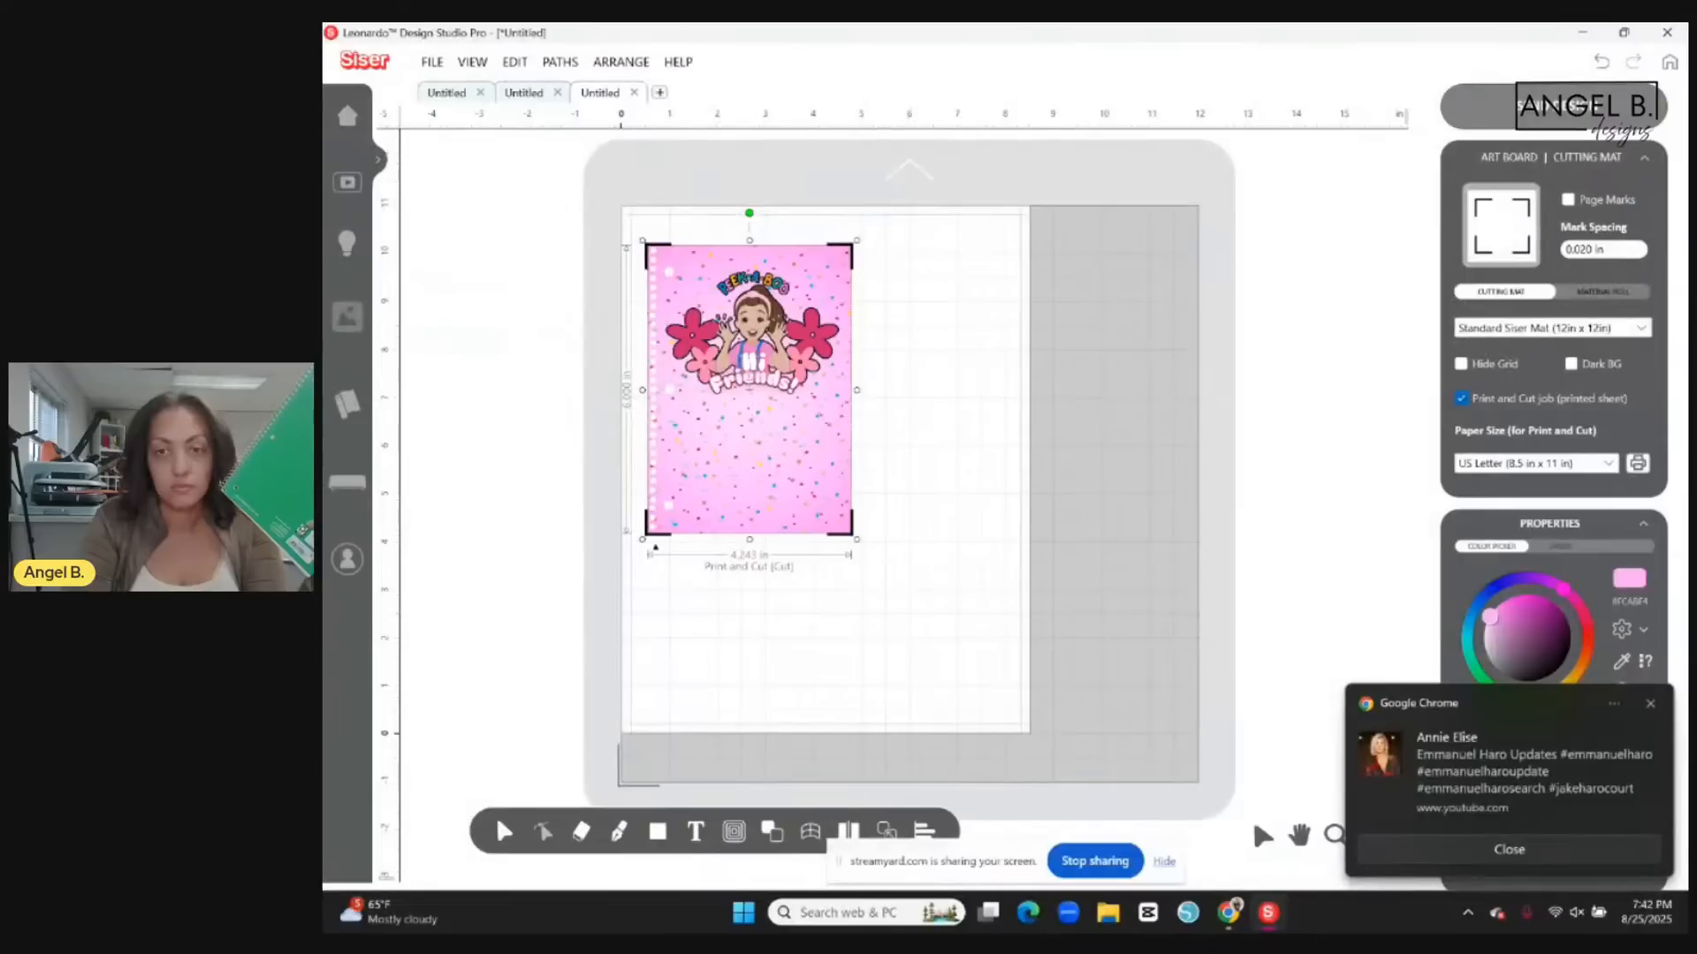
left_click(1604, 858)
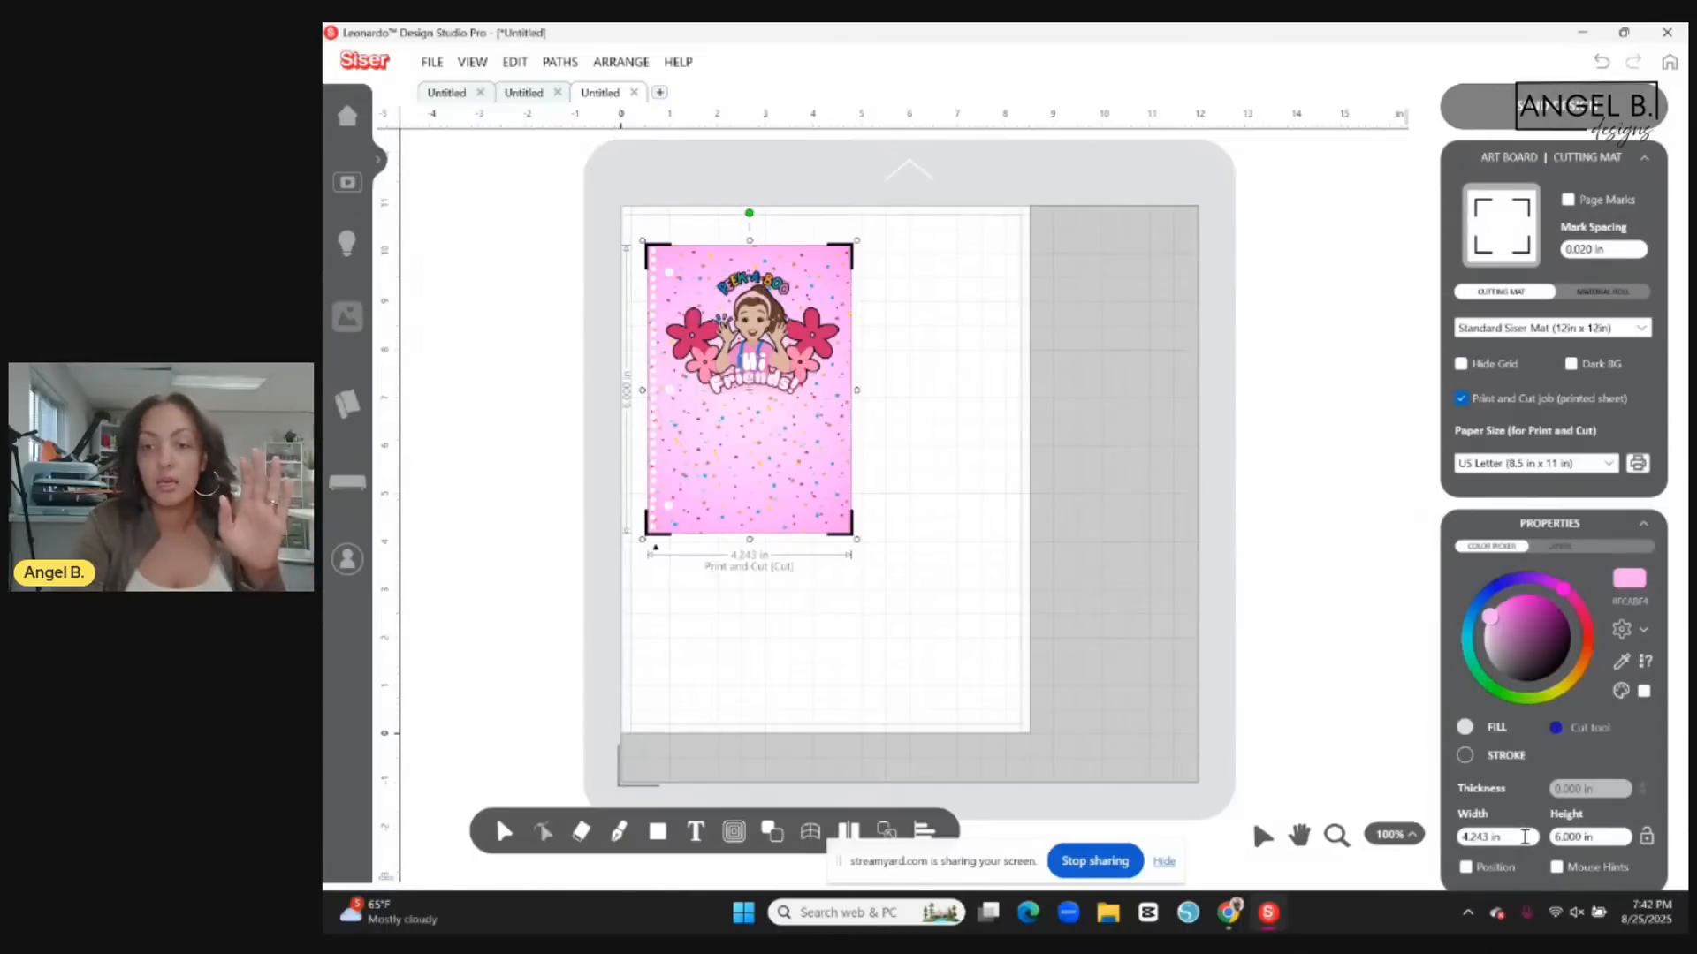
Resize the cover to a width of 8 in and a height of 10.5 in.
left_click_drag(1524, 836, 1459, 837)
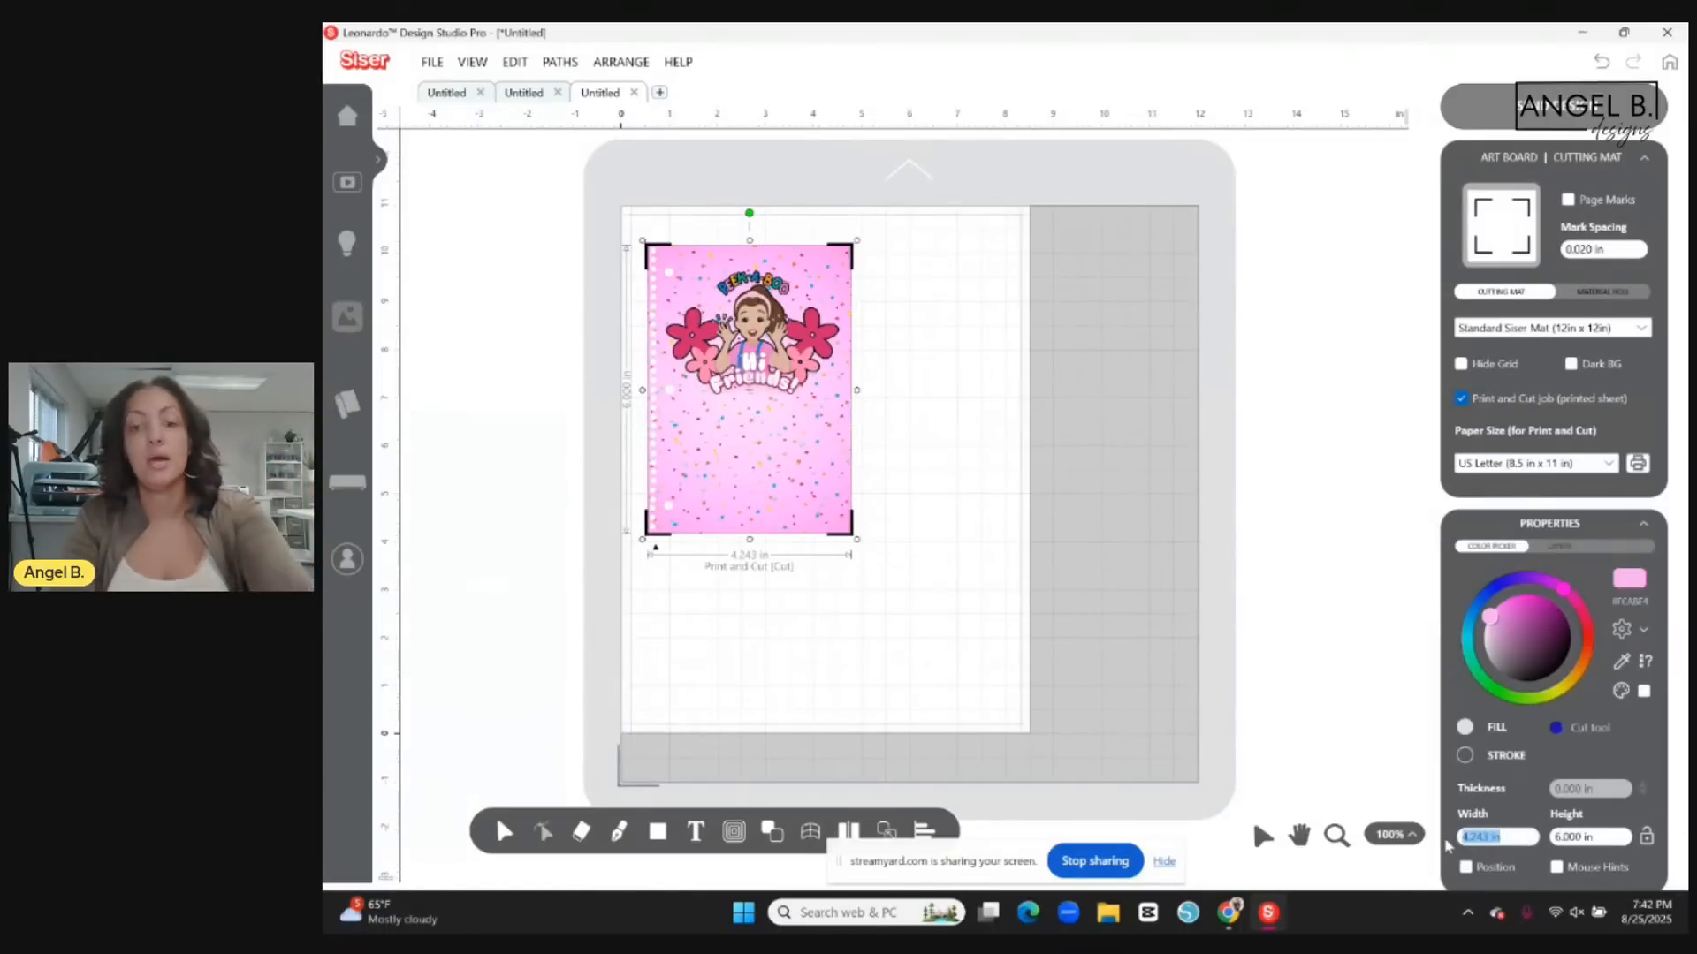
type("8")
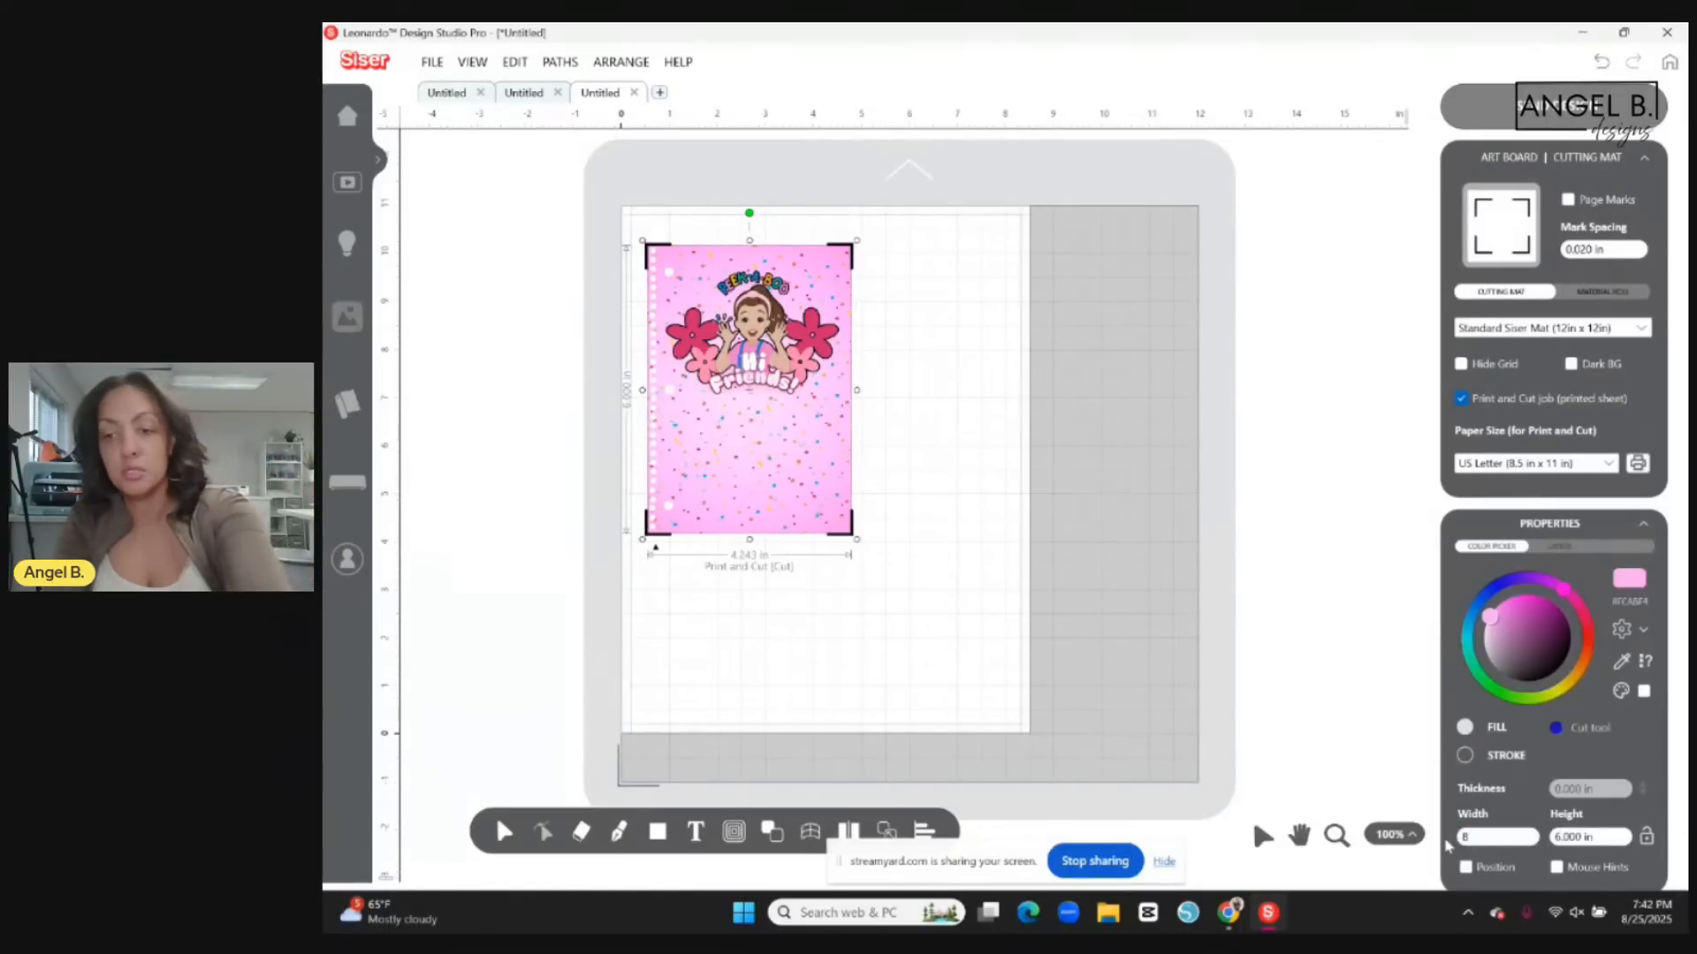
key("Return")
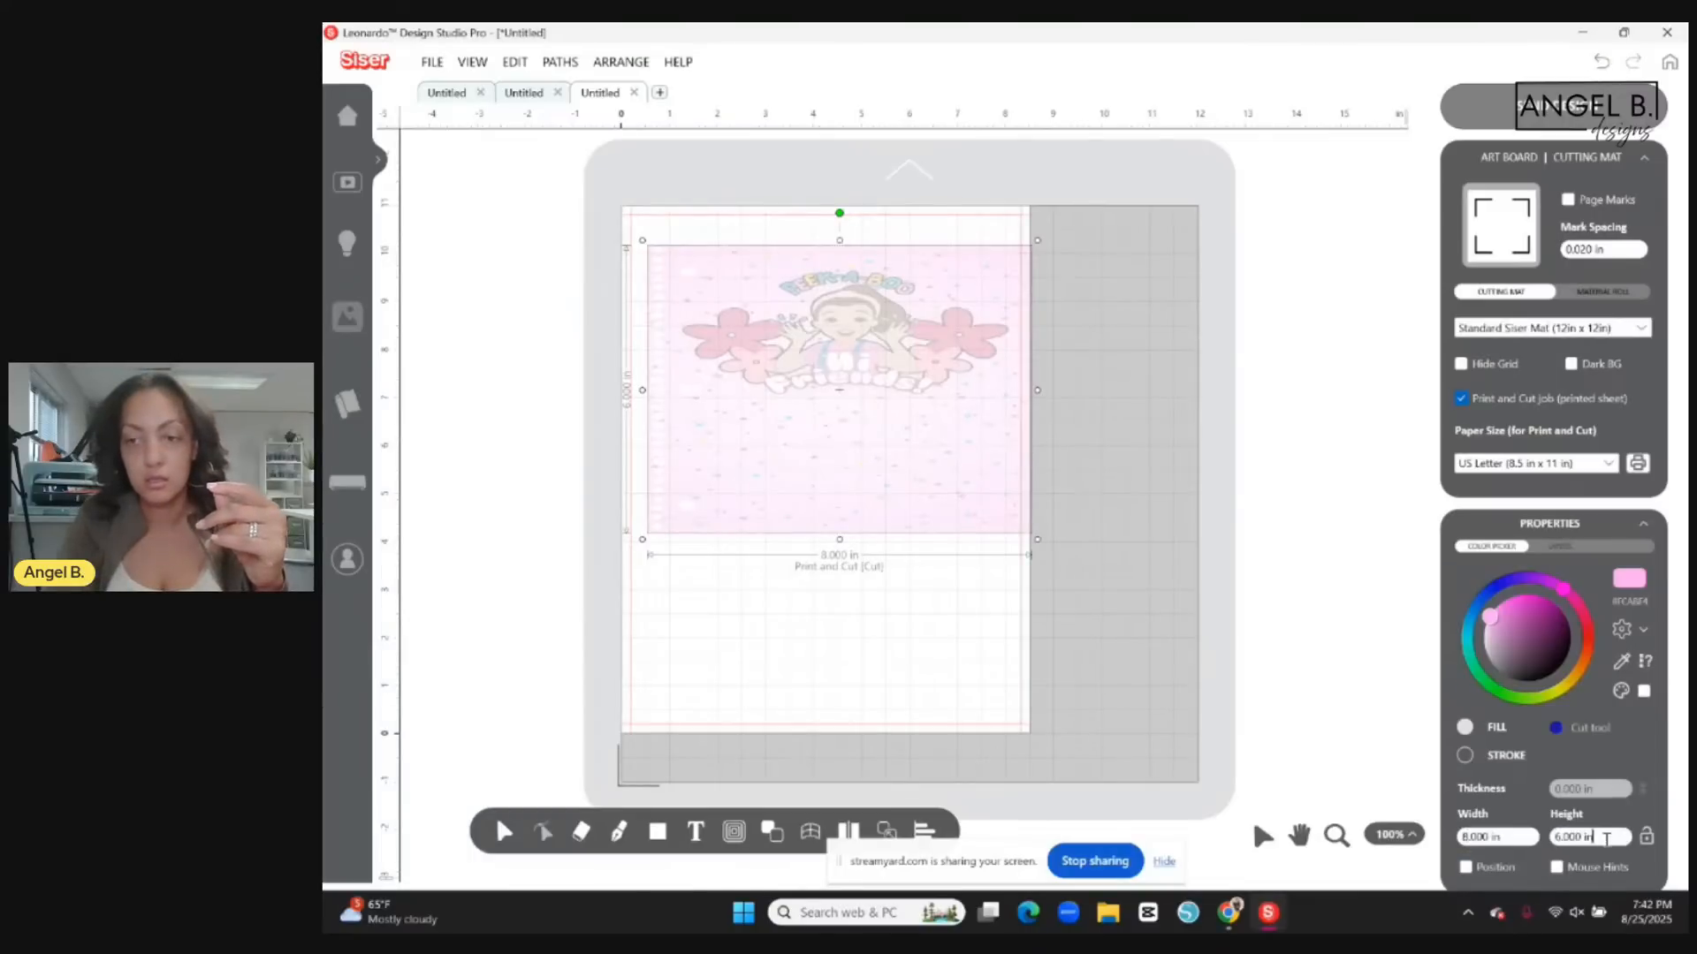
left_click_drag(1607, 836, 1481, 837)
type("1")
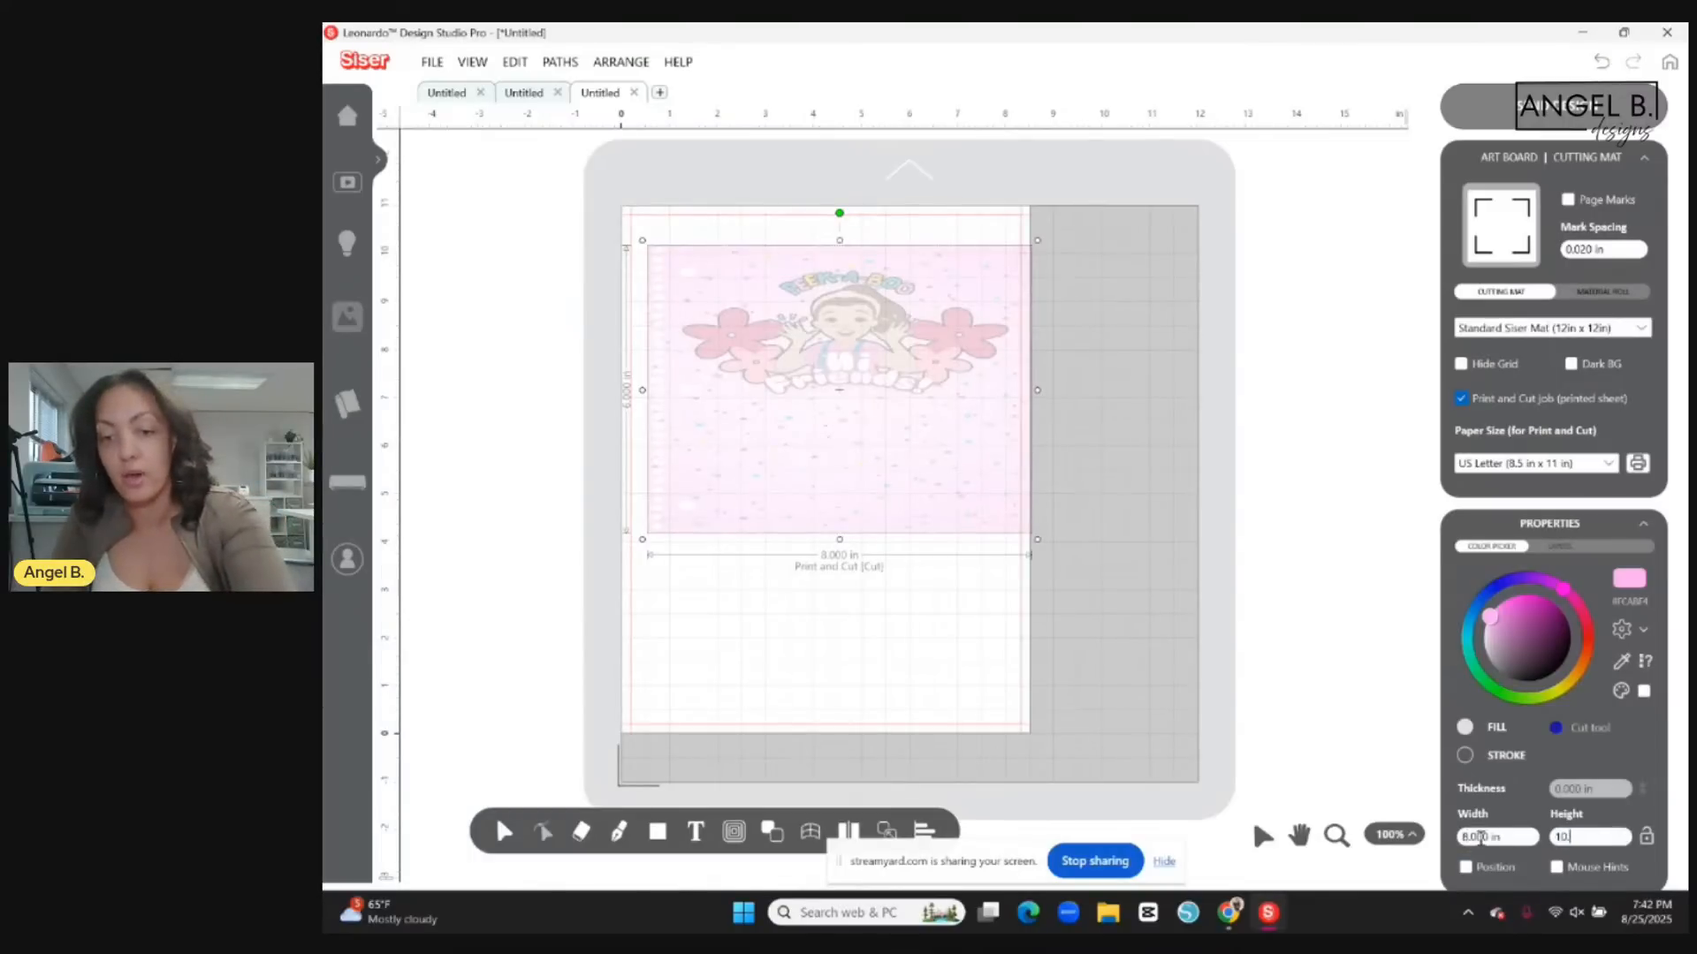
type("0.5")
key("Return")
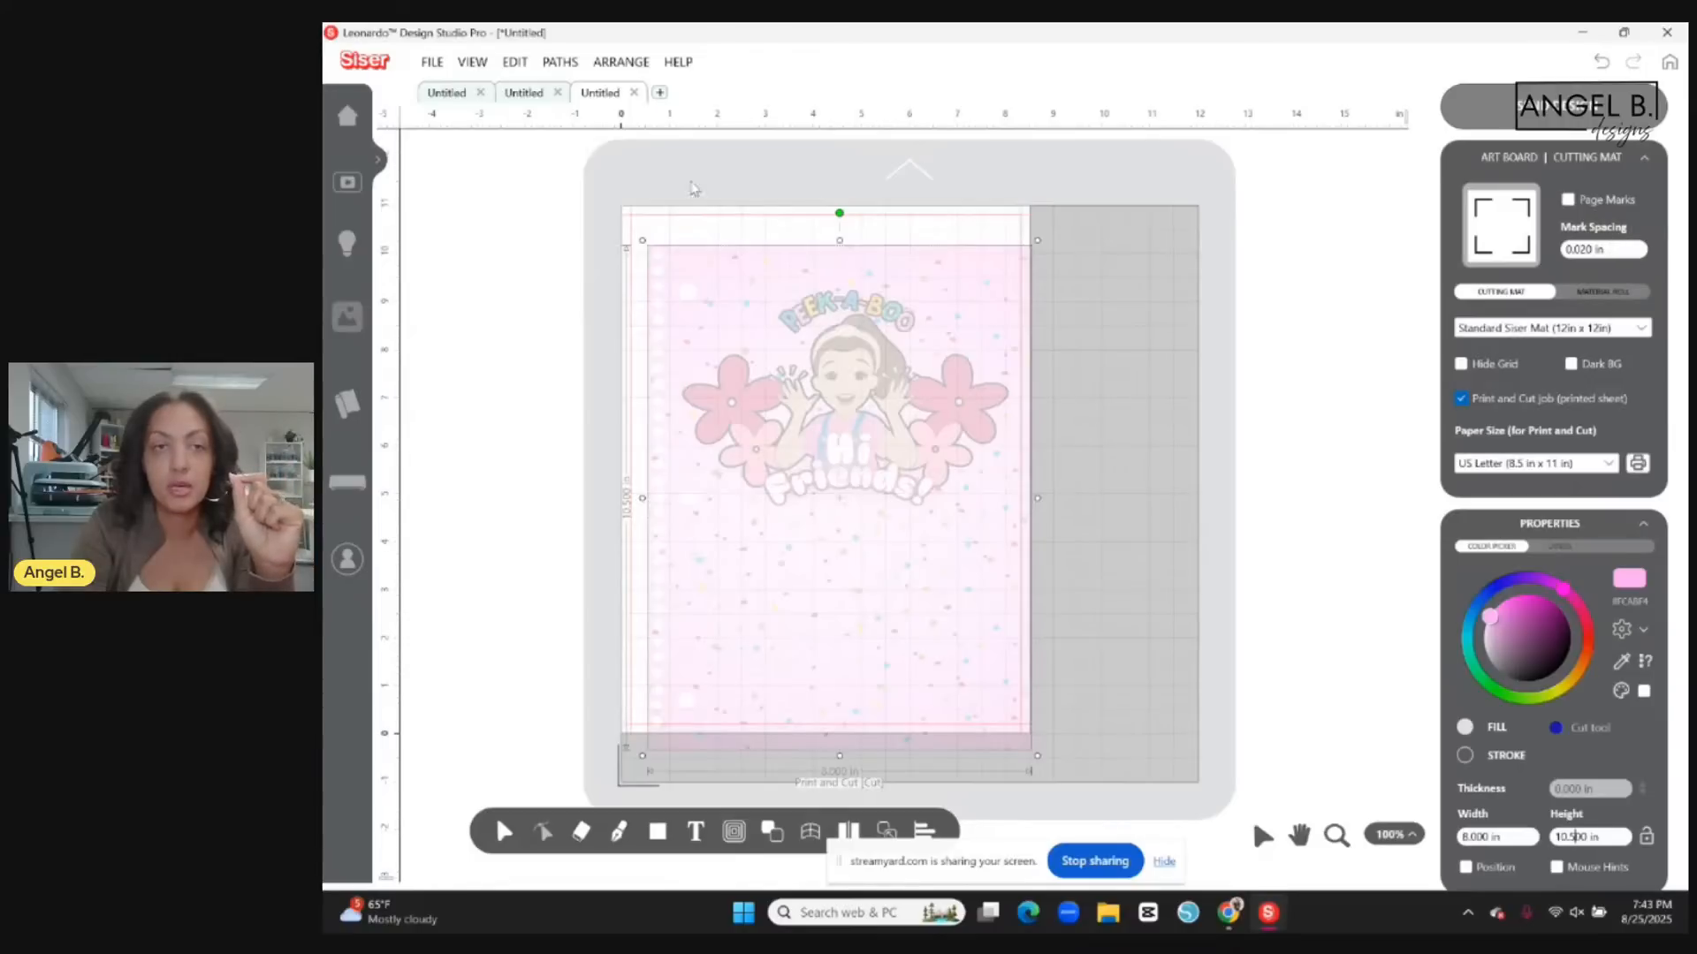
Turn on the print and cut job for the Soccer Mom design and check its mark spacing.
left_click(439, 96)
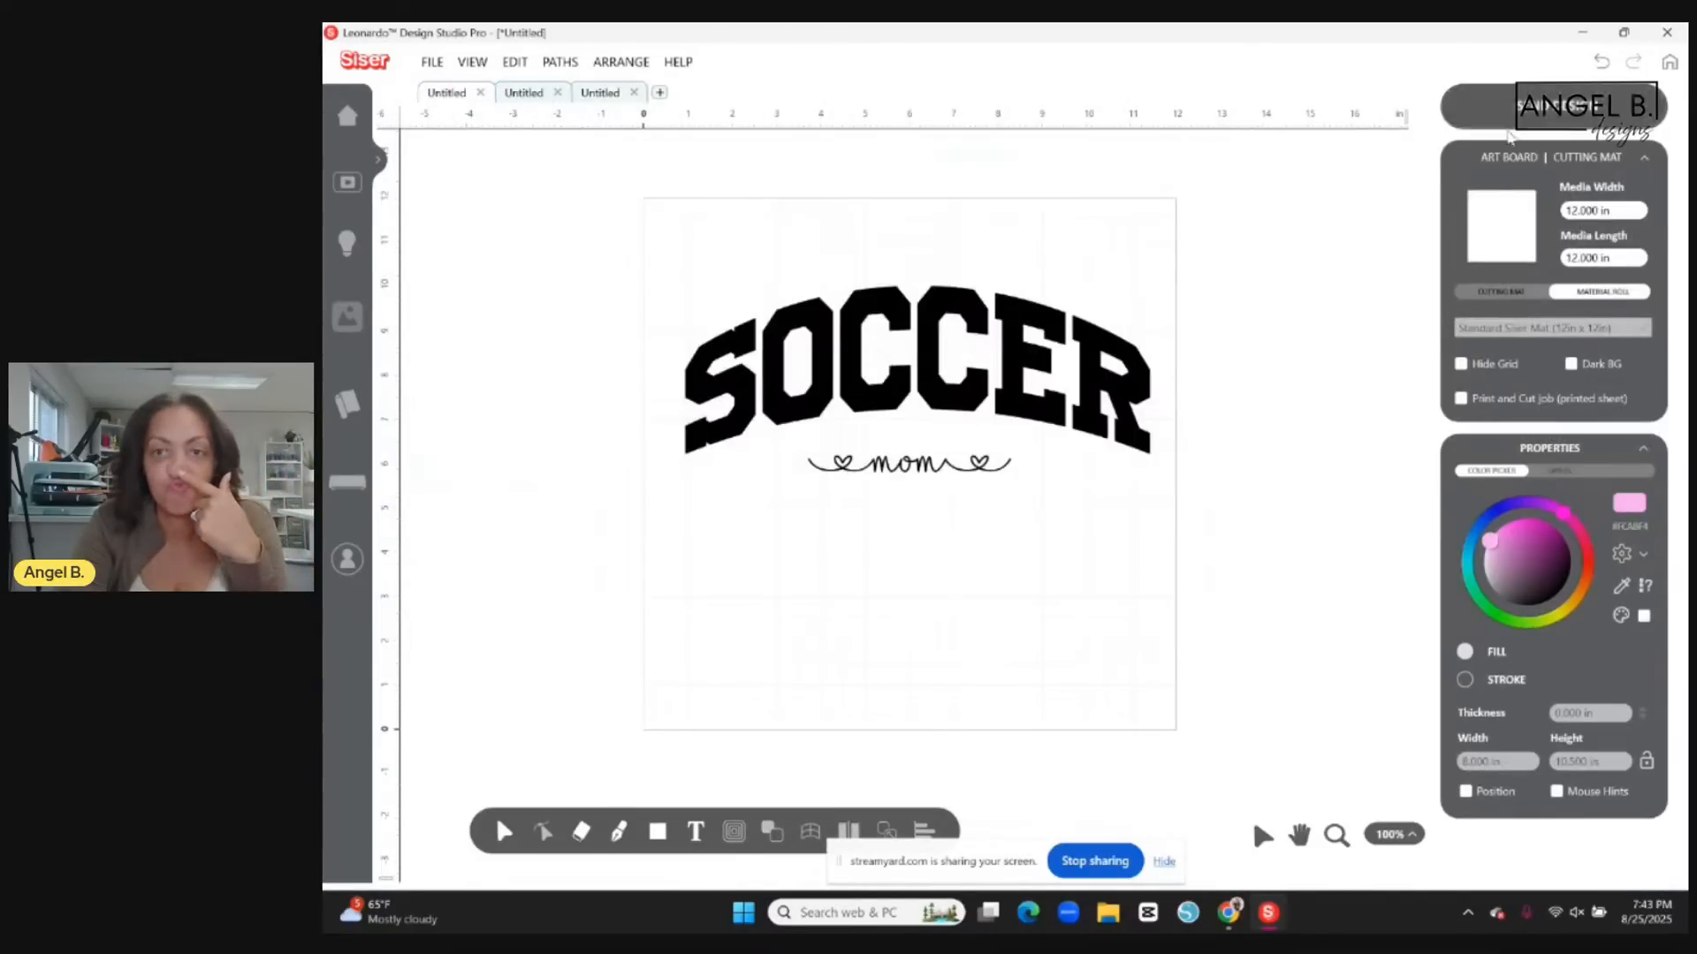
left_click(1460, 399)
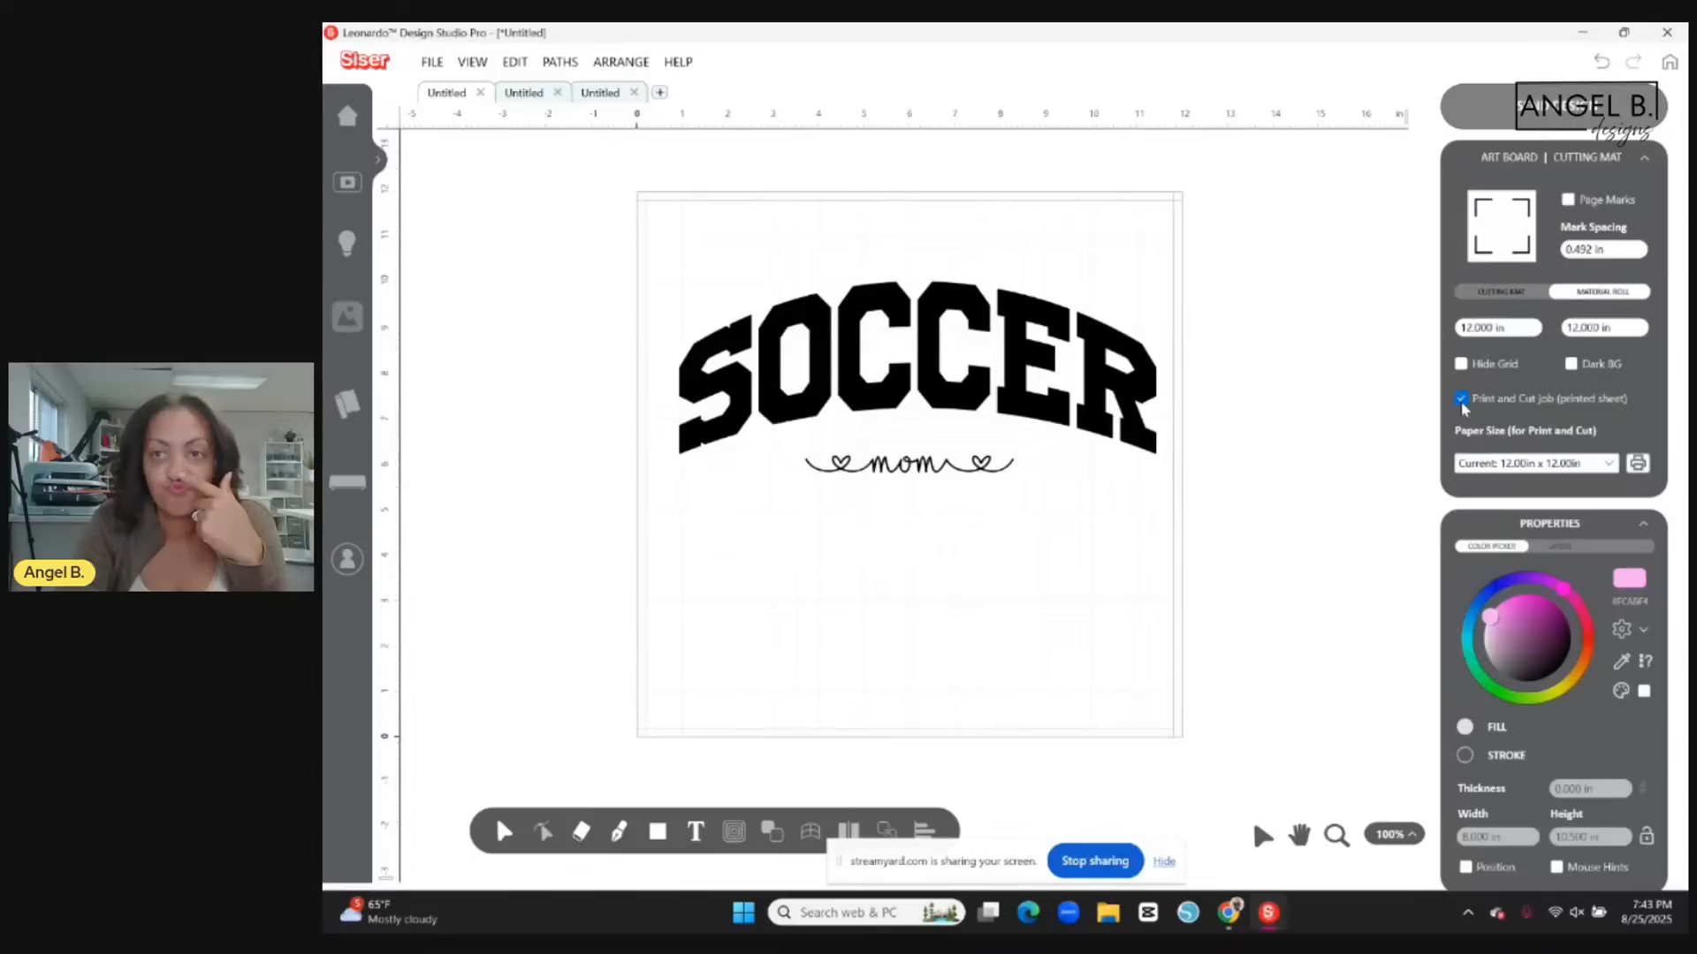
left_click(1566, 250)
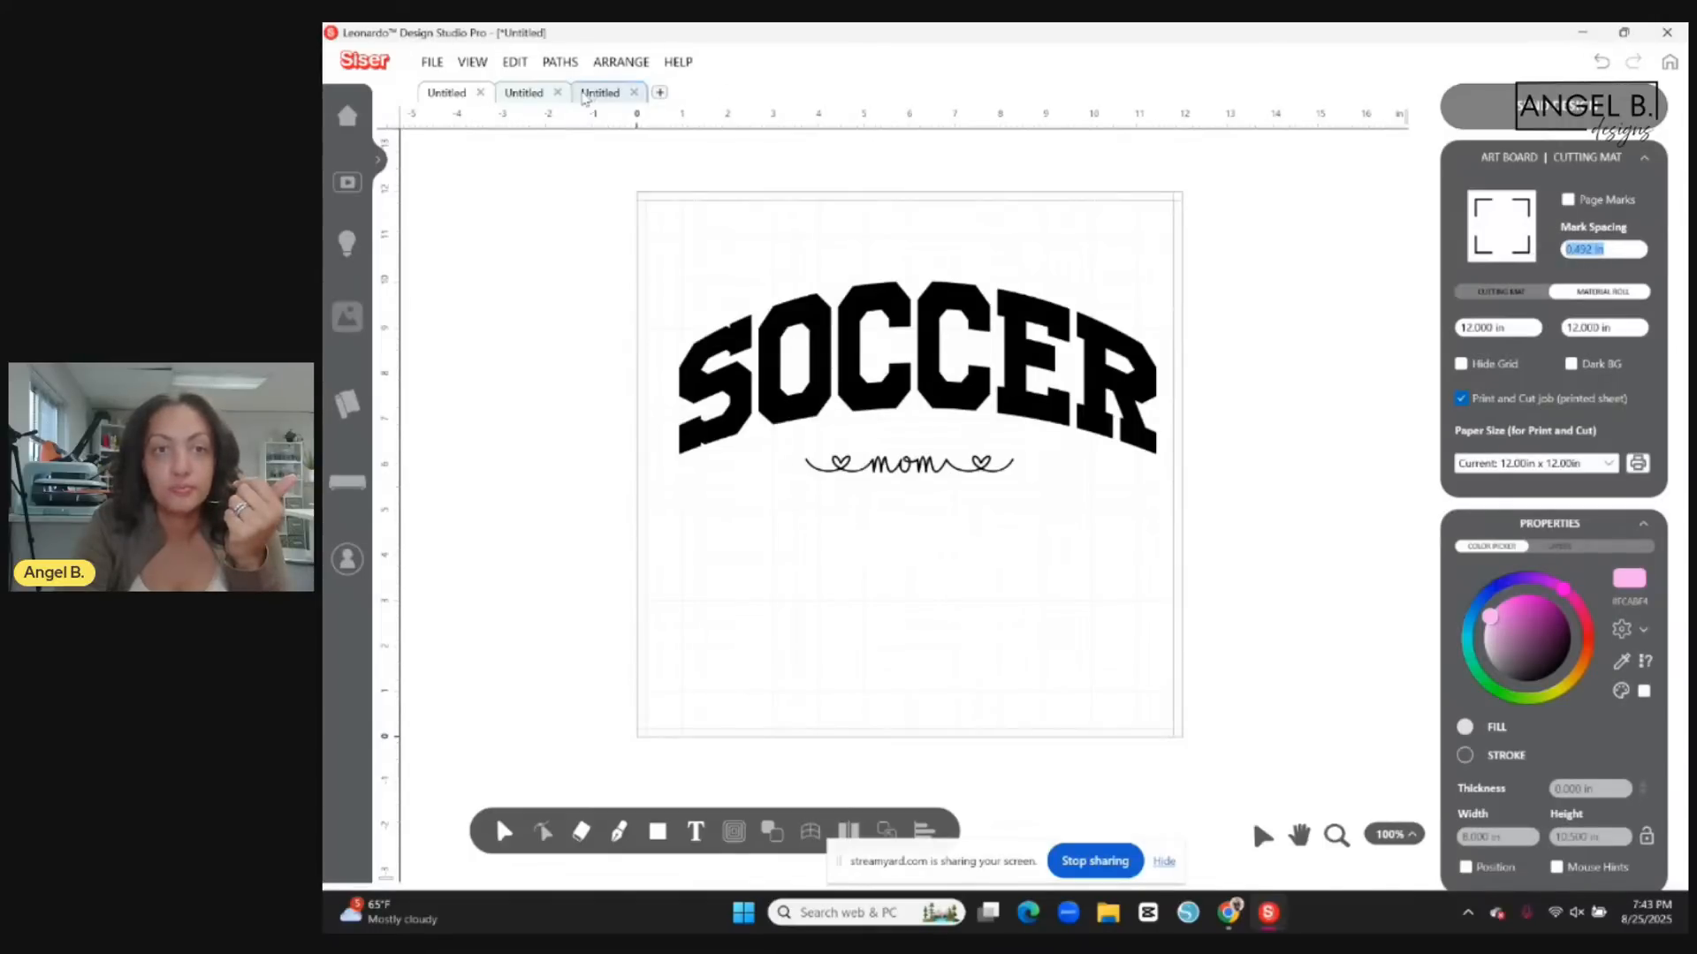
Return to the notebook cover design and move the cover up and over to fit within the US Letter page margins.
left_click(747, 327)
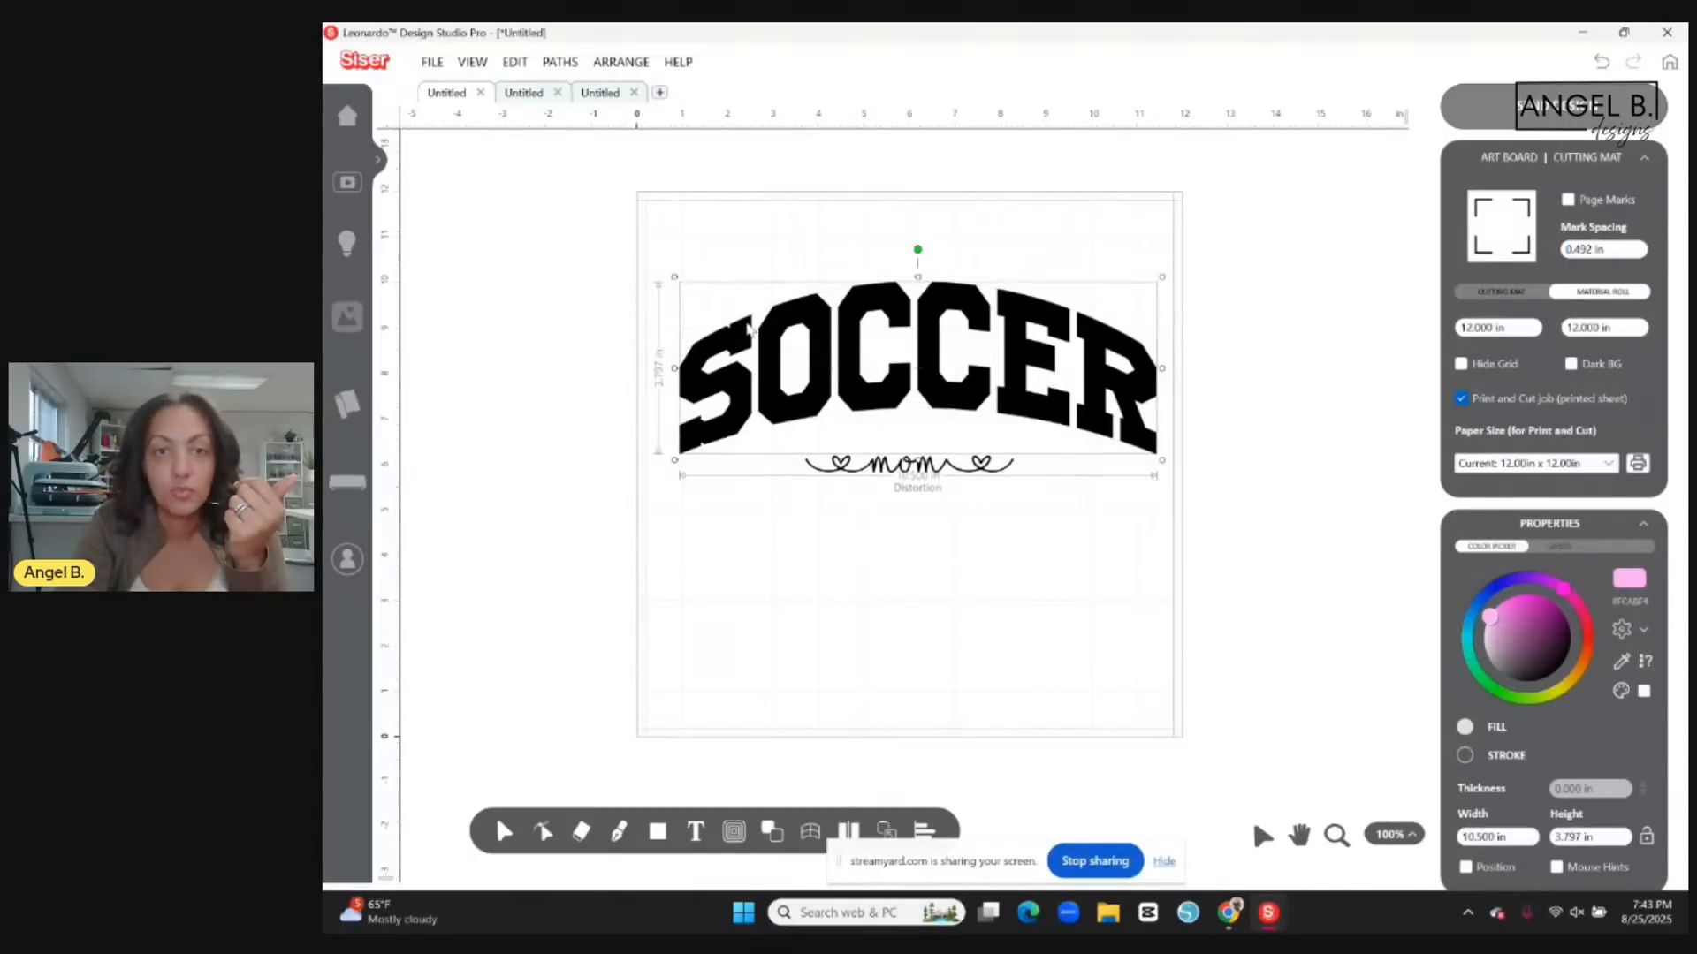
left_click(601, 93)
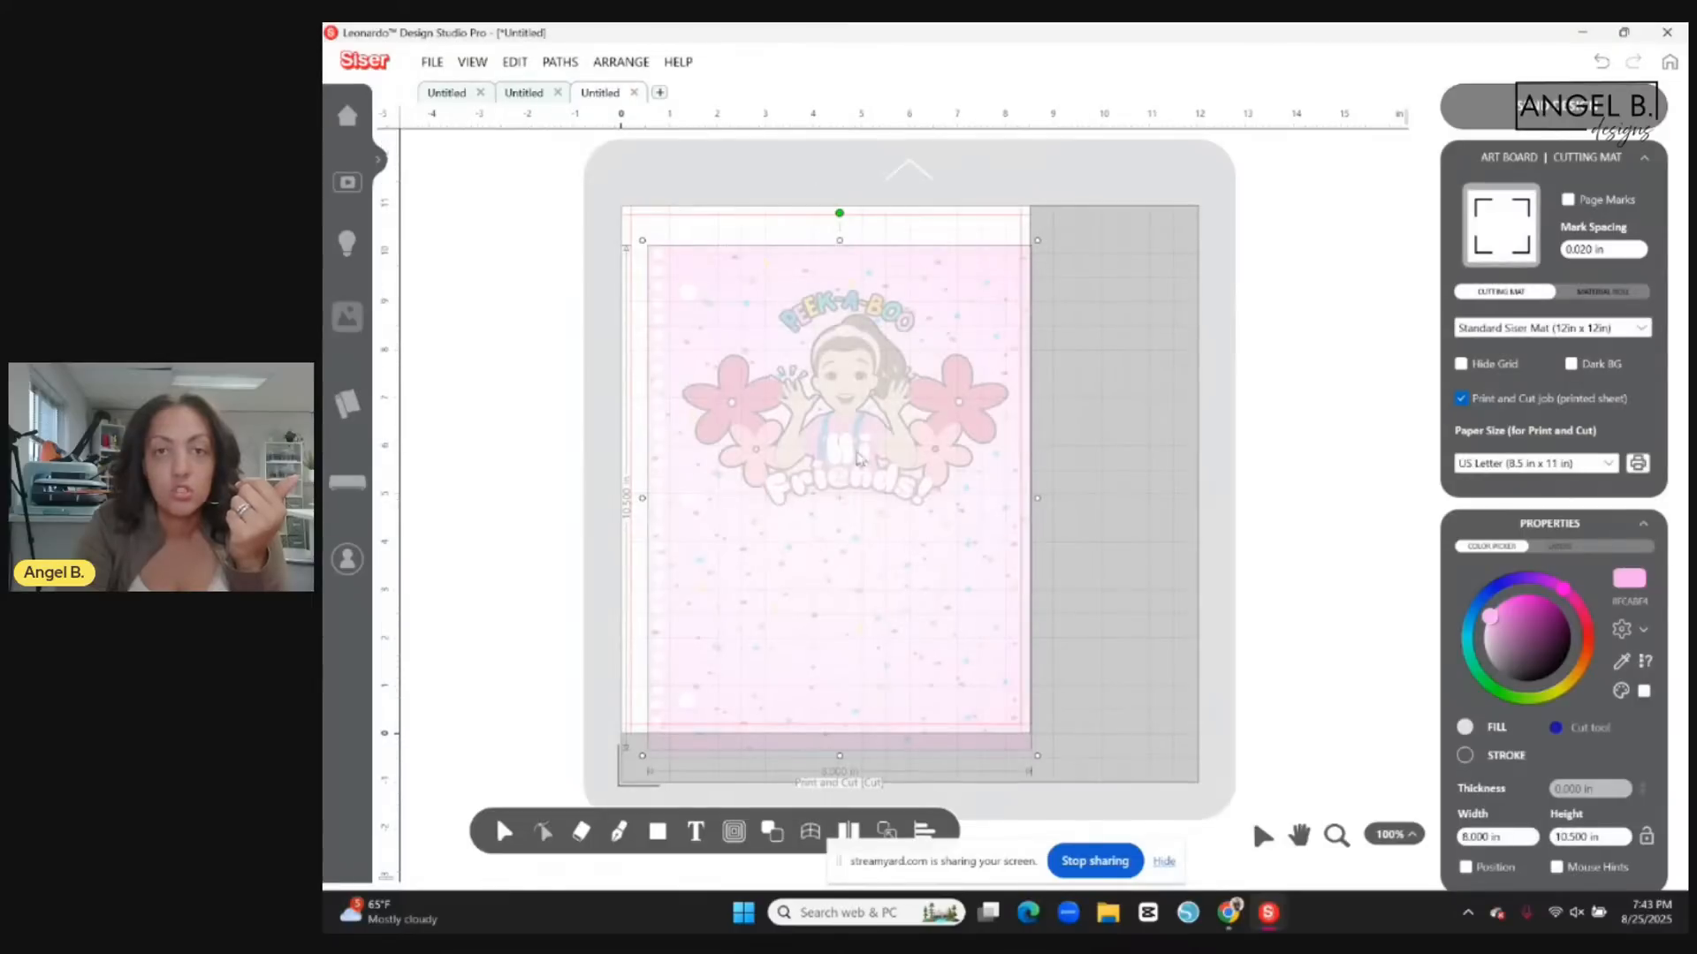
mouse_move(856, 458)
left_mouse_down()
mouse_move(820, 446)
mouse_move(857, 458)
mouse_move(841, 468)
left_mouse_up()
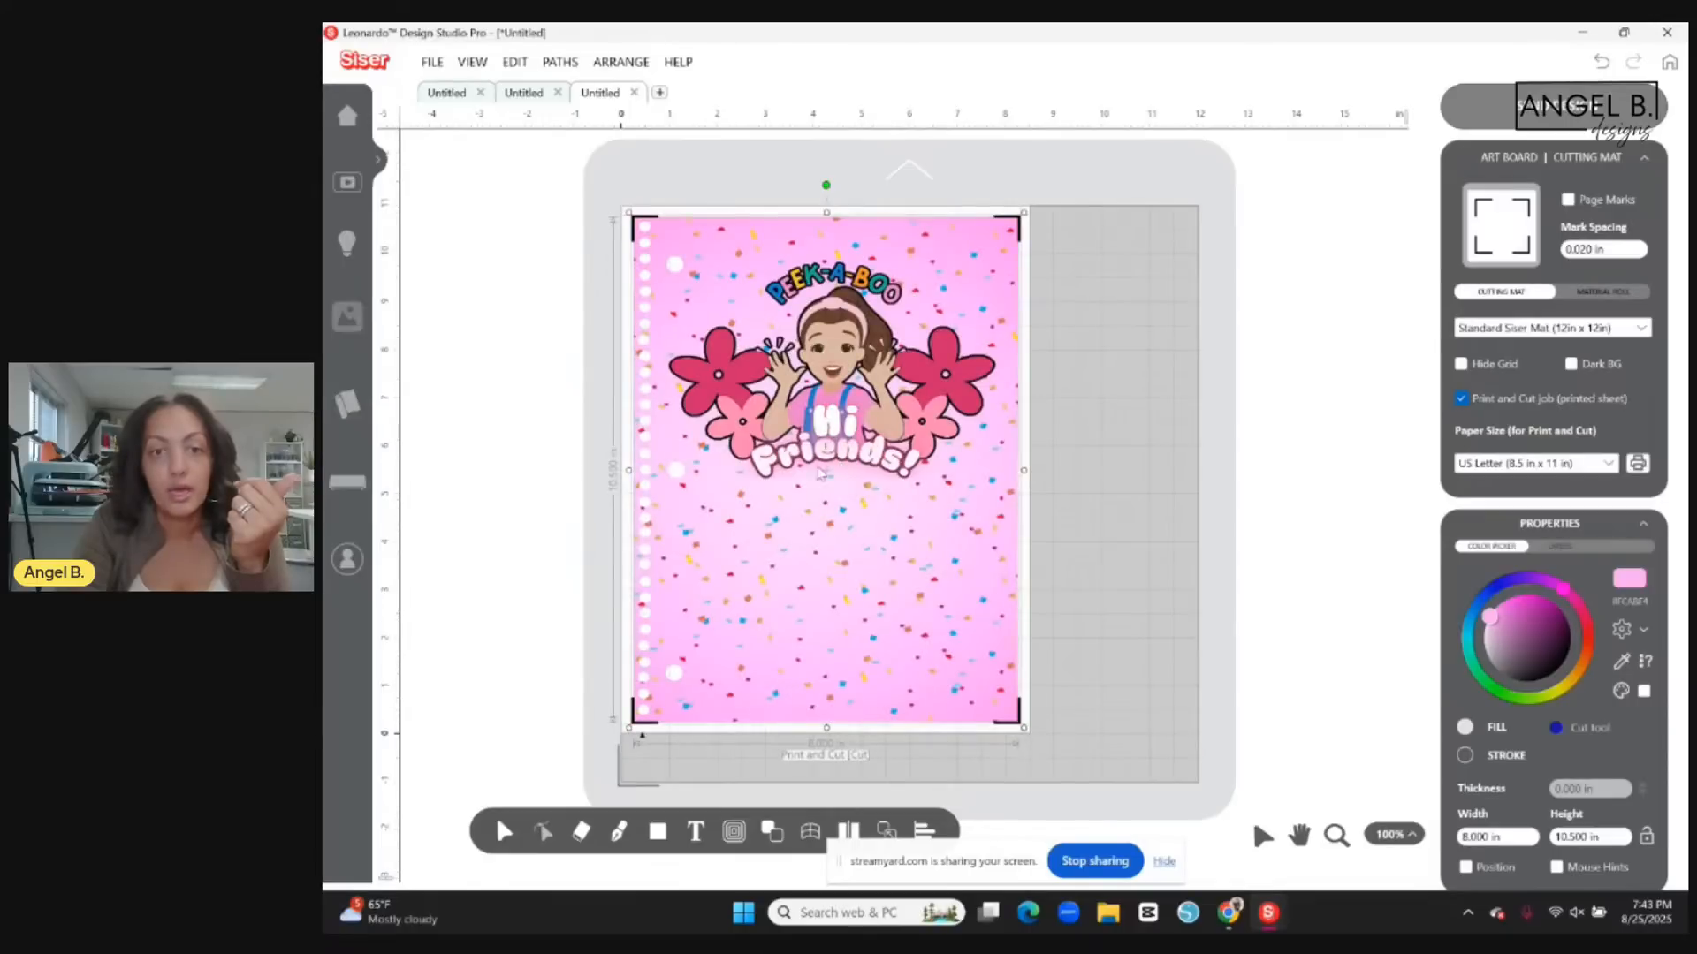
left_click(1116, 422)
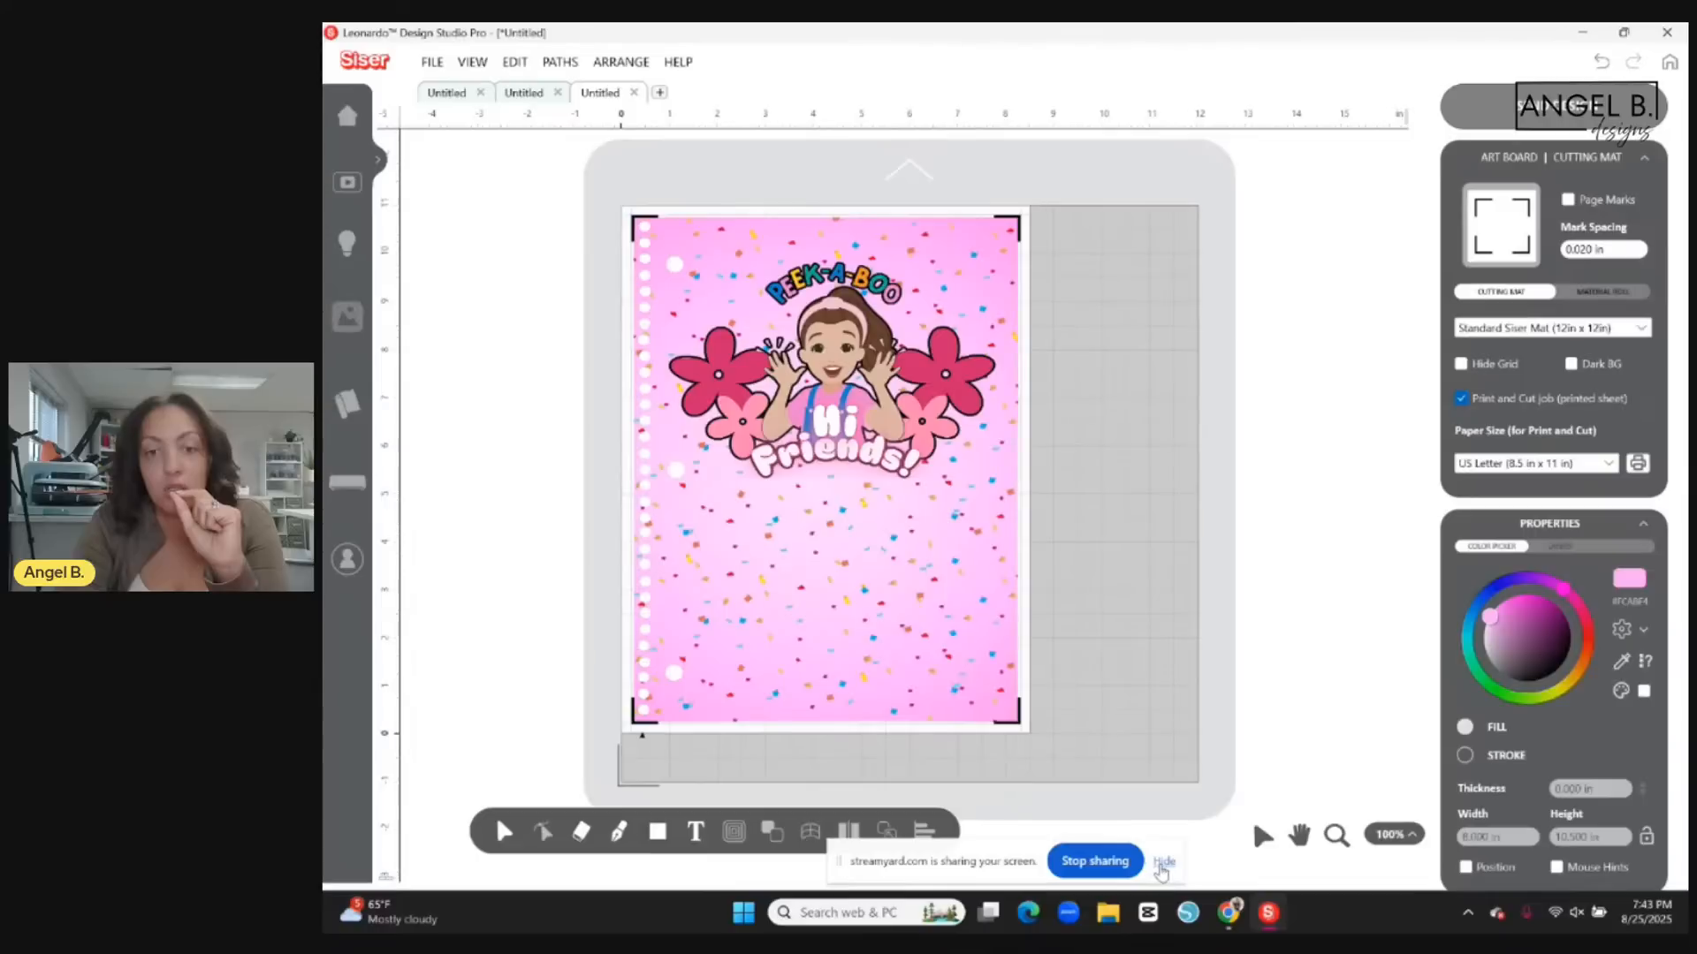
left_click(1163, 861)
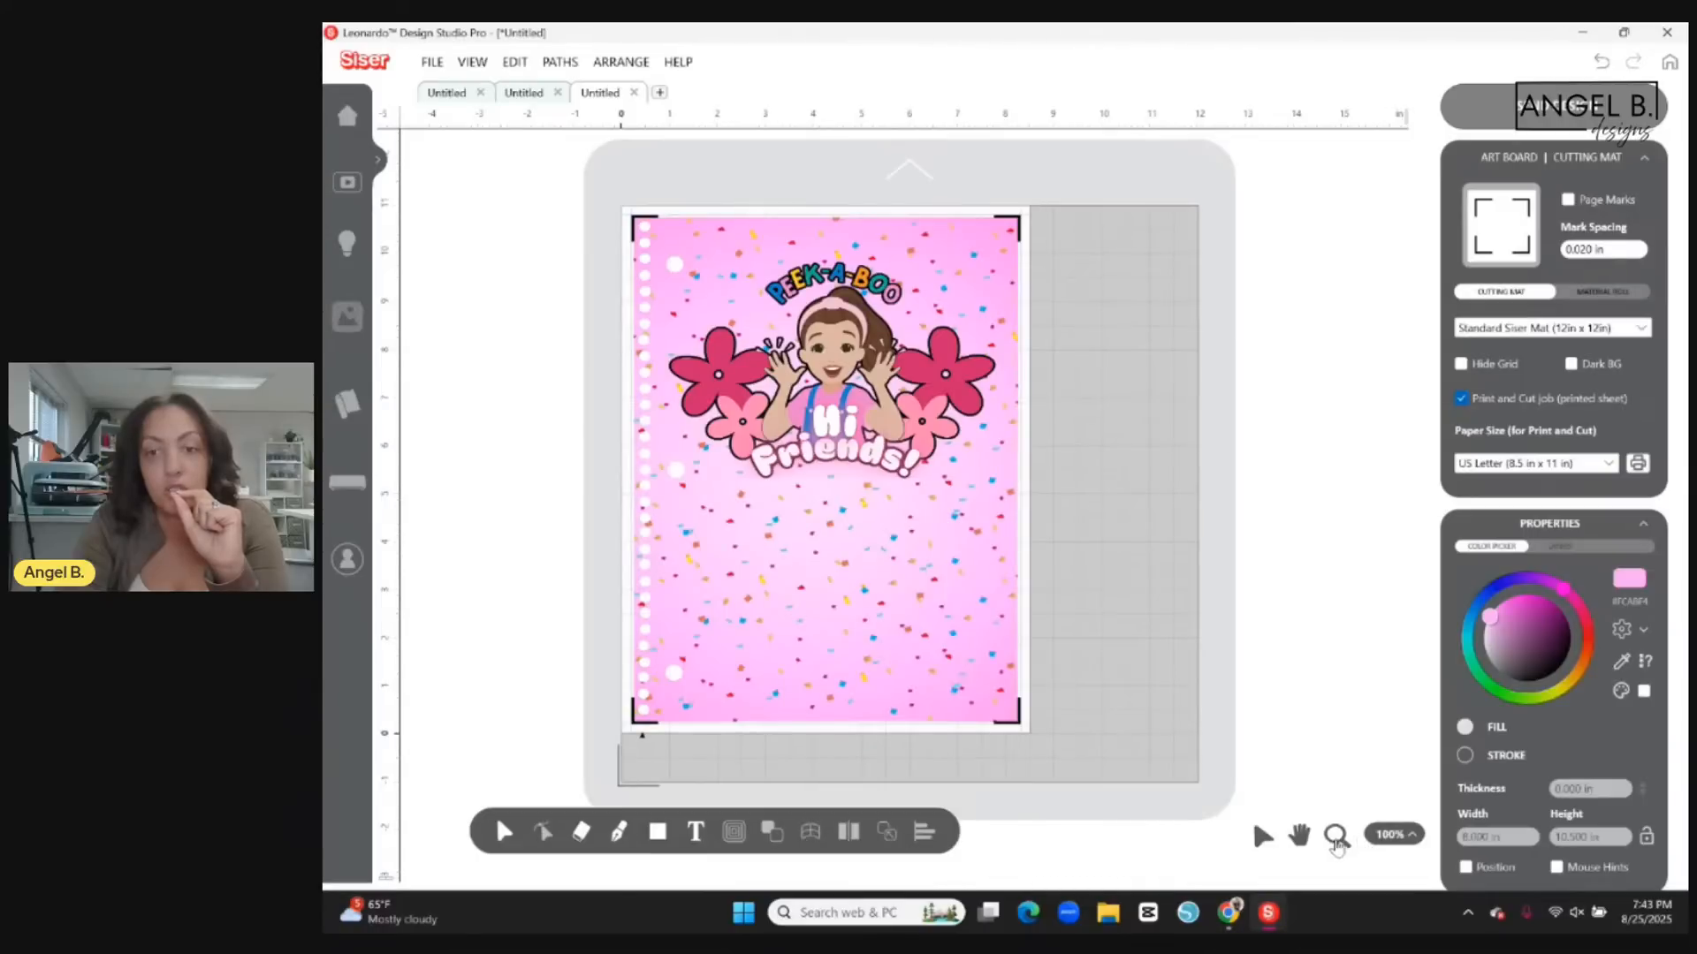
Examine the placed cover up close, checking its holes and edges against the registration marks.
left_click(1336, 839)
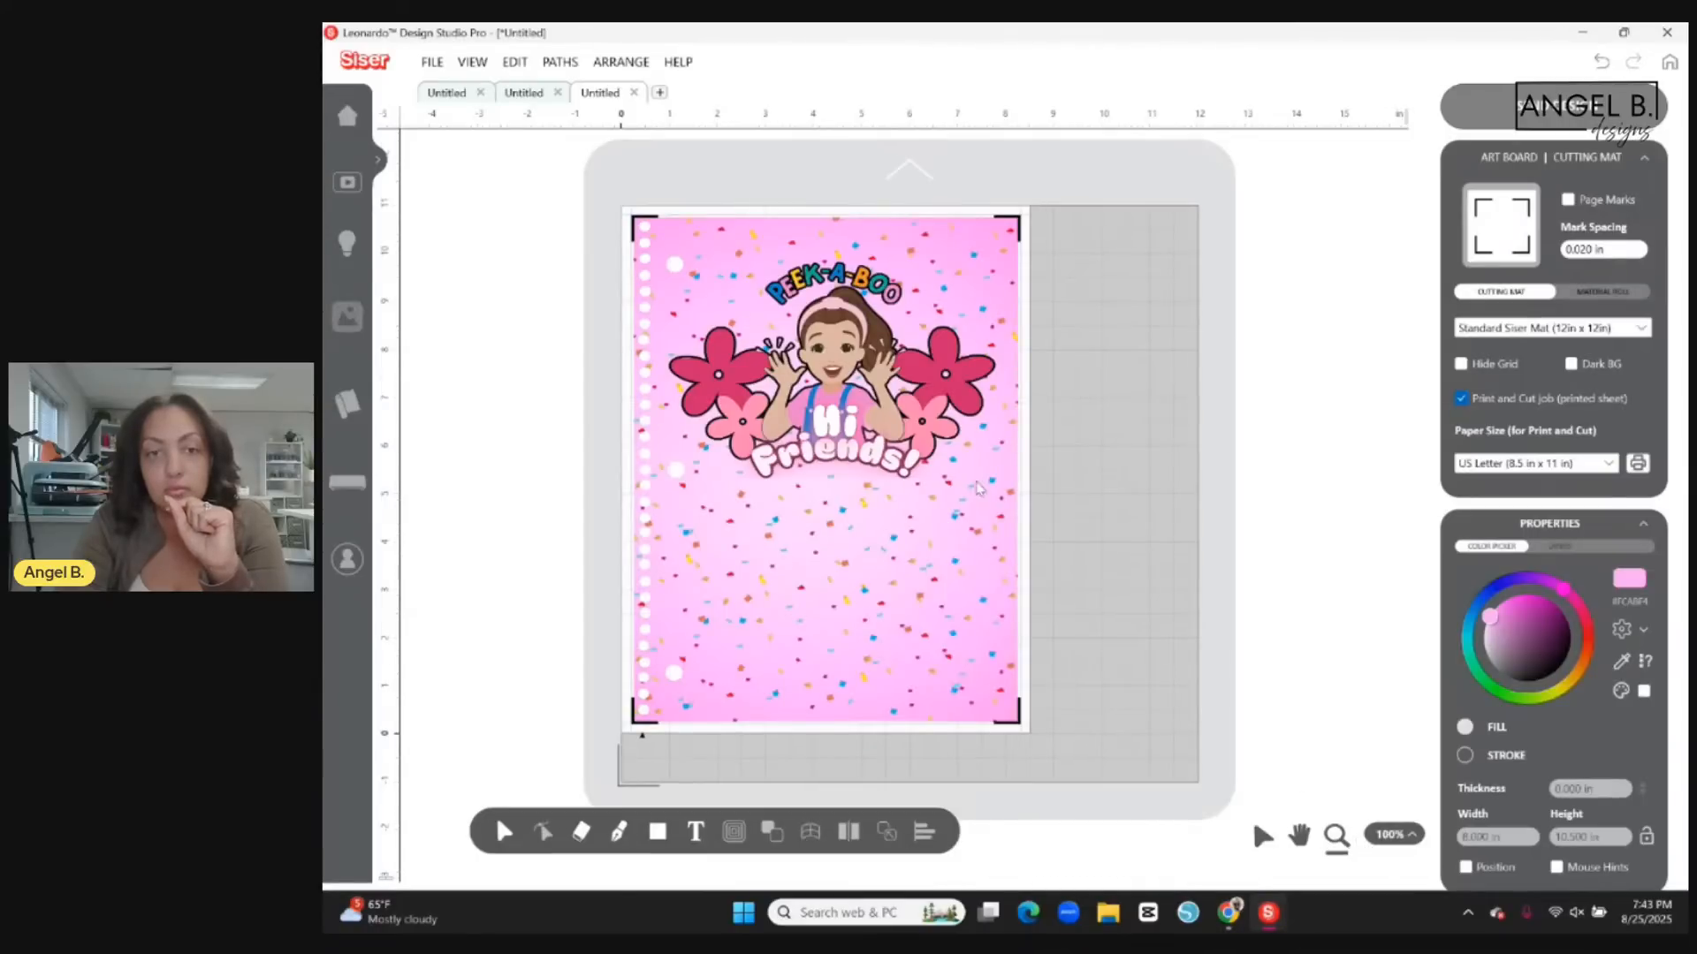
left_click(981, 486)
left_click(1336, 840)
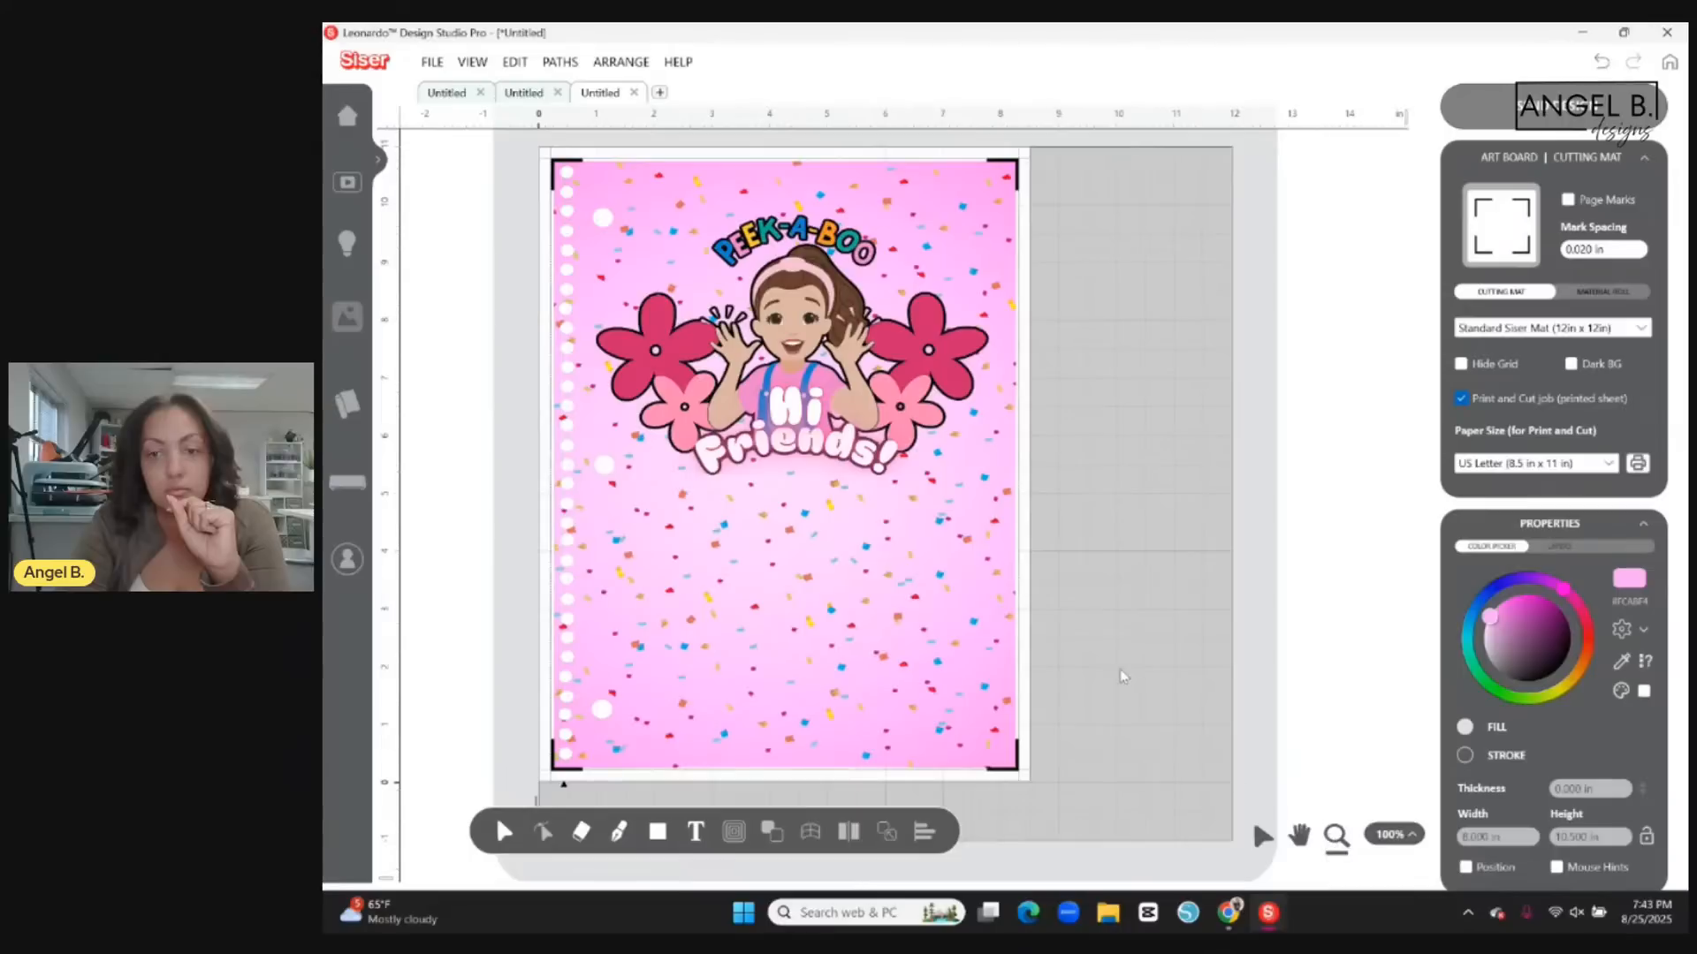
left_click(1024, 500)
left_click(1299, 835)
left_click_drag(859, 546, 1083, 725)
left_click(1336, 835)
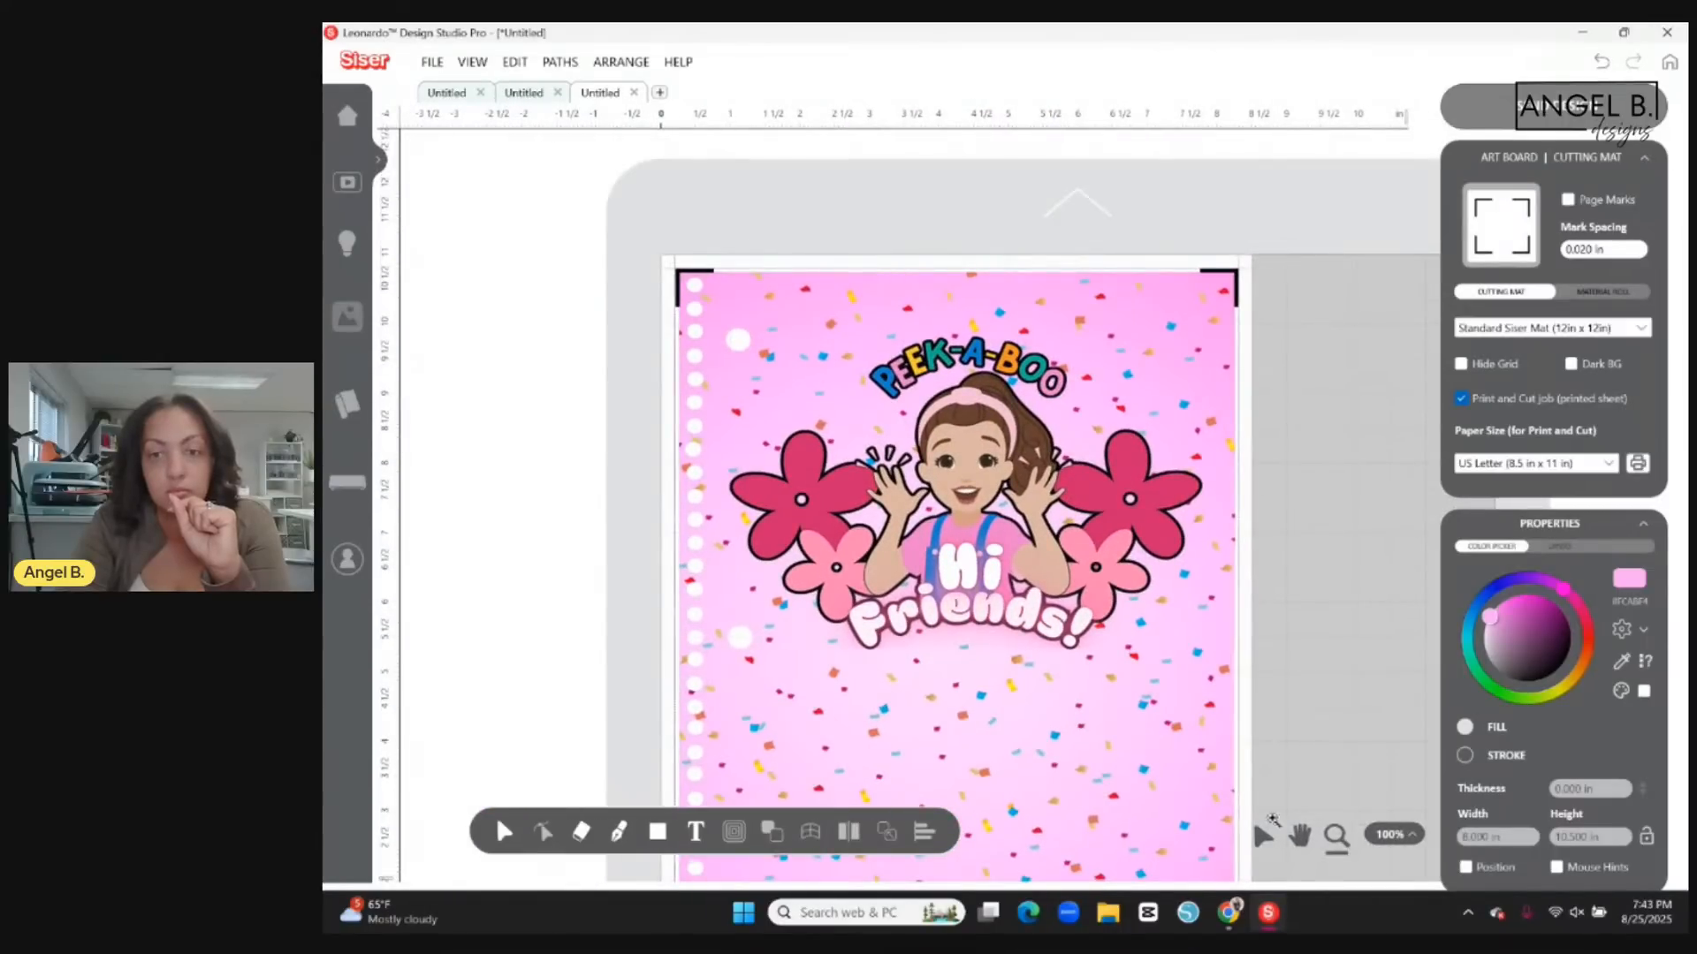
left_click(1245, 783)
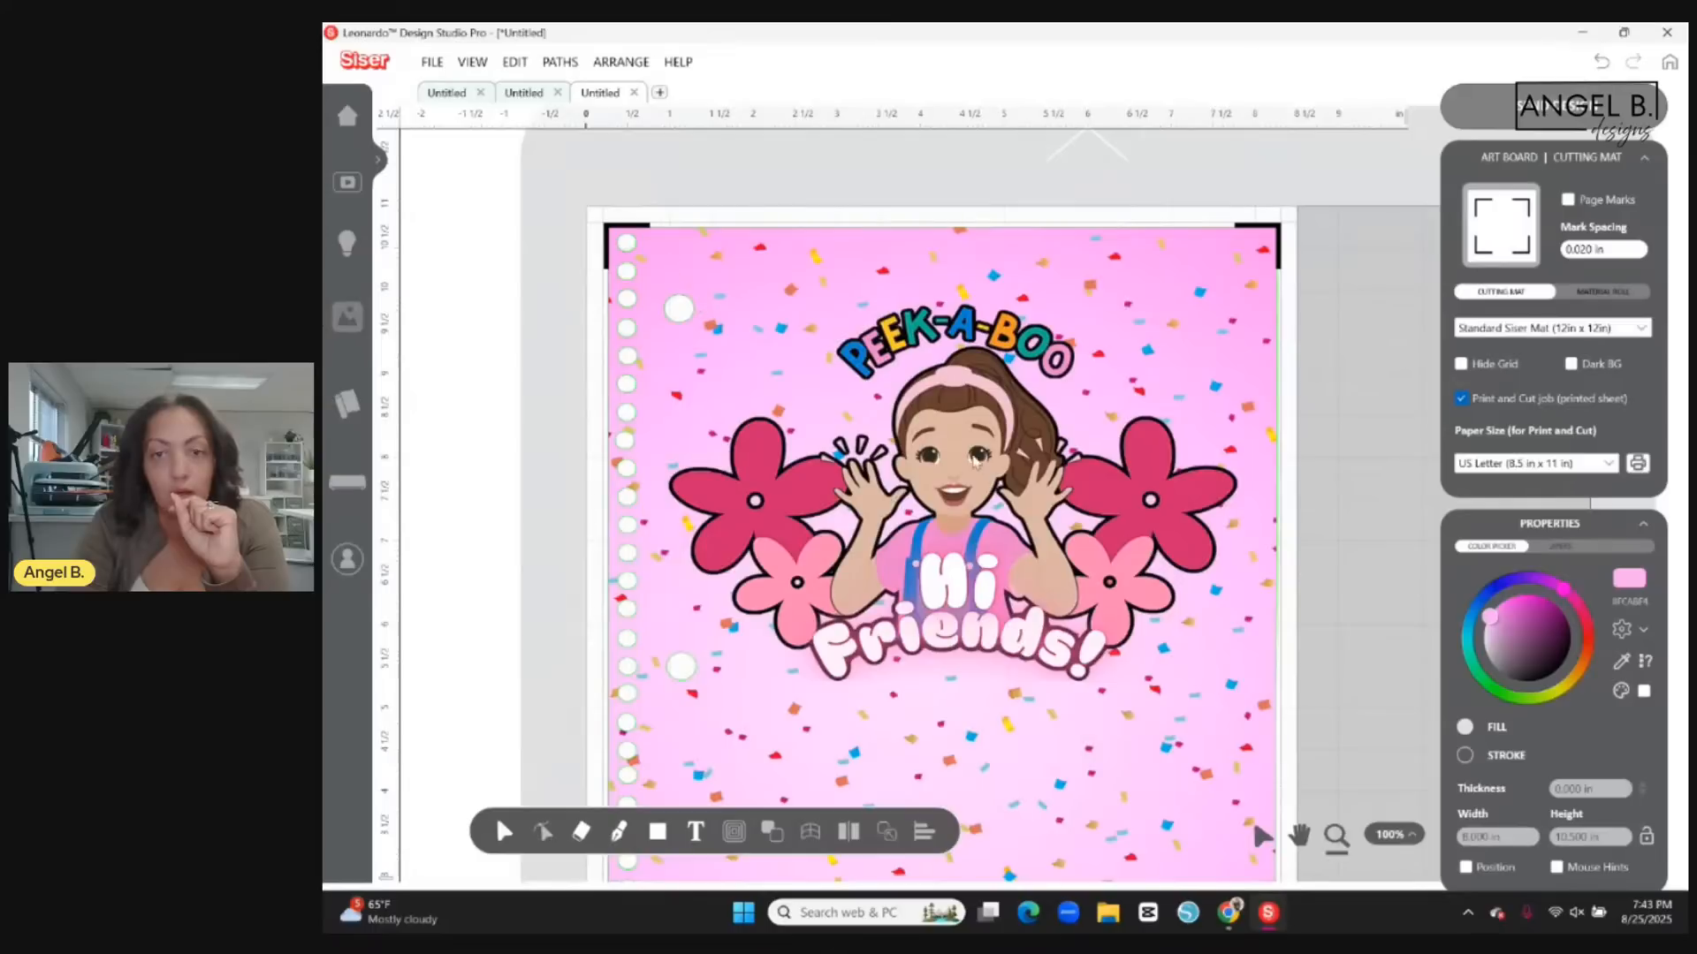
left_click(1299, 835)
left_click_drag(1027, 461, 1096, 470)
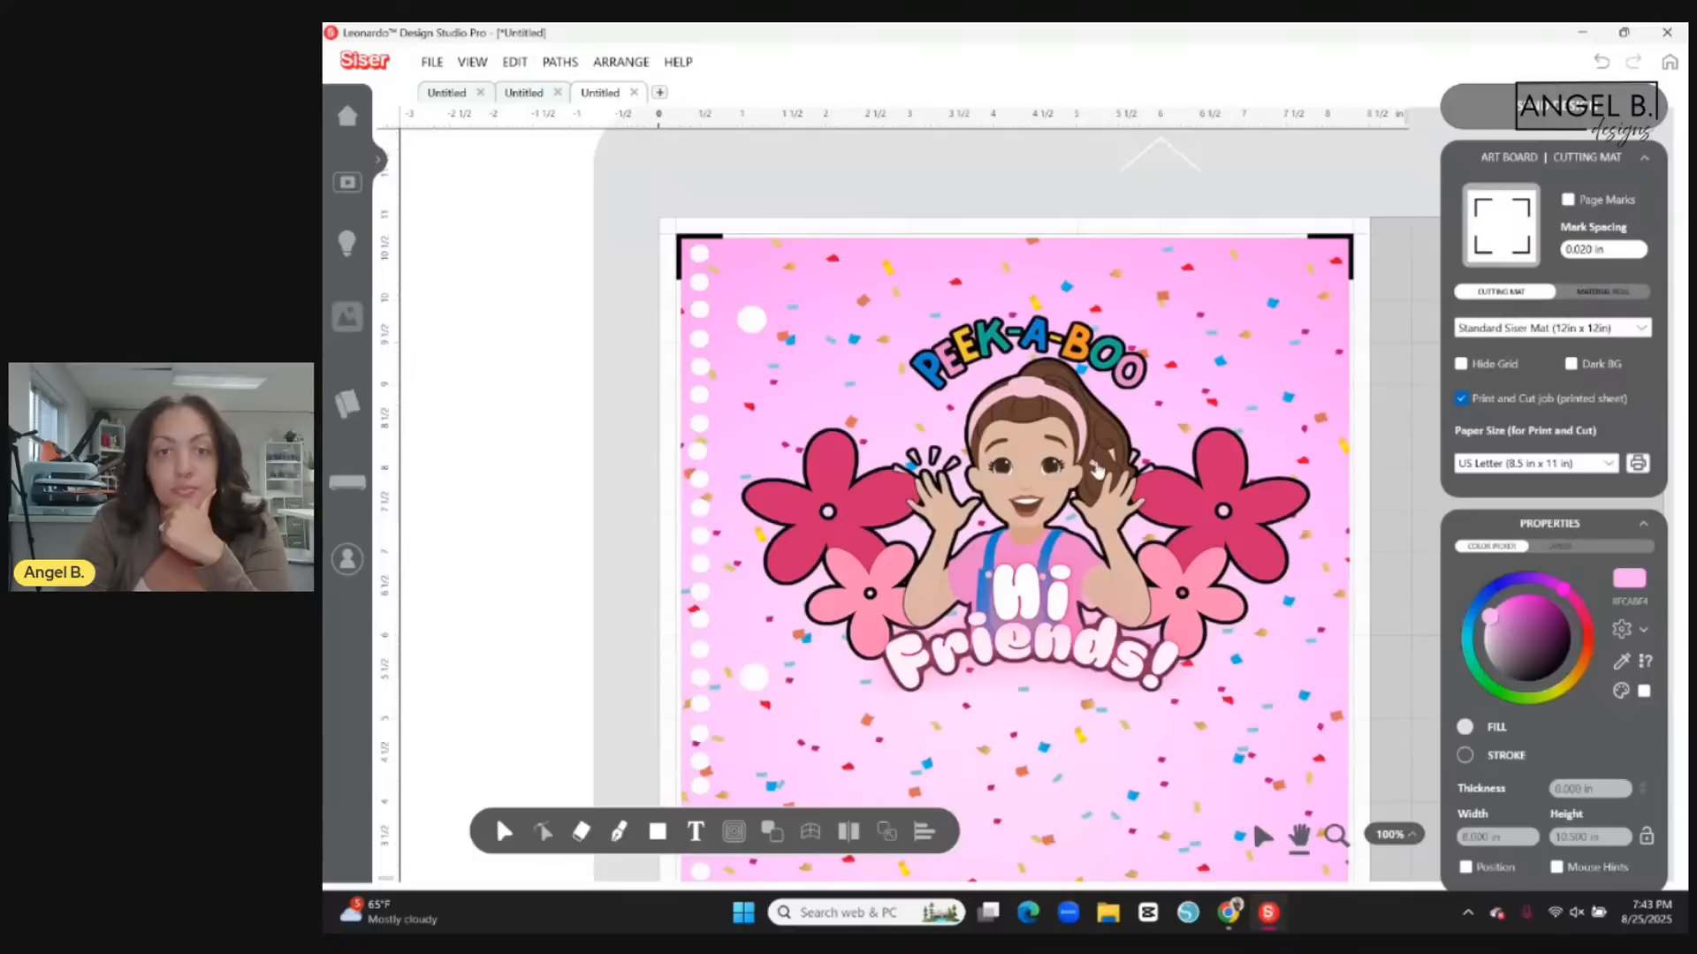
left_click_drag(1096, 470, 1084, 454)
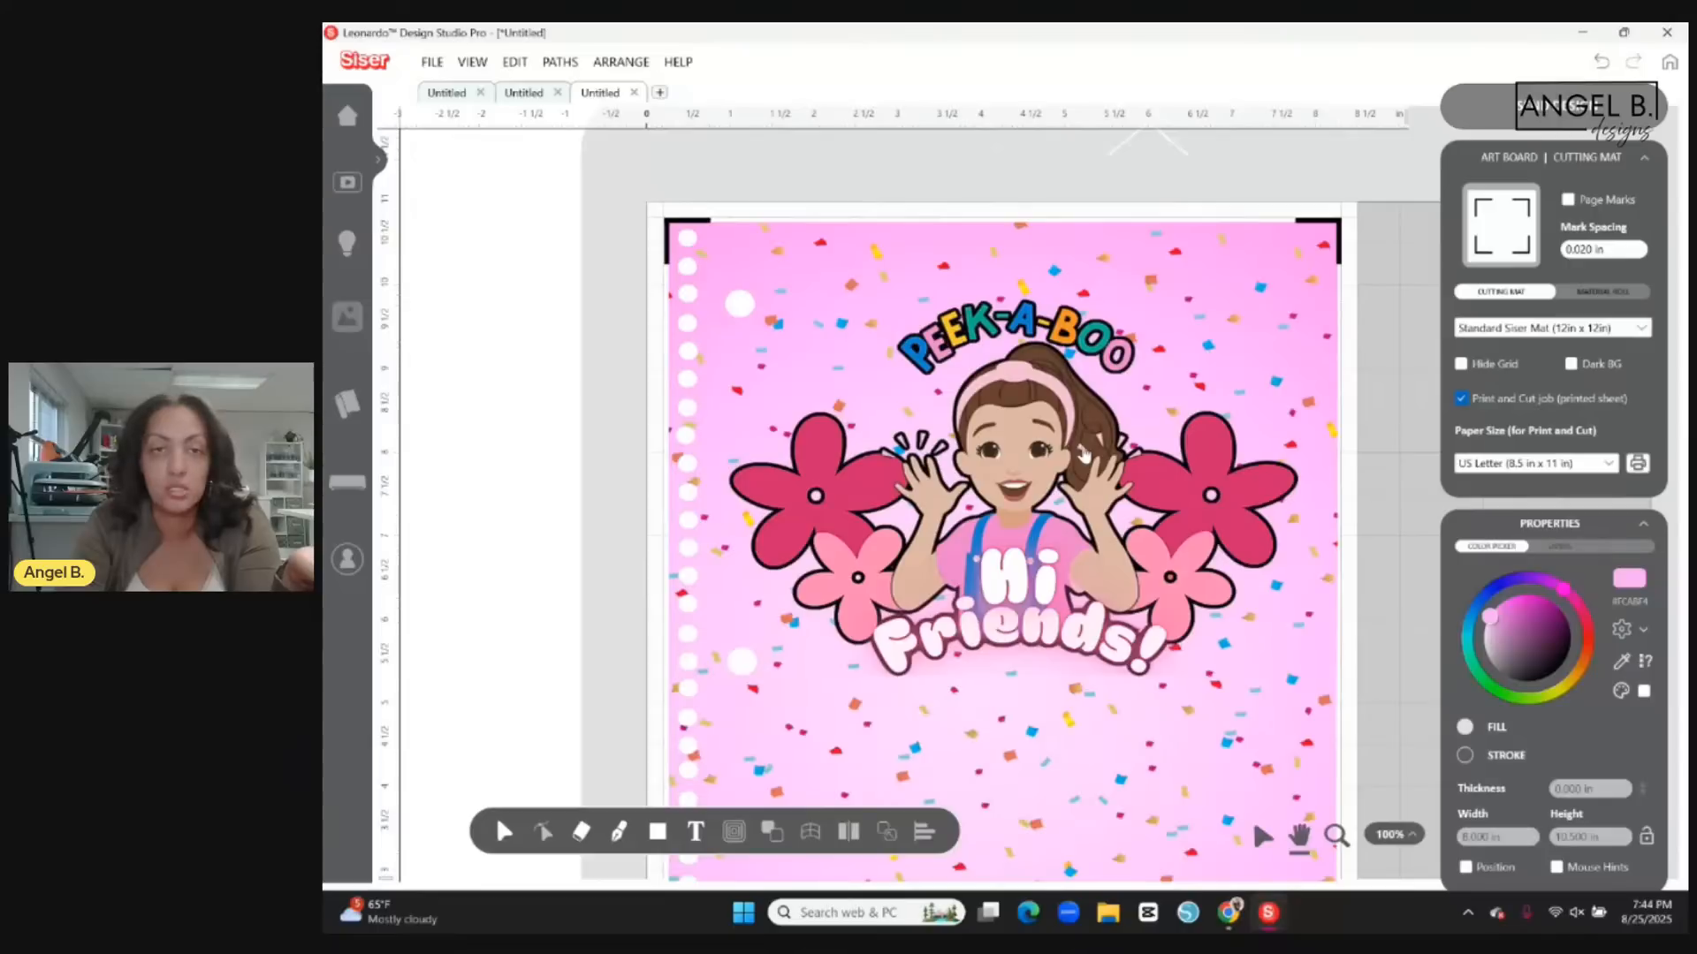
left_click_drag(1084, 455, 1085, 442)
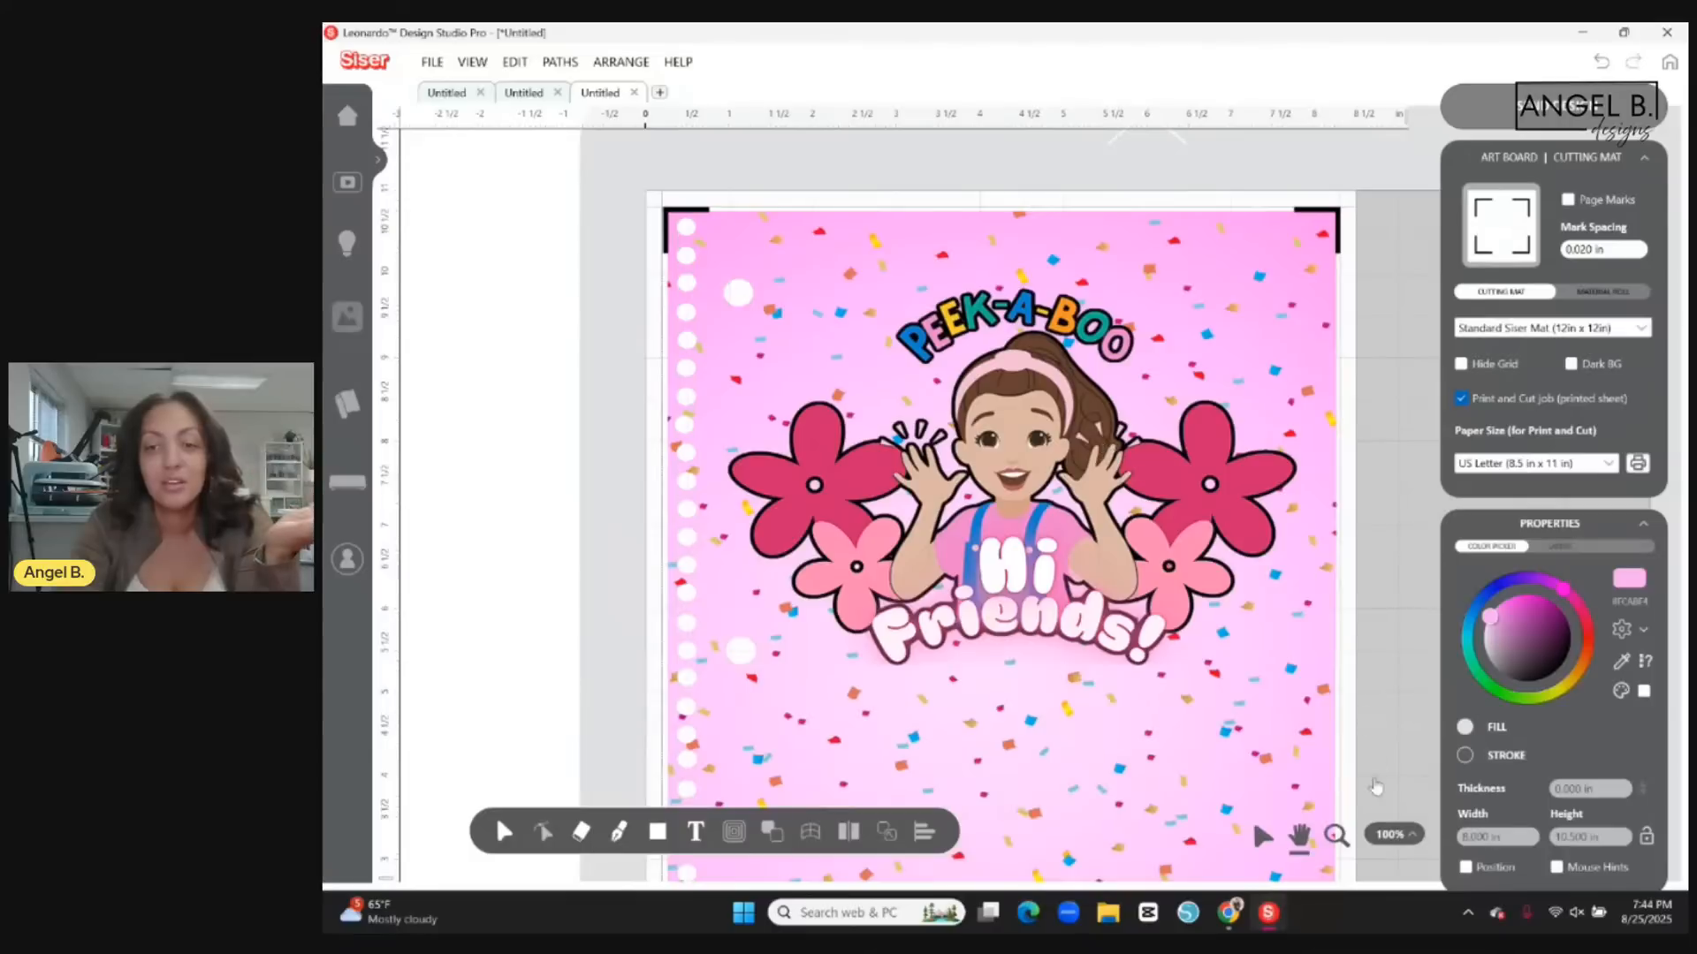
left_click(1389, 834)
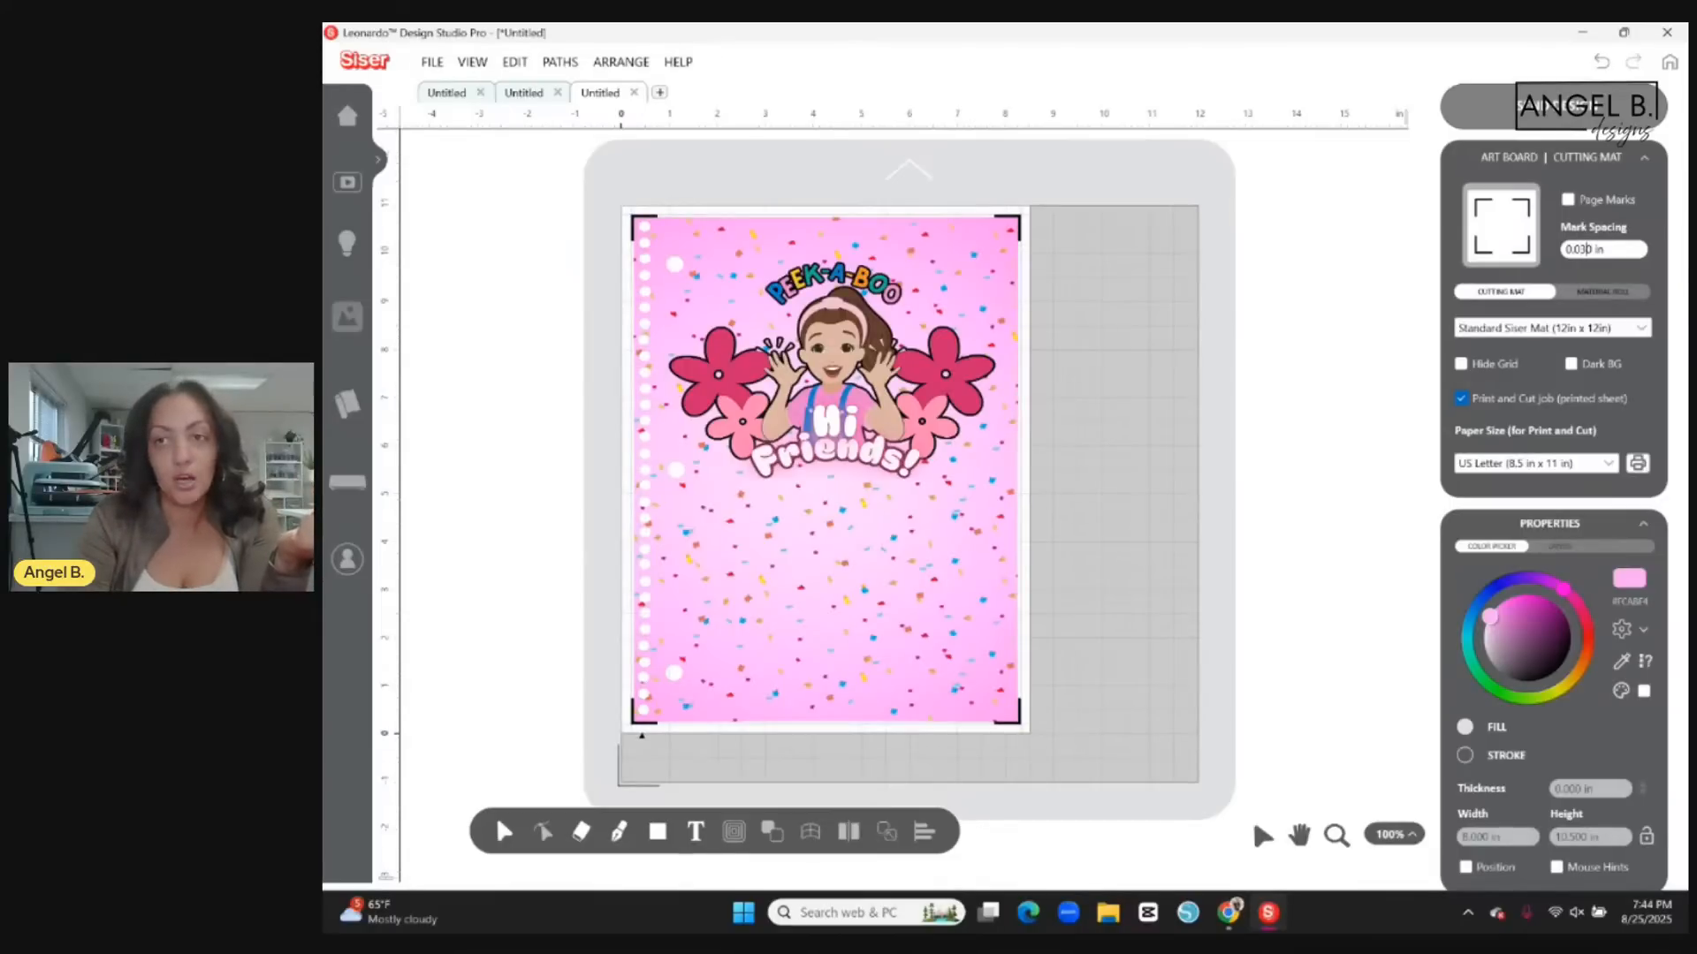
Try a mark spacing of 0.040 in for the cover's registration marks.
left_click(1587, 249)
key("BackSpace")
type("4")
key("Return")
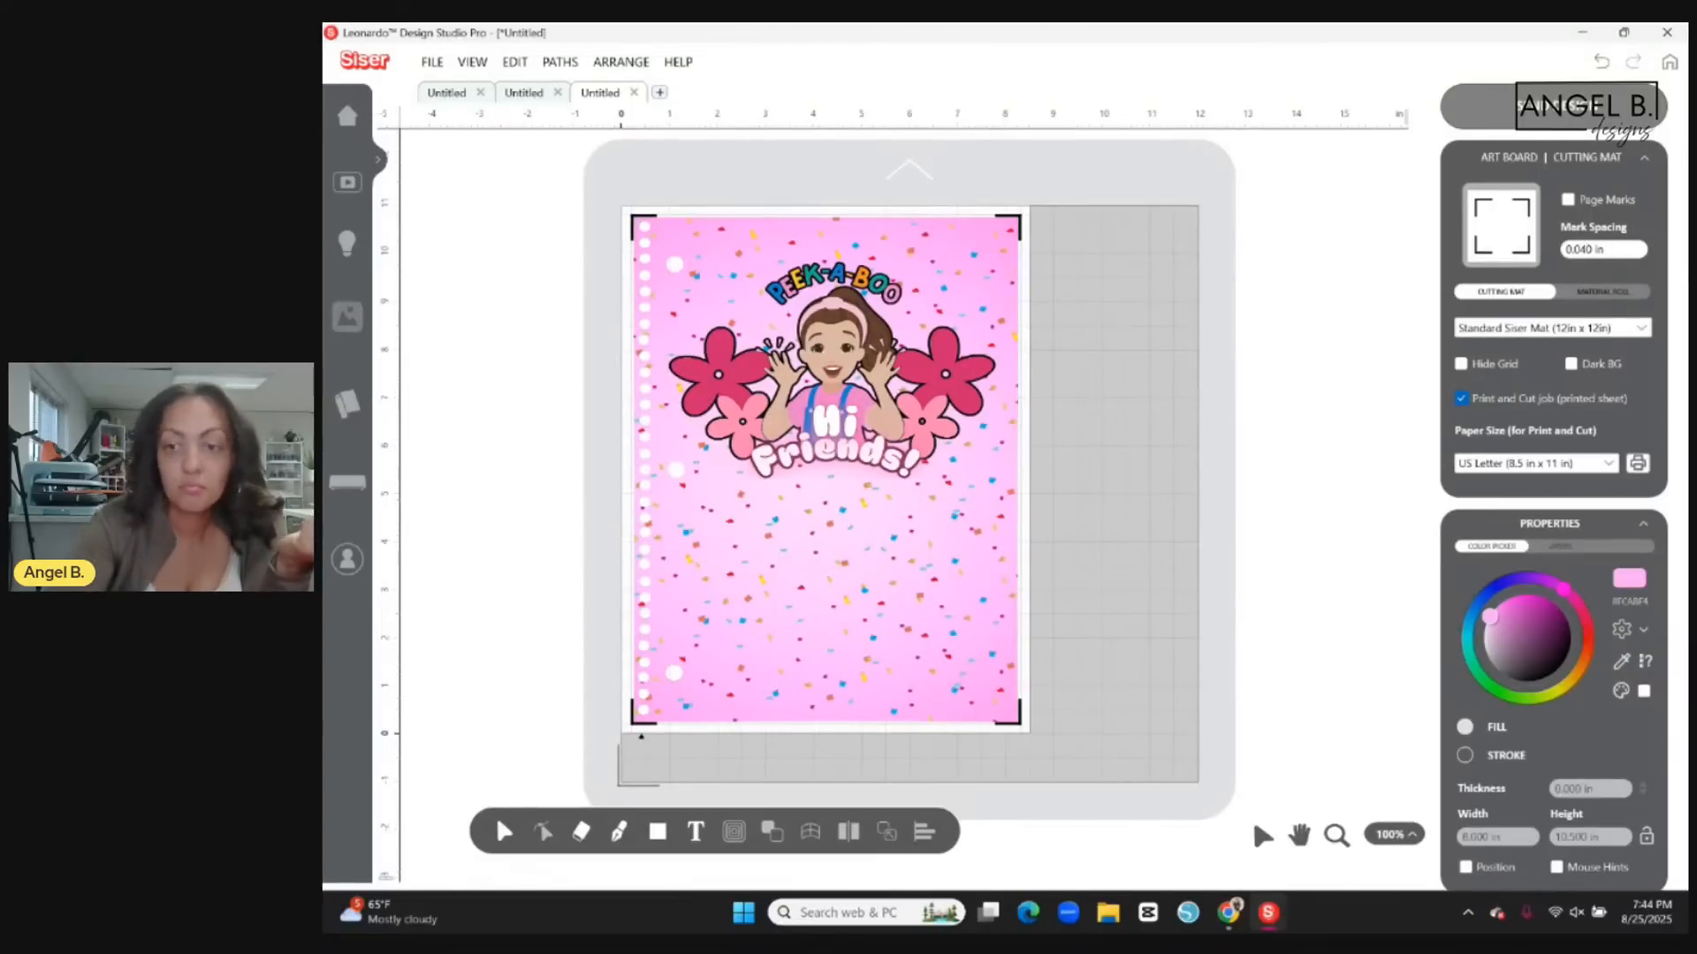
key("Return")
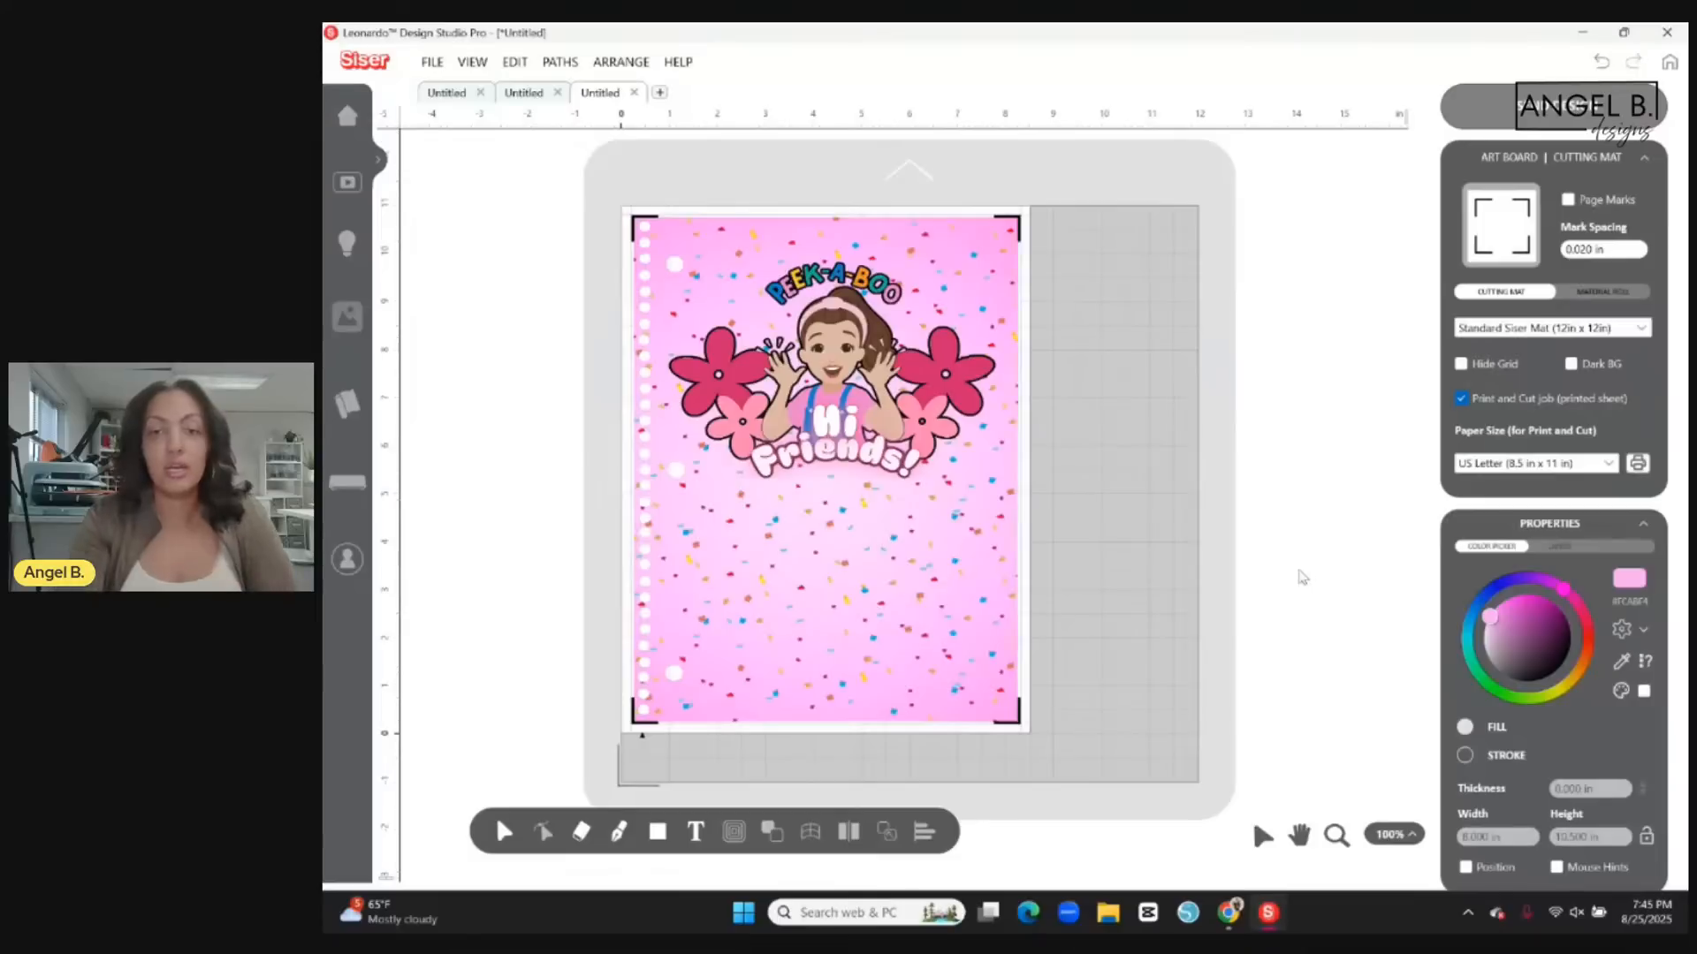
Inspect the cover's lower and upper edges up close, comparing them with the corner registration marks and page border.
left_click(1335, 838)
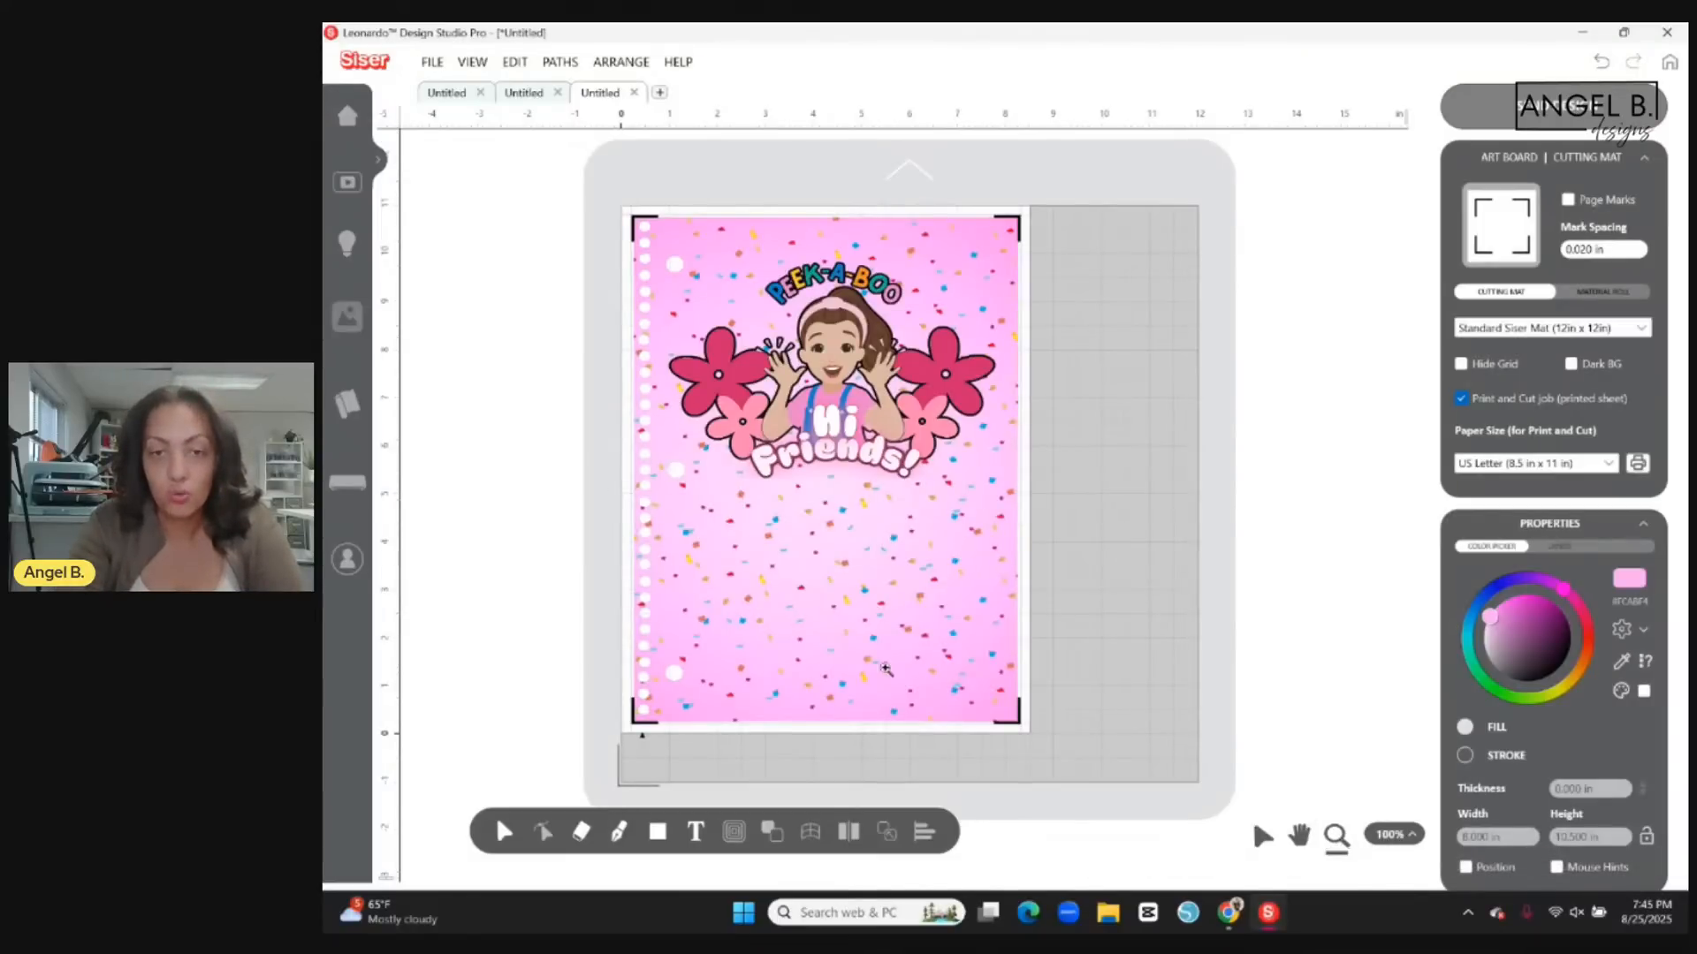
left_click(862, 622)
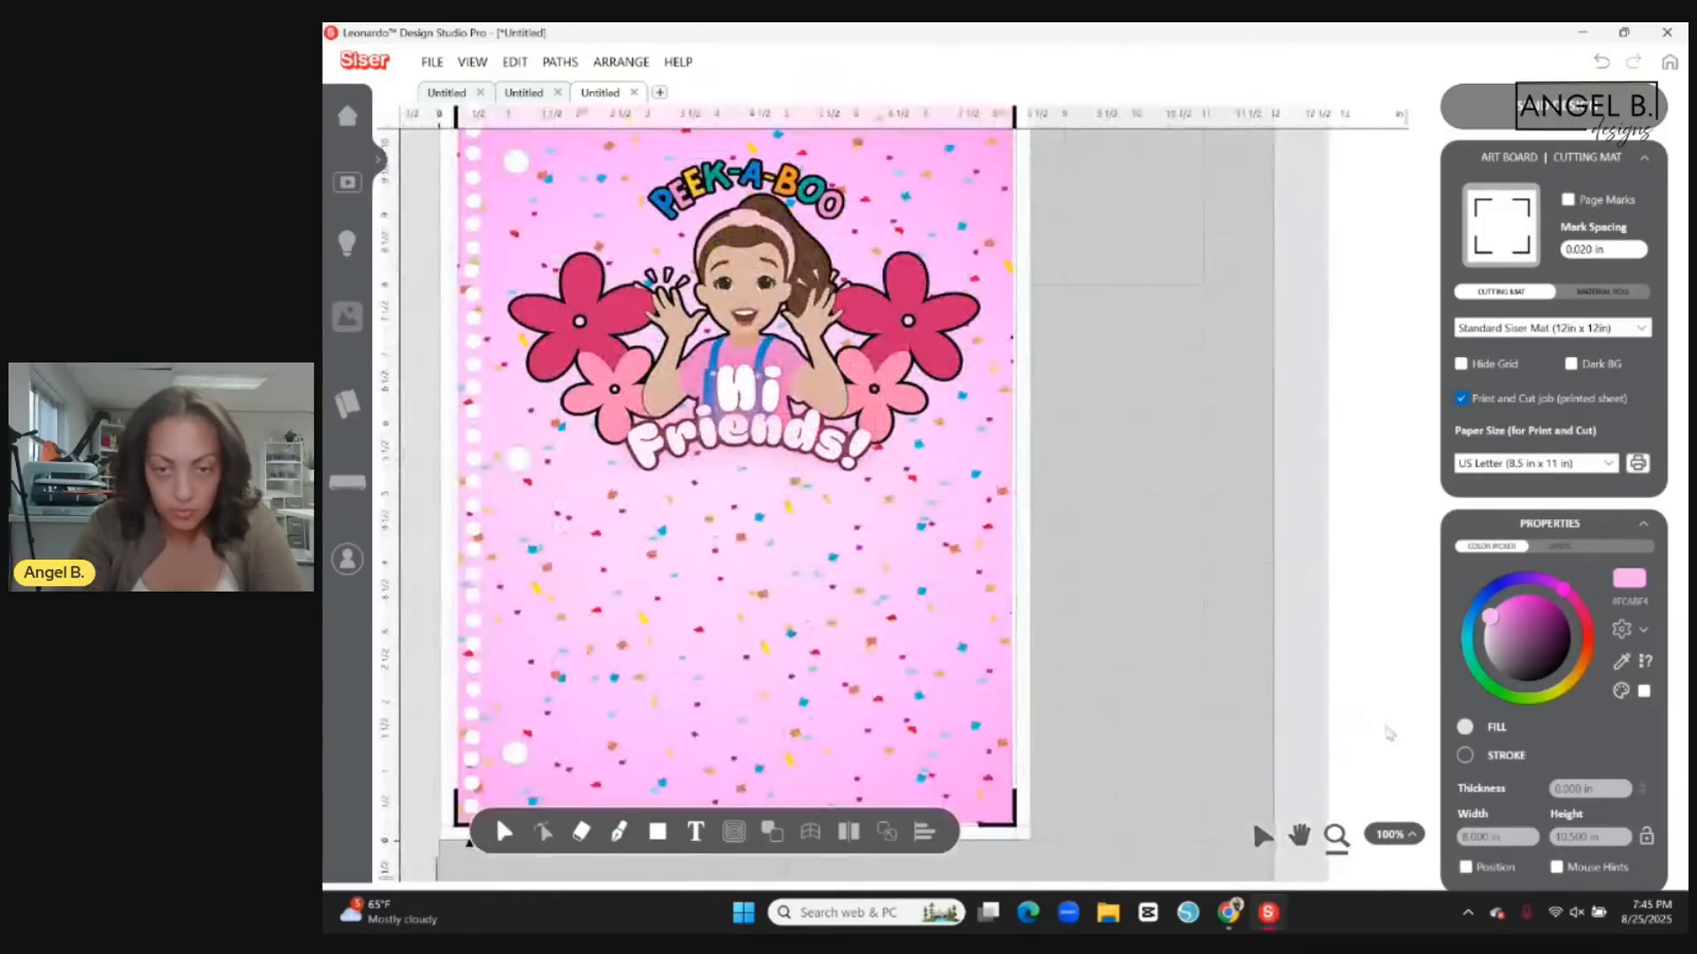
left_click(1333, 834)
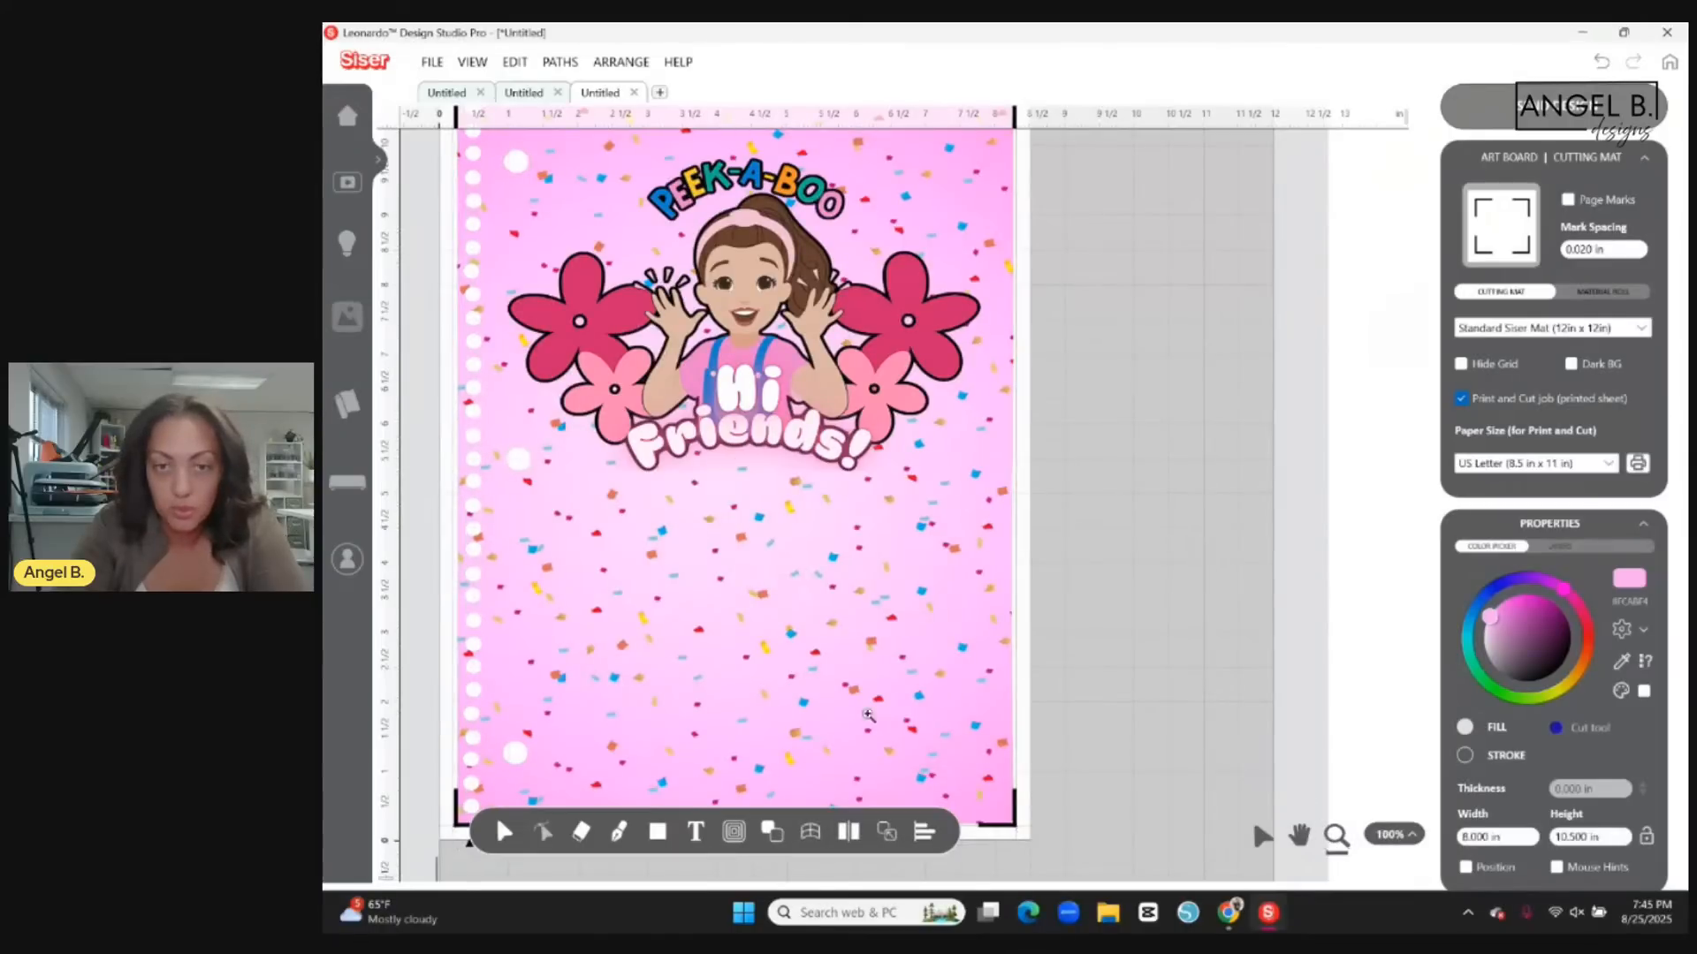
left_click(1335, 836)
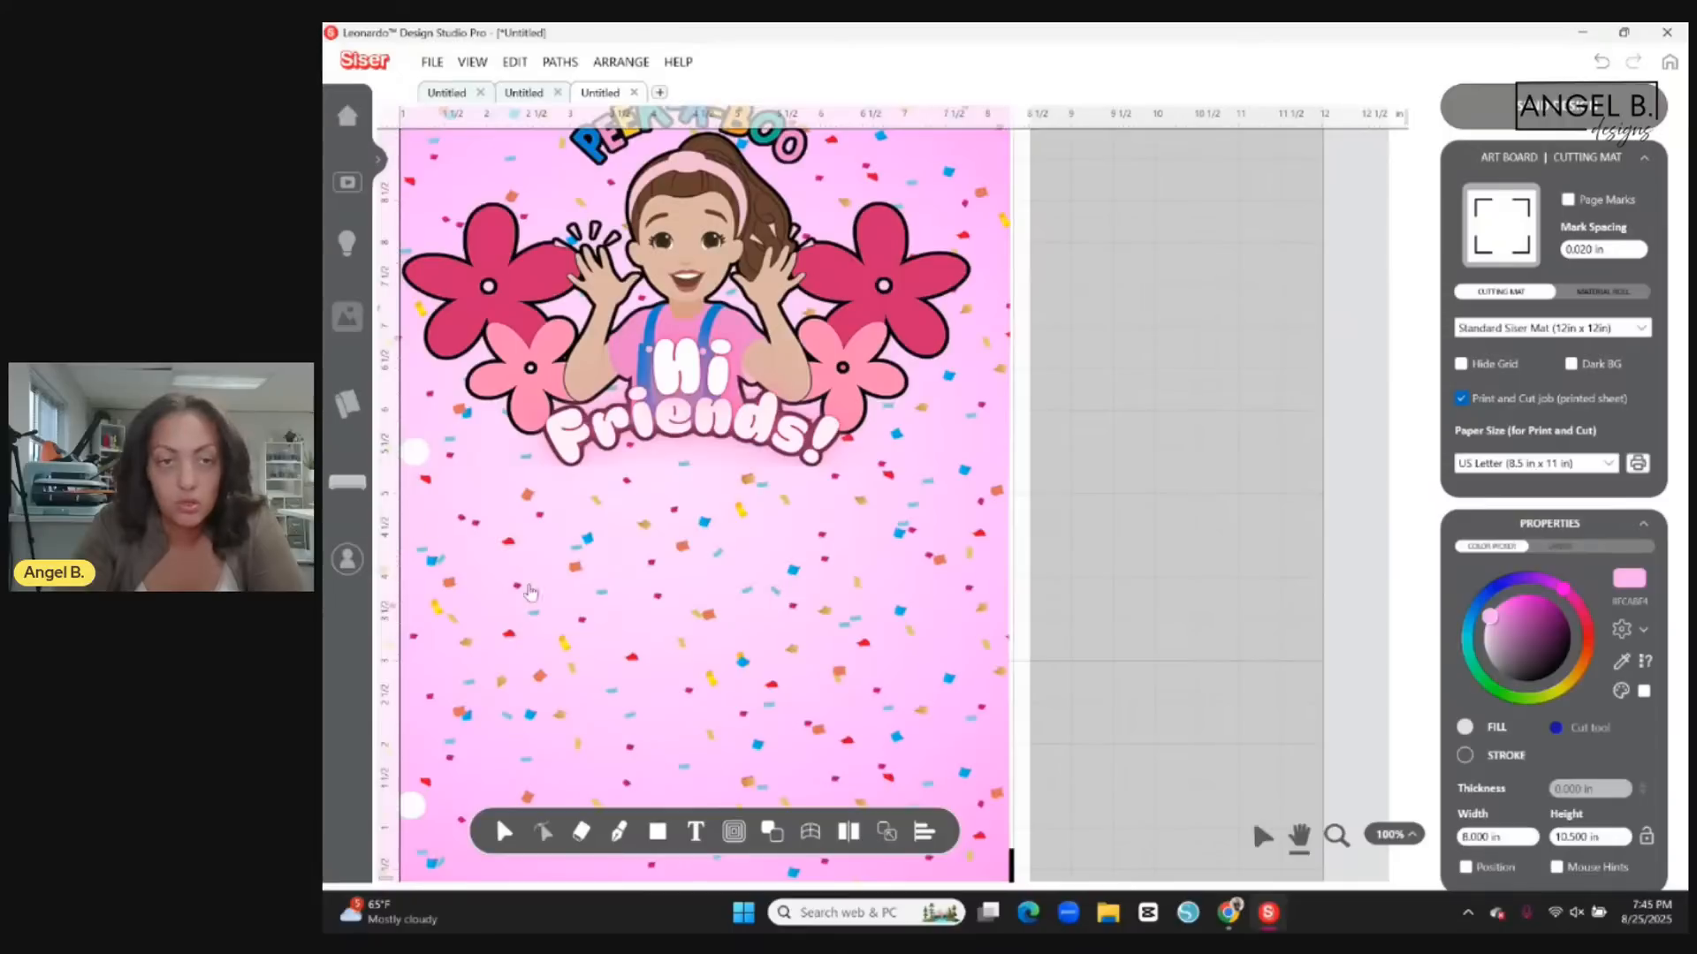
left_click_drag(476, 631, 759, 358)
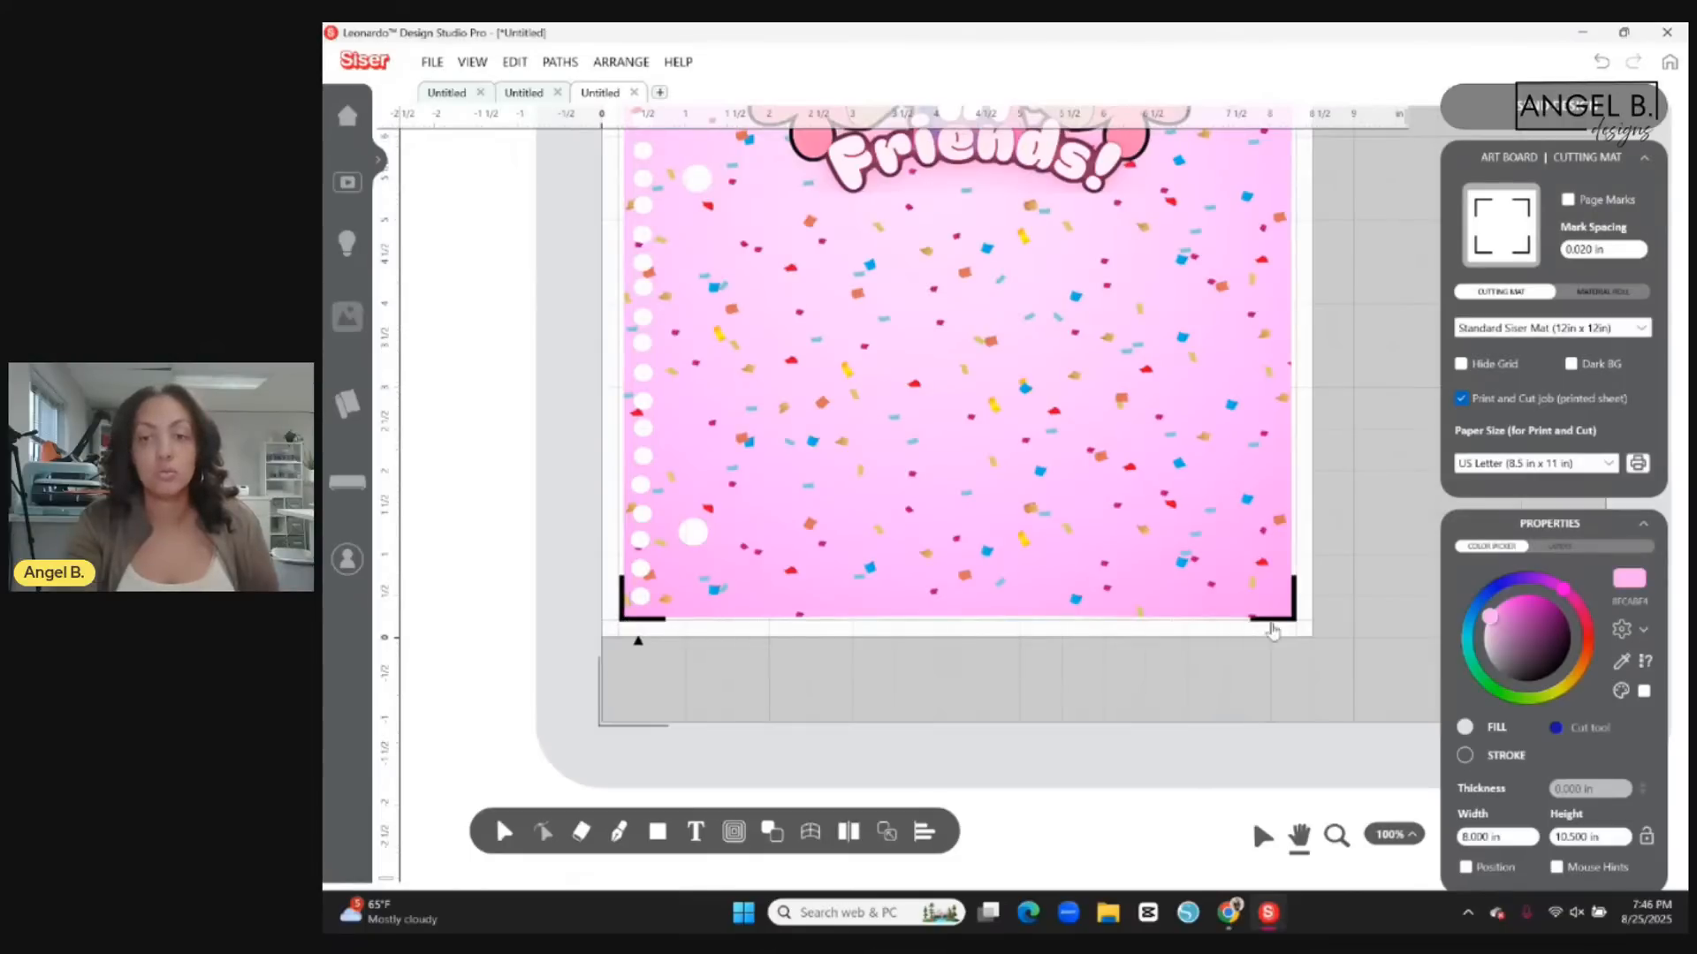
scroll(1352, 632, "up", 1)
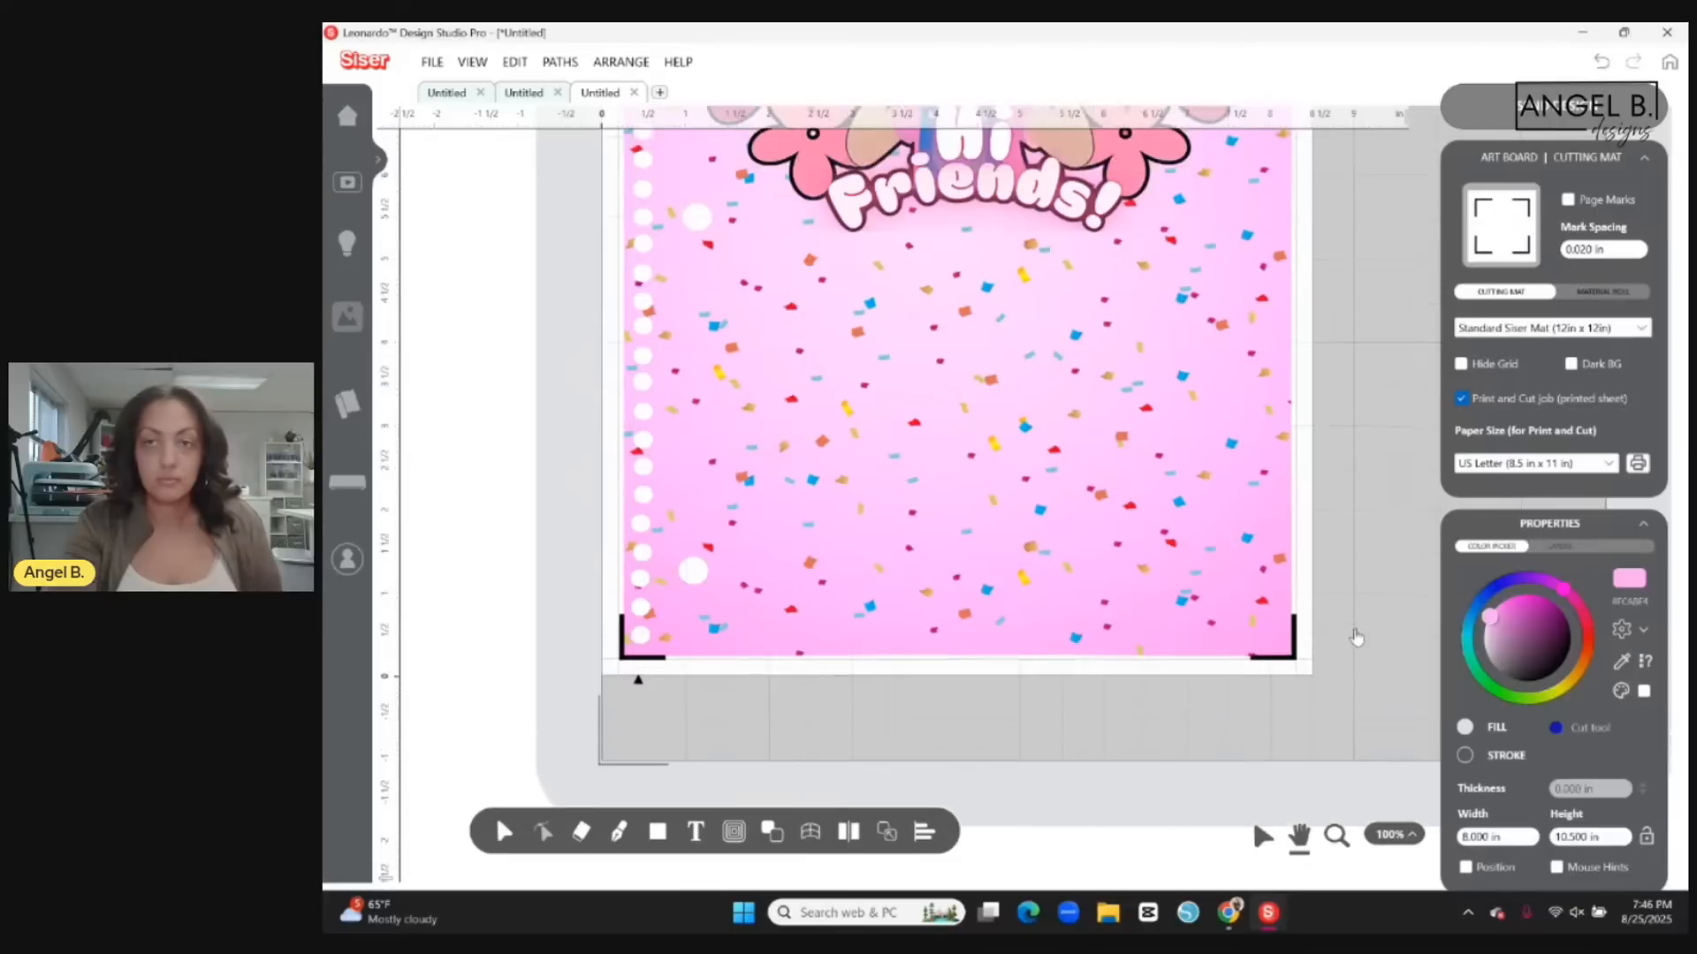
scroll(1361, 588, "up", 3)
scroll(1365, 577, "up", 4)
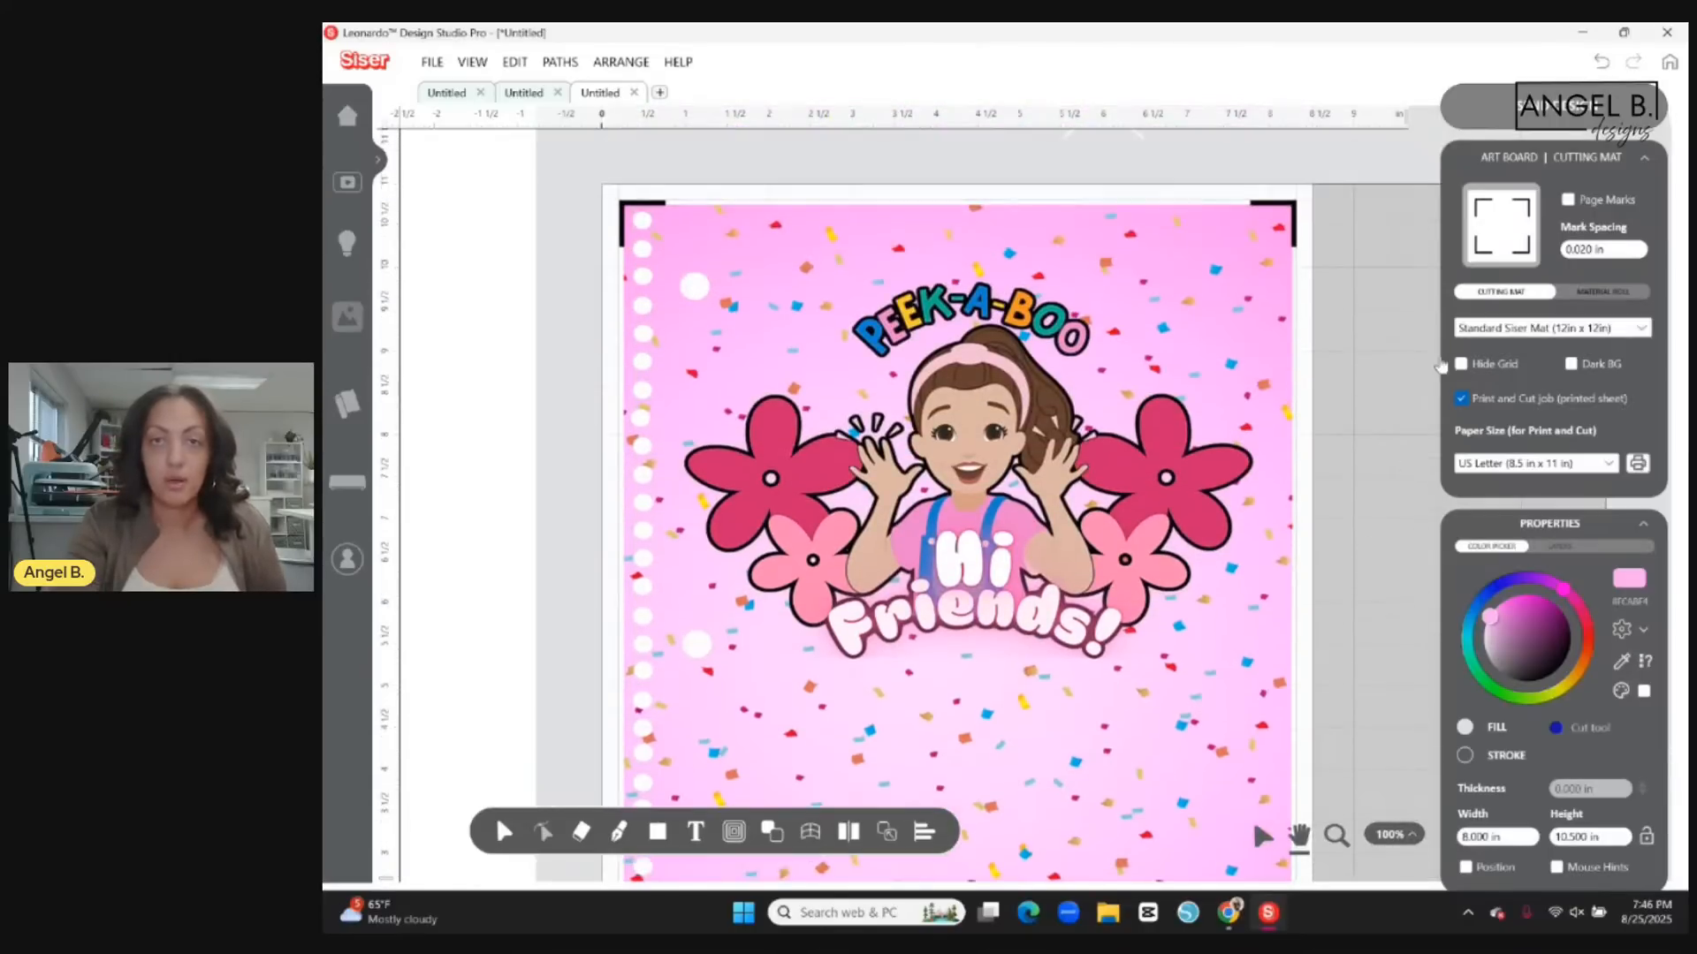
Send all artwork that fits on the page to the print and cut workspace, and preview the cut lines.
left_click(1615, 108)
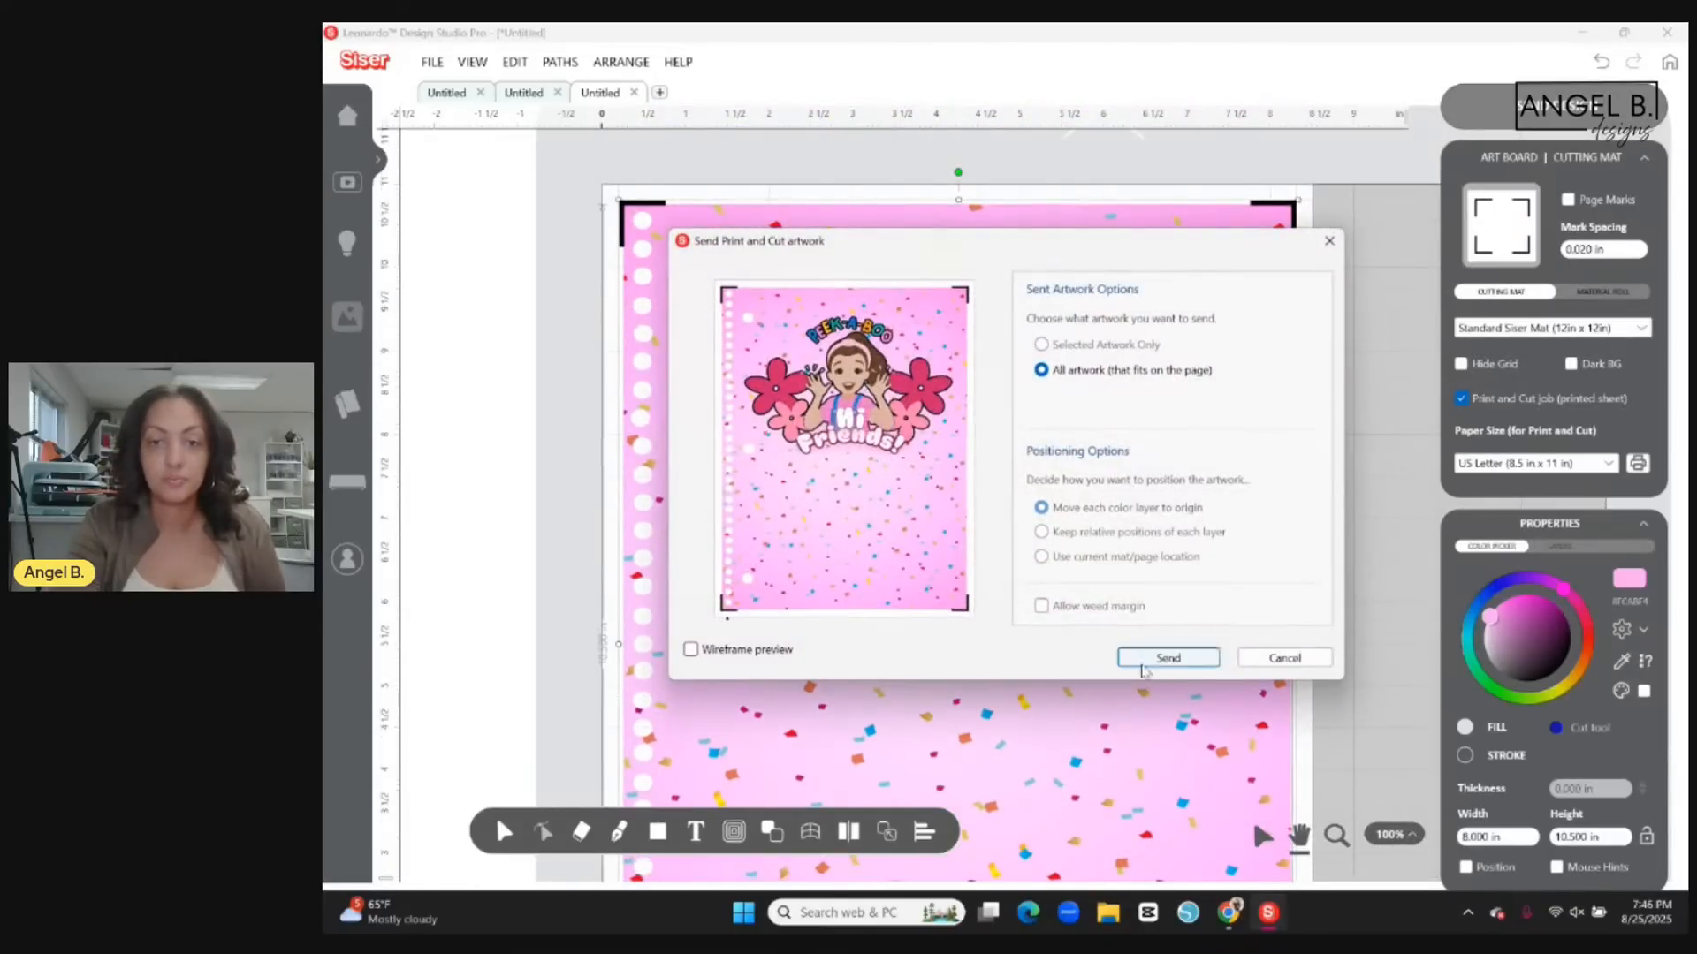
left_click(1168, 658)
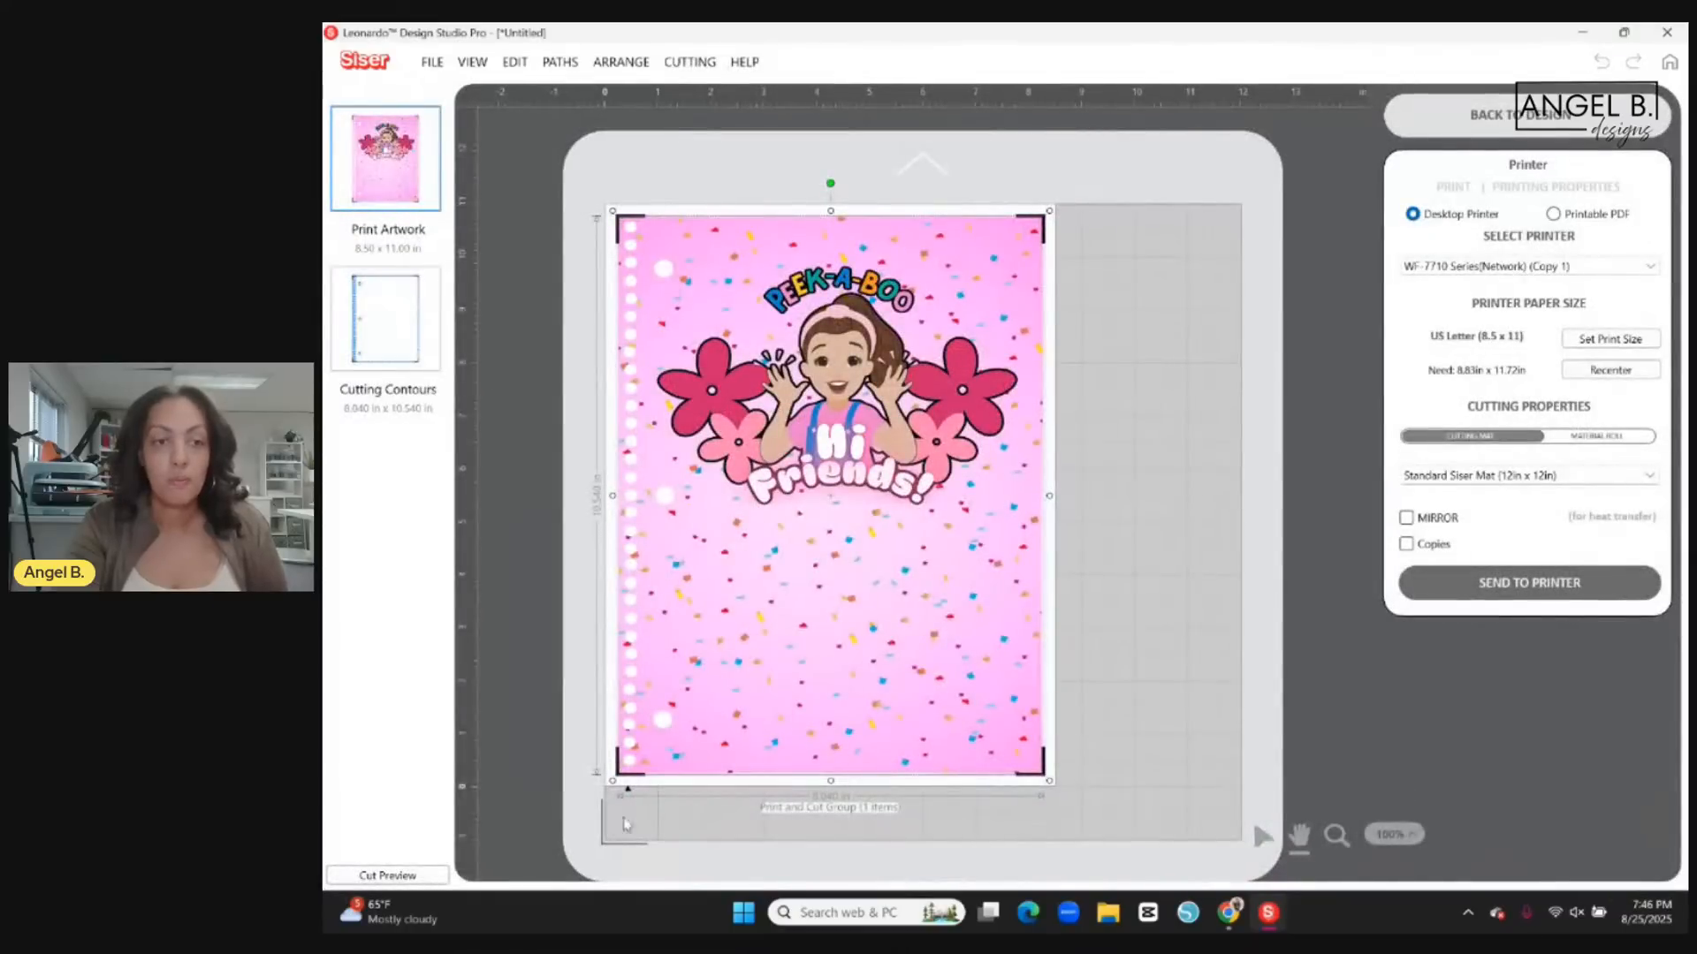
left_click(387, 874)
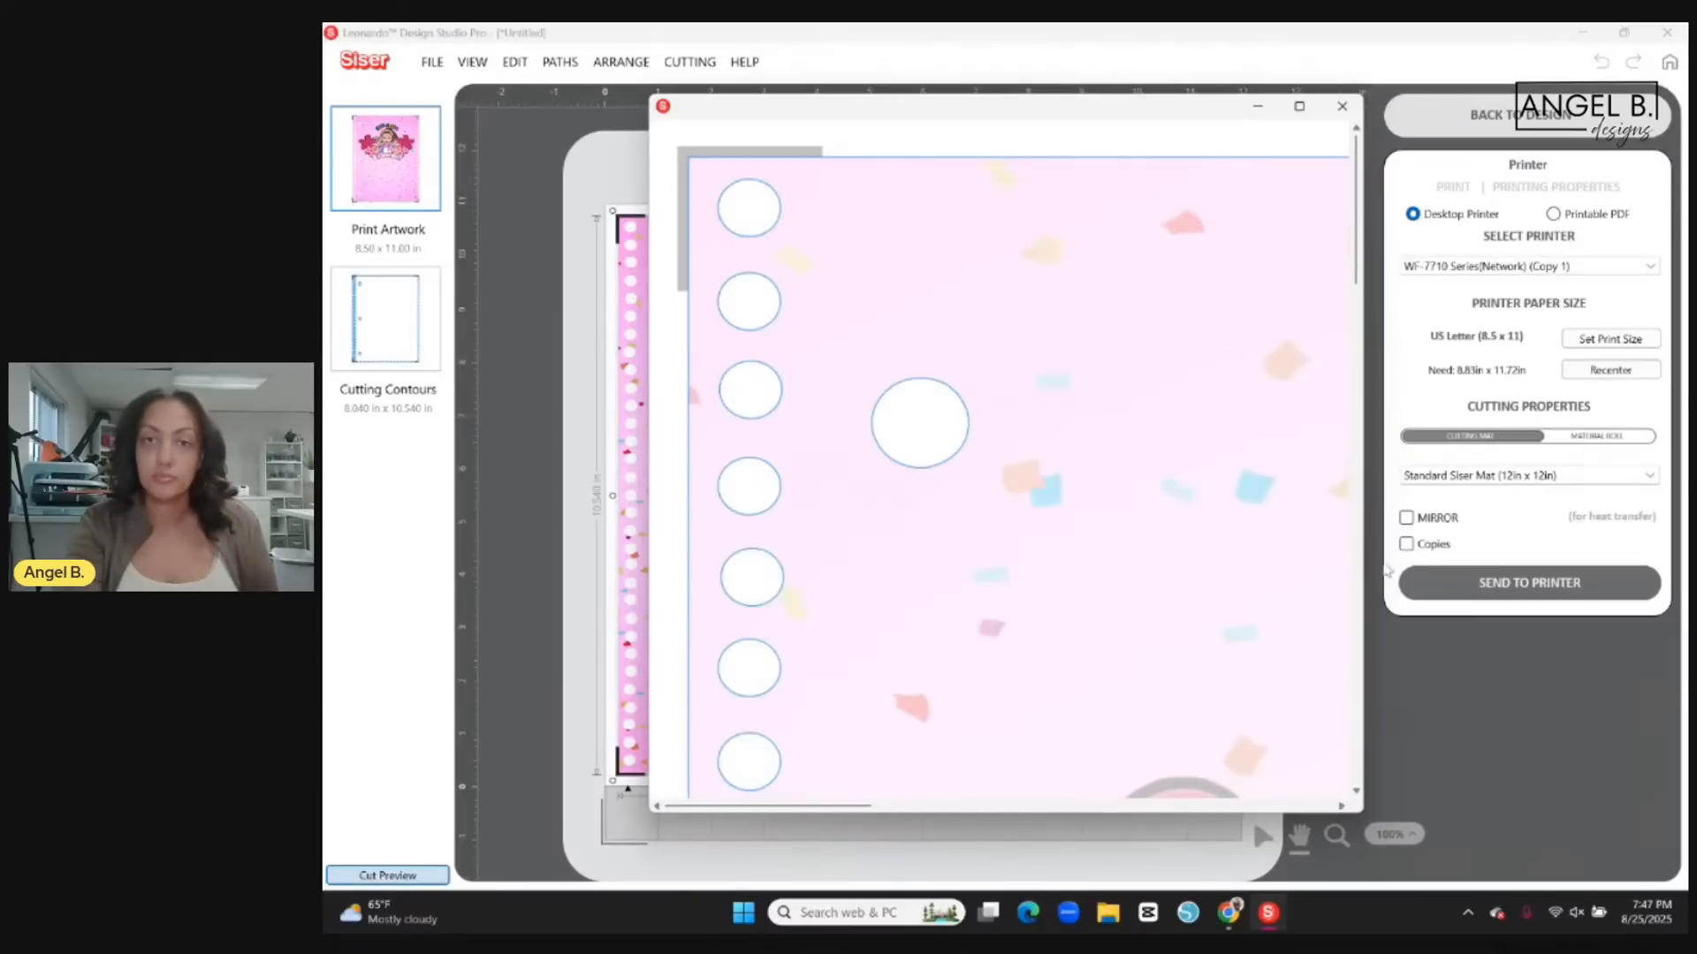
left_click(1341, 106)
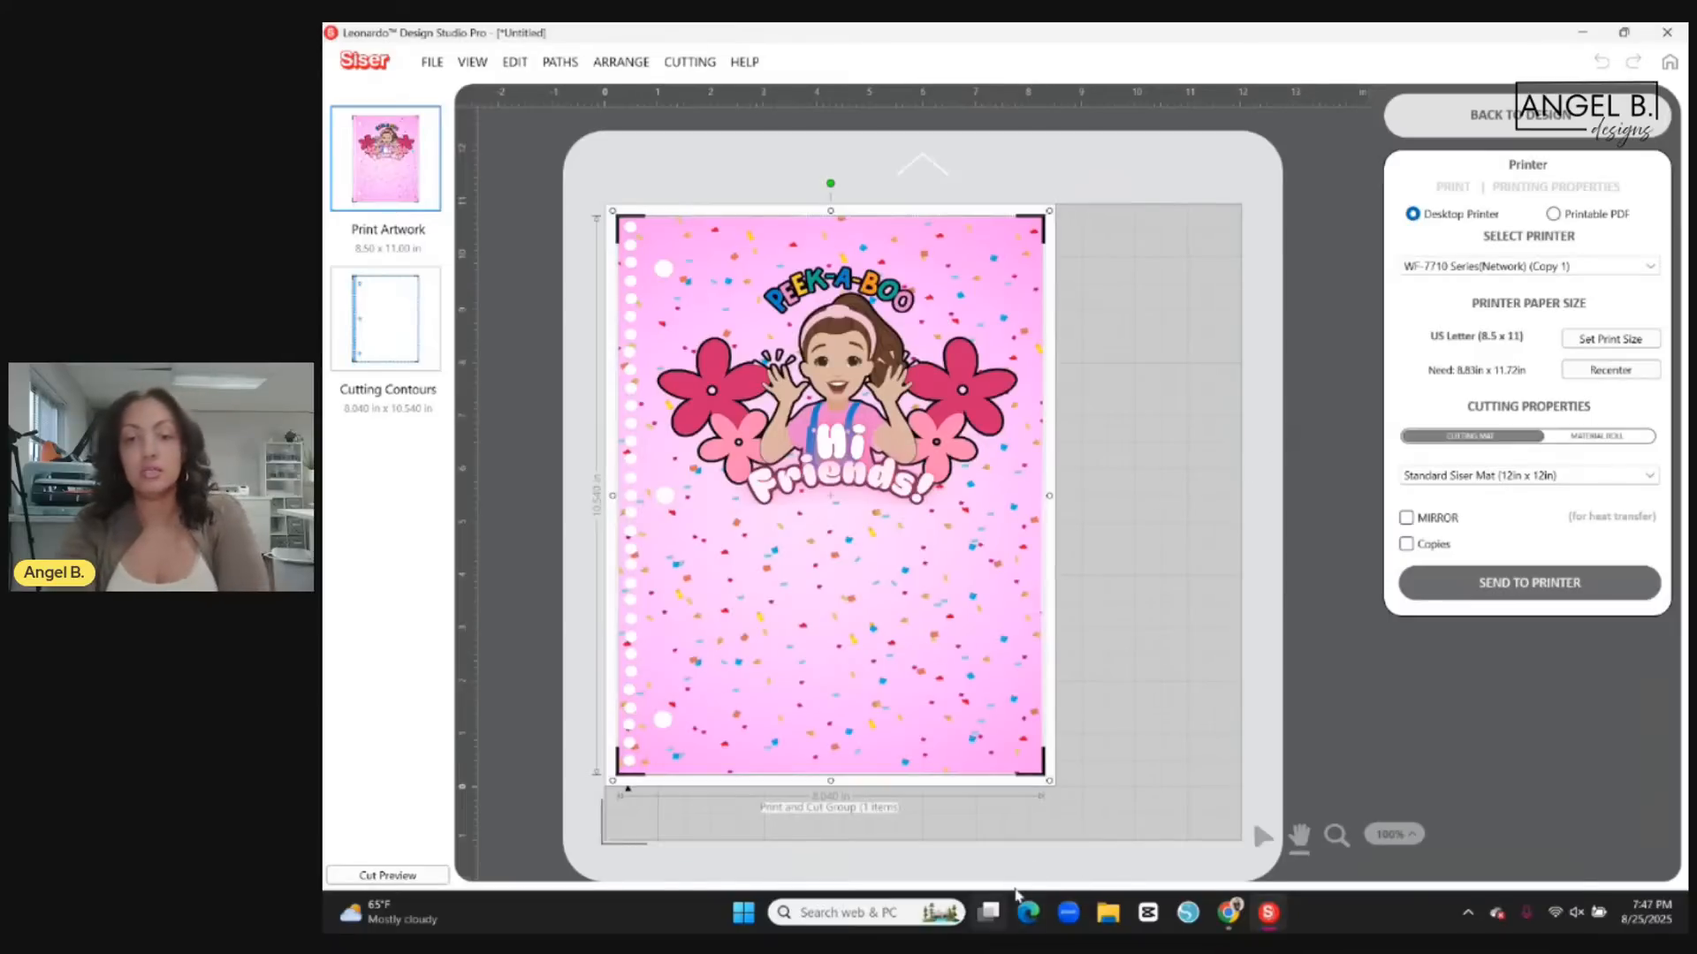
Switch to the Canva copy of the 33 hole Pen & Gear template and view the solid black template on page 3.
left_click(1239, 925)
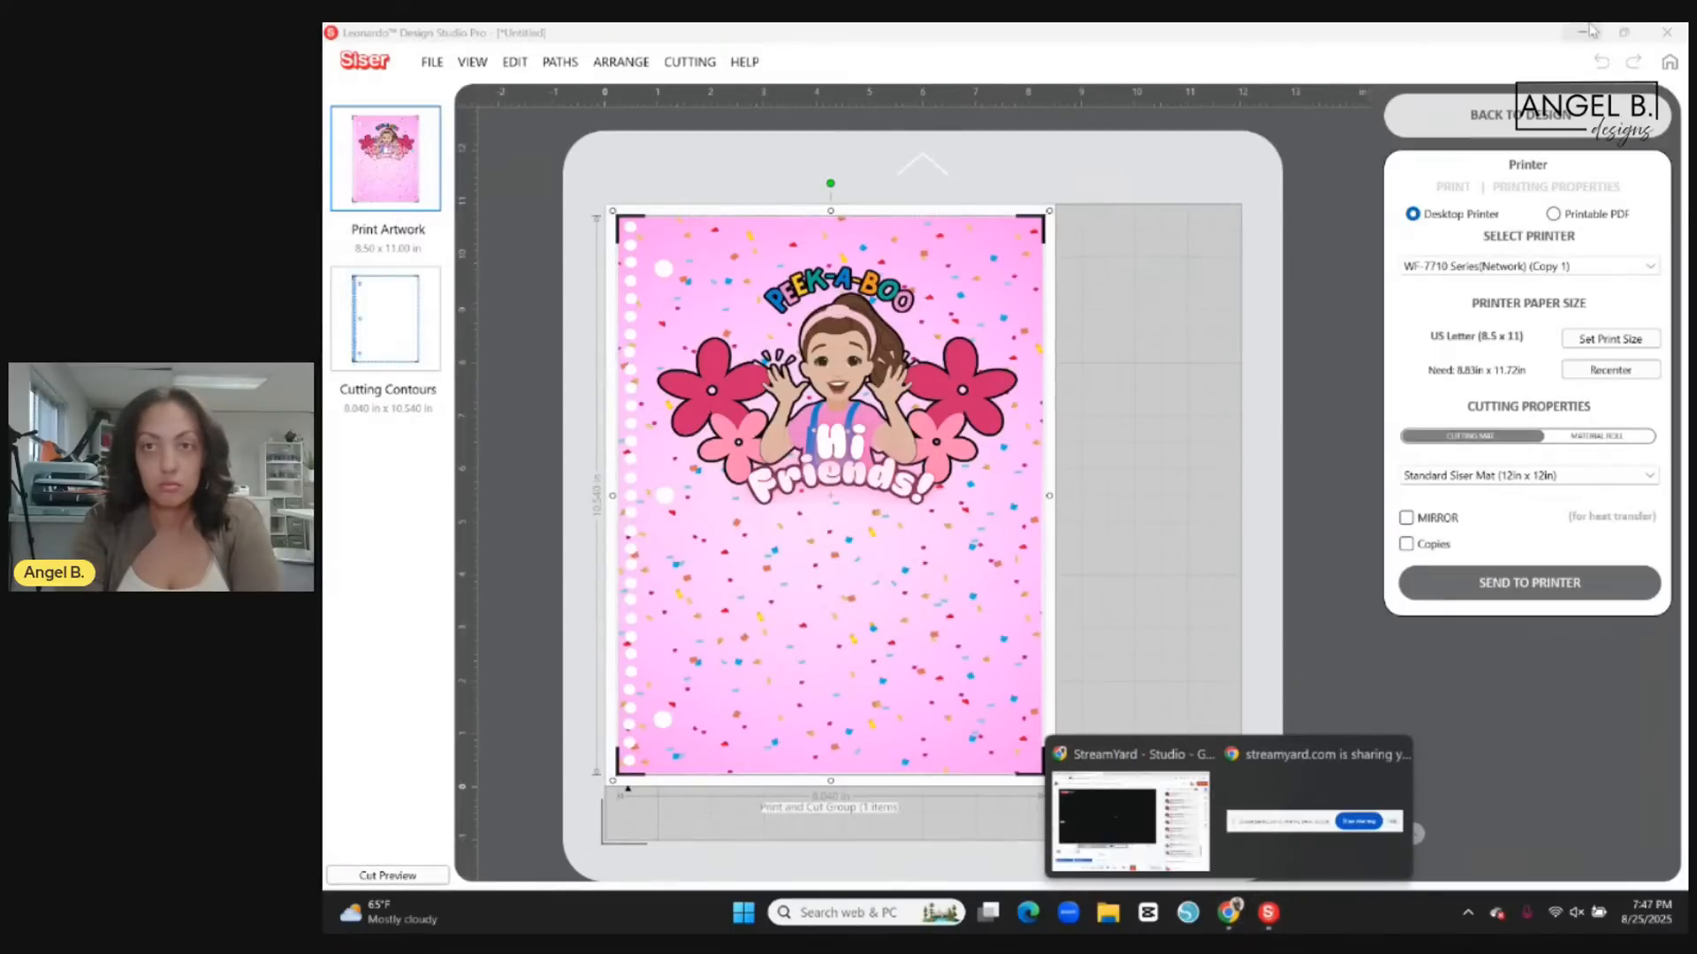
left_click(1131, 822)
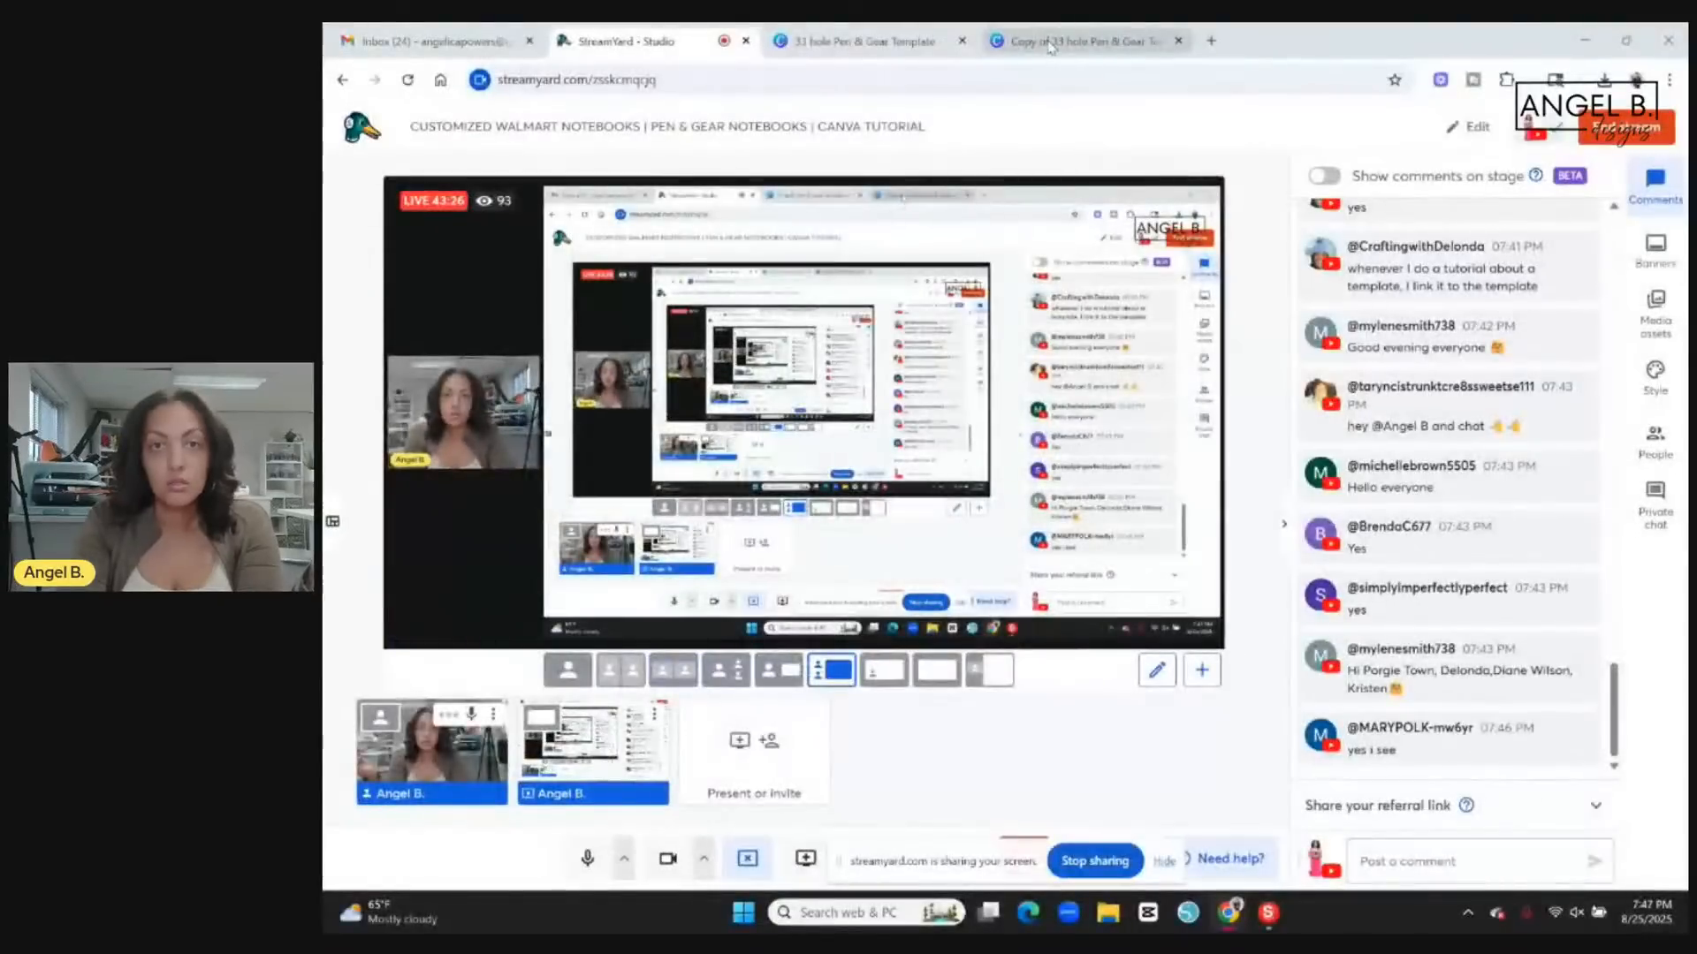
left_click(1049, 46)
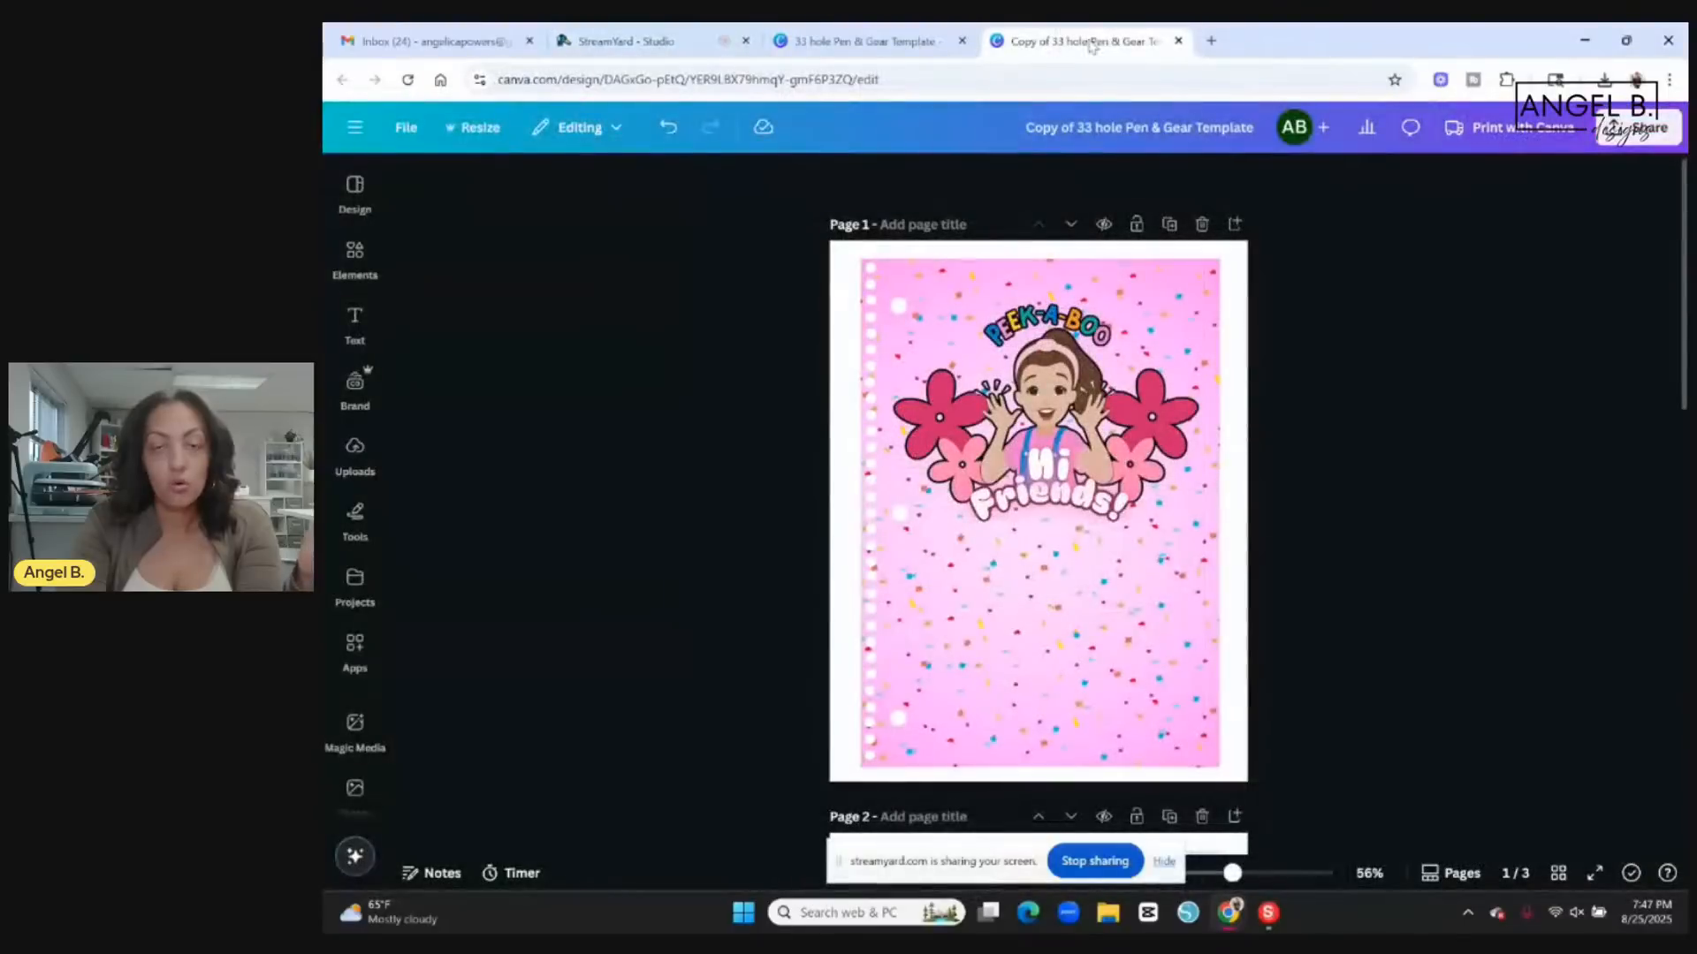
scroll(1370, 568, "down", 4)
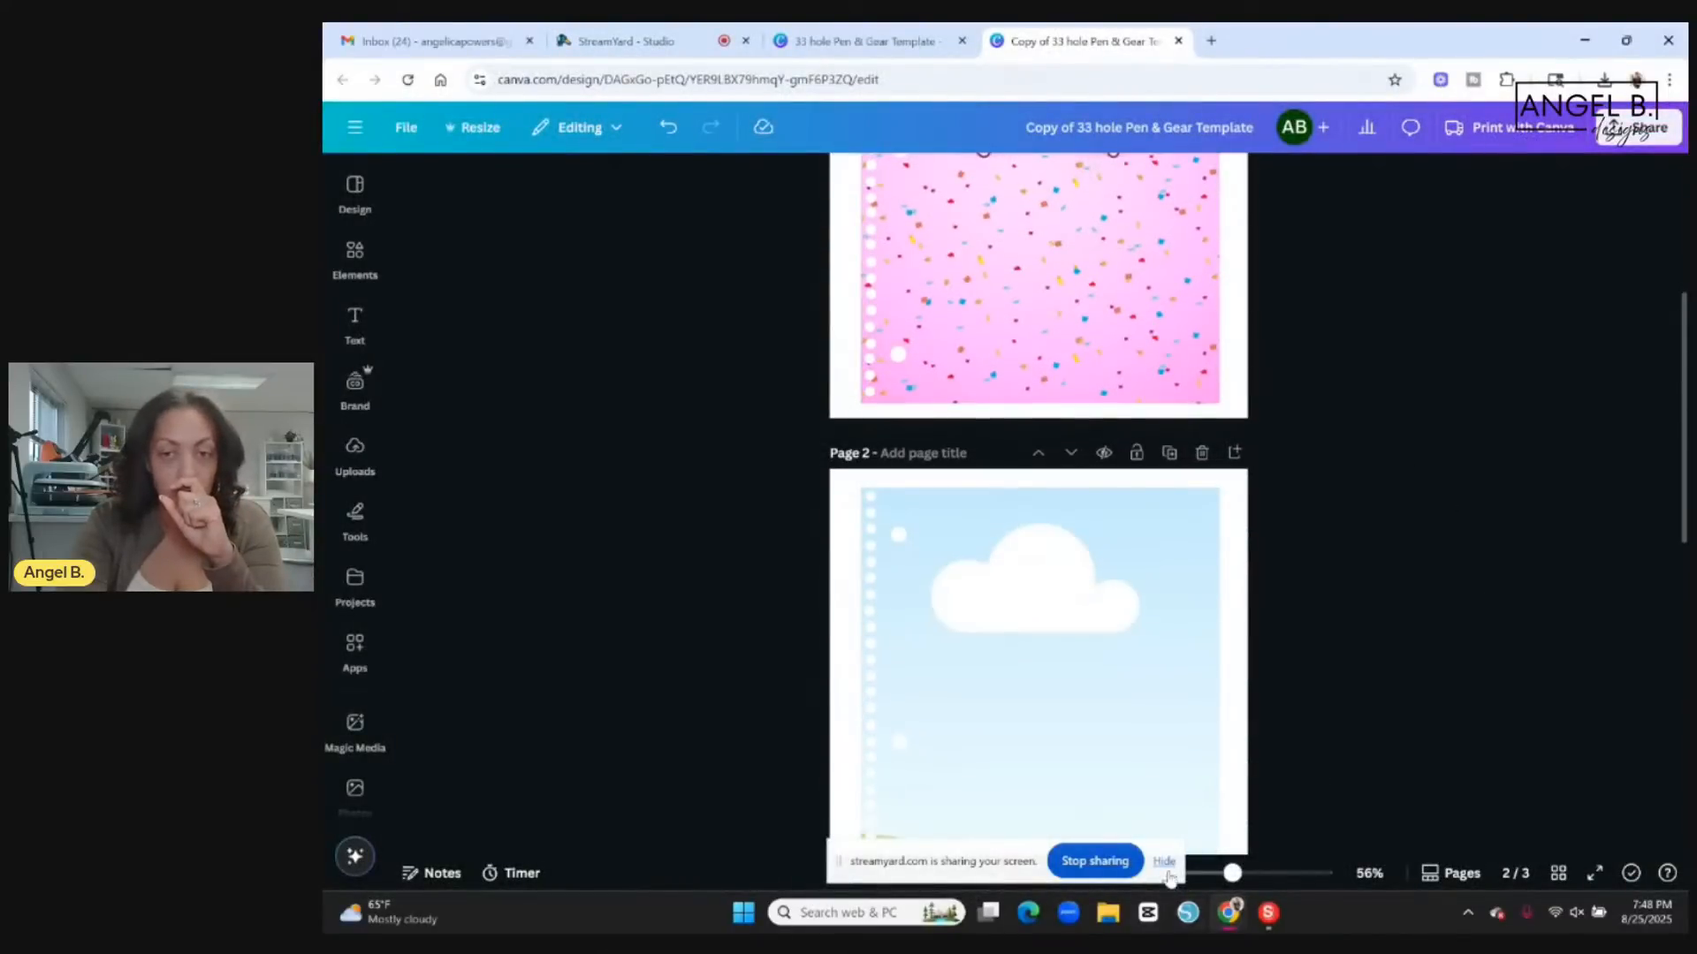
scroll(1397, 531, "down", 5)
scroll(1398, 531, "down", 4)
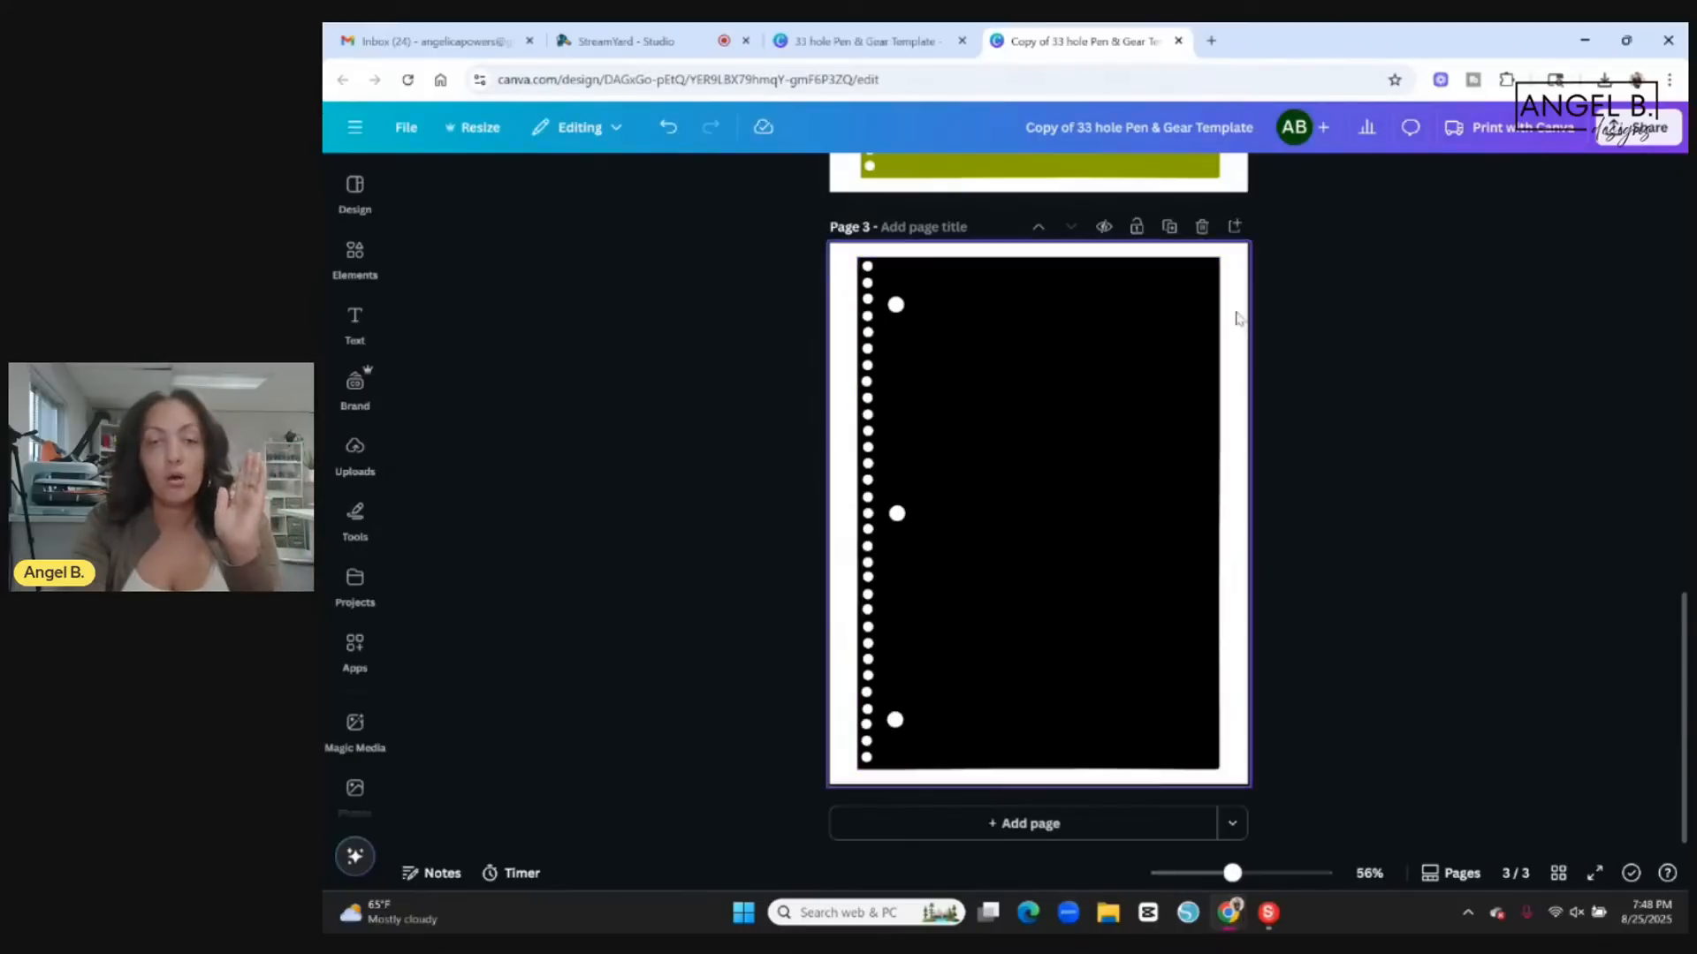
Choose SVG as the file type in the Canva design's download settings, and close the settings without downloading.
left_click(1633, 141)
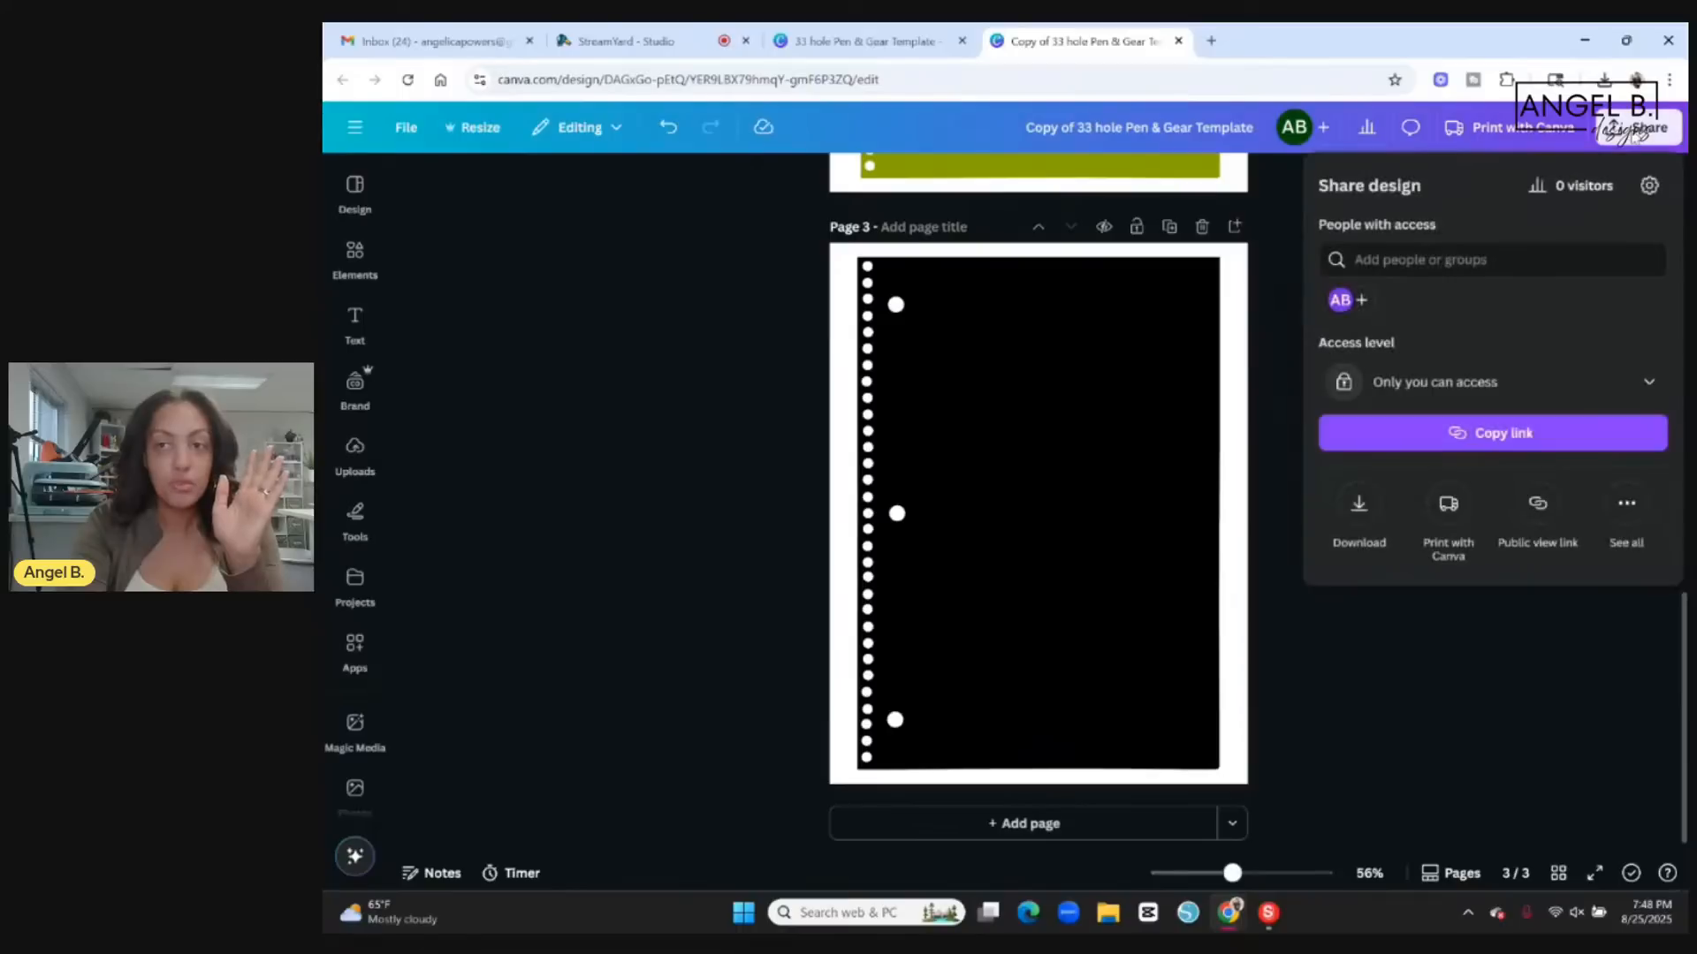
left_click(1359, 510)
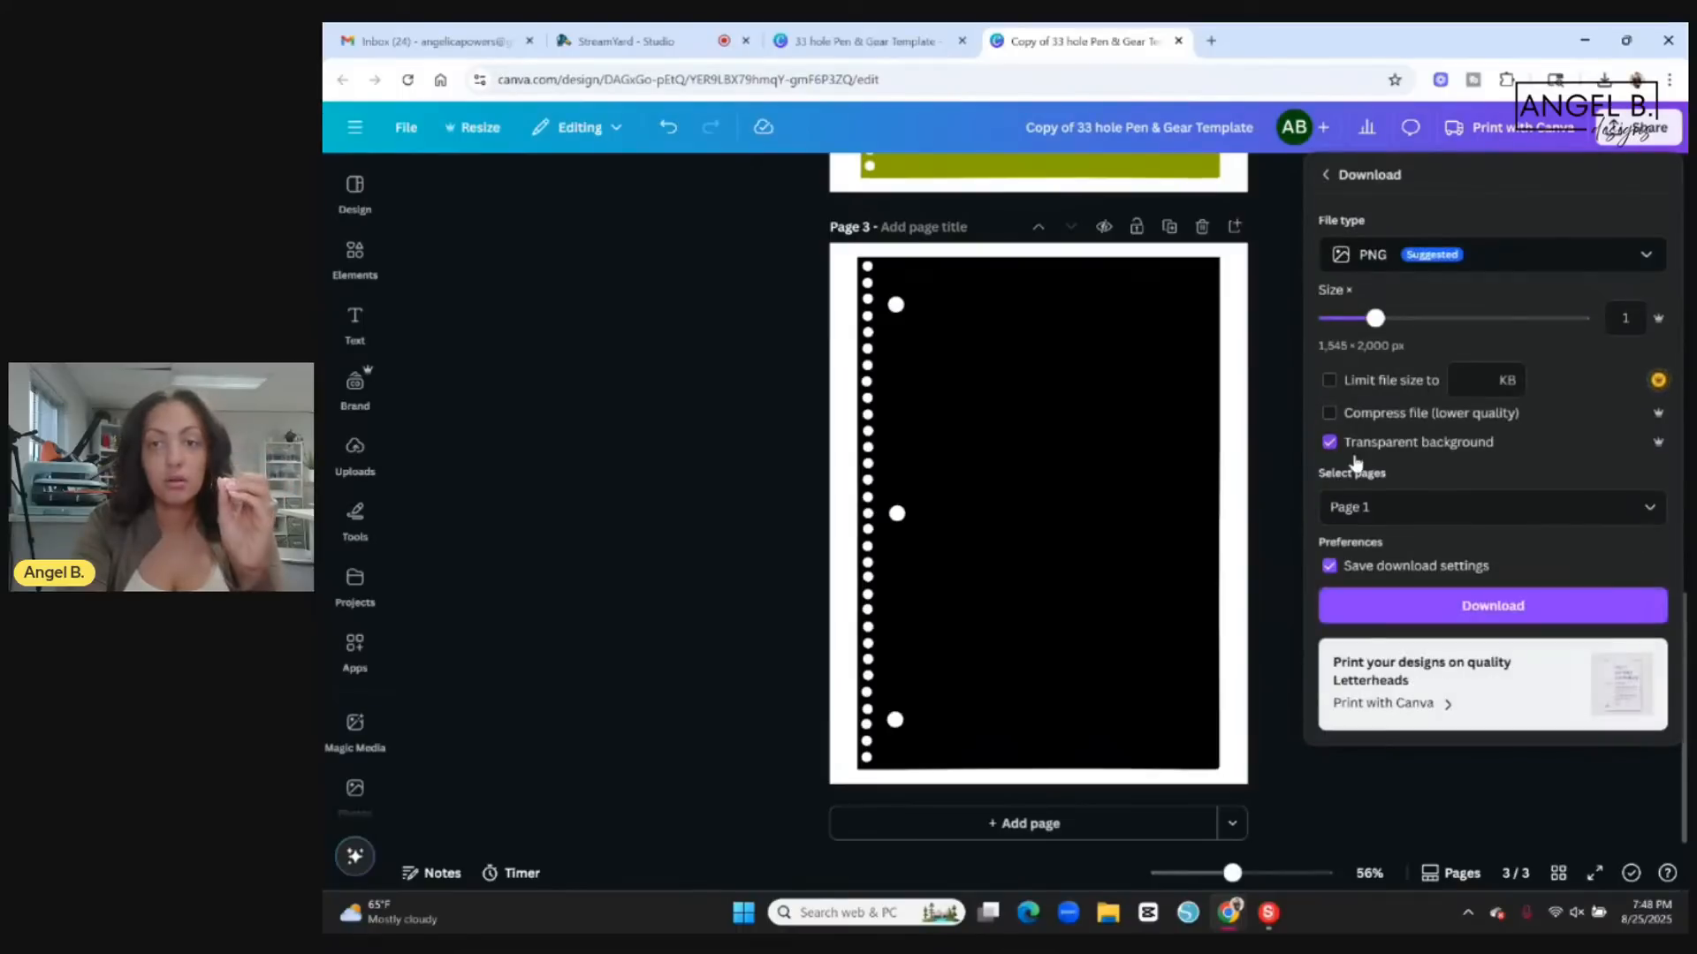
left_click(1434, 258)
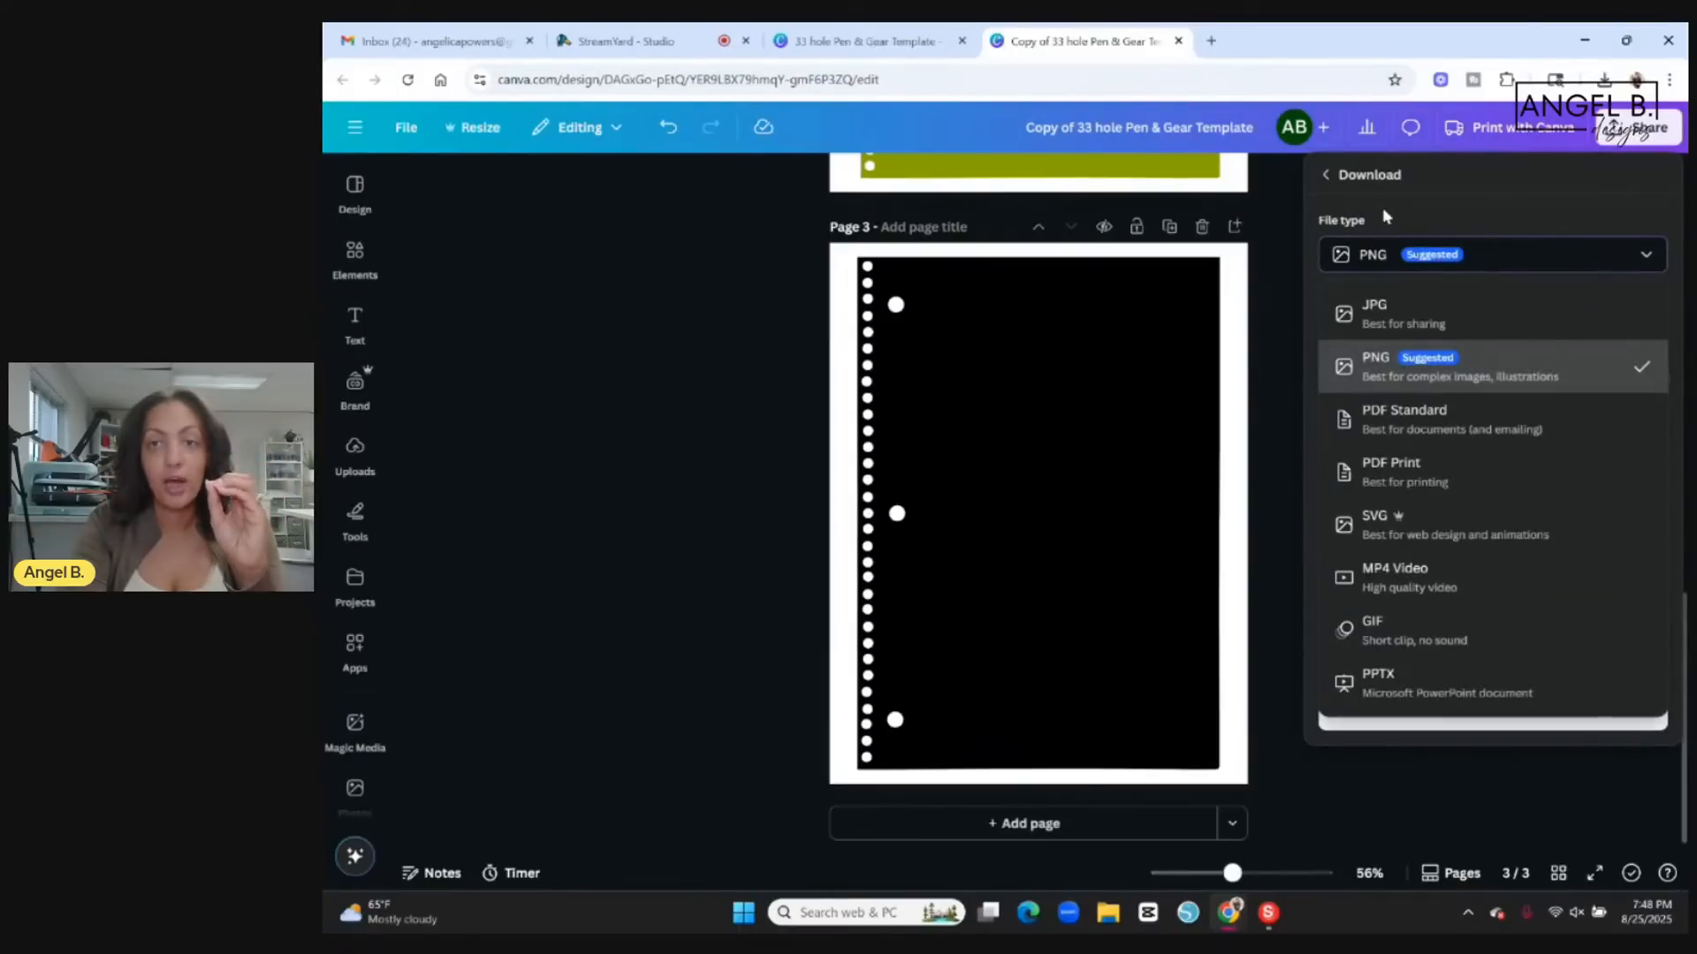
left_click(1440, 530)
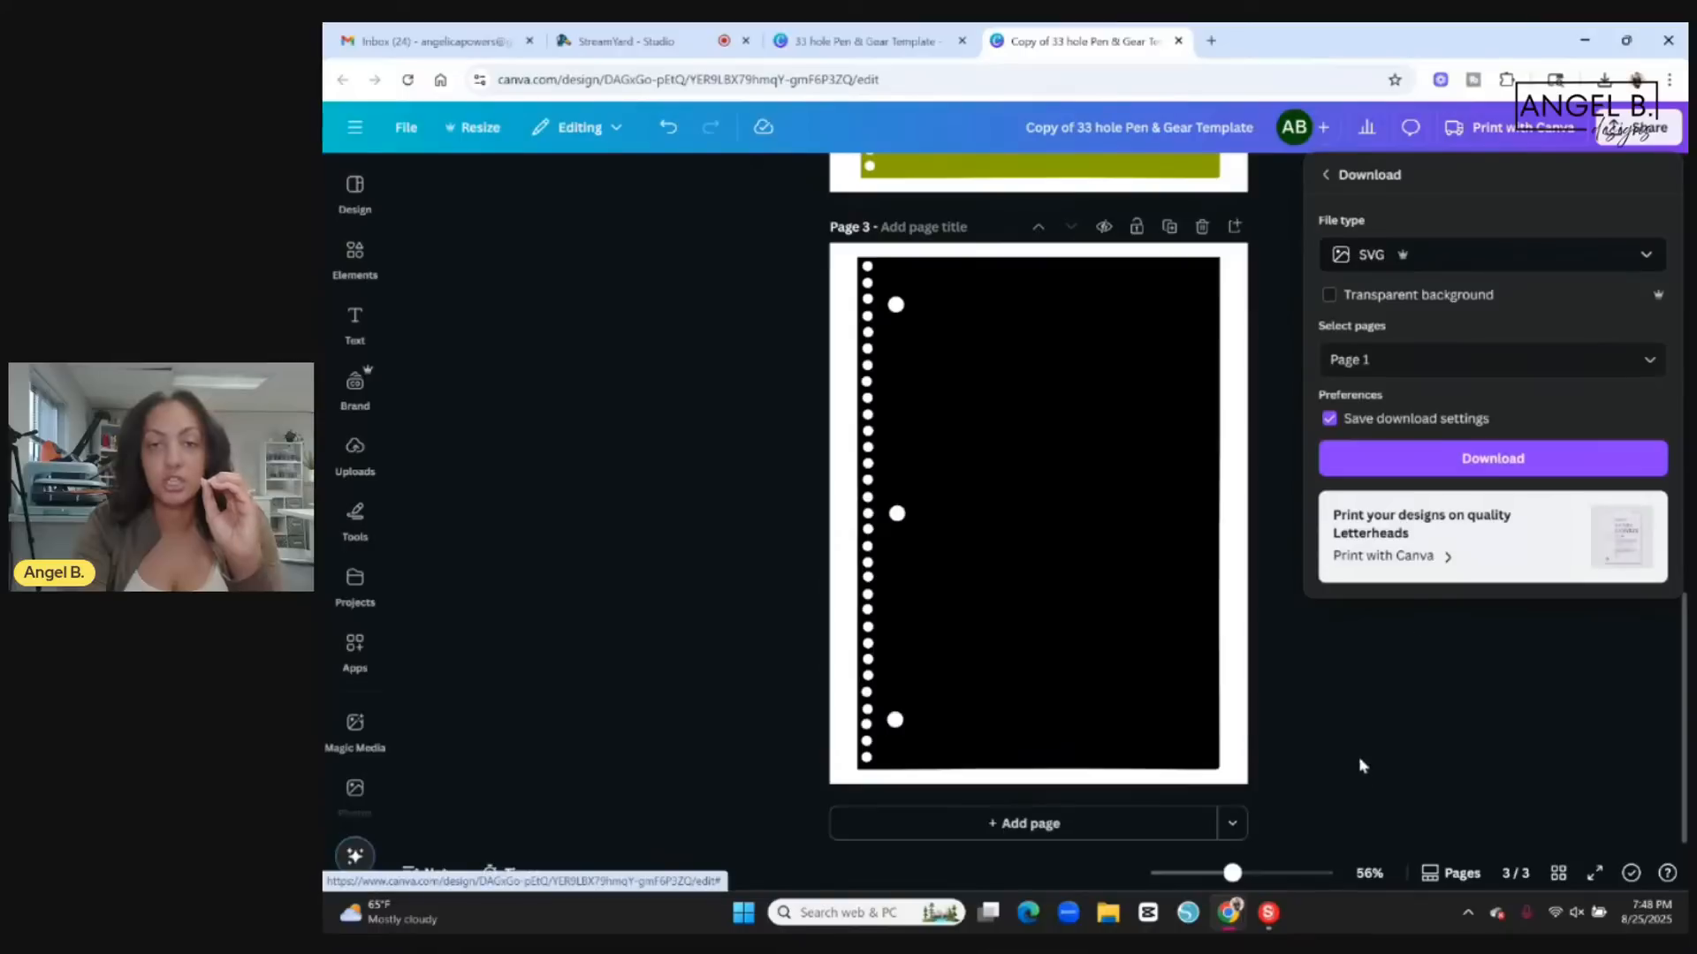
left_click(1375, 734)
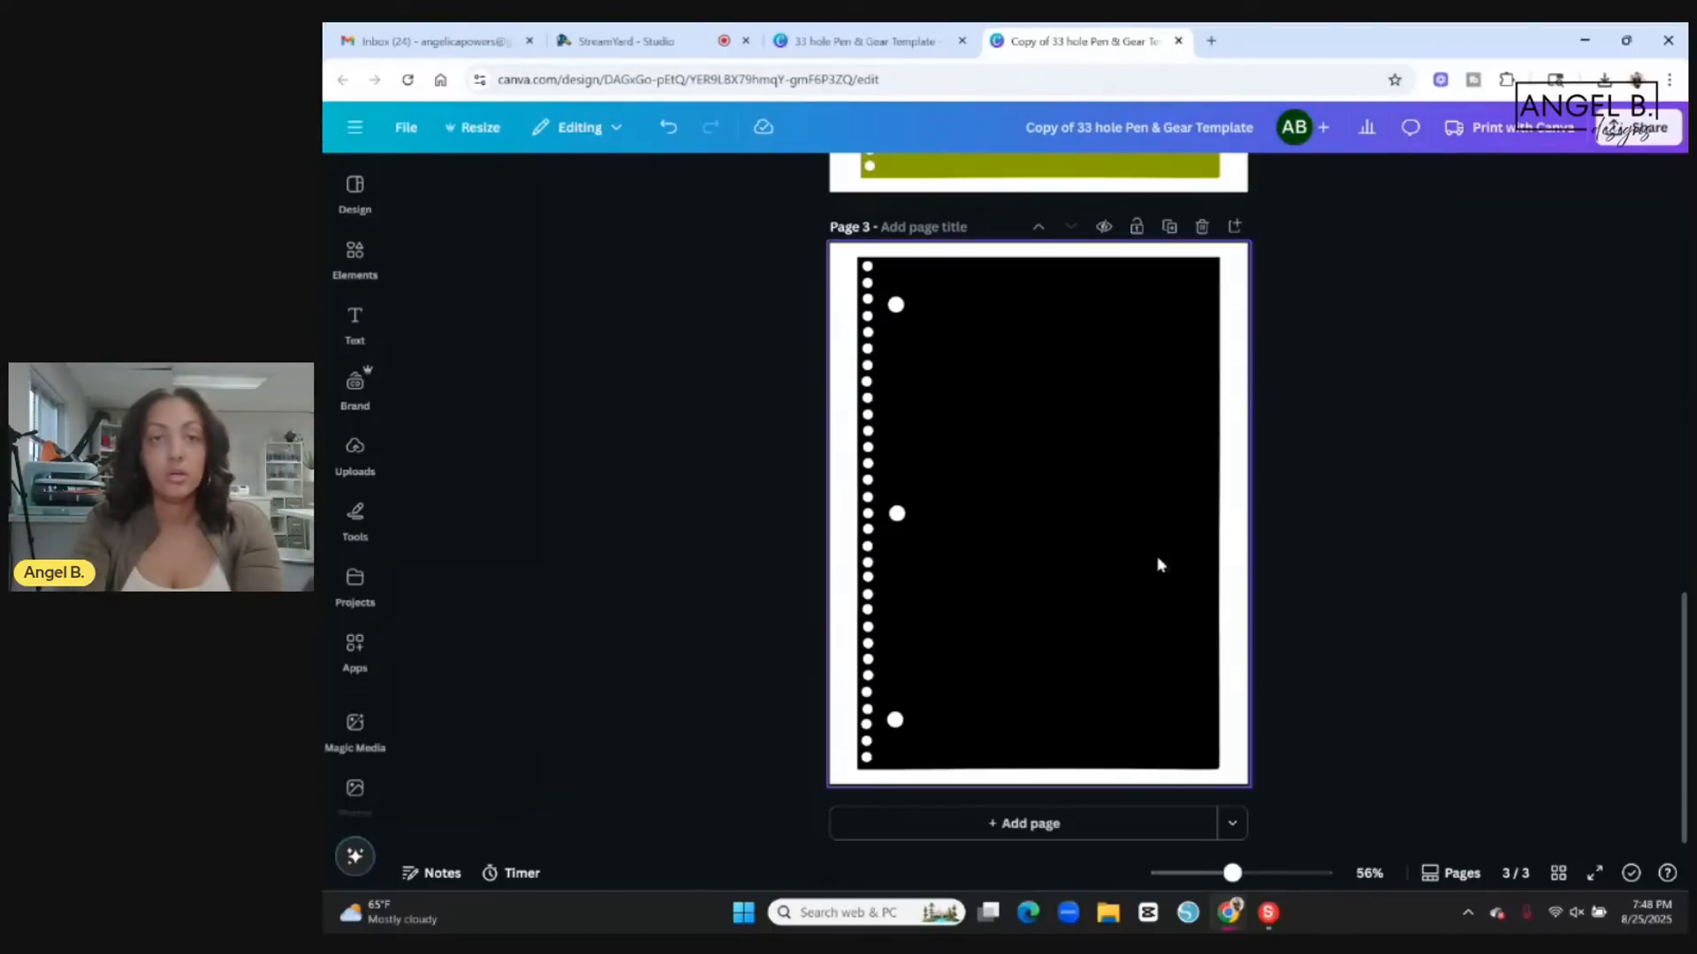
Switch to StreamYard Studio to check the live comments.
left_click(613, 53)
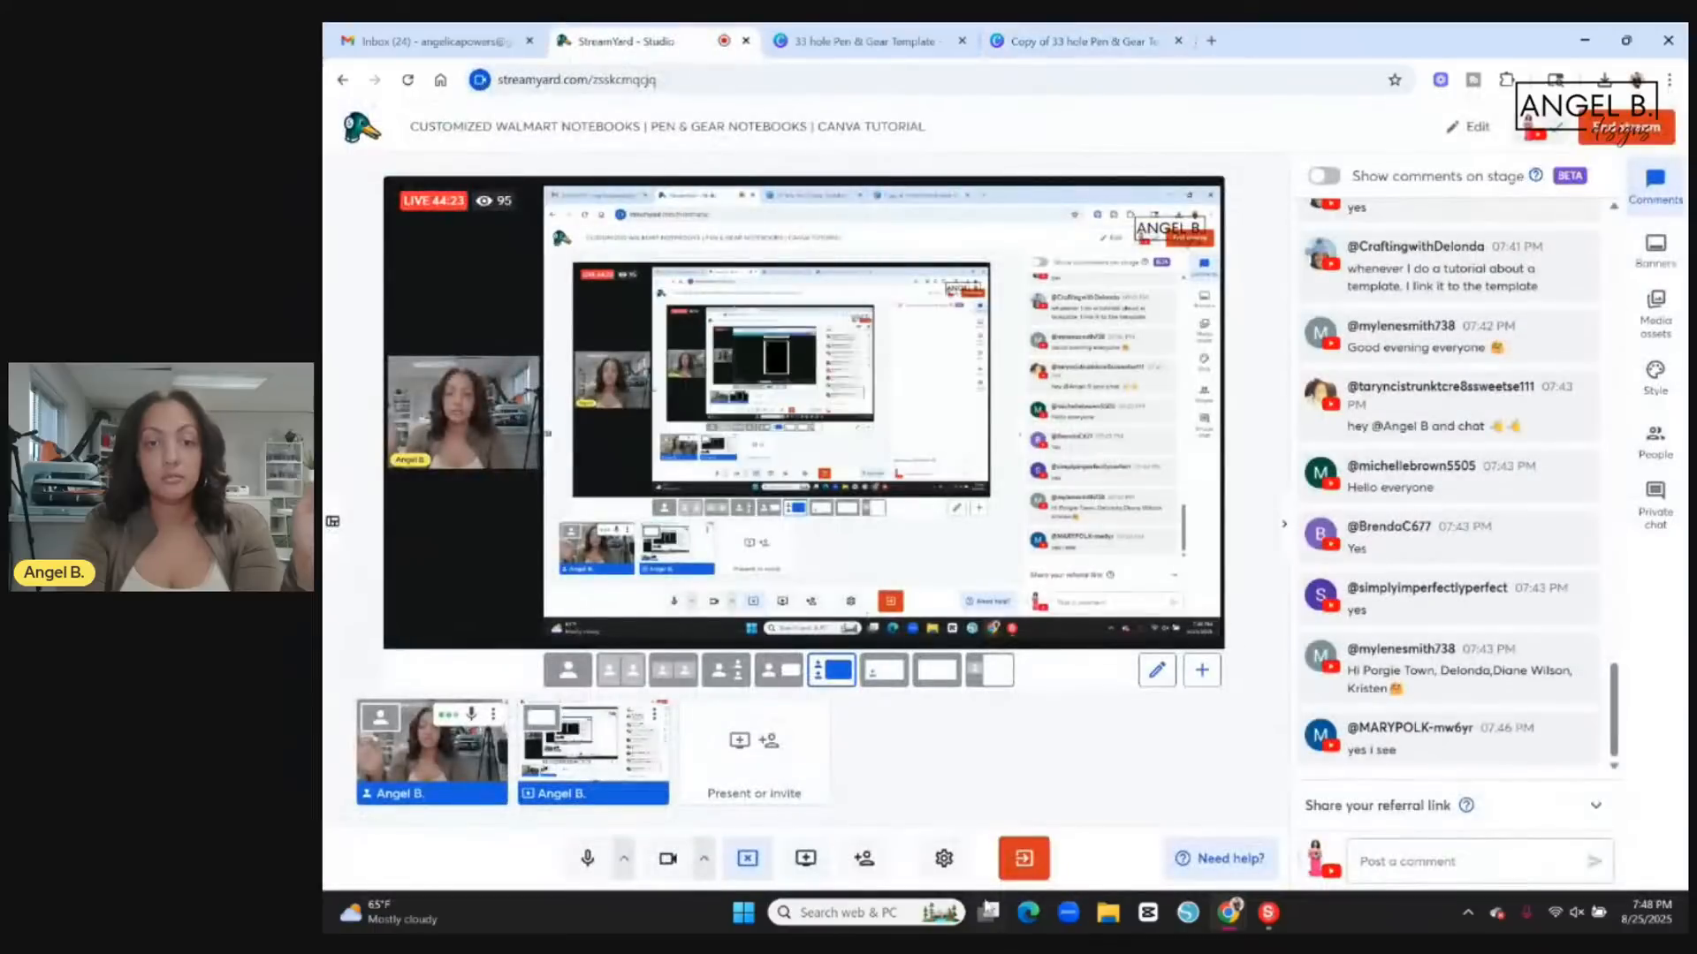
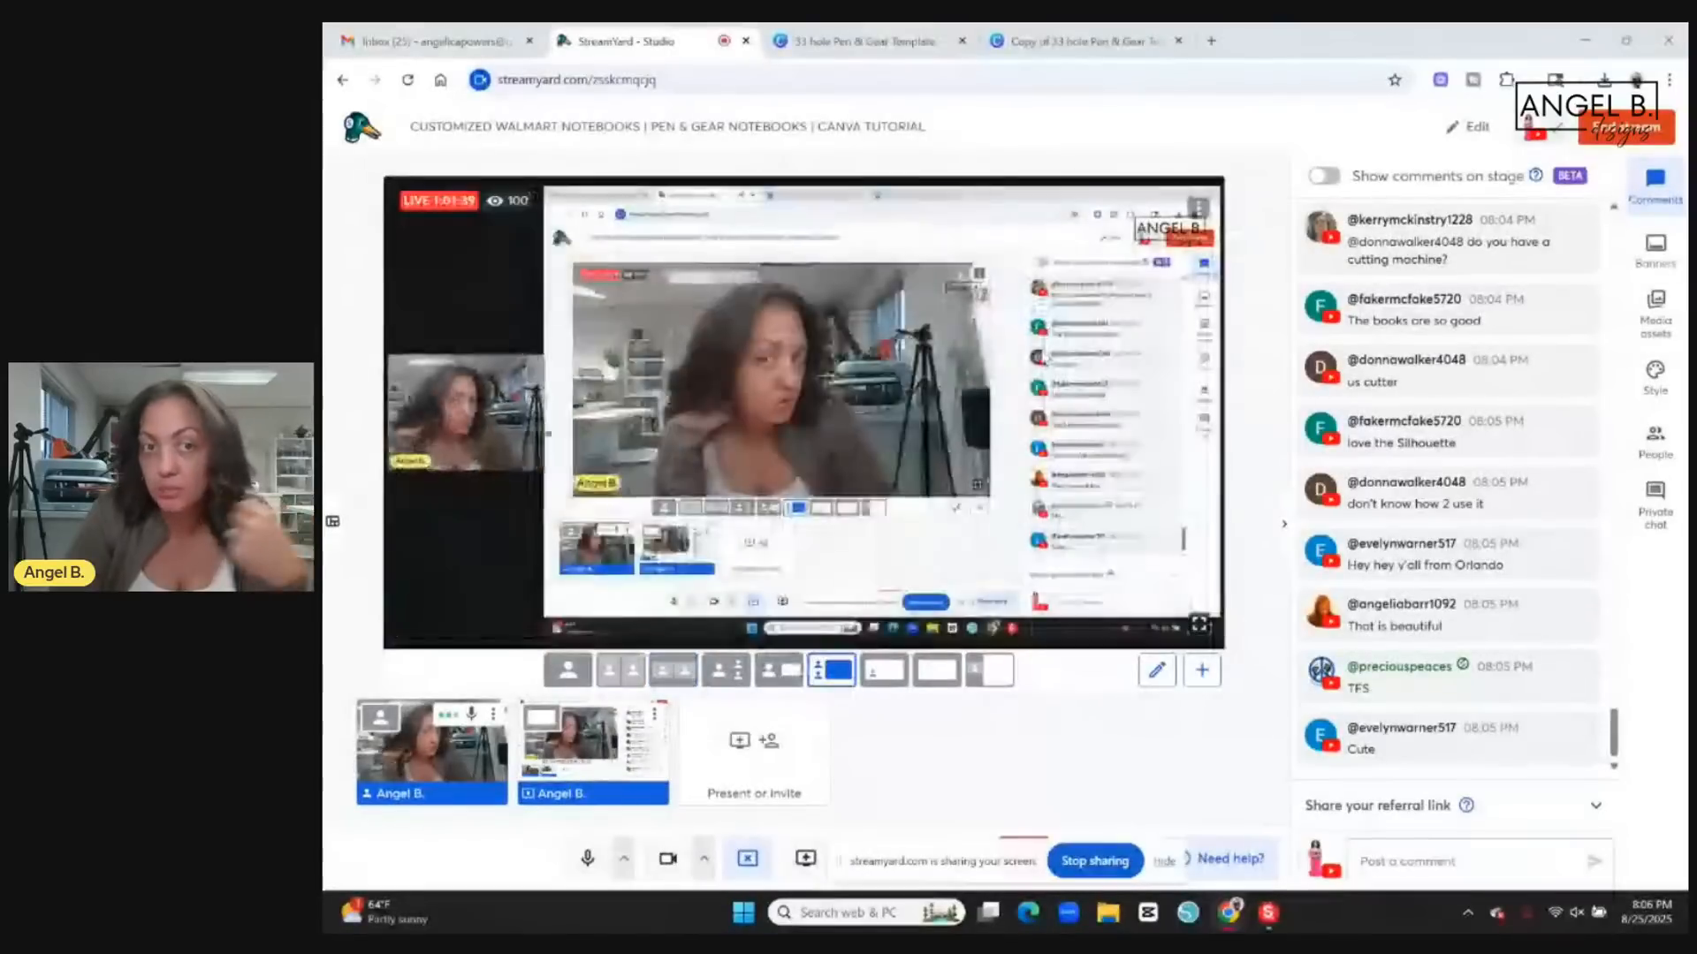
Switch to the Canva copy of the notebook template and move the Peek-A-Boo artwork down to the middle of the page 1 cover.
left_click(1043, 40)
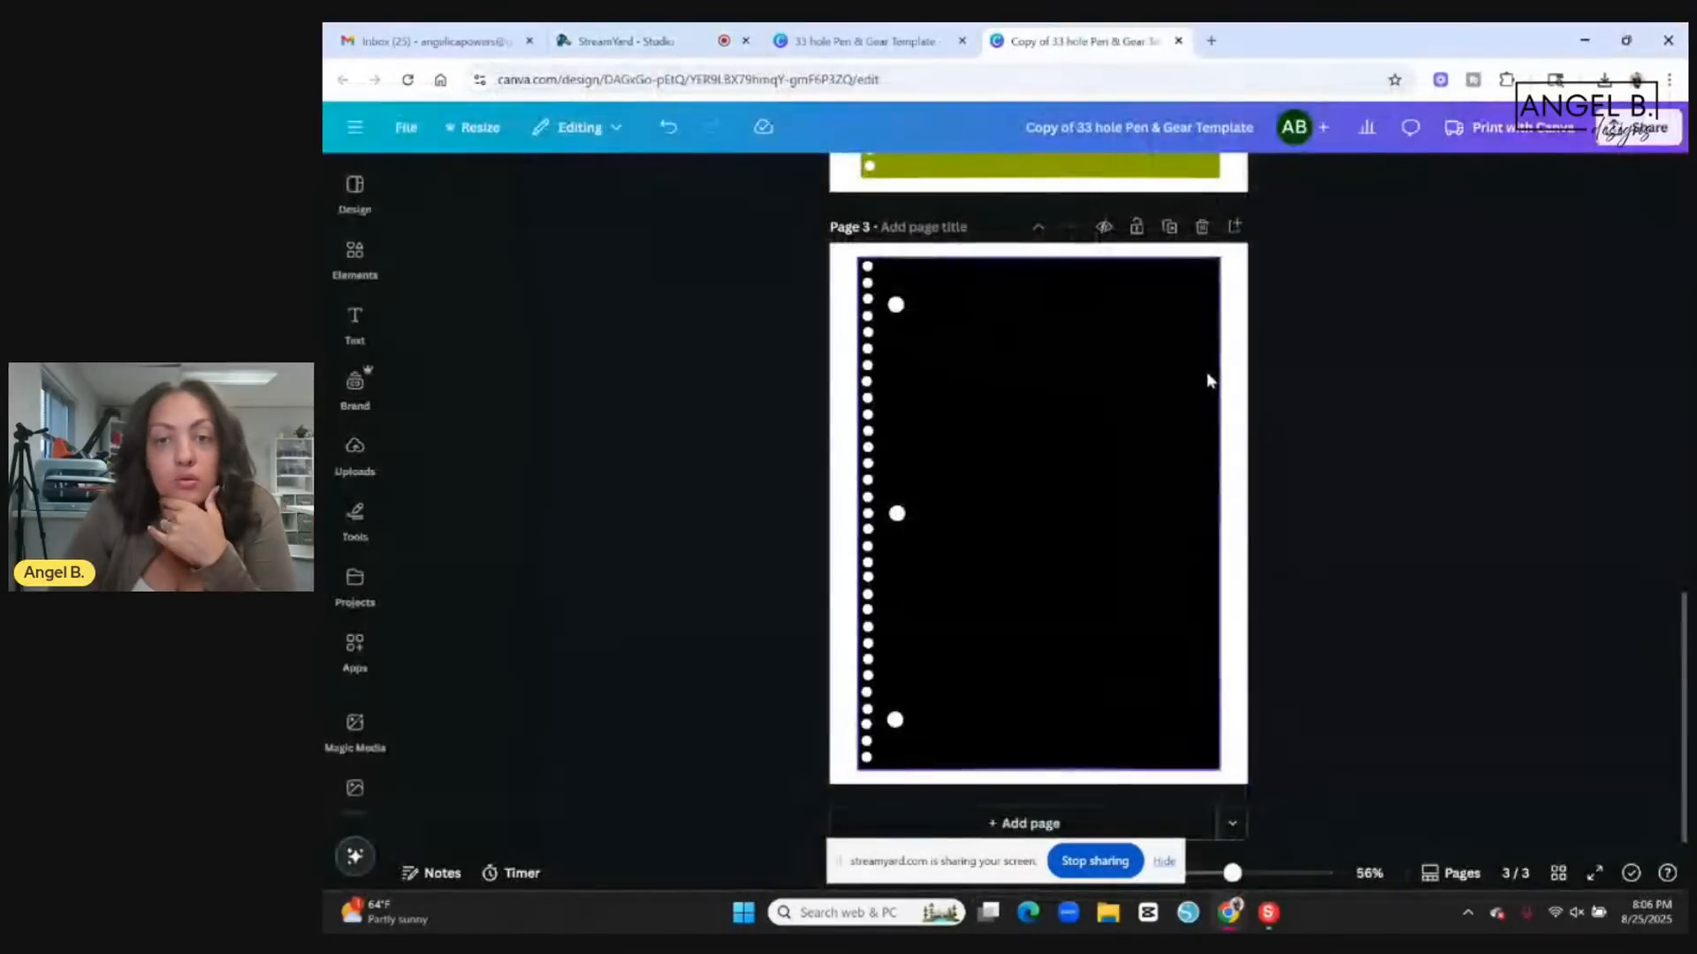
scroll(1208, 378, "up", 10)
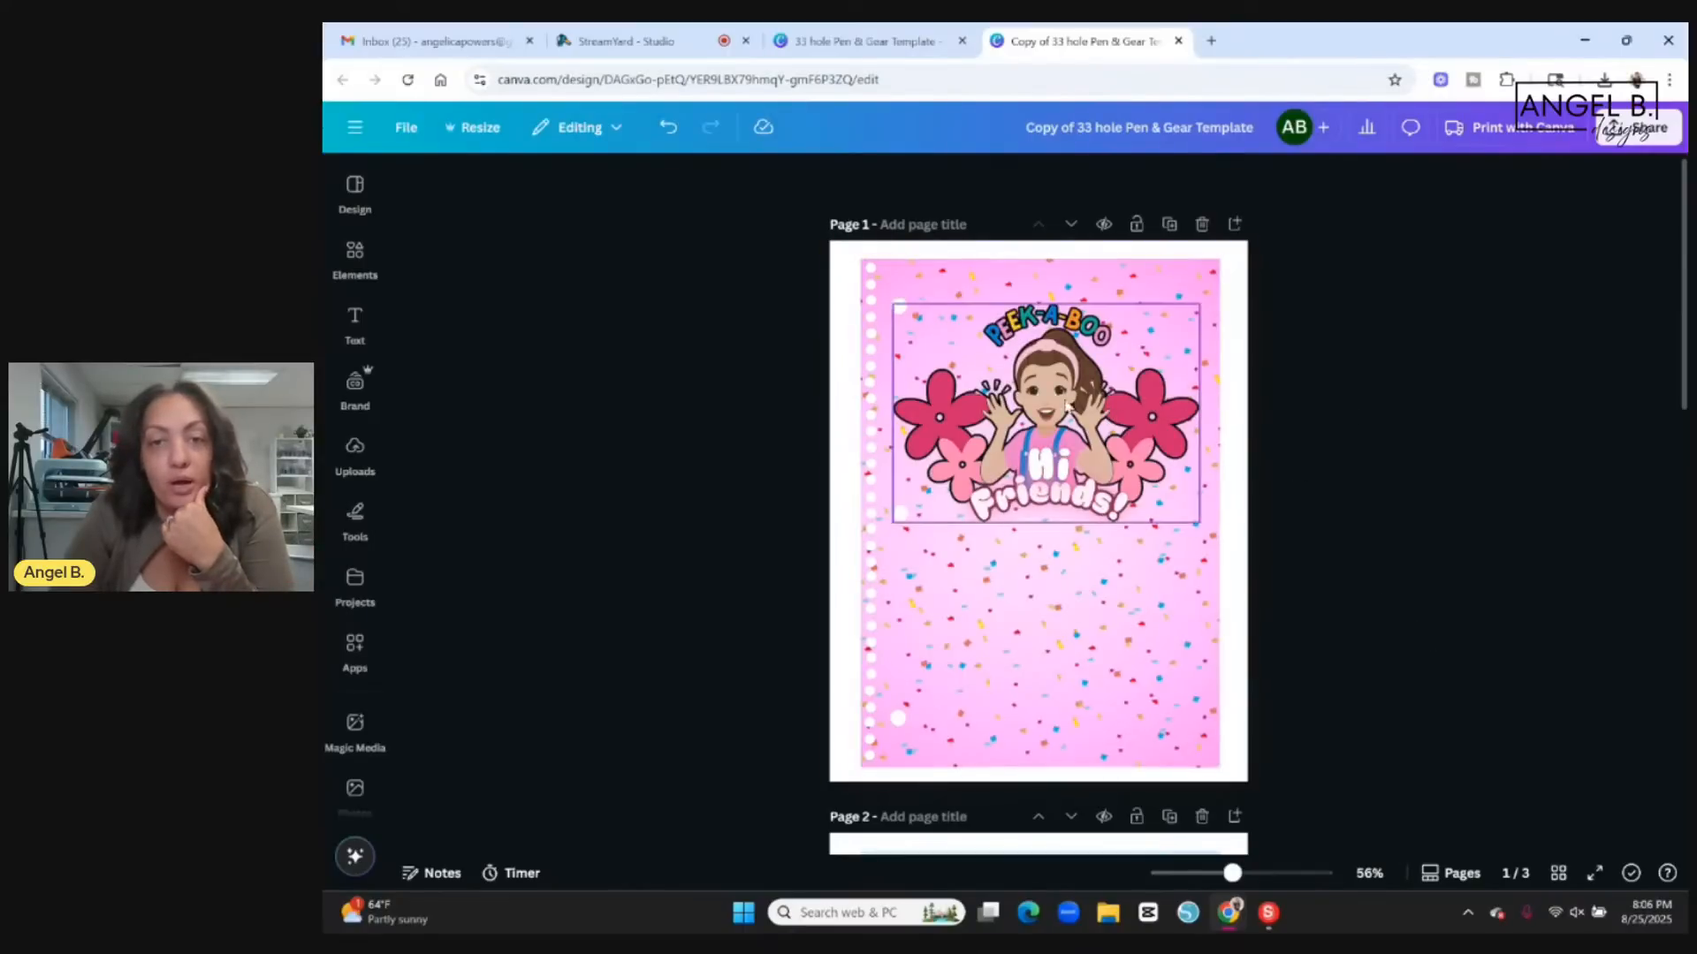
left_click_drag(1061, 404, 1058, 478)
left_click(1281, 485)
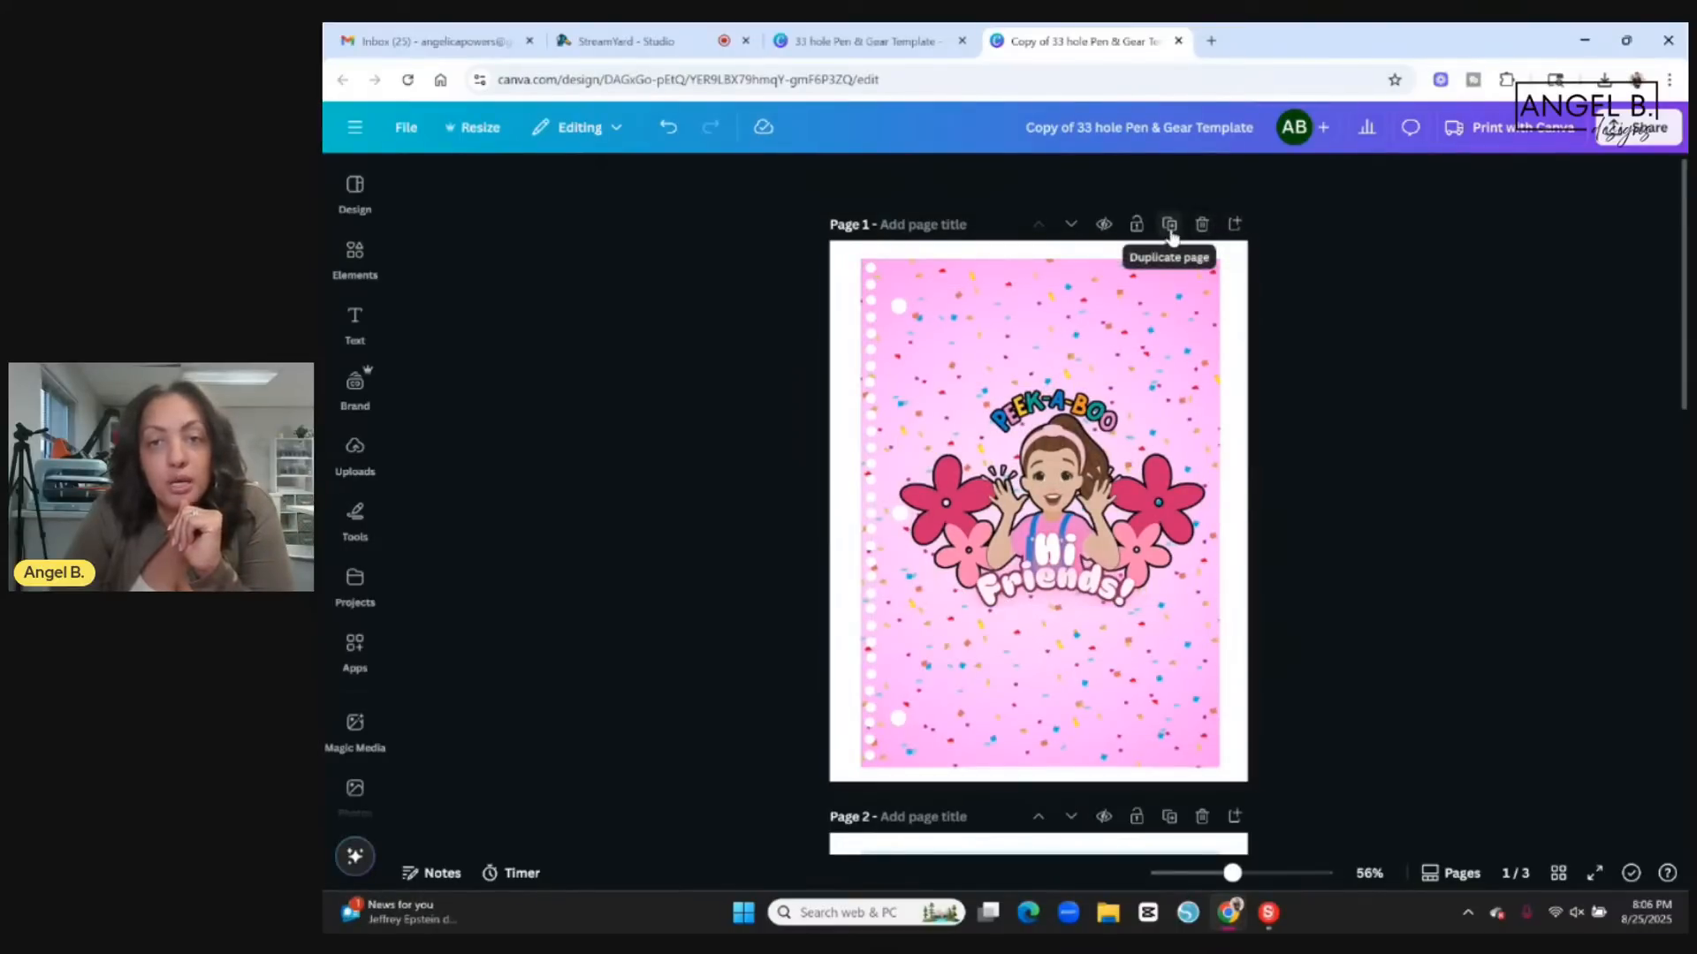
Duplicate the page 1 cover and delete the Peek-A-Boo artwork from the copy on page 2.
left_click(1169, 223)
scroll(1089, 539, "down", 5)
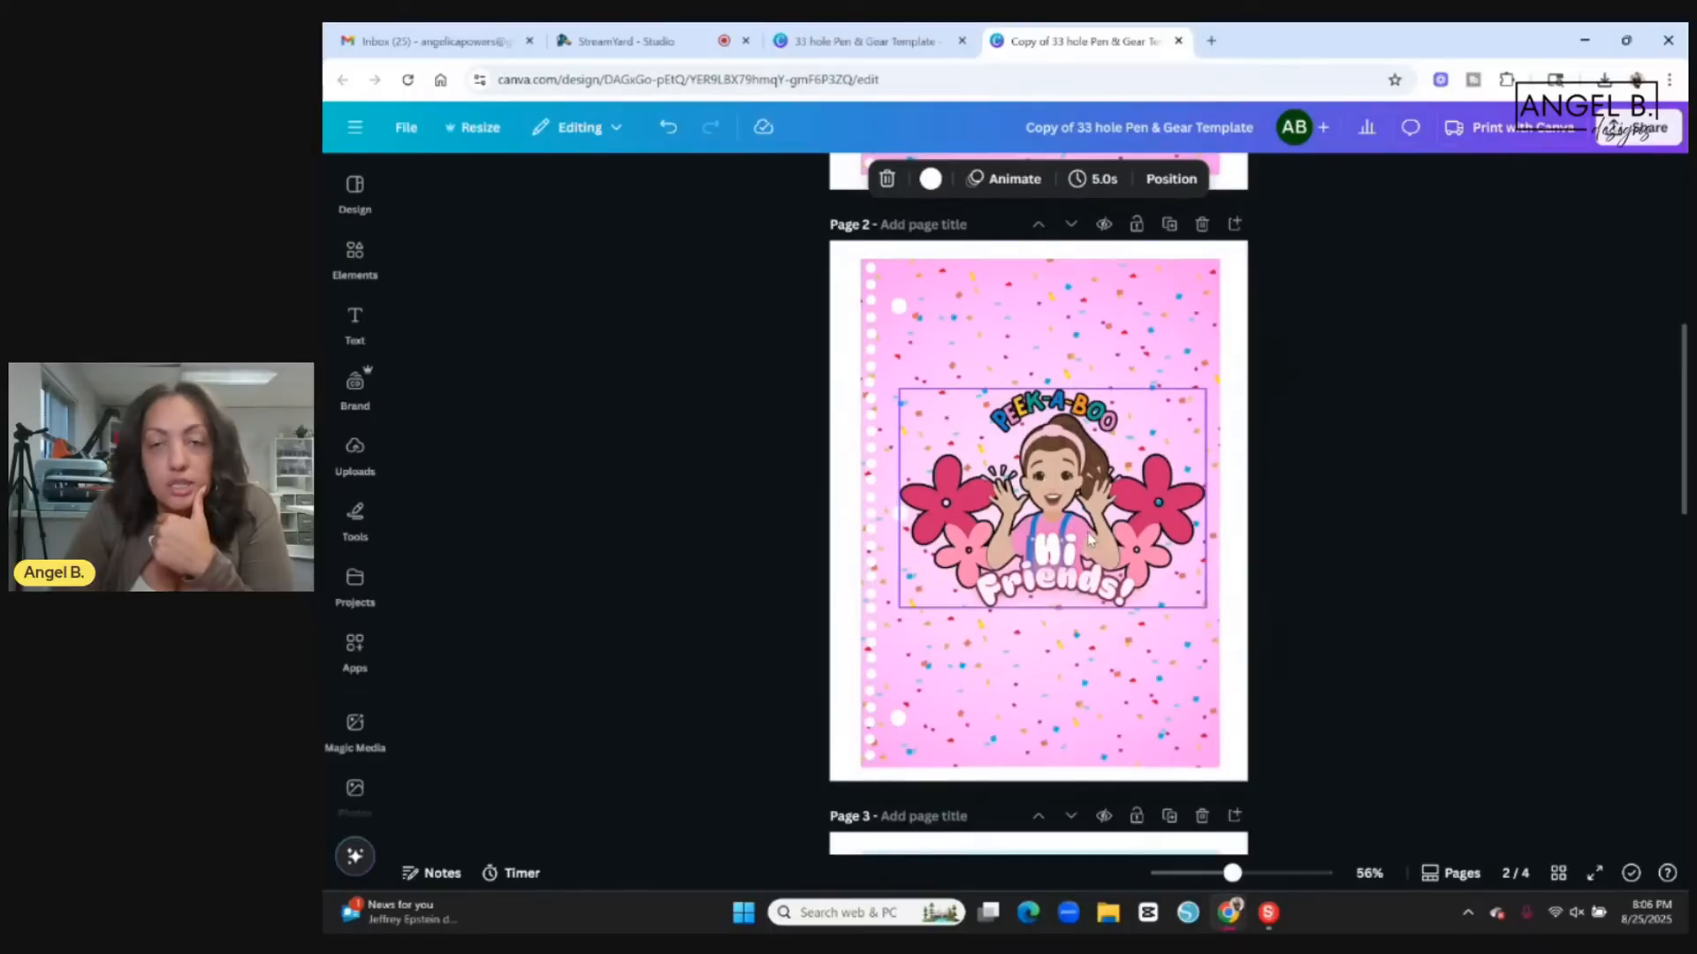
left_click(1090, 539)
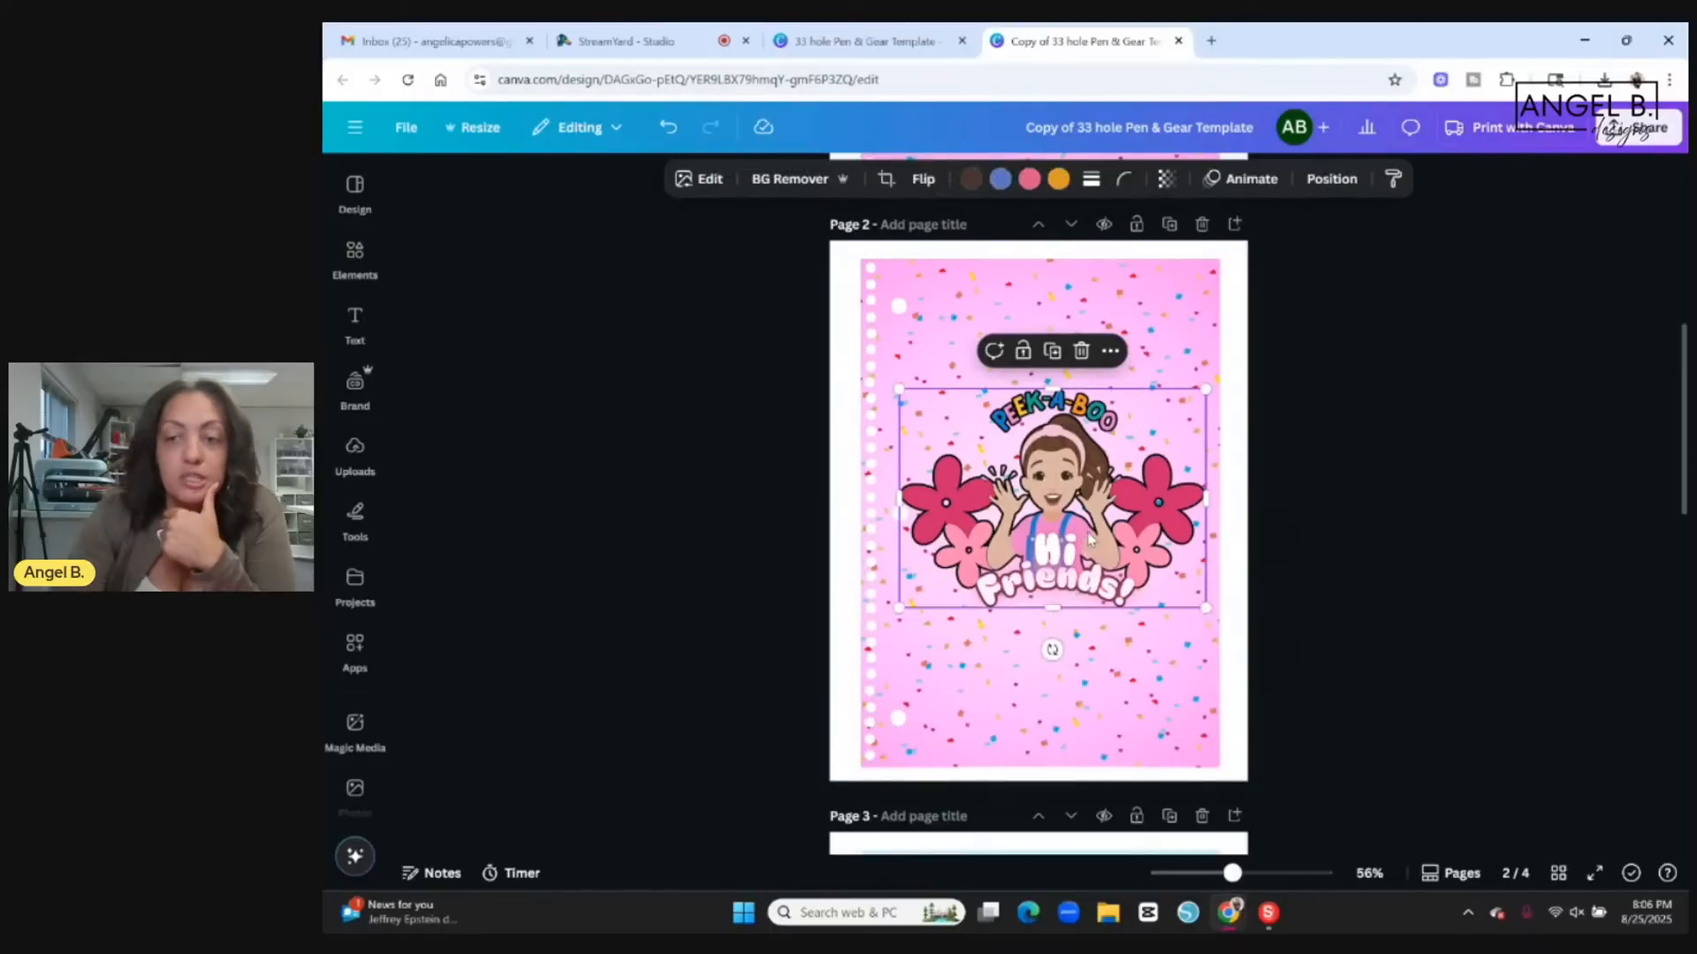
key("Delete")
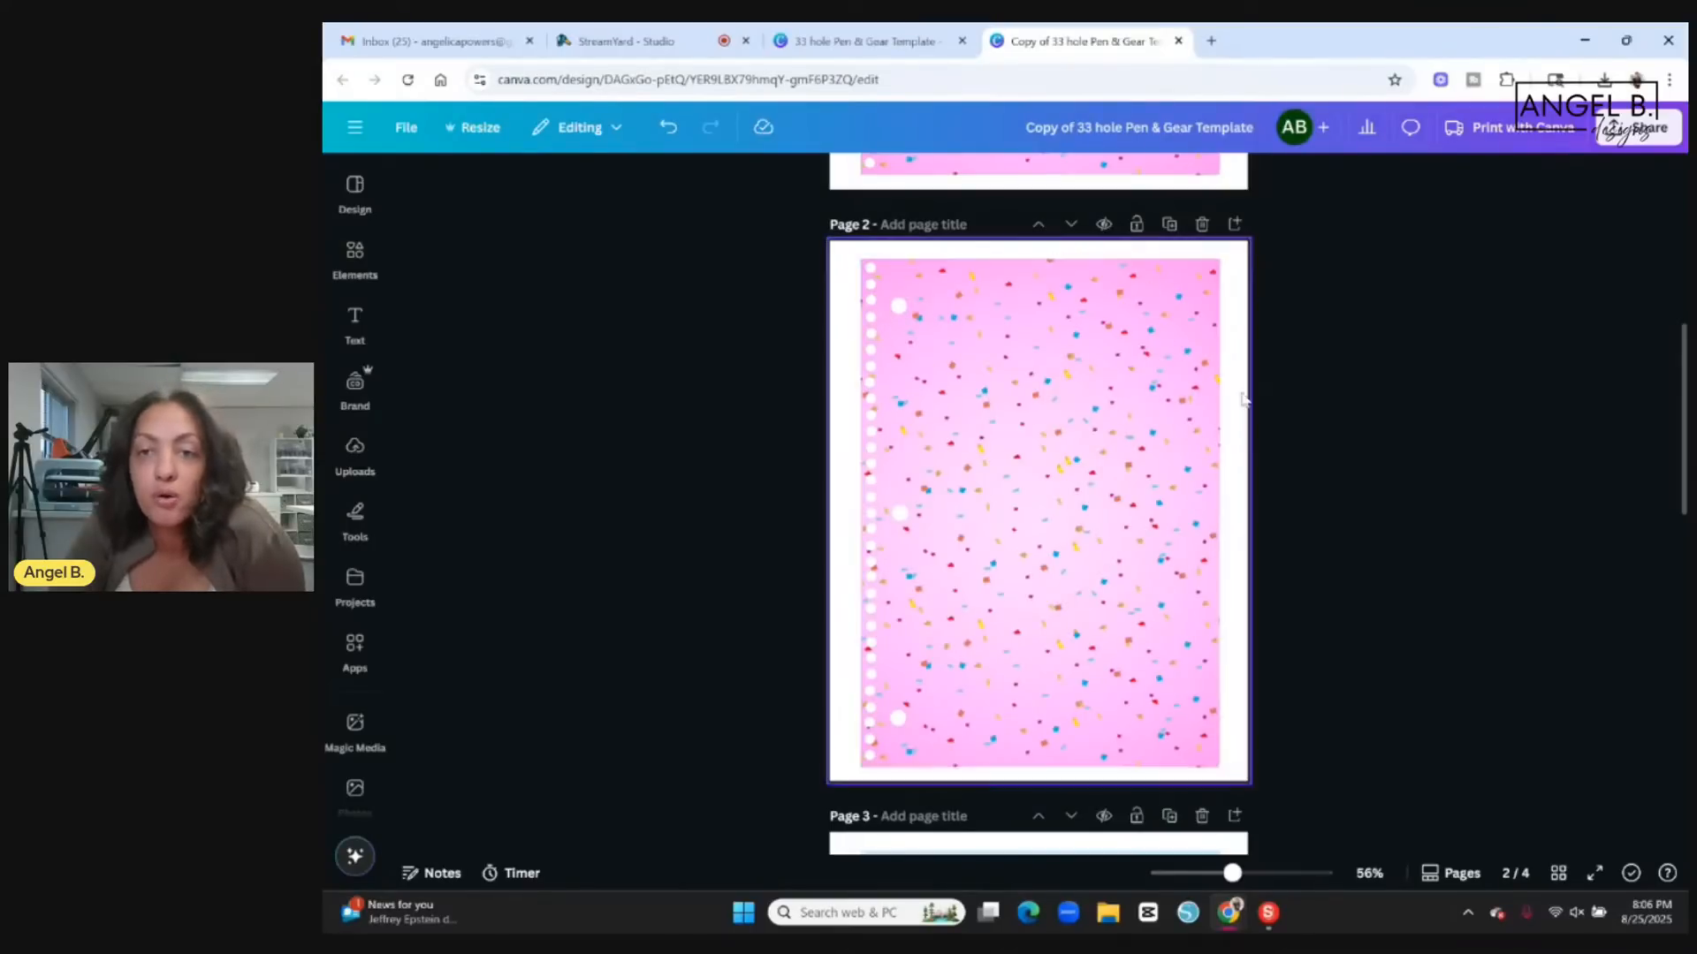
Unlock the pink confetti template on page 2 so it can be edited.
left_click(1143, 293)
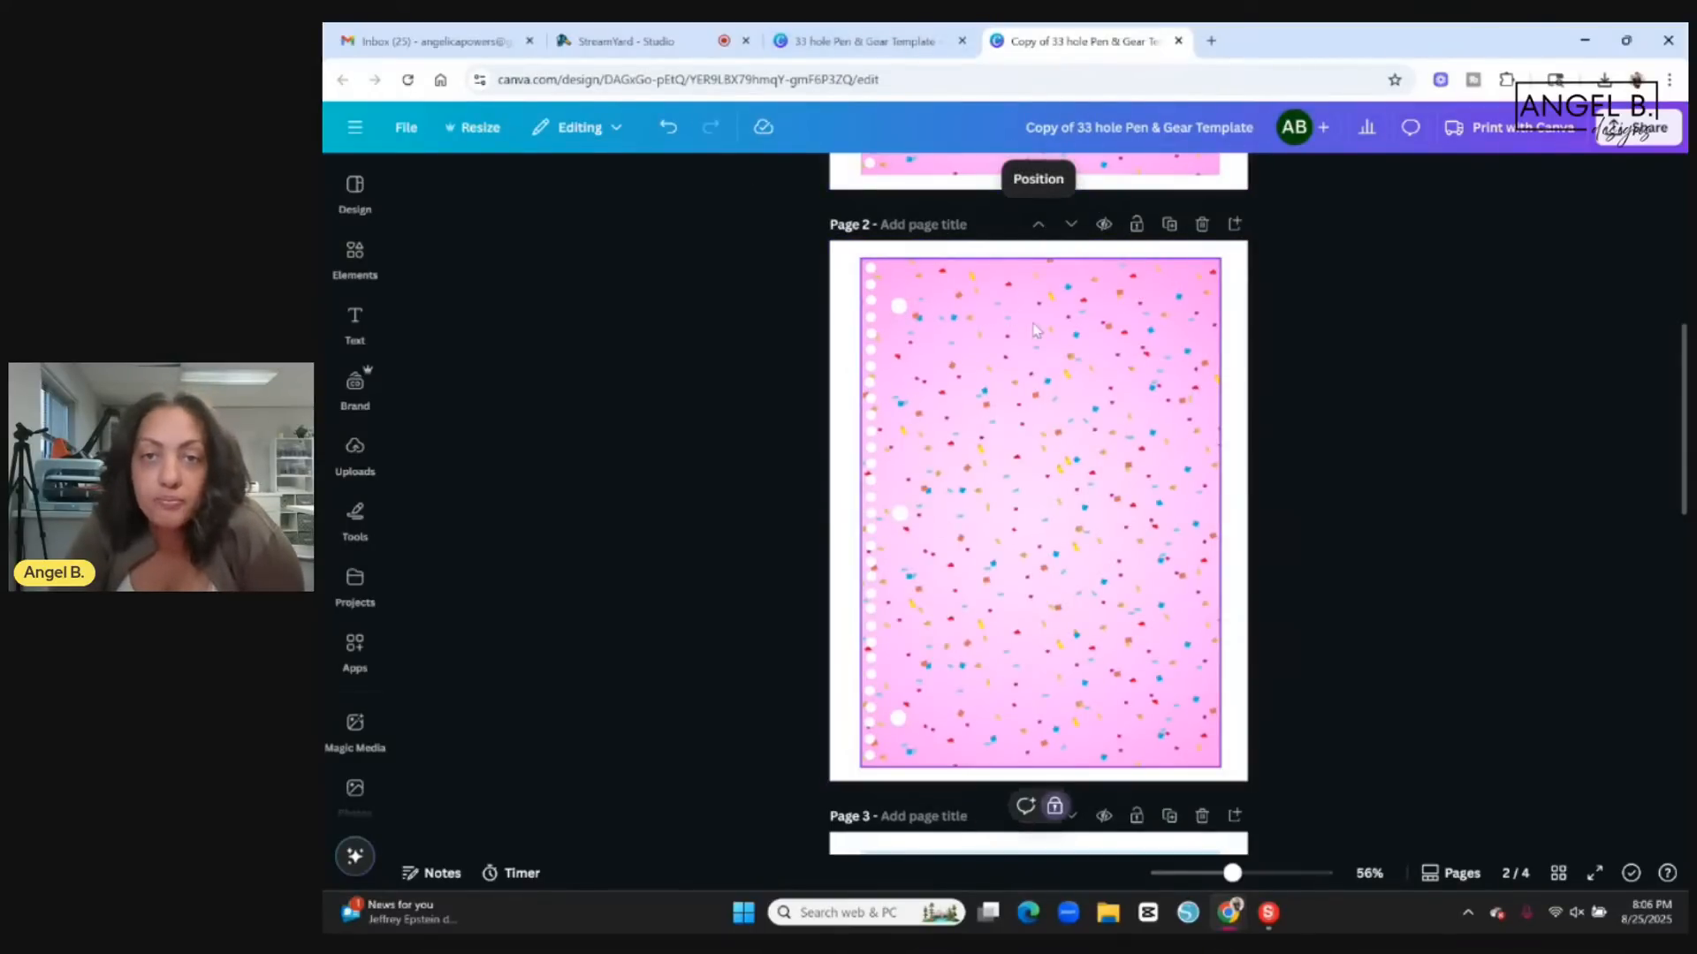
scroll(1172, 342, "down", 5)
scroll(1168, 339, "up", 6)
scroll(1169, 343, "up", 5)
scroll(1149, 349, "down", 7)
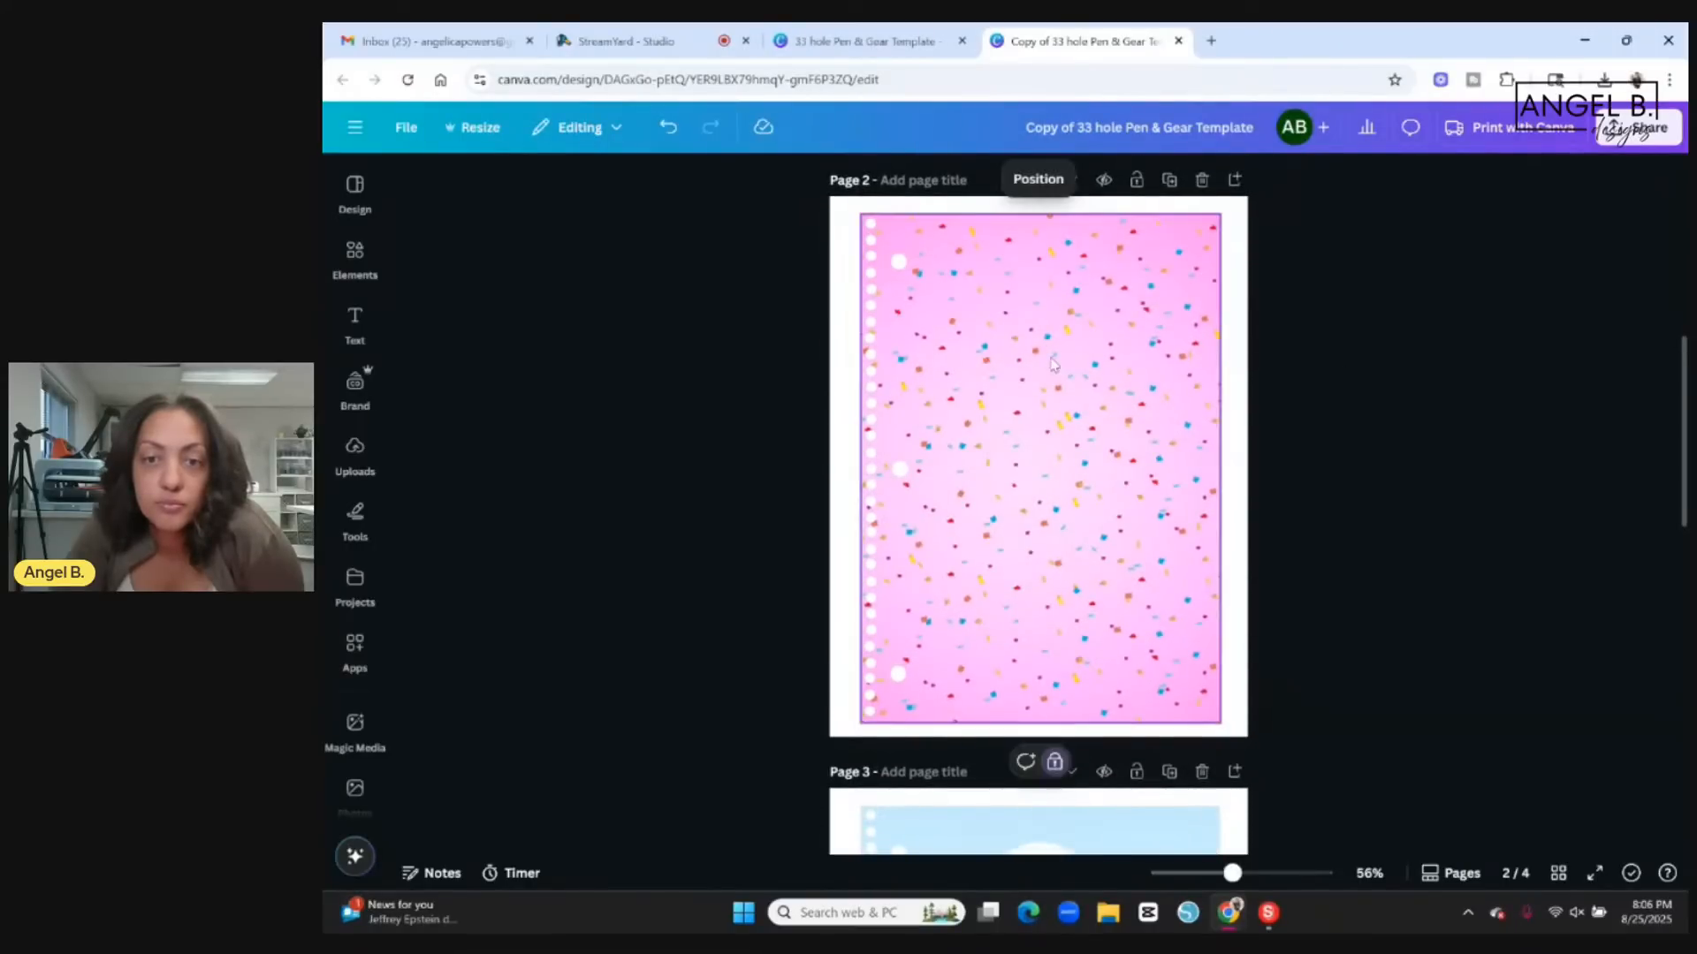
left_click(1056, 762)
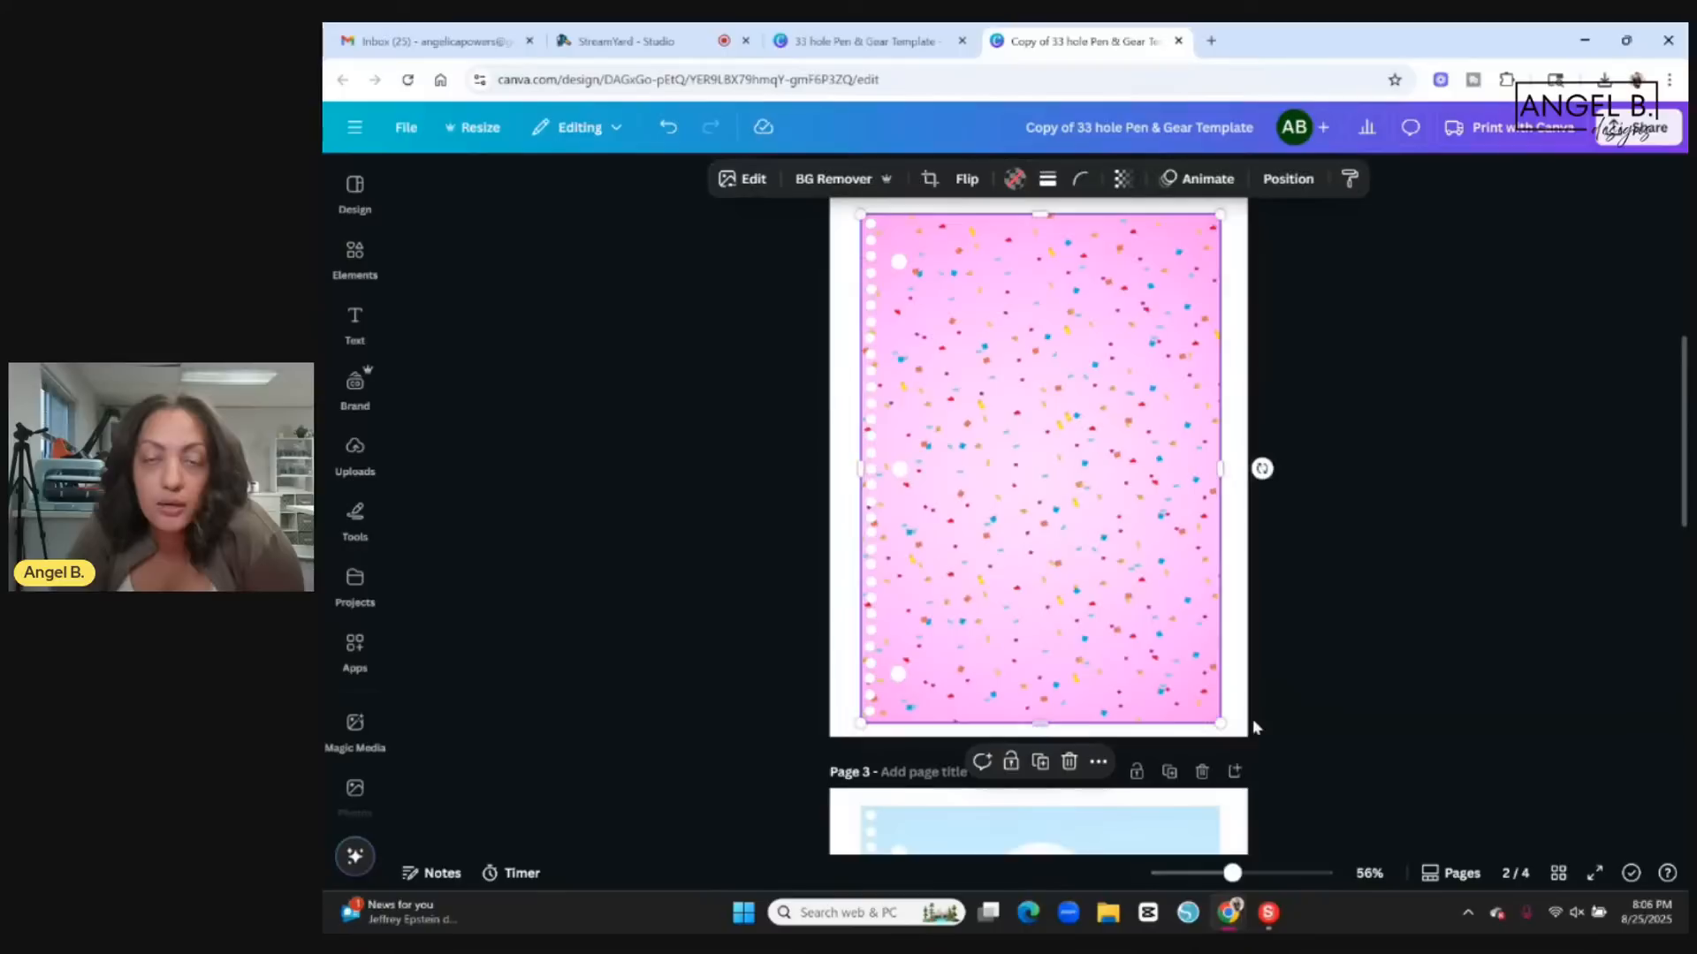
left_click(1327, 616)
left_click(939, 487)
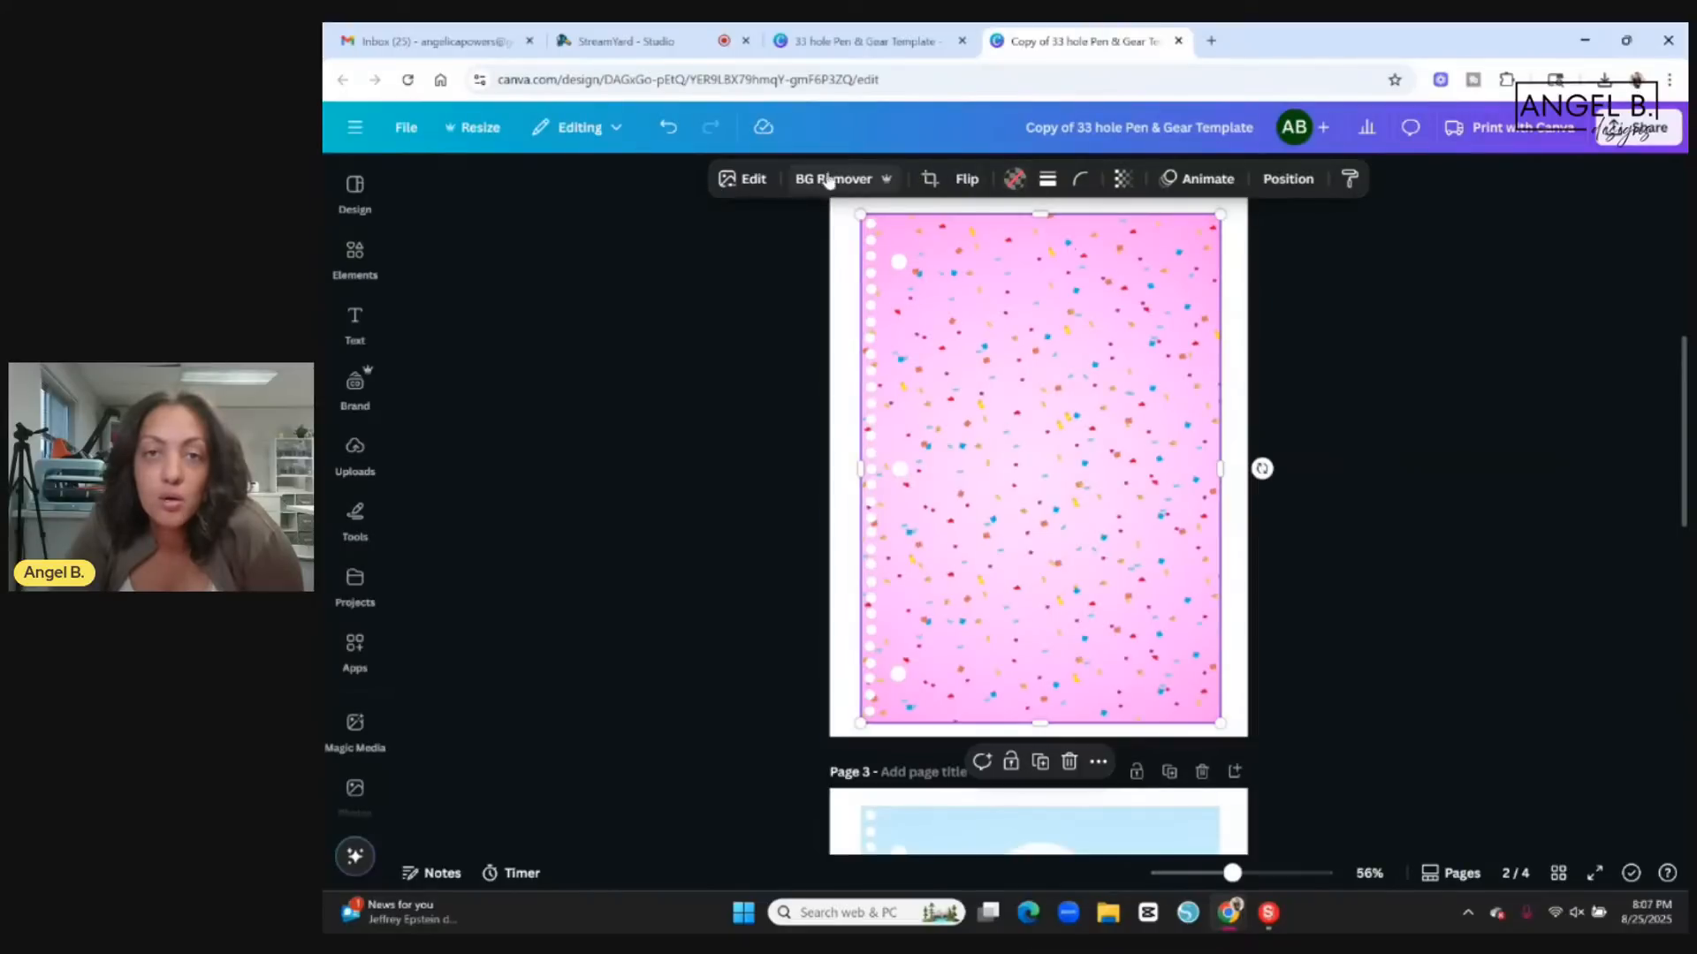
Try the vertical and horizontal flips on the page 2 confetti template.
left_click(968, 180)
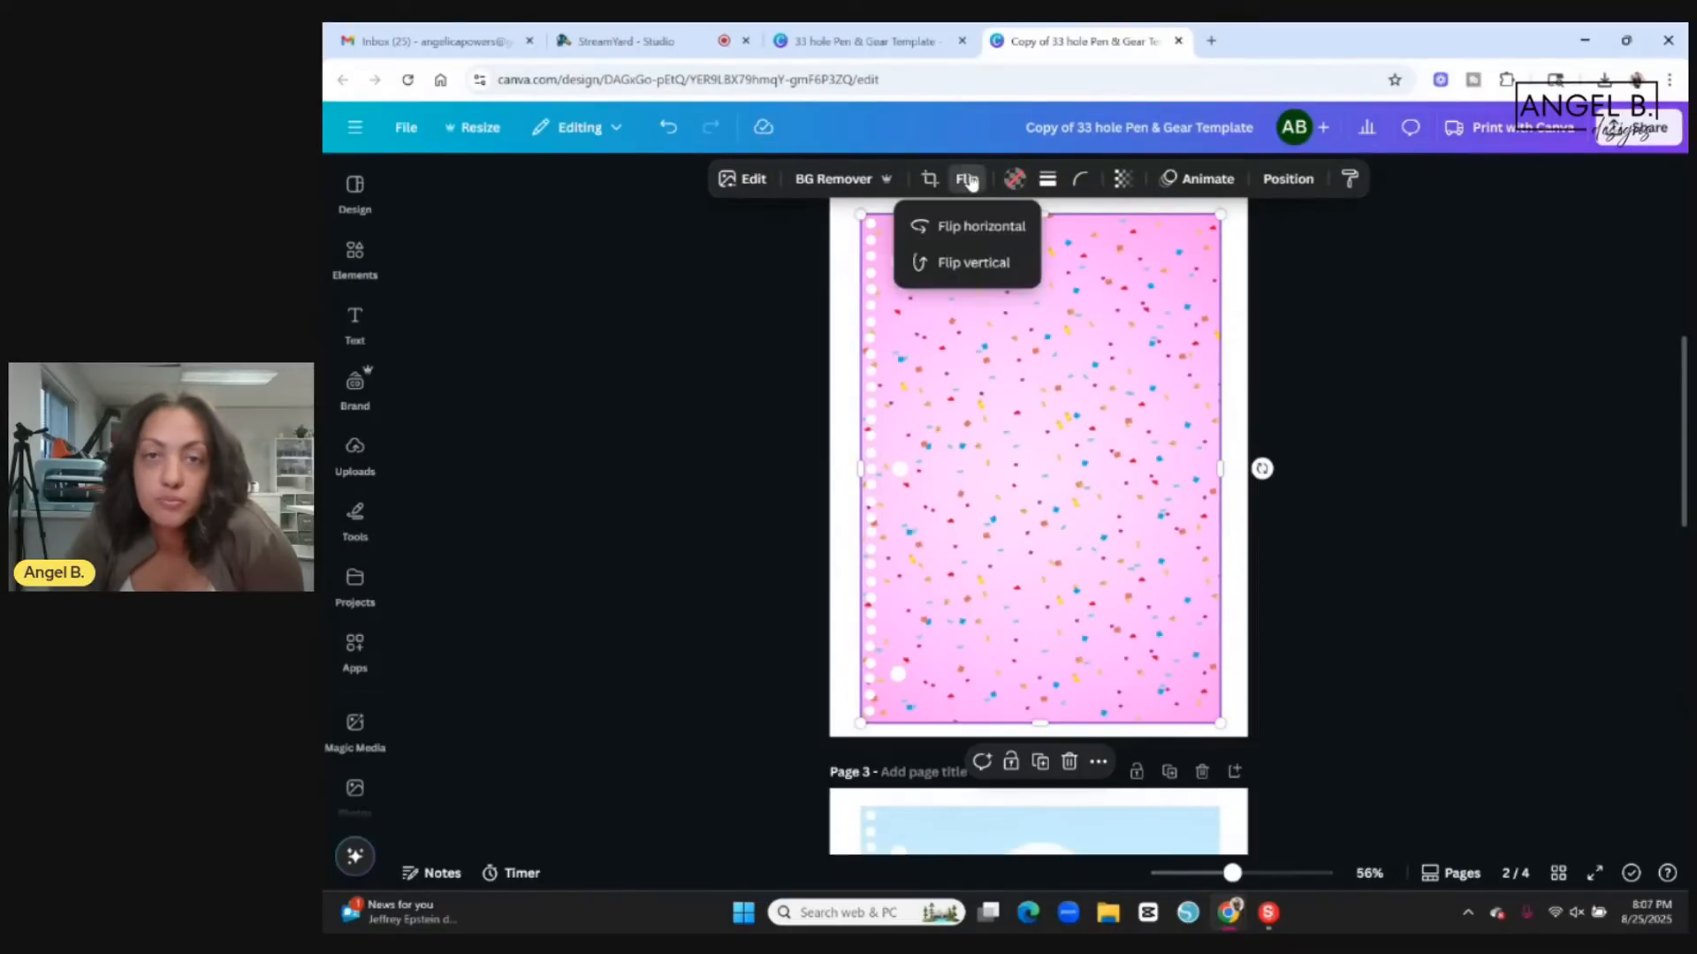
left_click(972, 263)
left_click(972, 228)
left_click(971, 228)
left_click(969, 265)
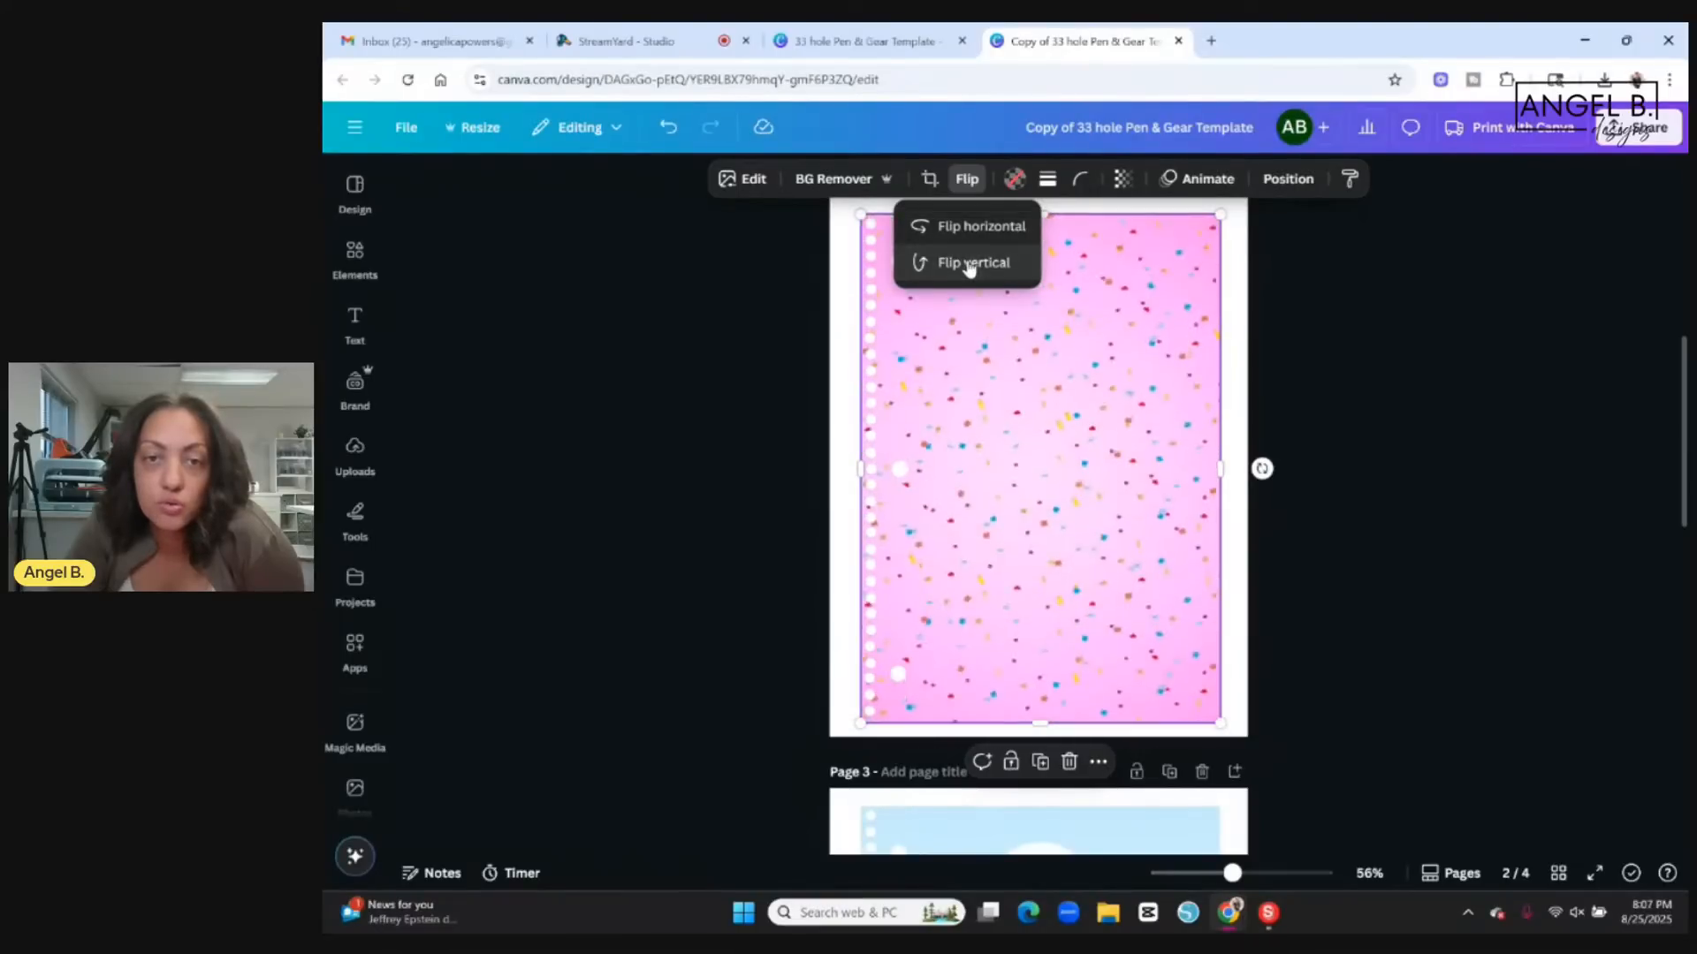
left_click(1428, 408)
Reselect the confetti template on page 2 and flip its pattern horizontally and vertically.
scroll(1439, 411, "up", 5)
scroll(1439, 420, "down", 5)
scroll(1440, 429, "down", 10)
left_click(1189, 406)
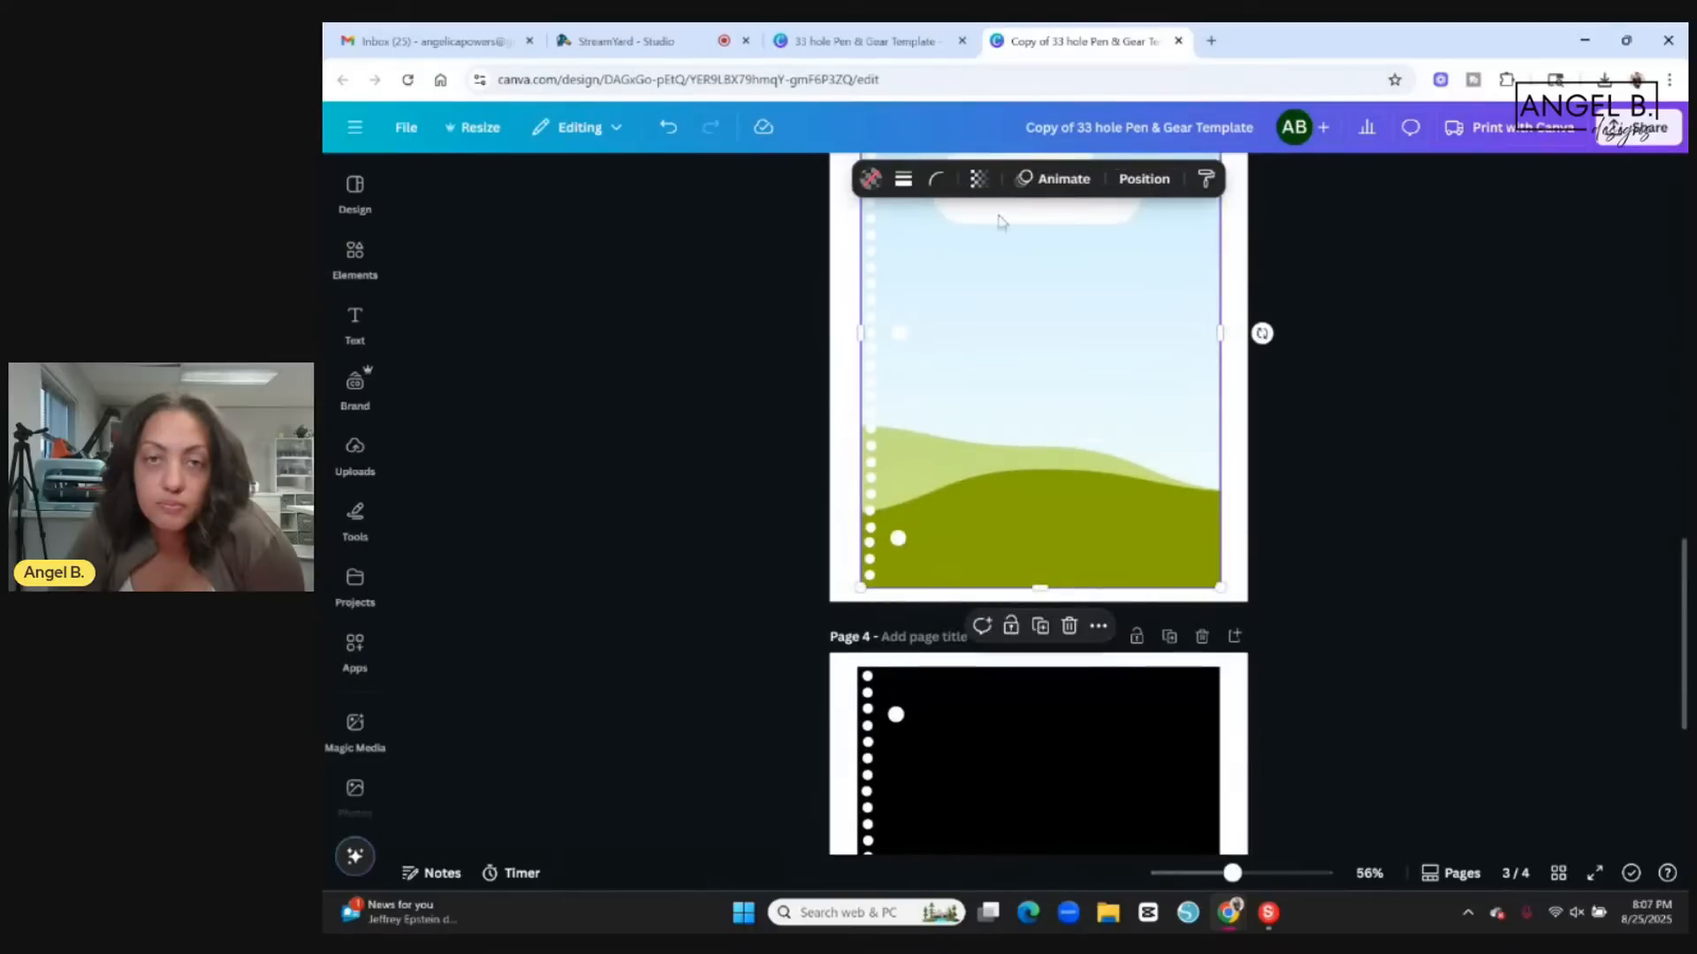
scroll(1419, 299, "up", 5)
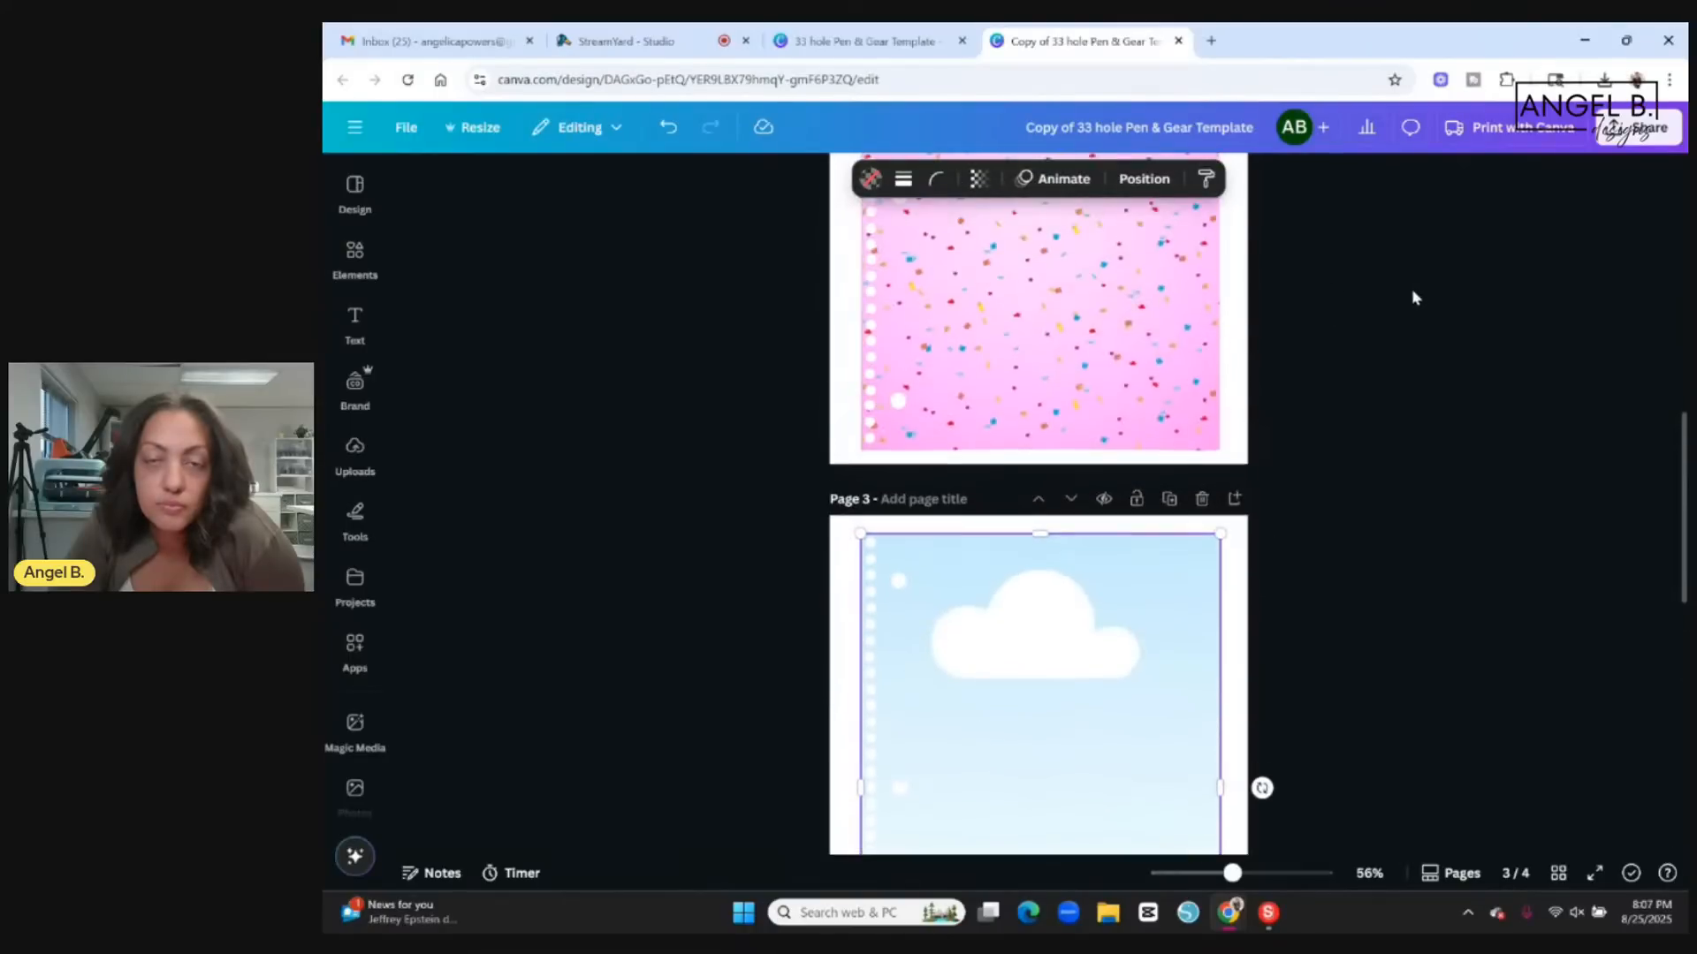
left_click_drag(838, 246, 1025, 369)
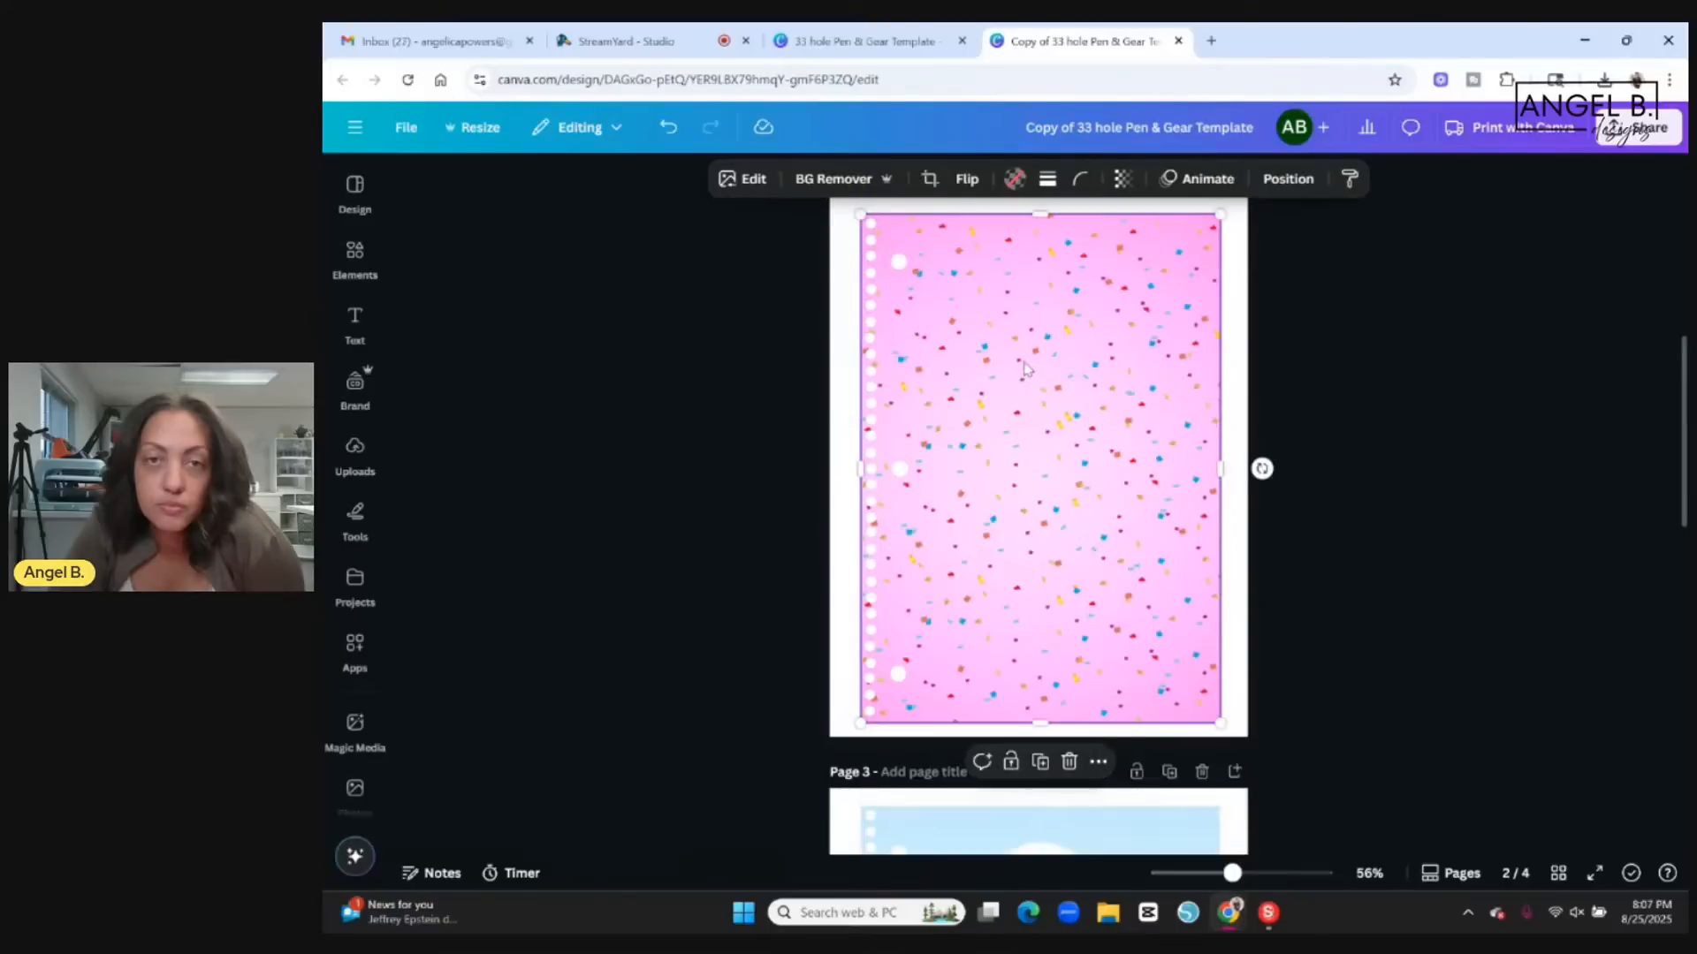
left_click(965, 182)
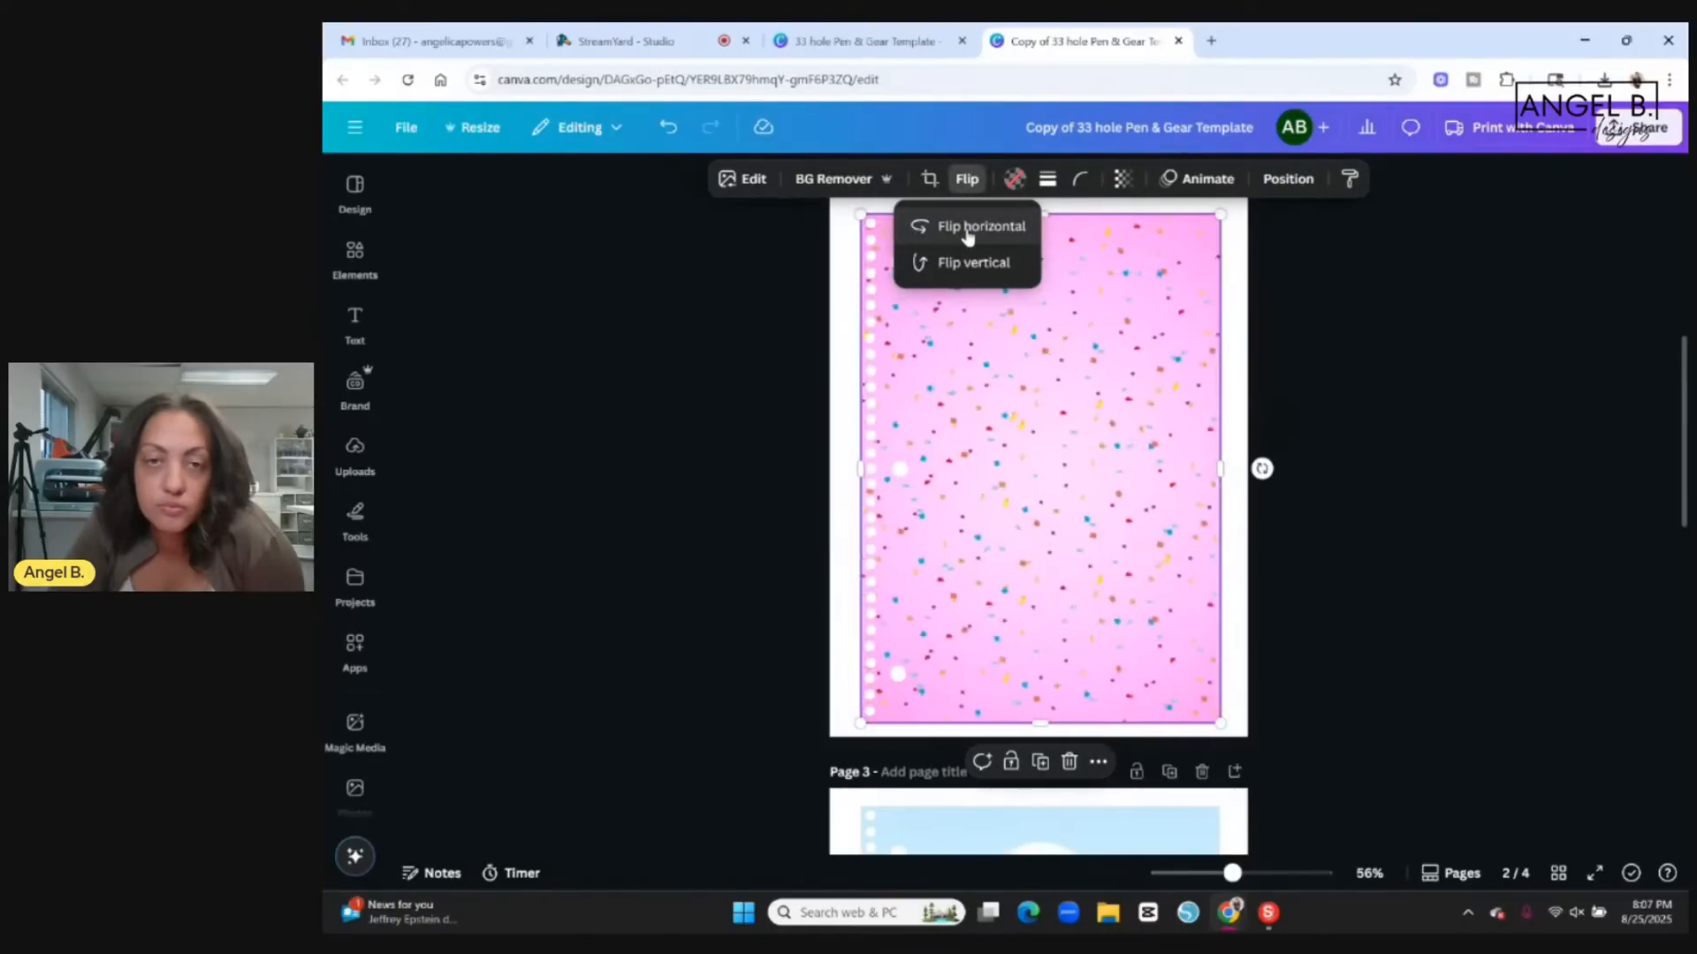
left_click(969, 265)
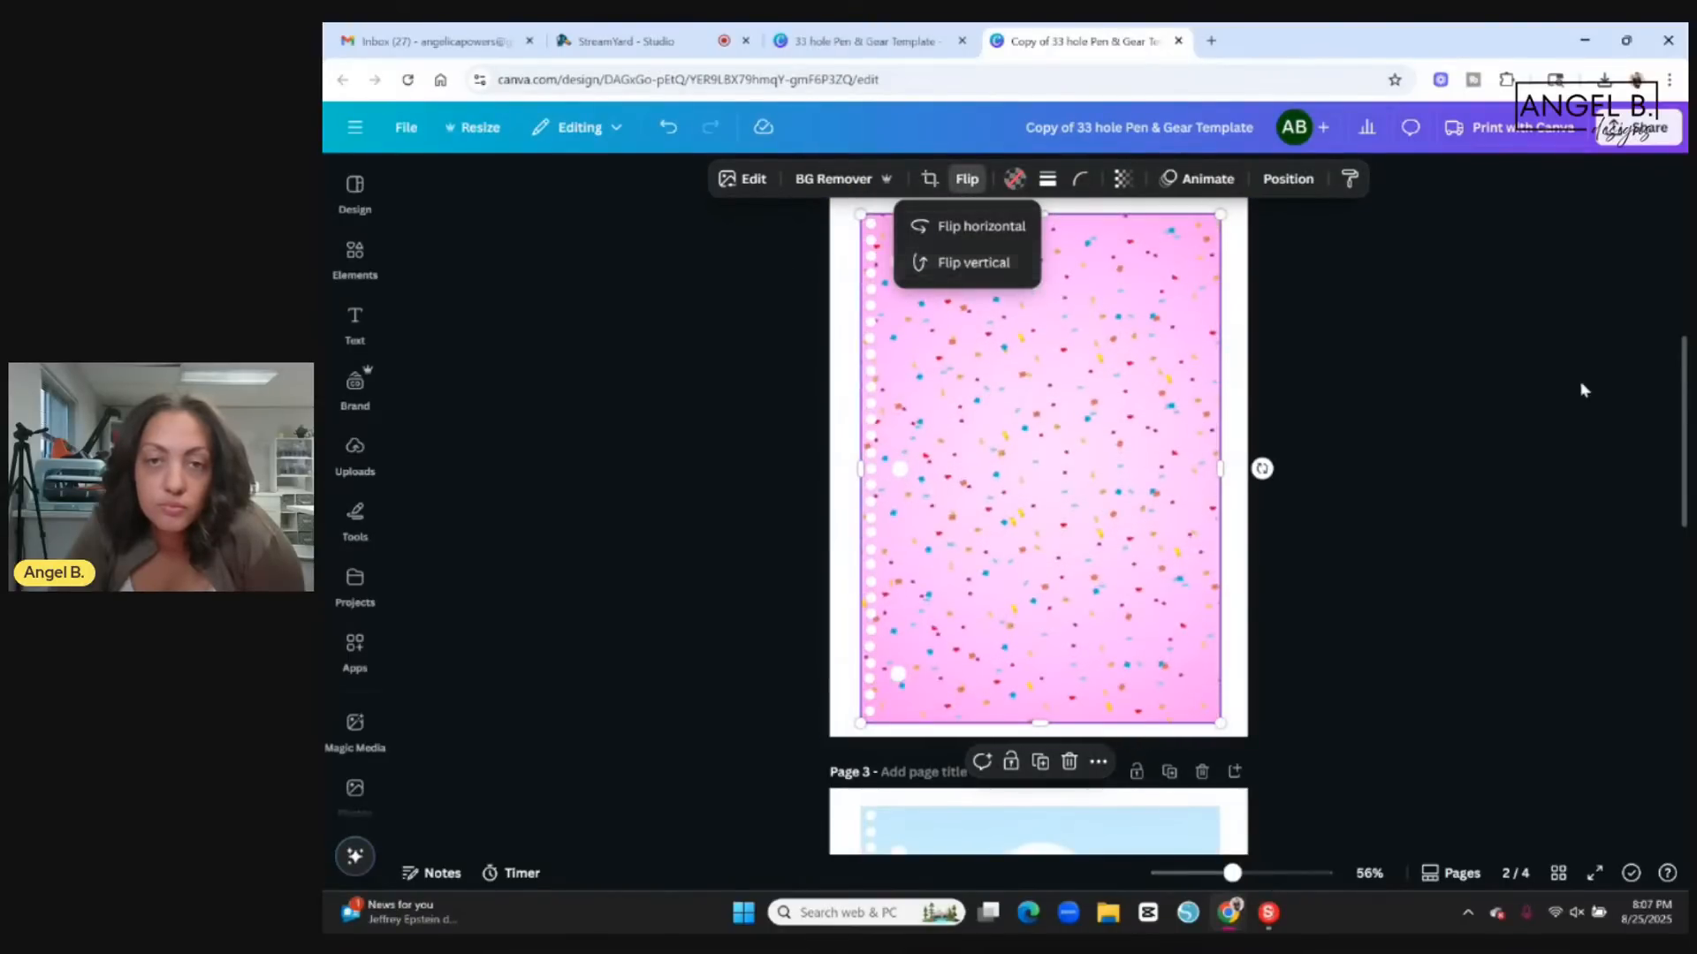
left_click(1509, 418)
Rotate the page 2 template 180 degrees to put its punch holes on the right edge, and undo the rotation.
left_click_drag(1262, 468, 958, 473)
left_click(1466, 408)
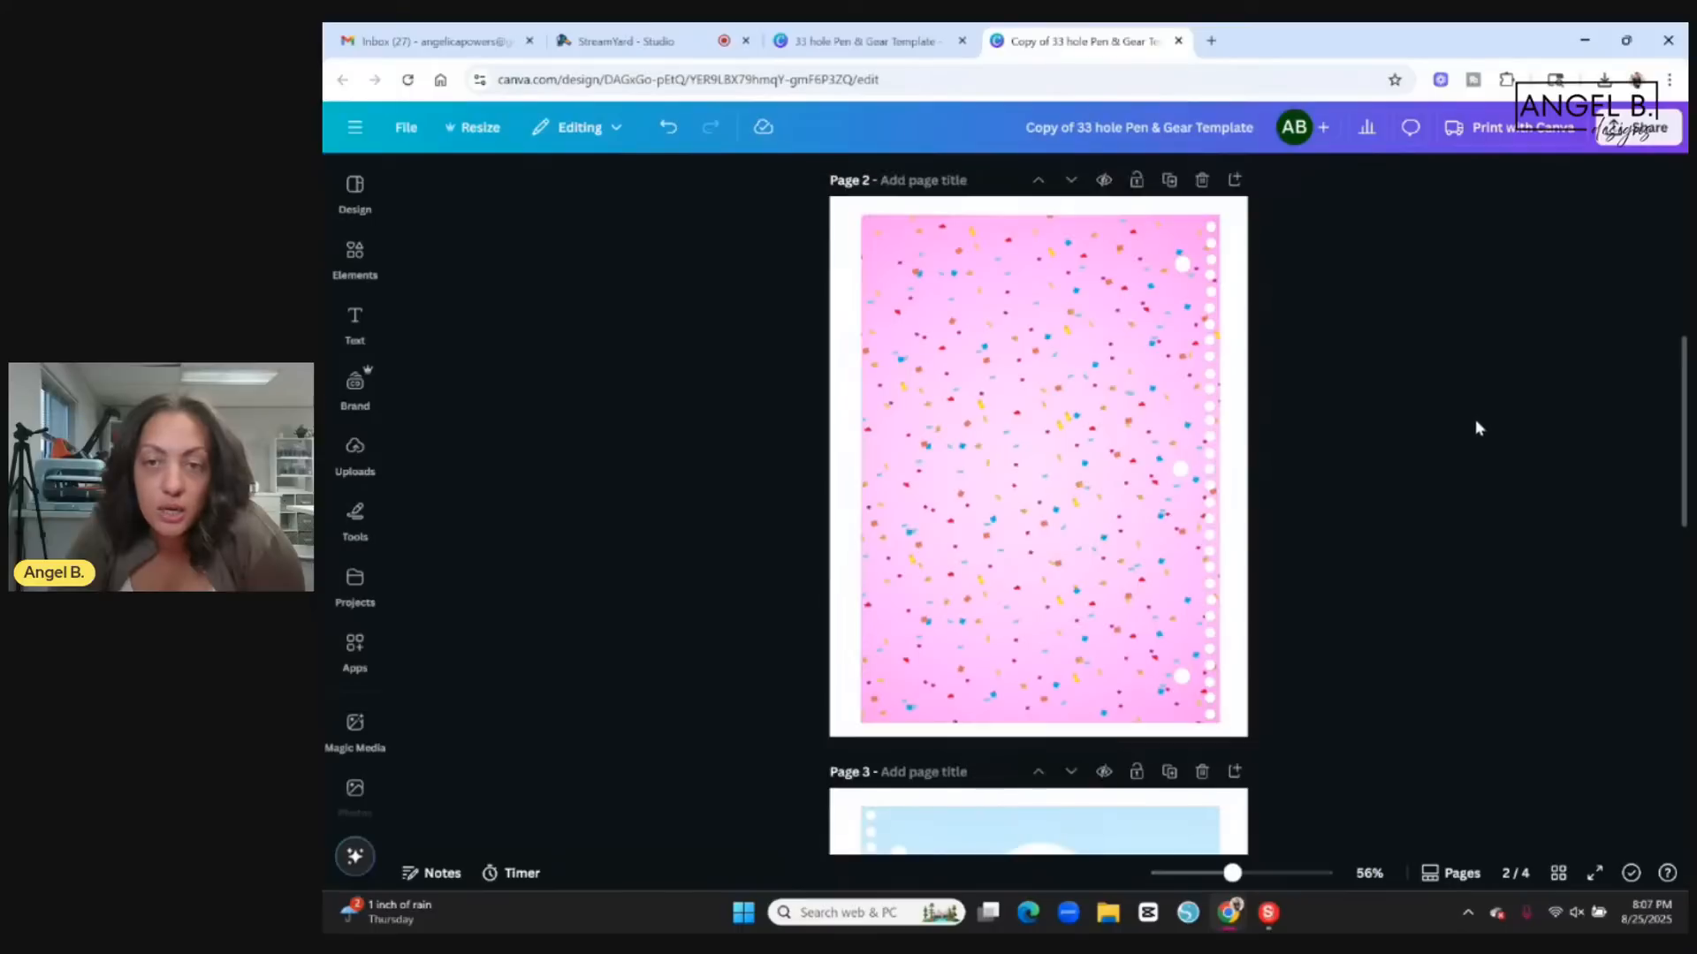
left_click(1093, 382)
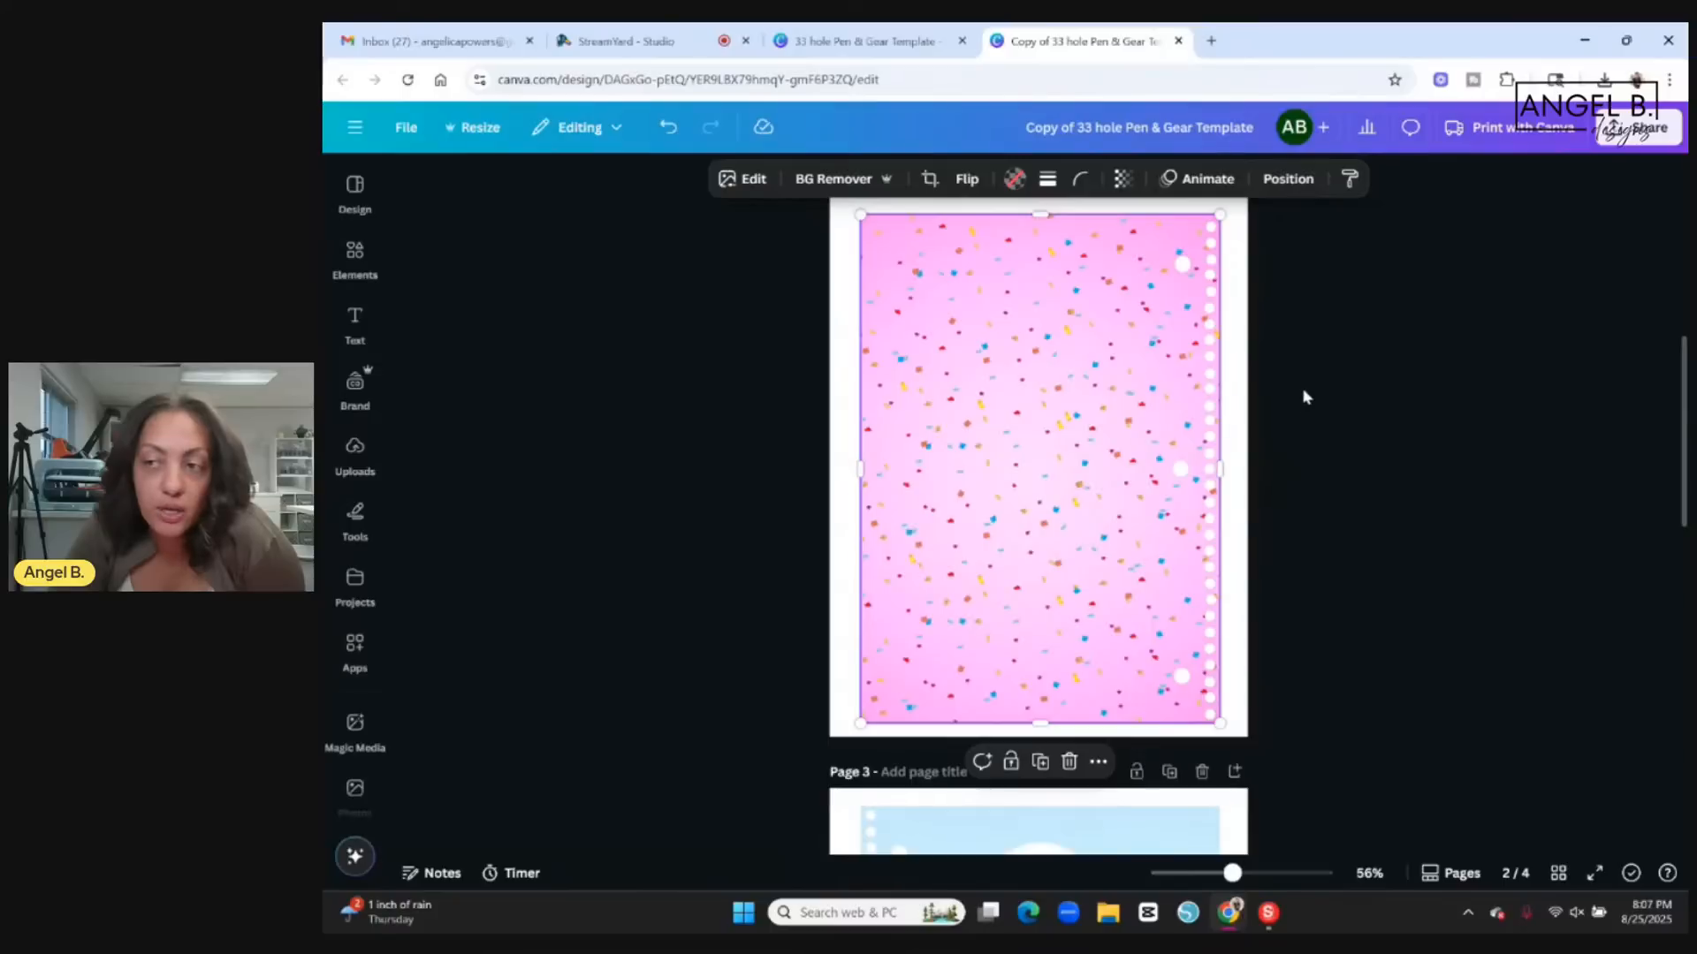
left_click(669, 128)
Delete the duplicated page 2 without artwork and return to the page 1 cover.
scroll(1383, 397, "up", 6)
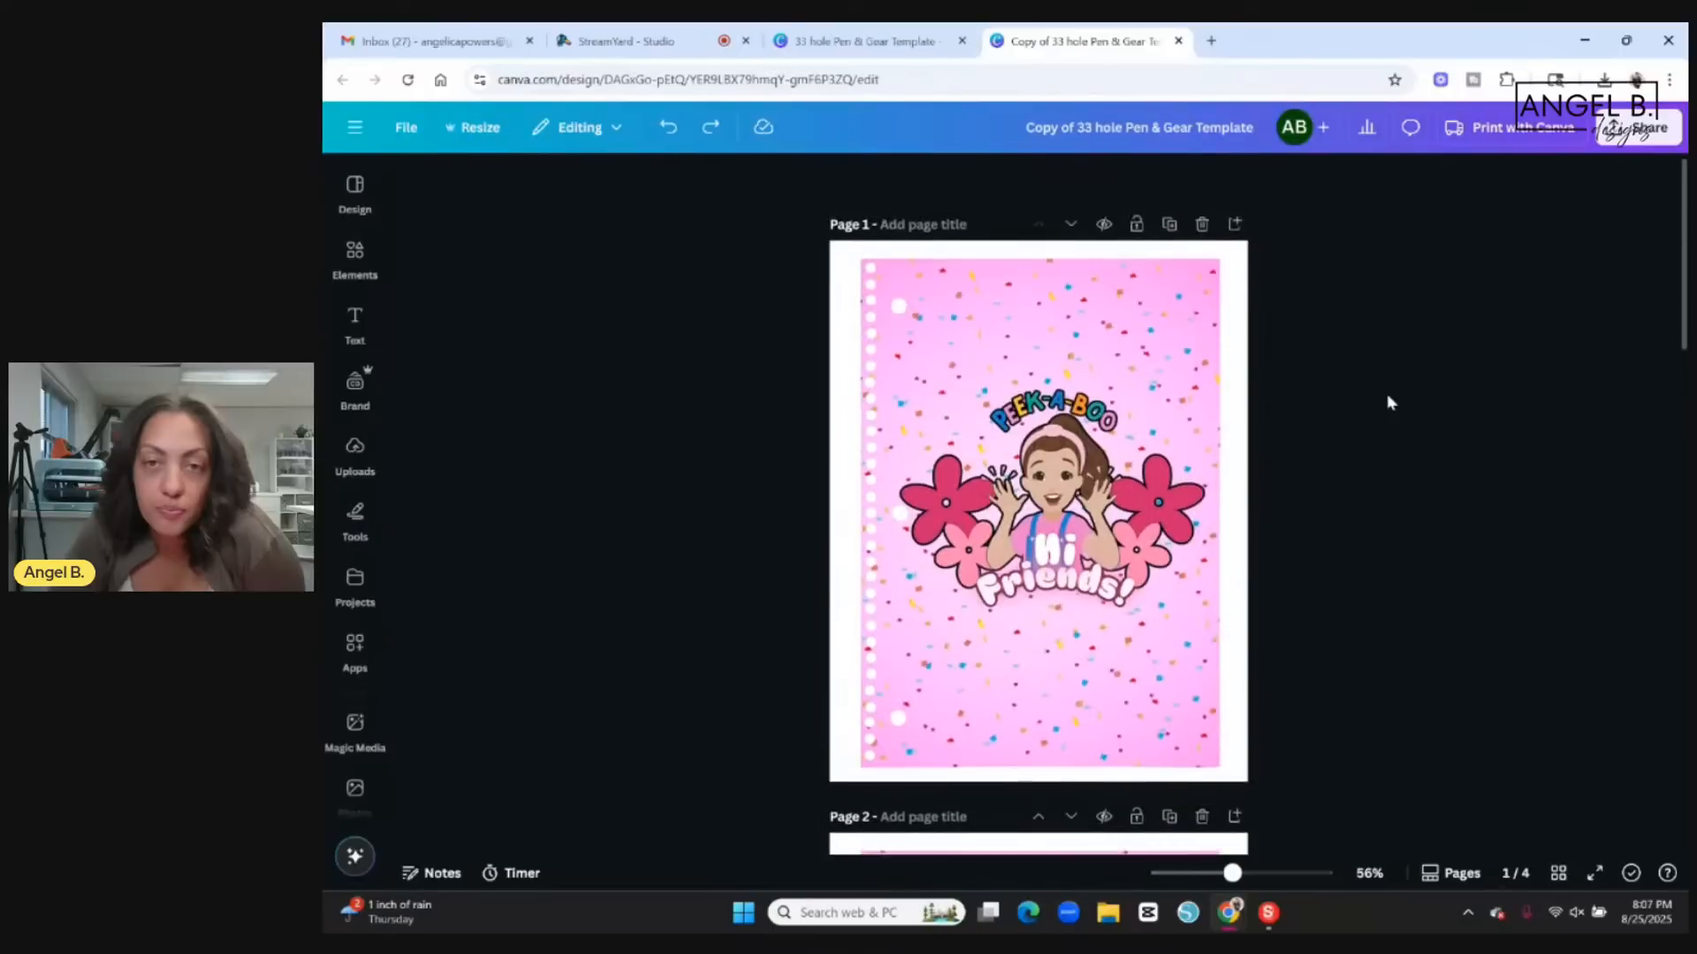
scroll(1371, 537, "down", 3)
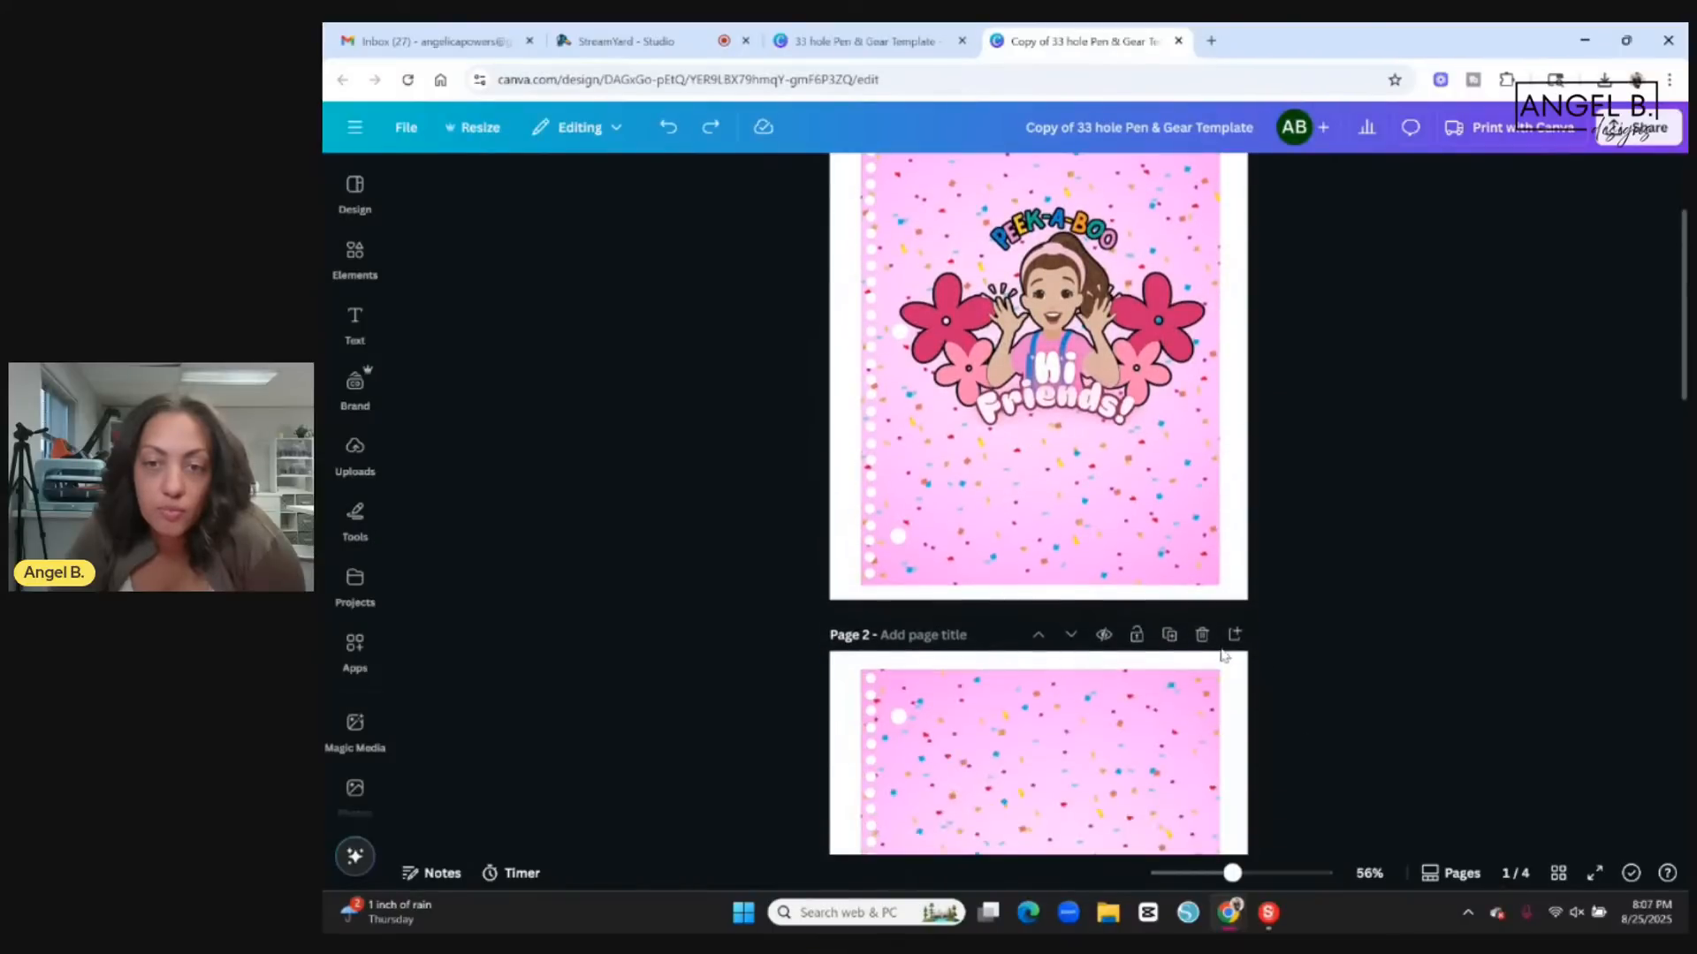
left_click(1202, 635)
scroll(1409, 675, "up", 2)
scroll(1378, 670, "down", 8)
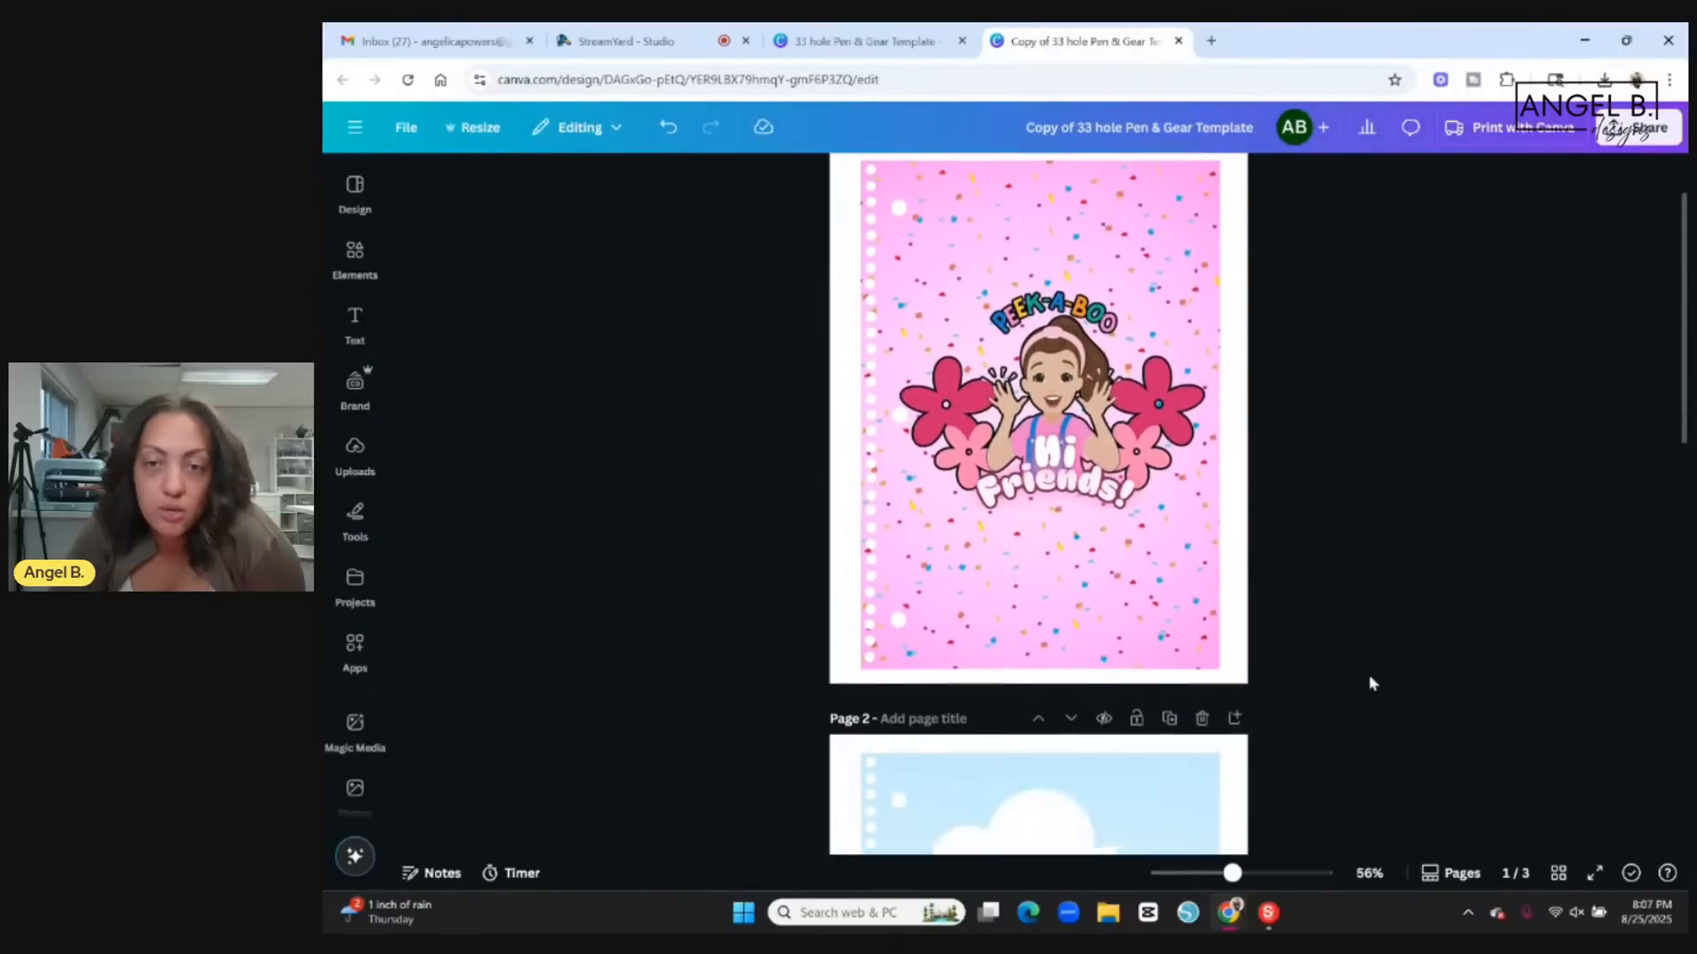
scroll(1366, 666, "up", 8)
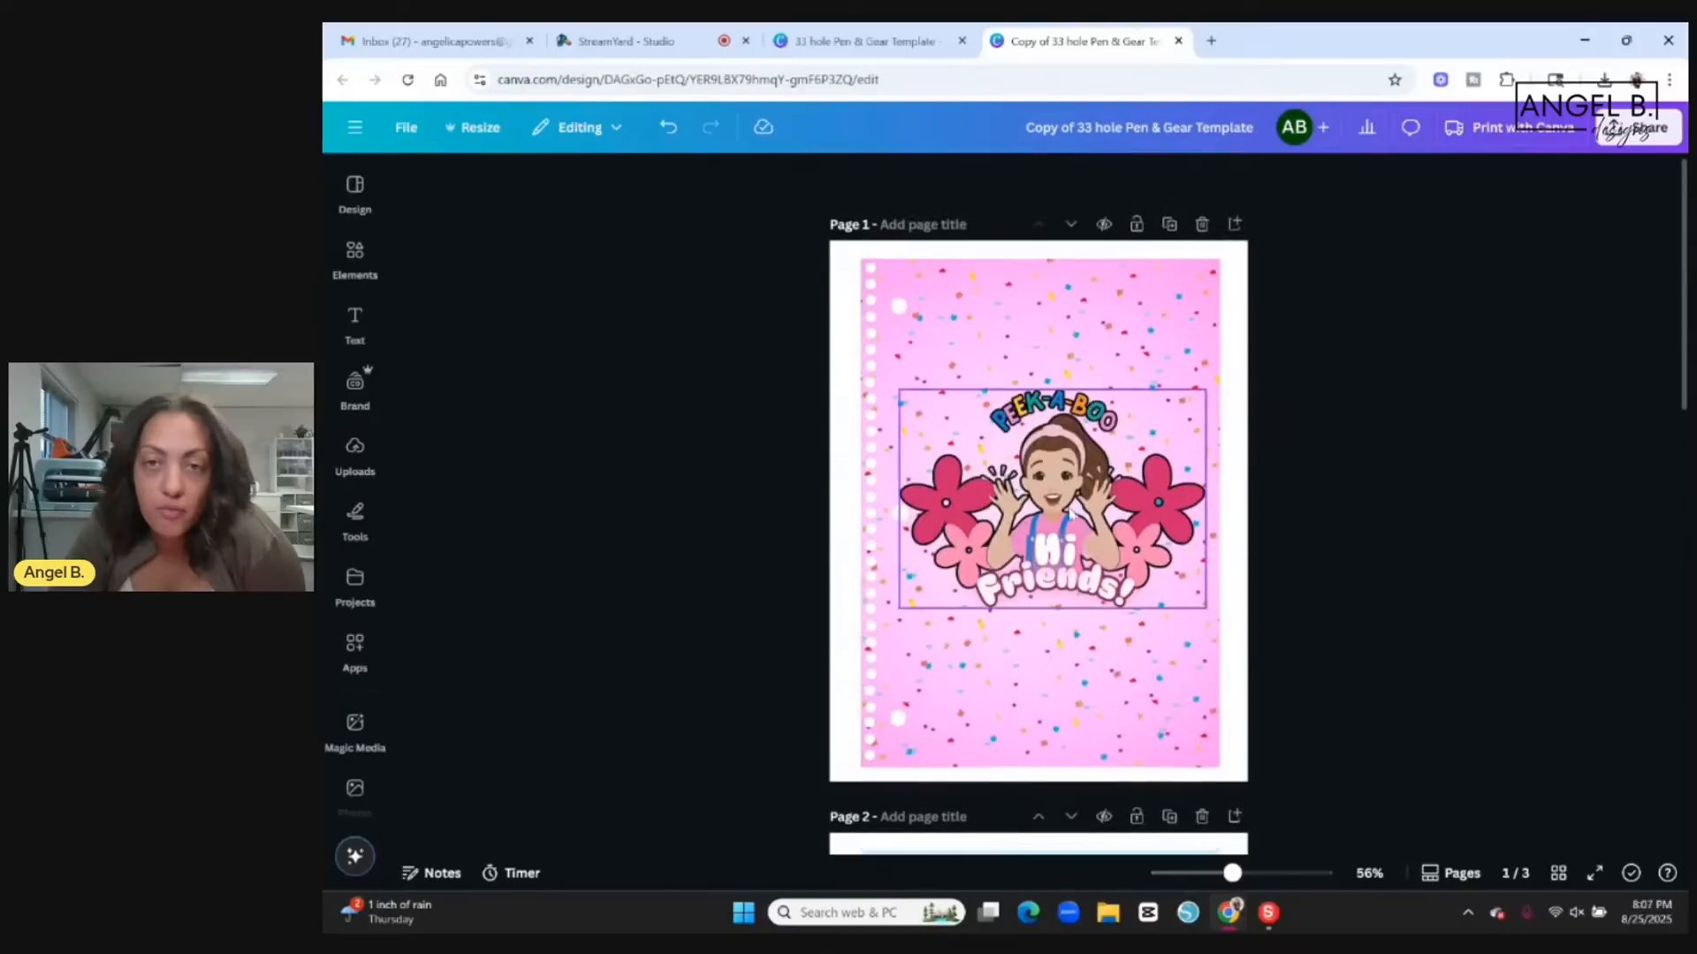
Duplicate the page 1 cover, unlock the confetti template on the copy, and select it together with the Peek-A-Boo artwork.
left_click(1168, 225)
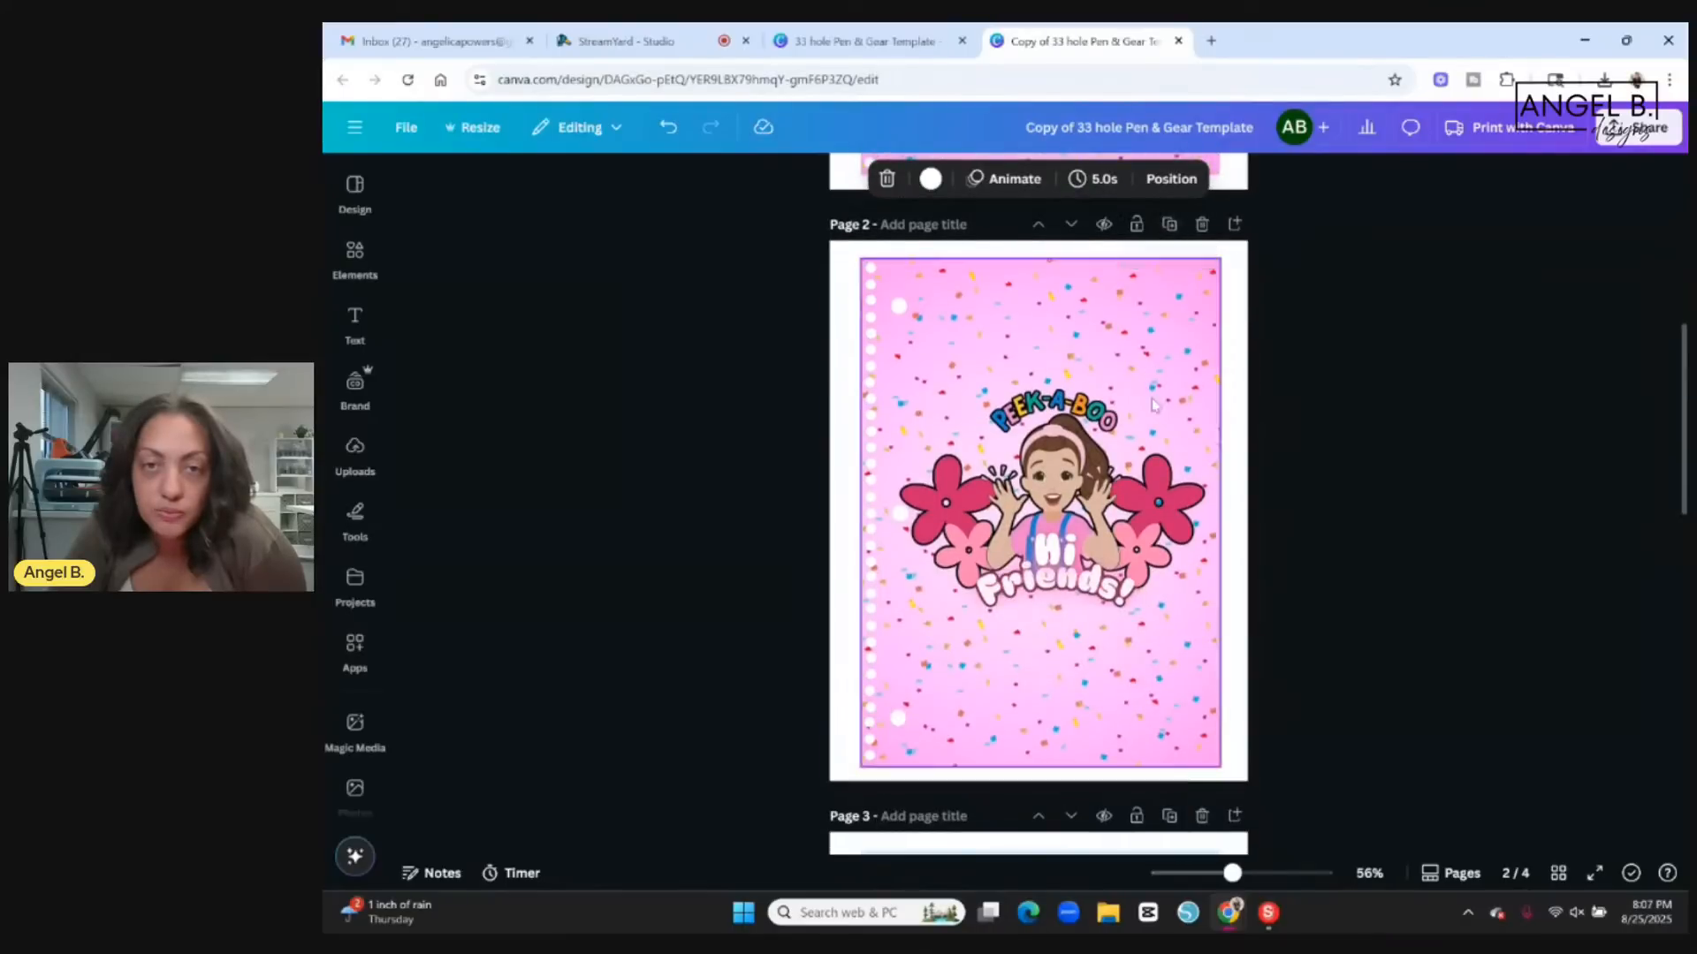
left_click_drag(844, 256, 1131, 650)
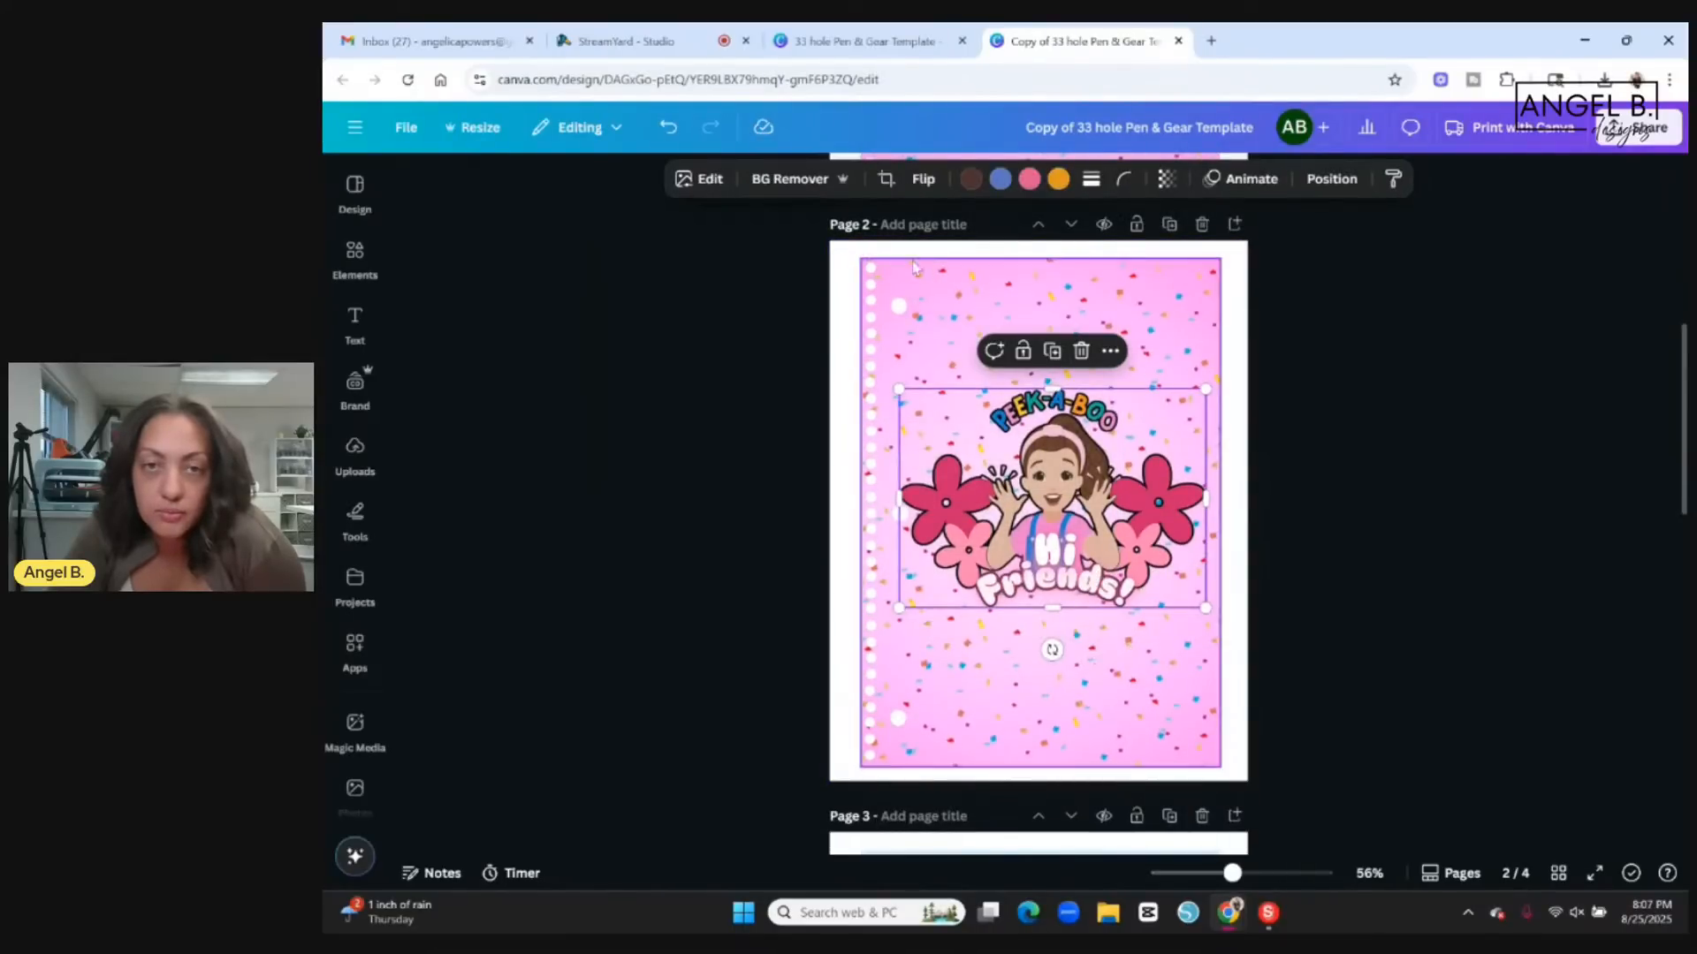
left_click(829, 257)
left_click(872, 269)
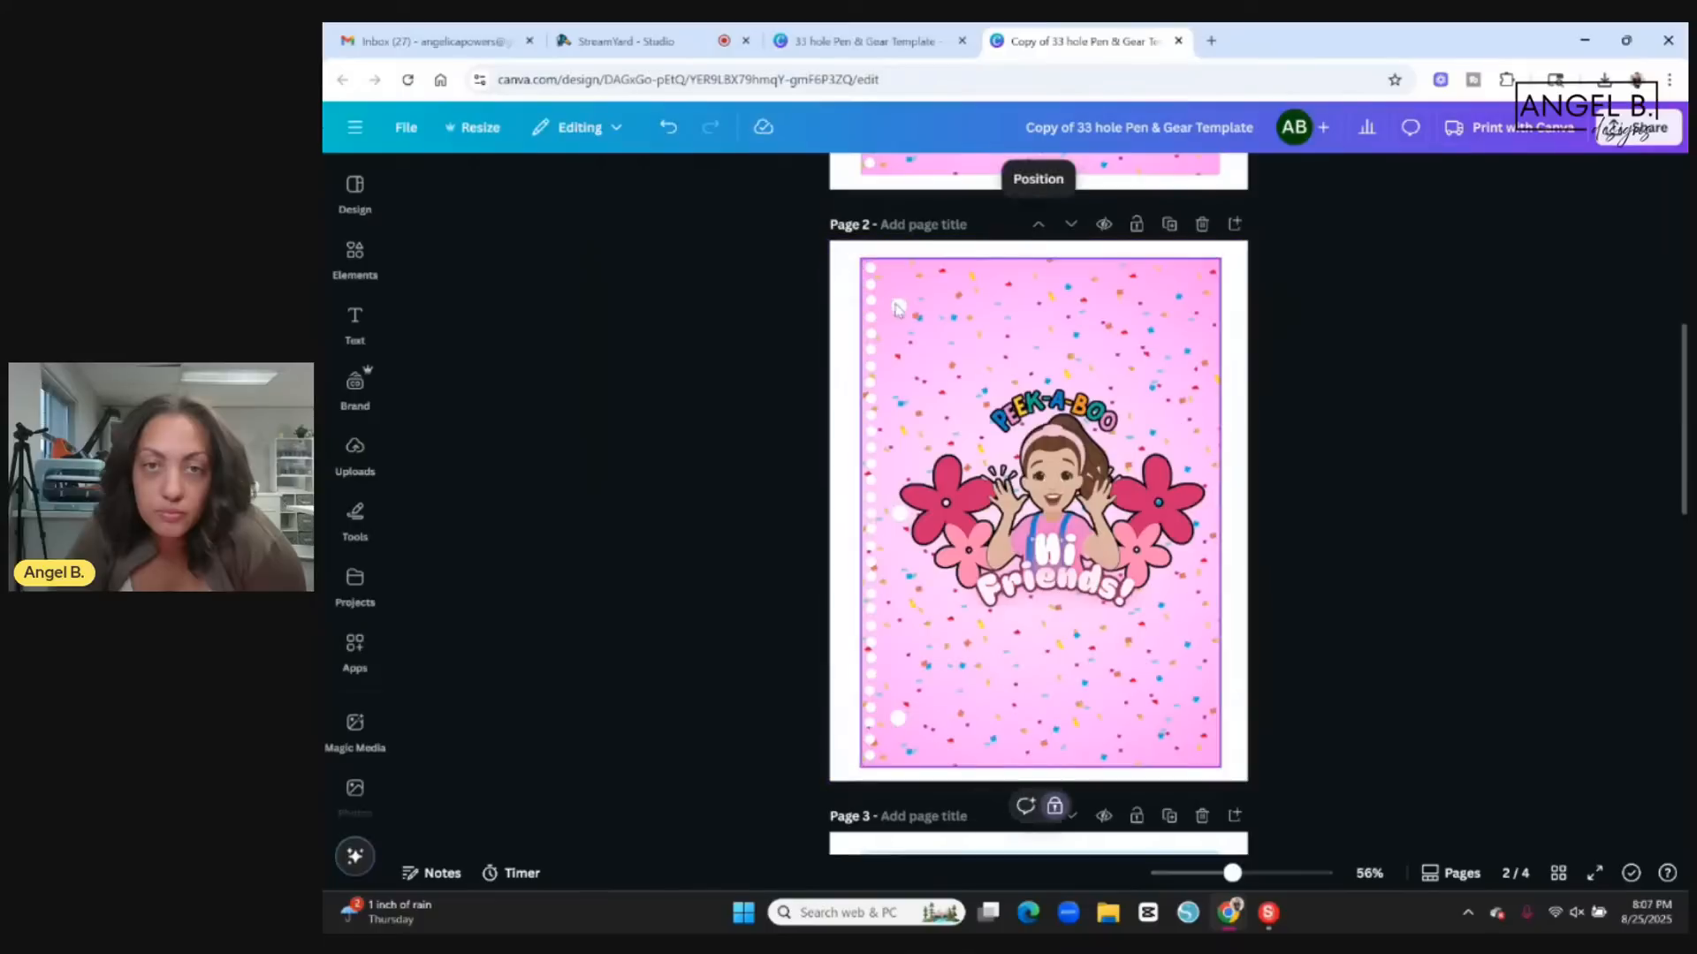
left_click(1054, 806)
left_click(795, 215)
left_click_drag(836, 256, 1129, 684)
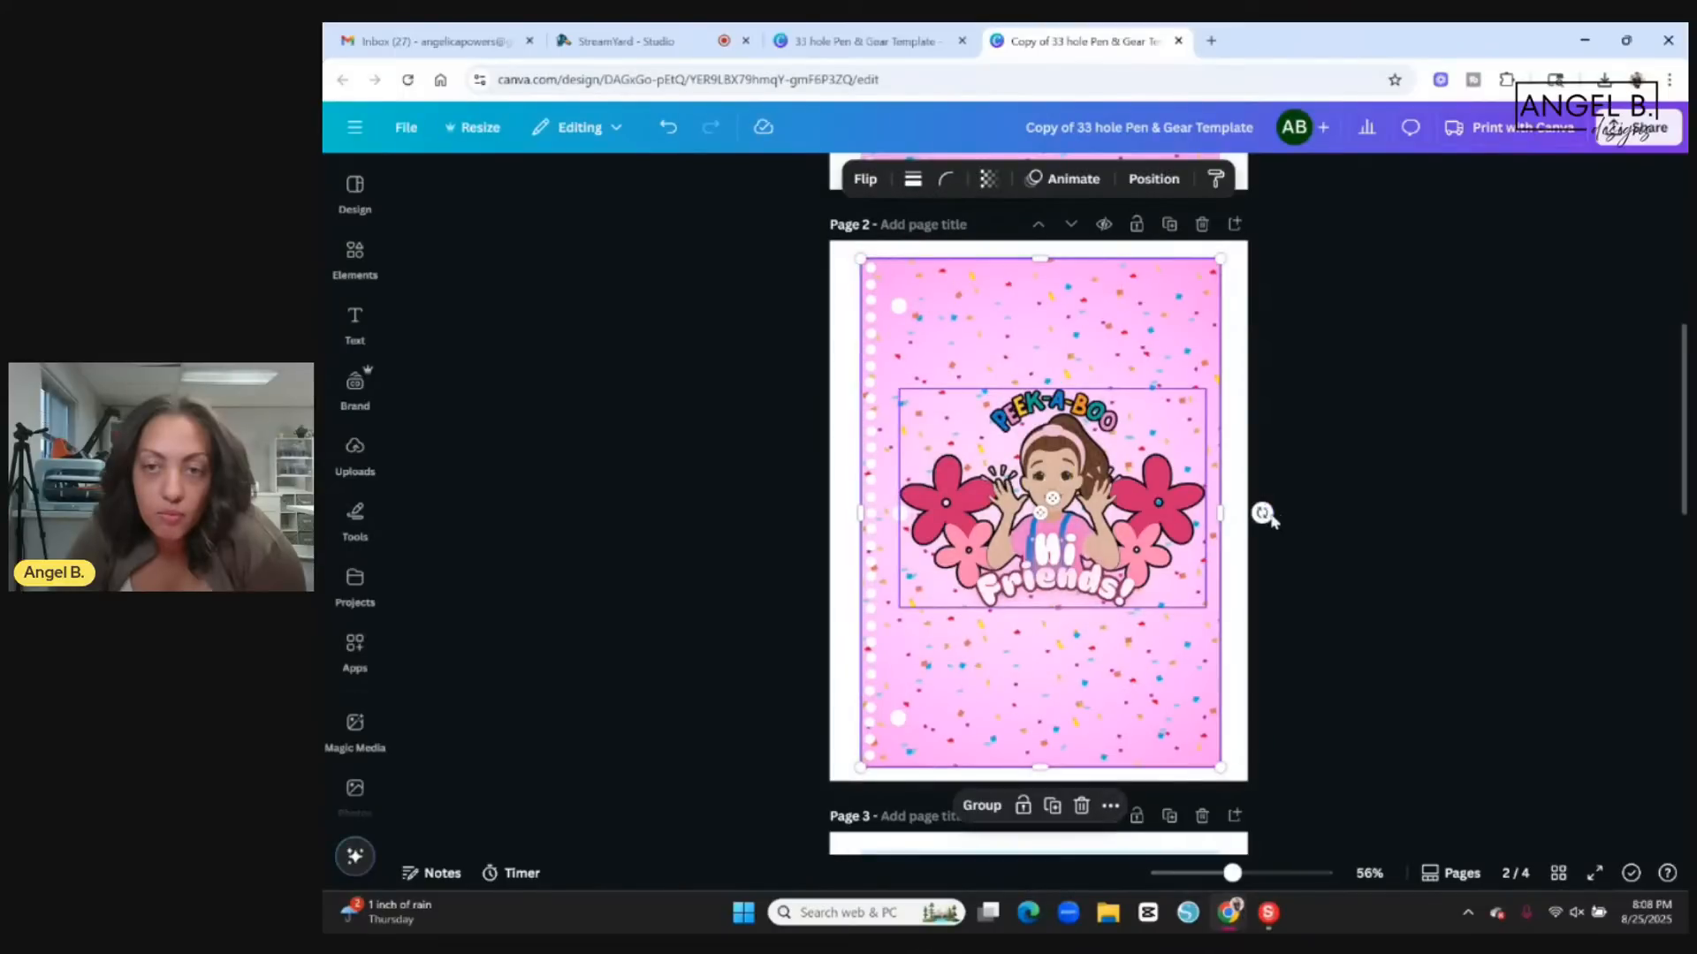
Rotate the selected page 2 template and artwork 180 degrees, and flip them vertically and horizontally to turn the artwork upright.
left_click_drag(1262, 512, 888, 517)
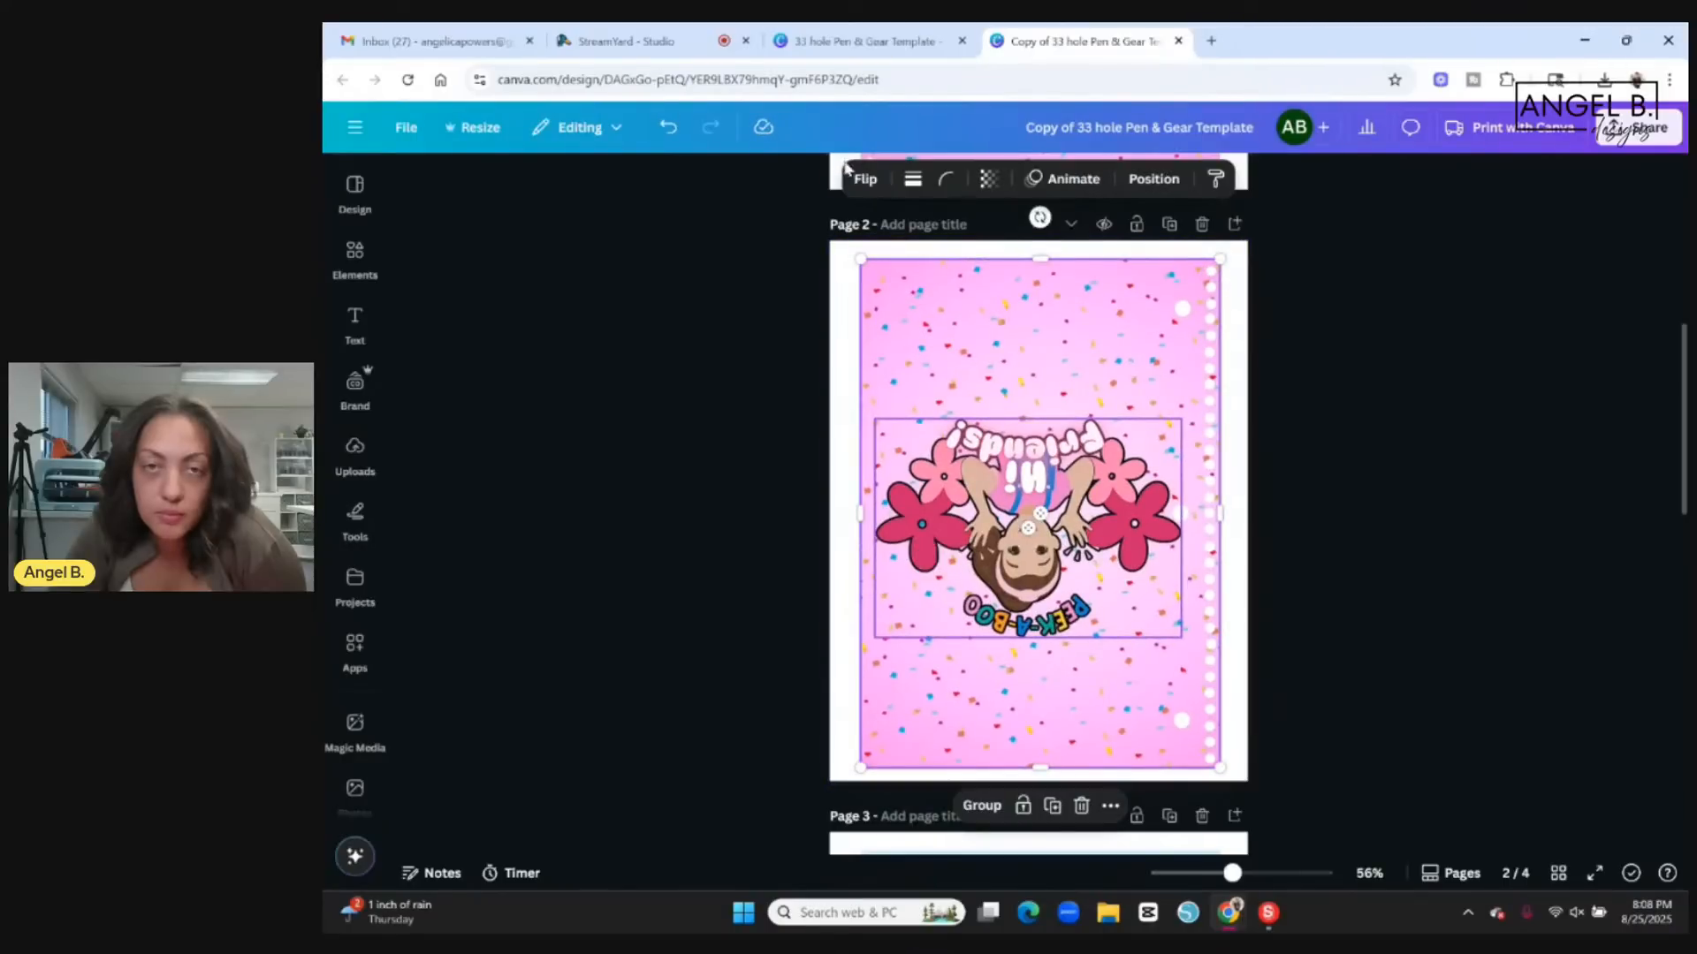
left_click(863, 184)
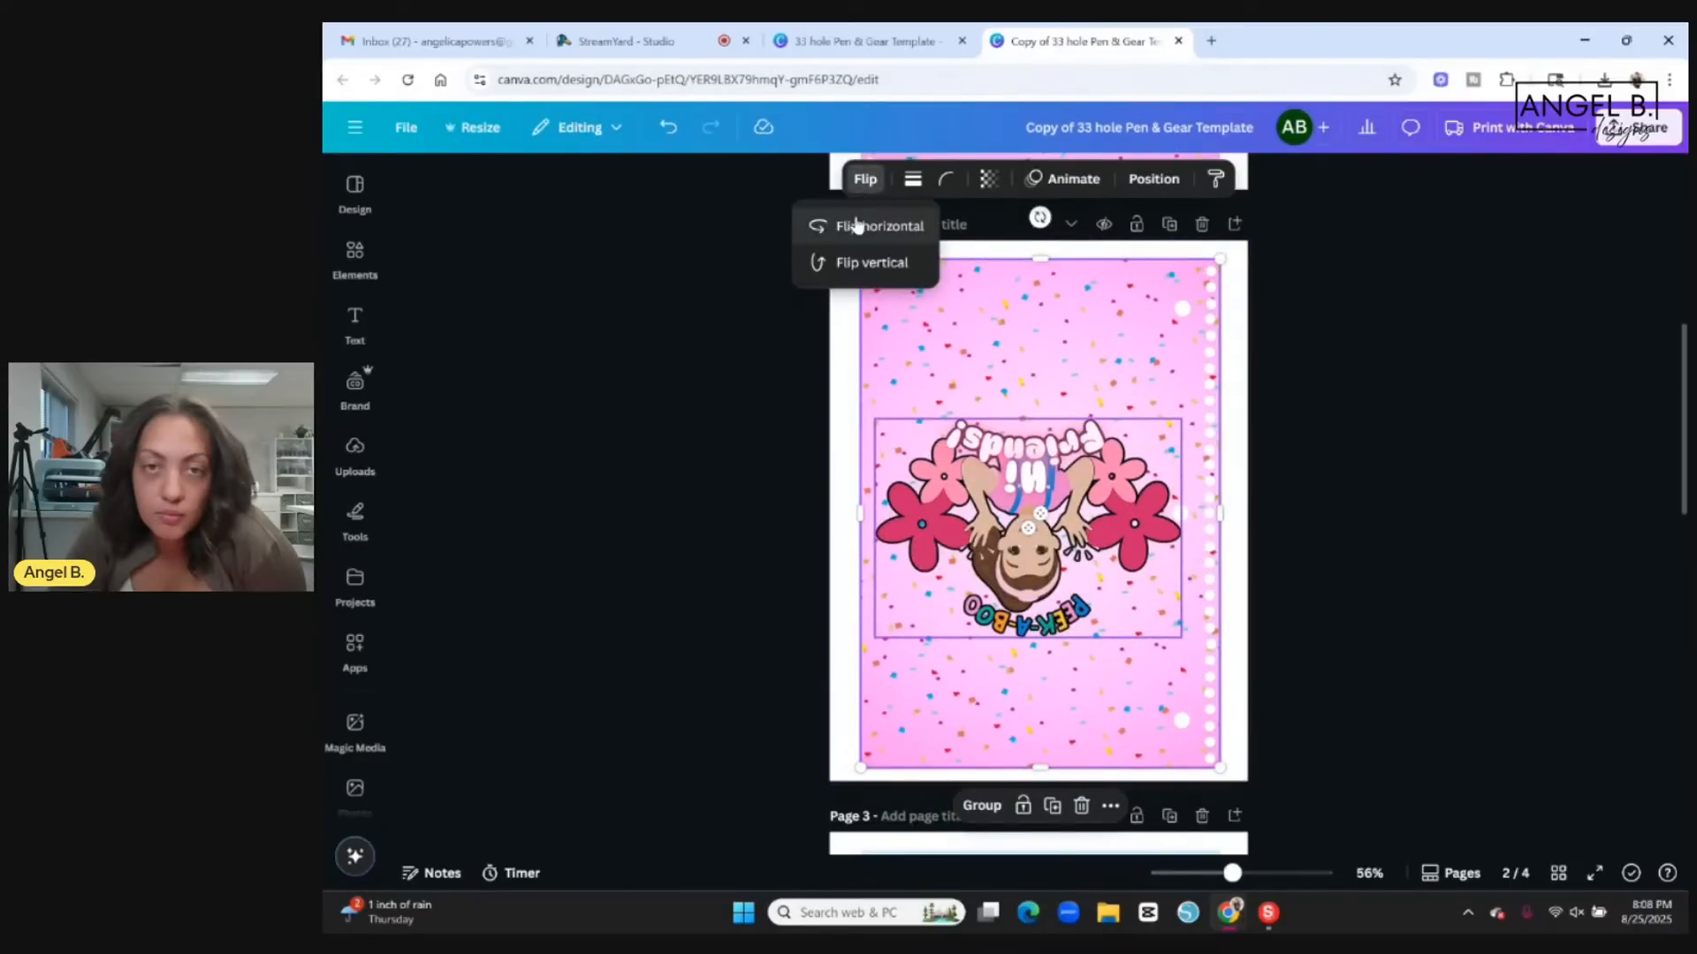
left_click(857, 260)
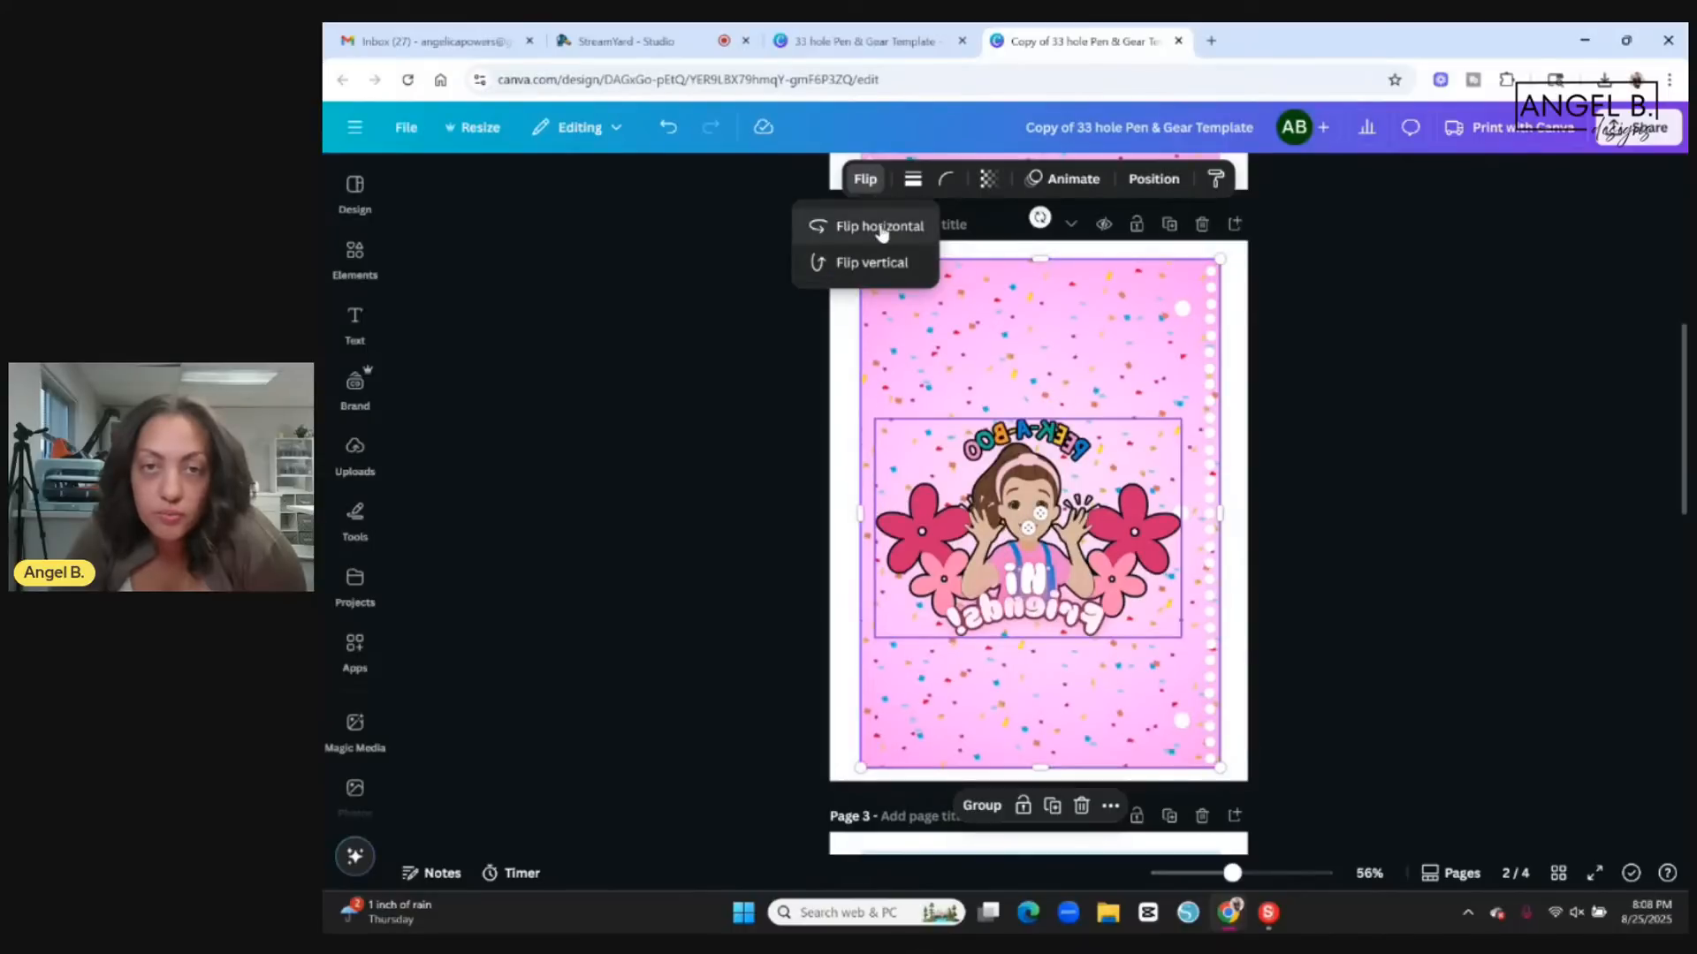
left_click(881, 228)
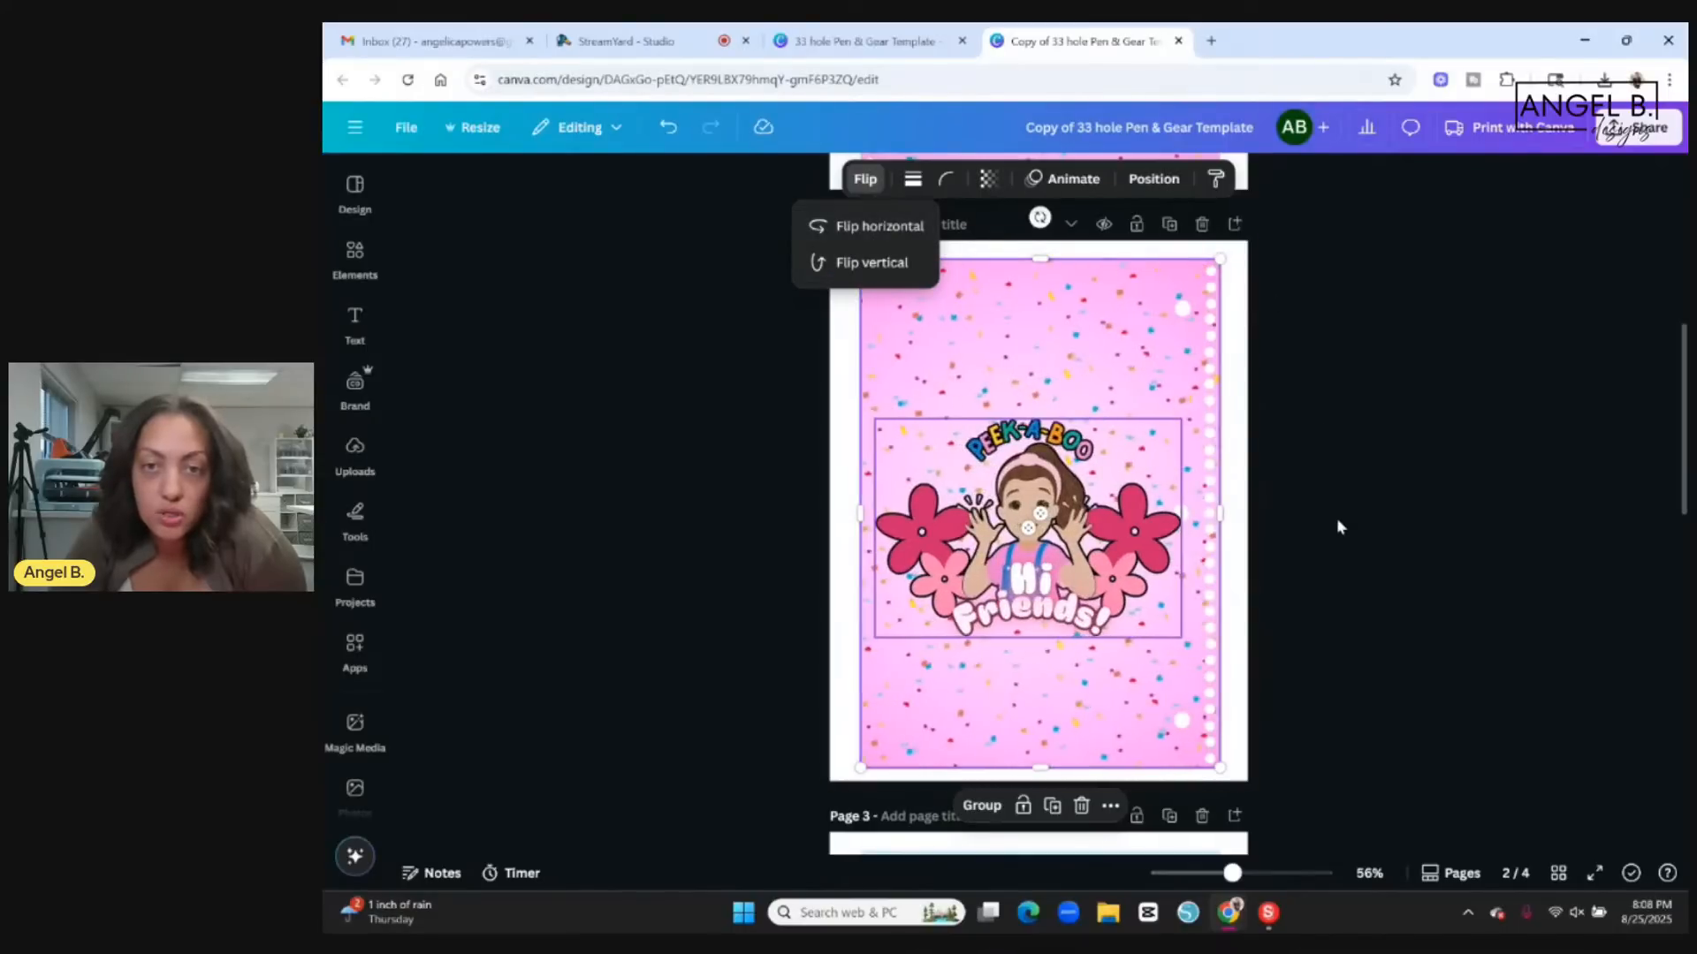
left_click(1364, 514)
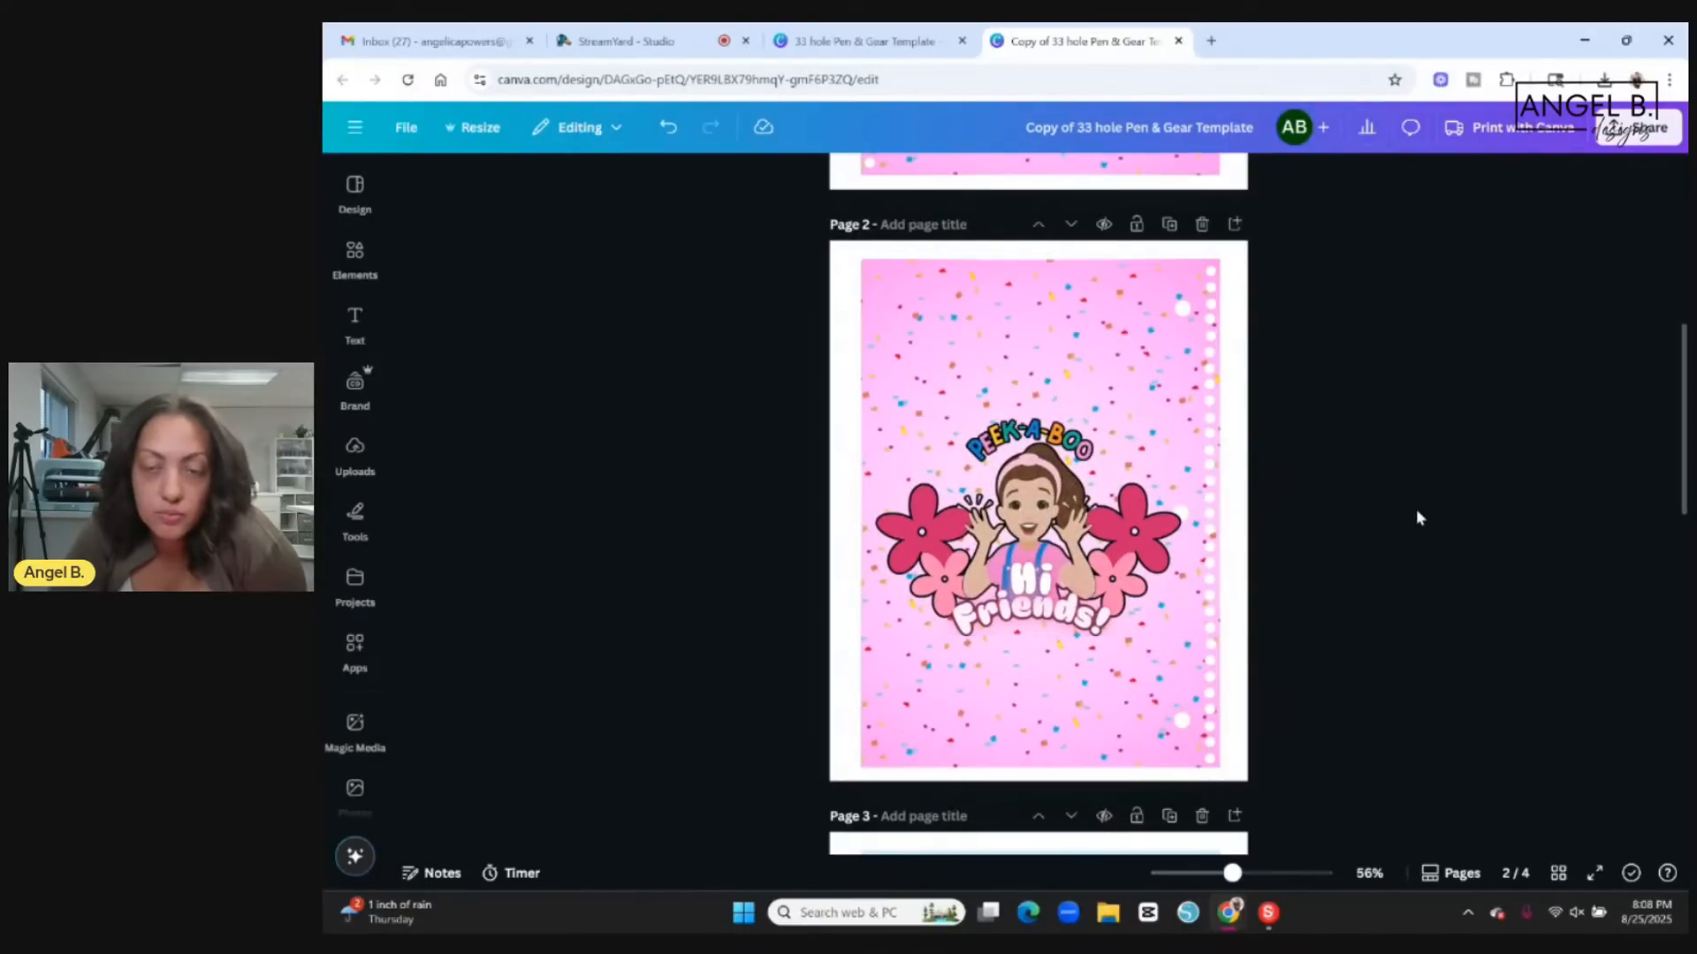
Delete the Peek-A-Boo artwork from page 2 to leave a plain confetti back cover, and compare it with page 1.
scroll(1415, 518, "up", 5)
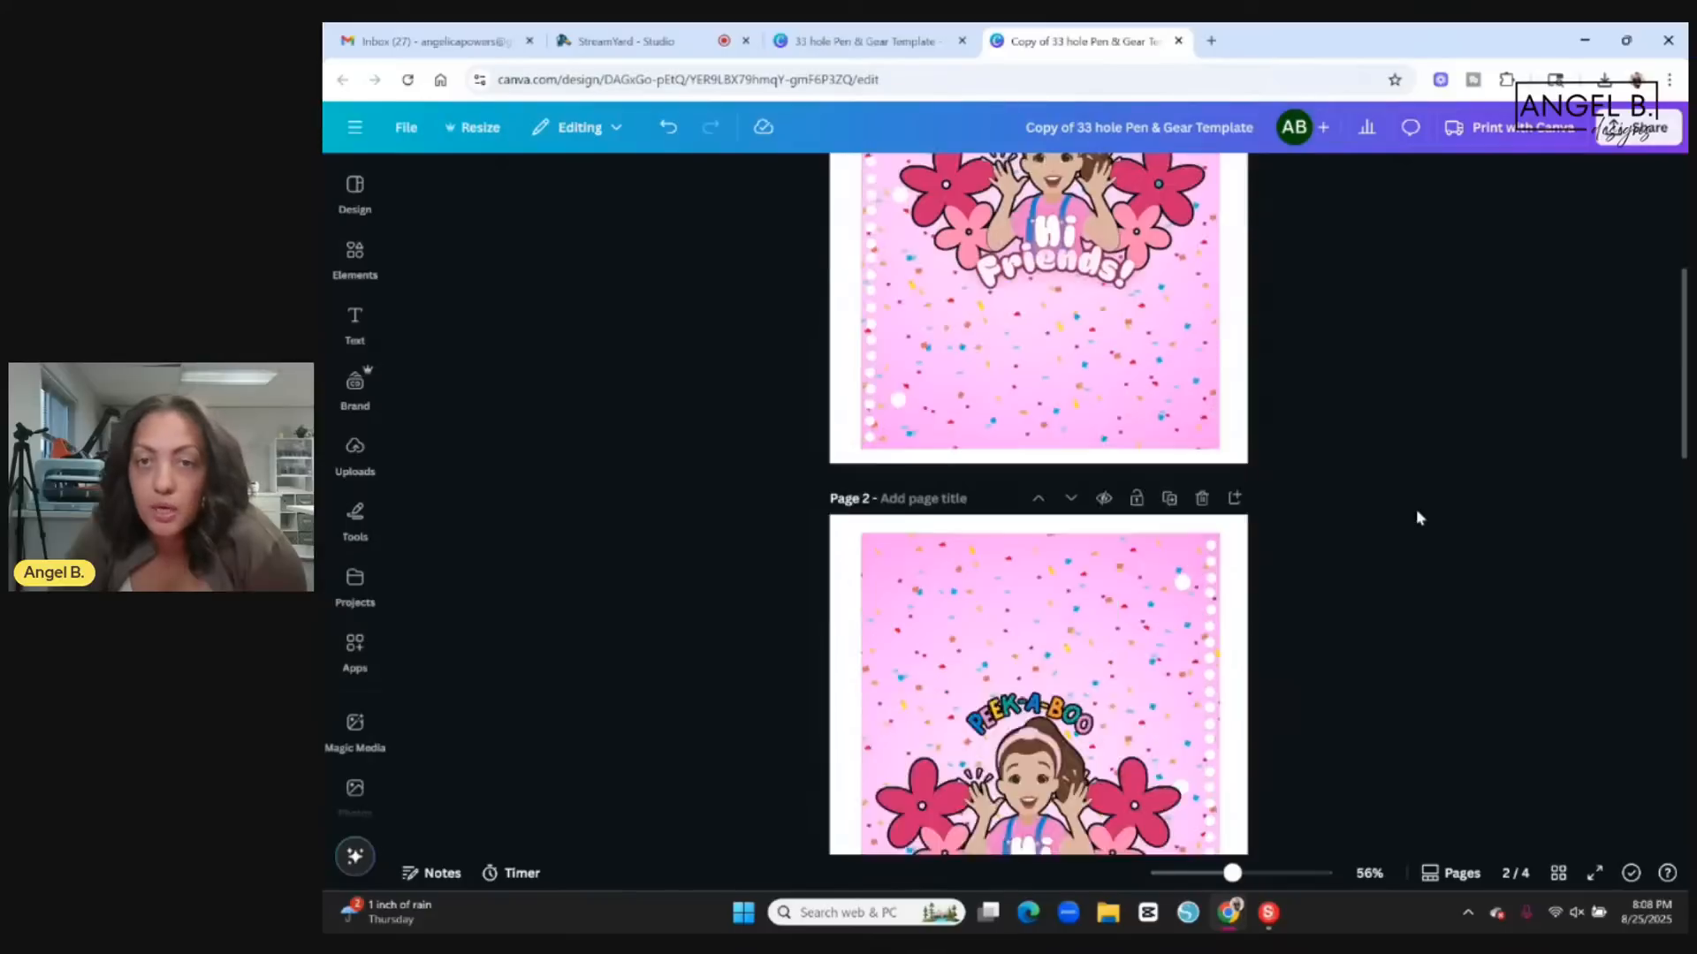
scroll(1412, 466, "down", 7)
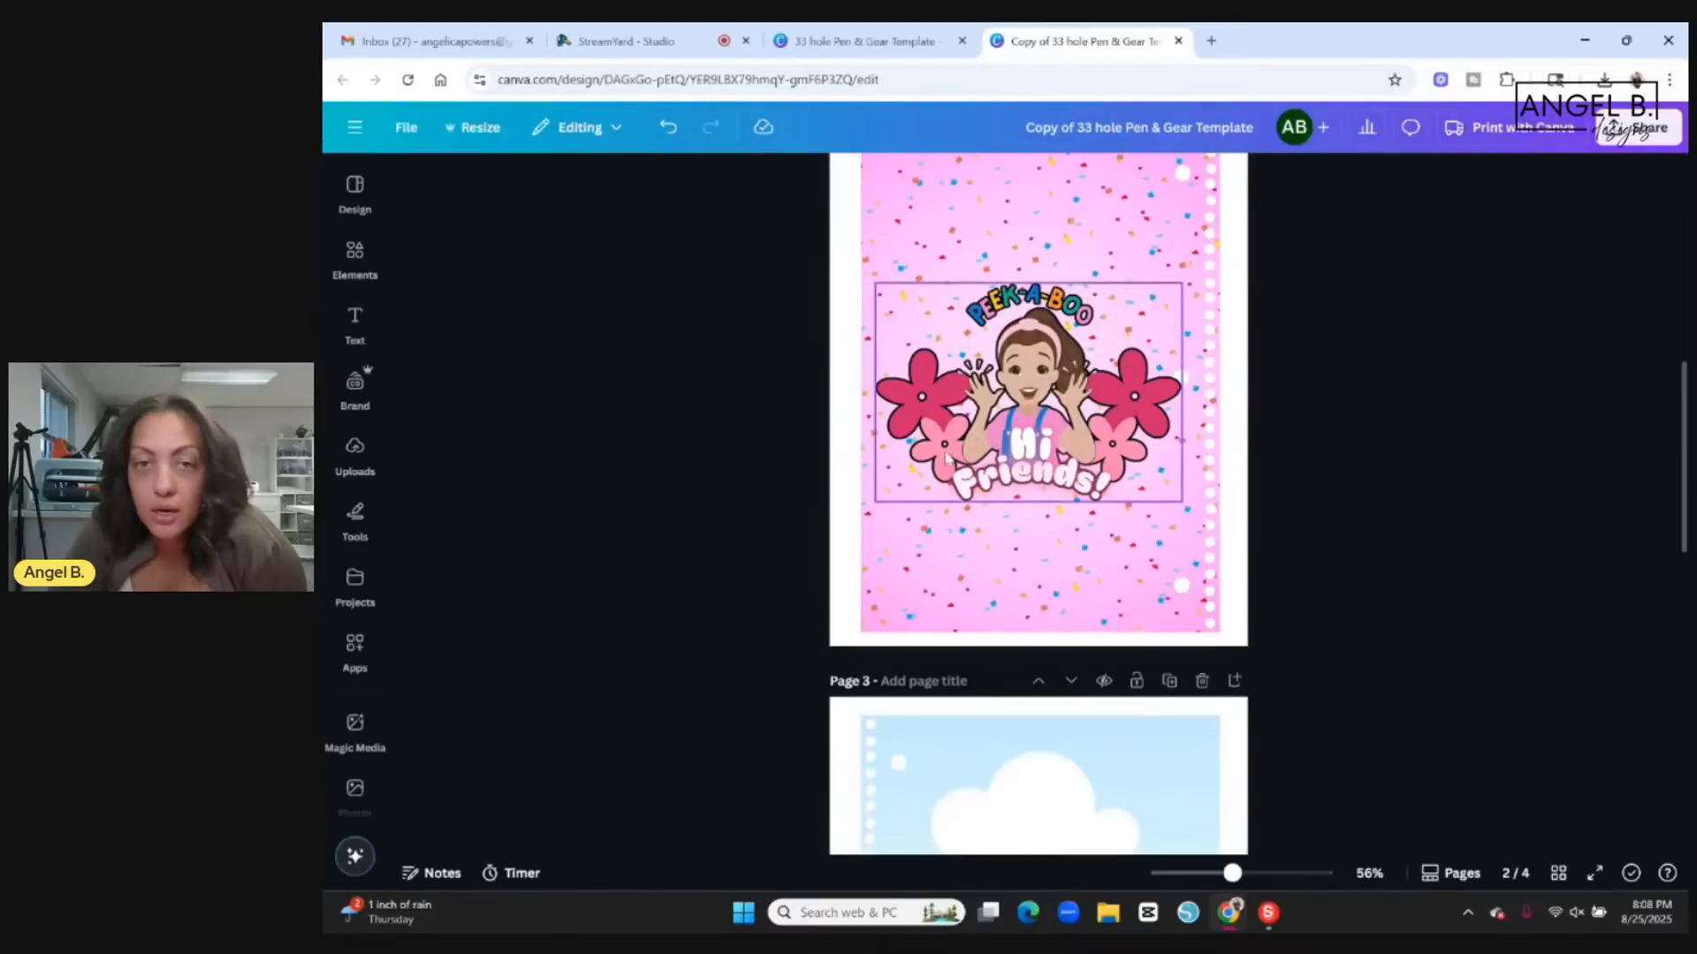
left_click(983, 429)
key("Delete")
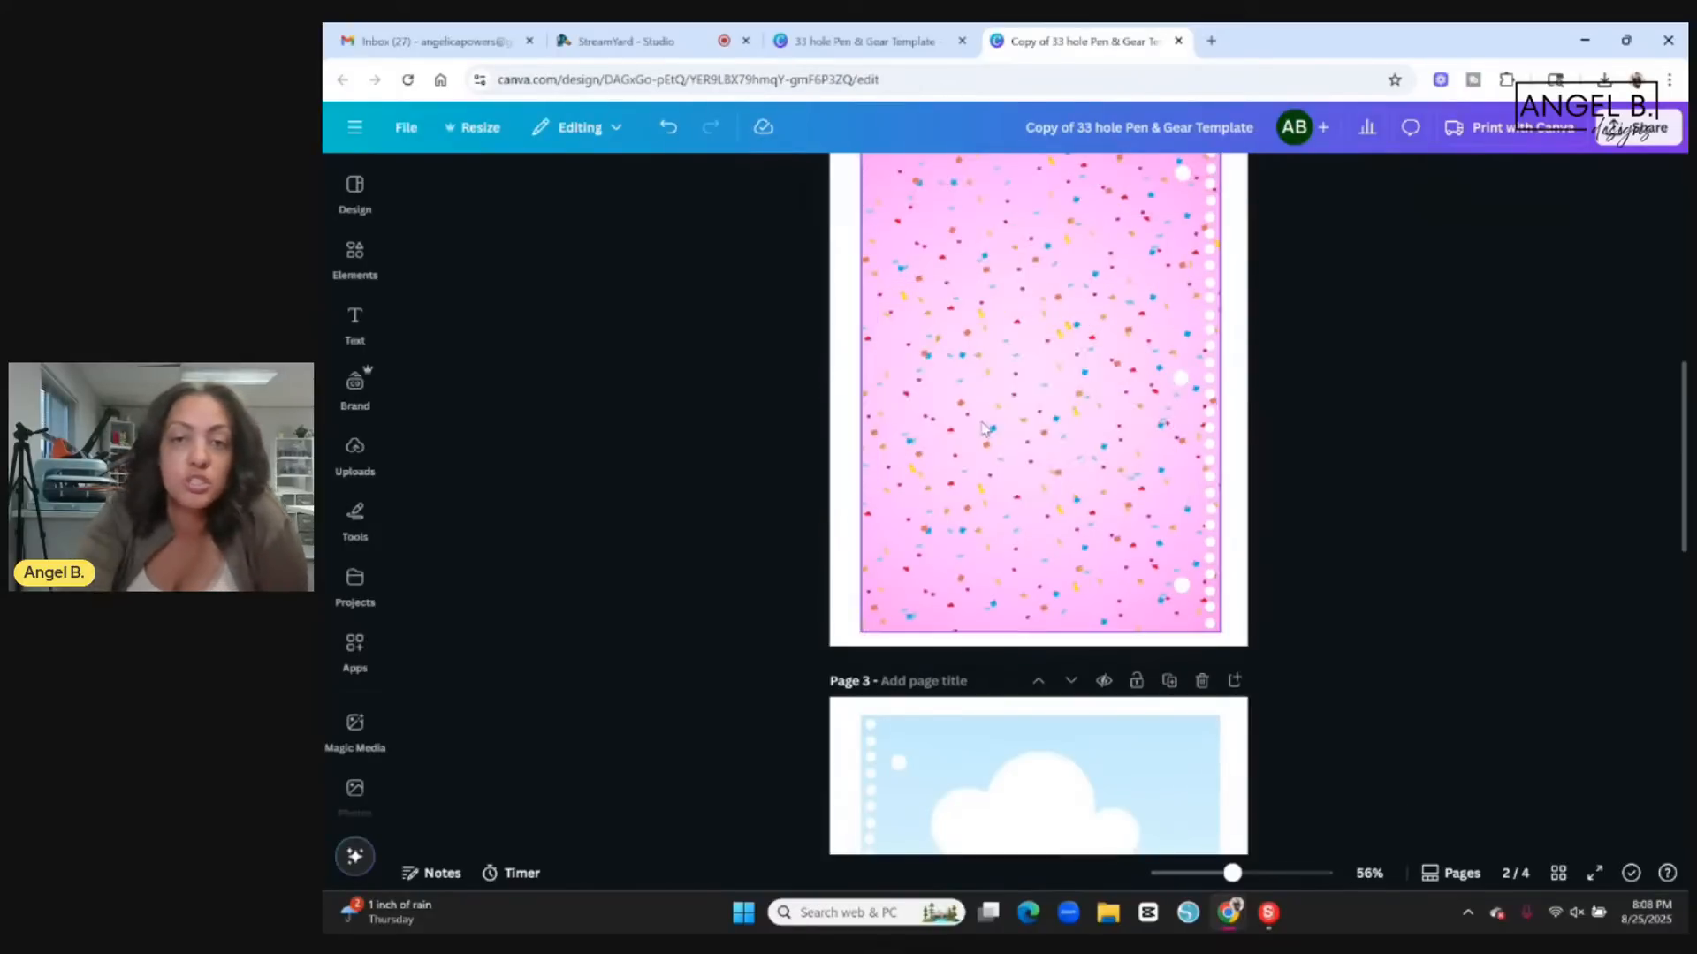
scroll(1387, 408, "up", 1)
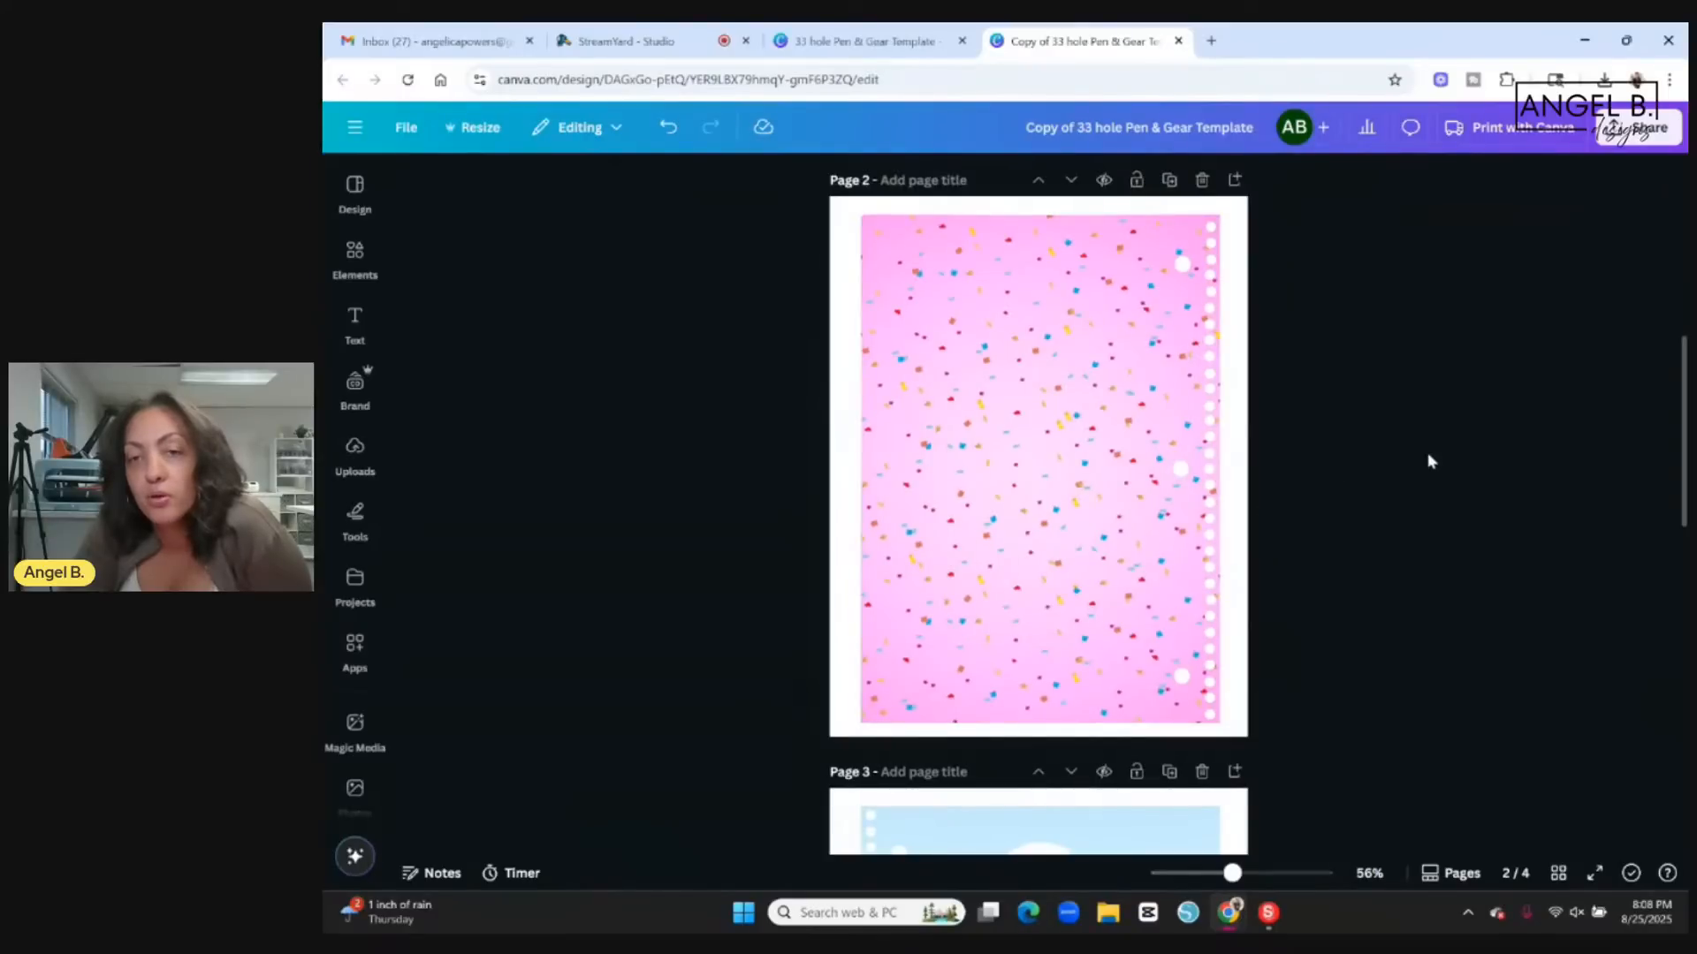
scroll(1428, 452, "up", 6)
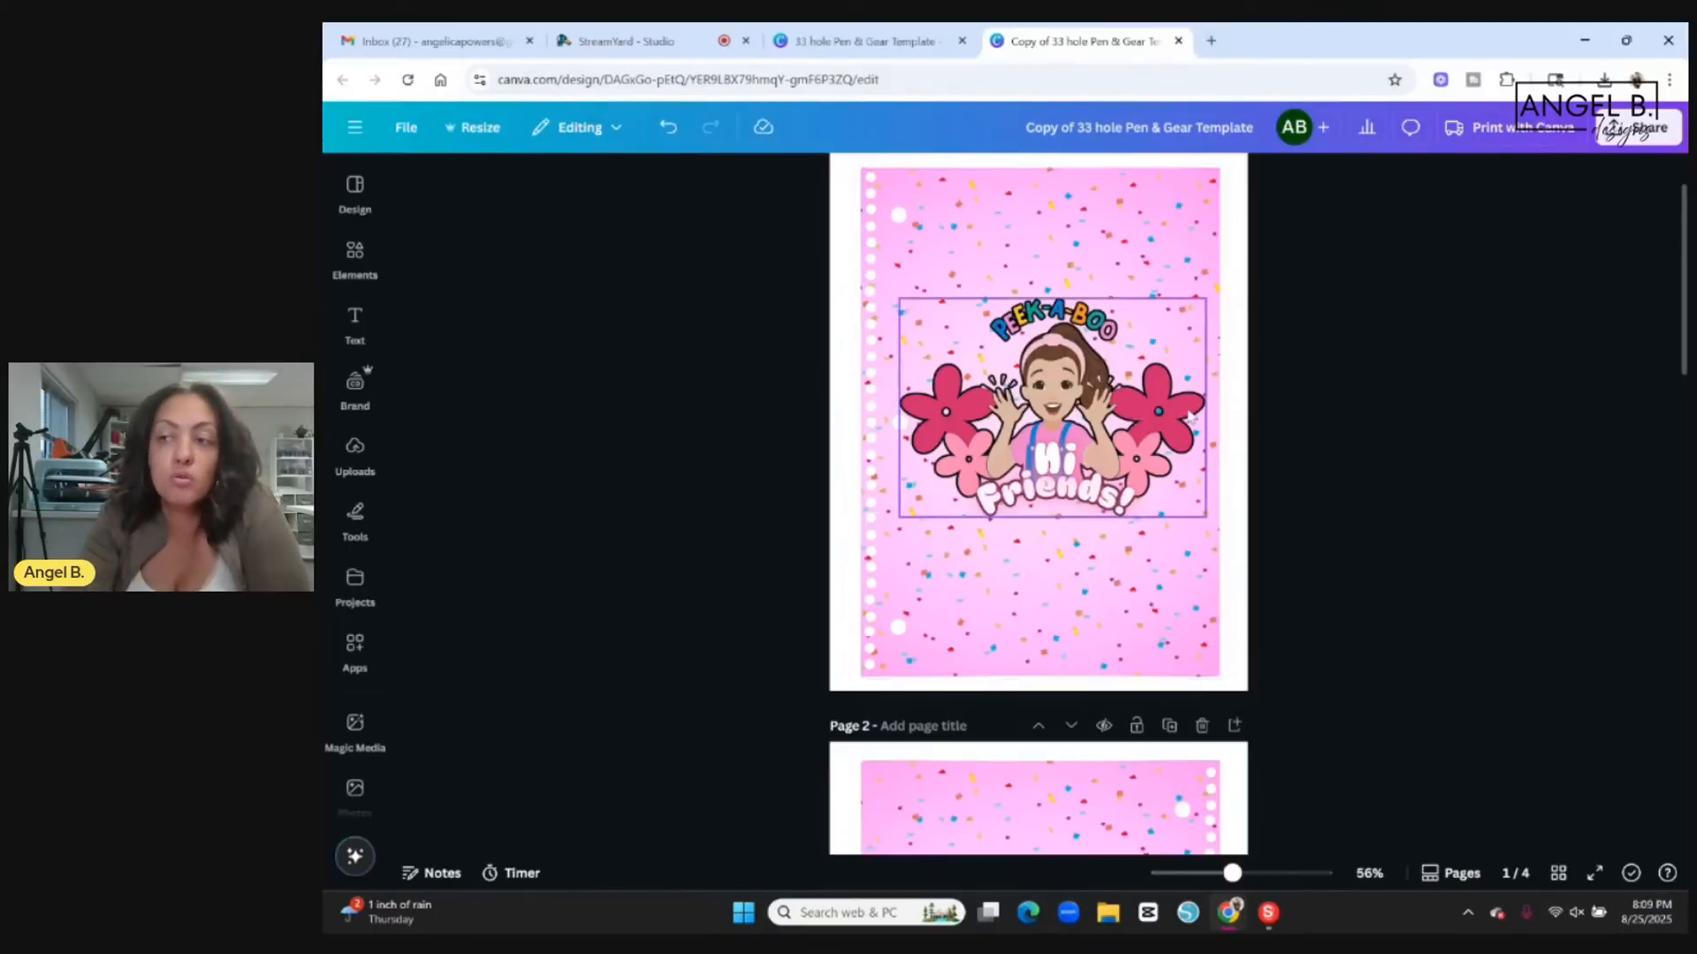
Switch to StreamYard Studio to check the live comments.
left_click(638, 40)
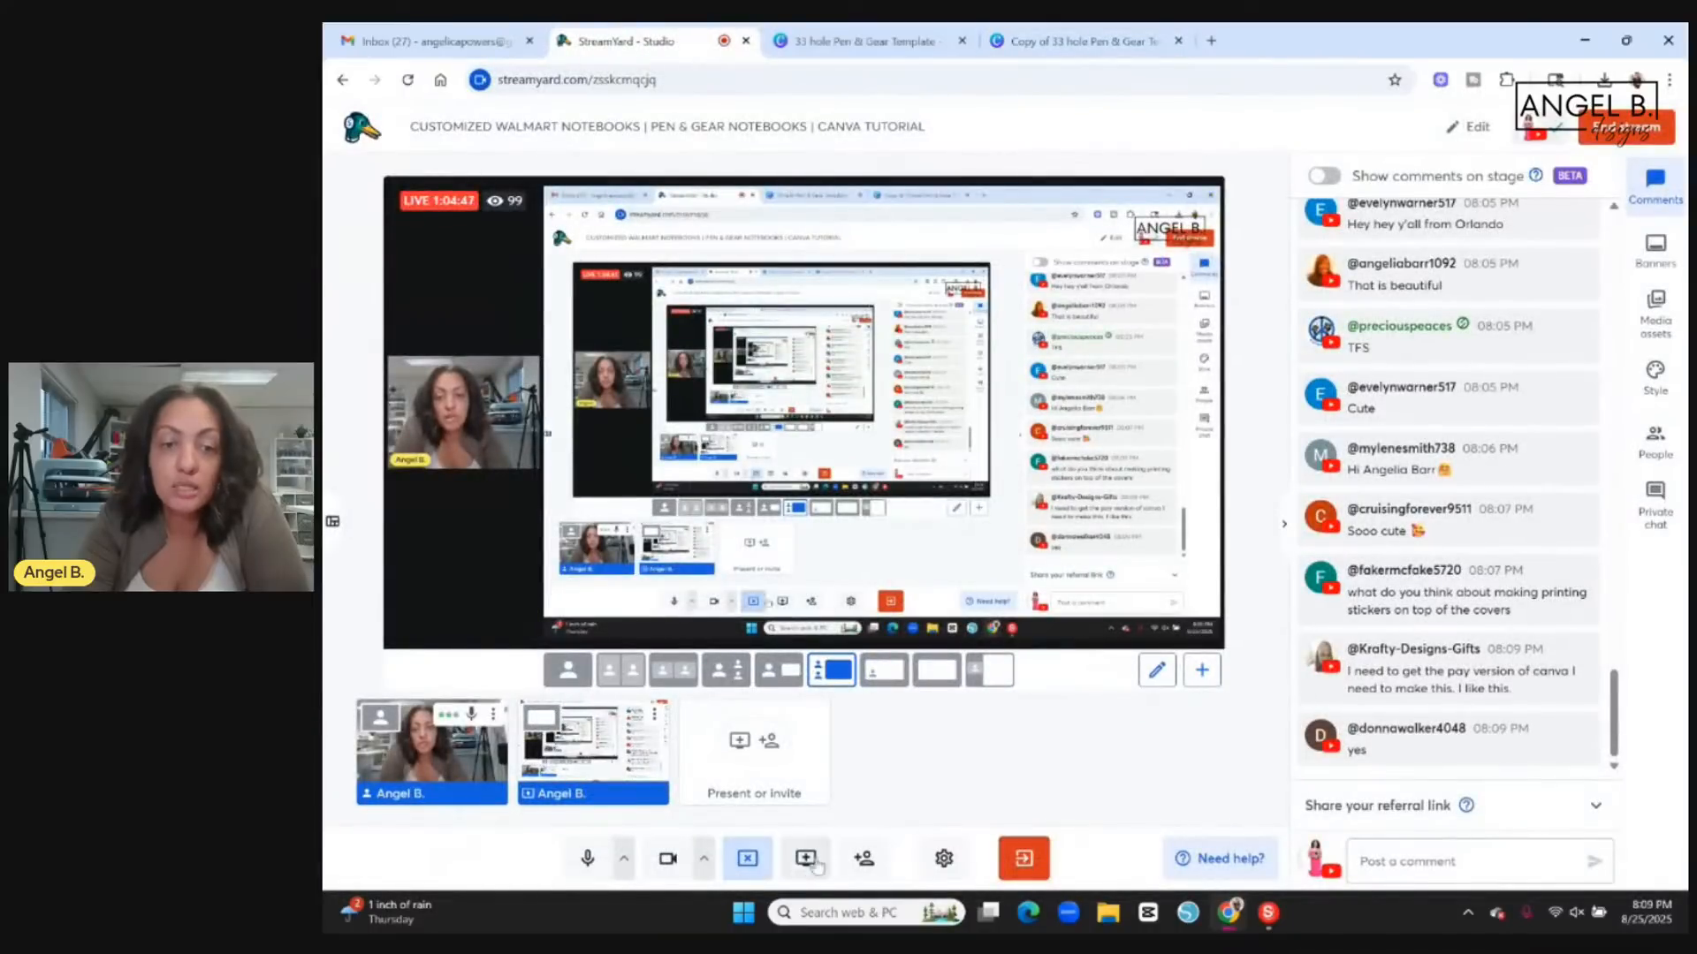